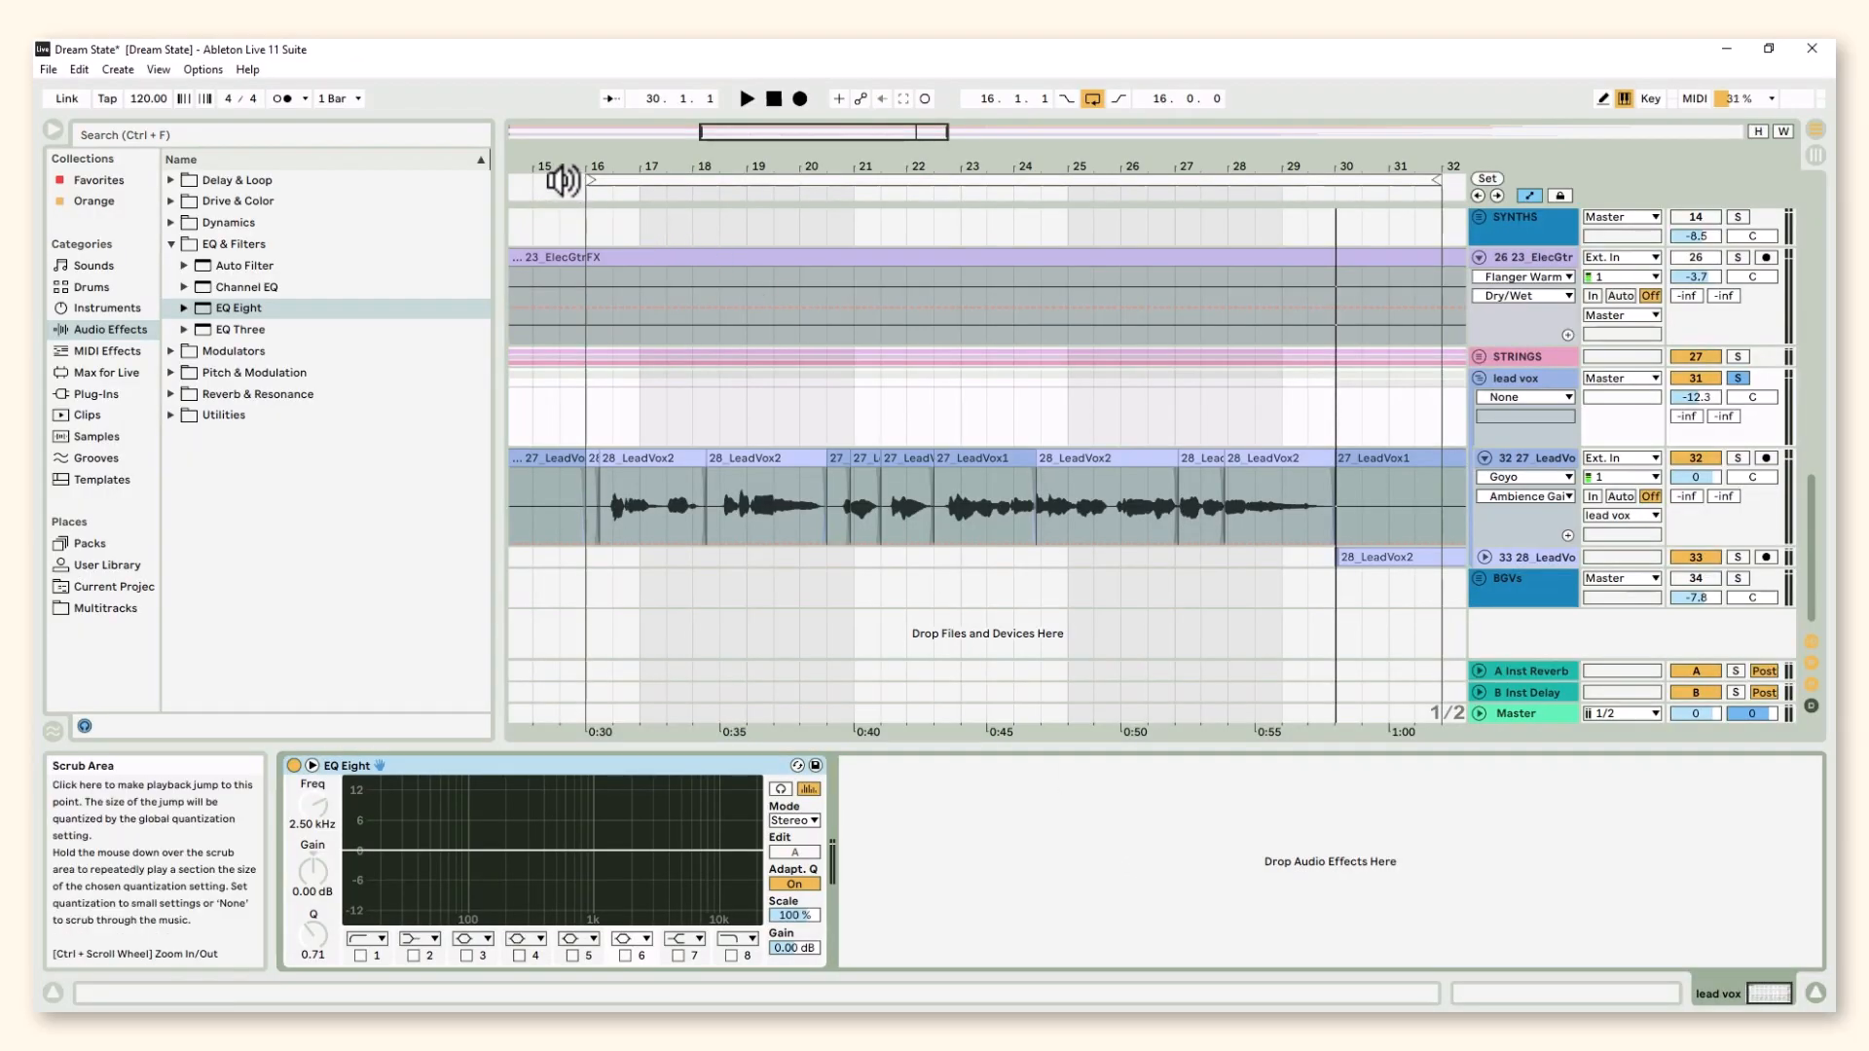
Play from bar 16, shape EQ Eight's band 2 into a low shelf of -7.31 dB at 284 Hz, and compare with the EQ bypassed
click(563, 180)
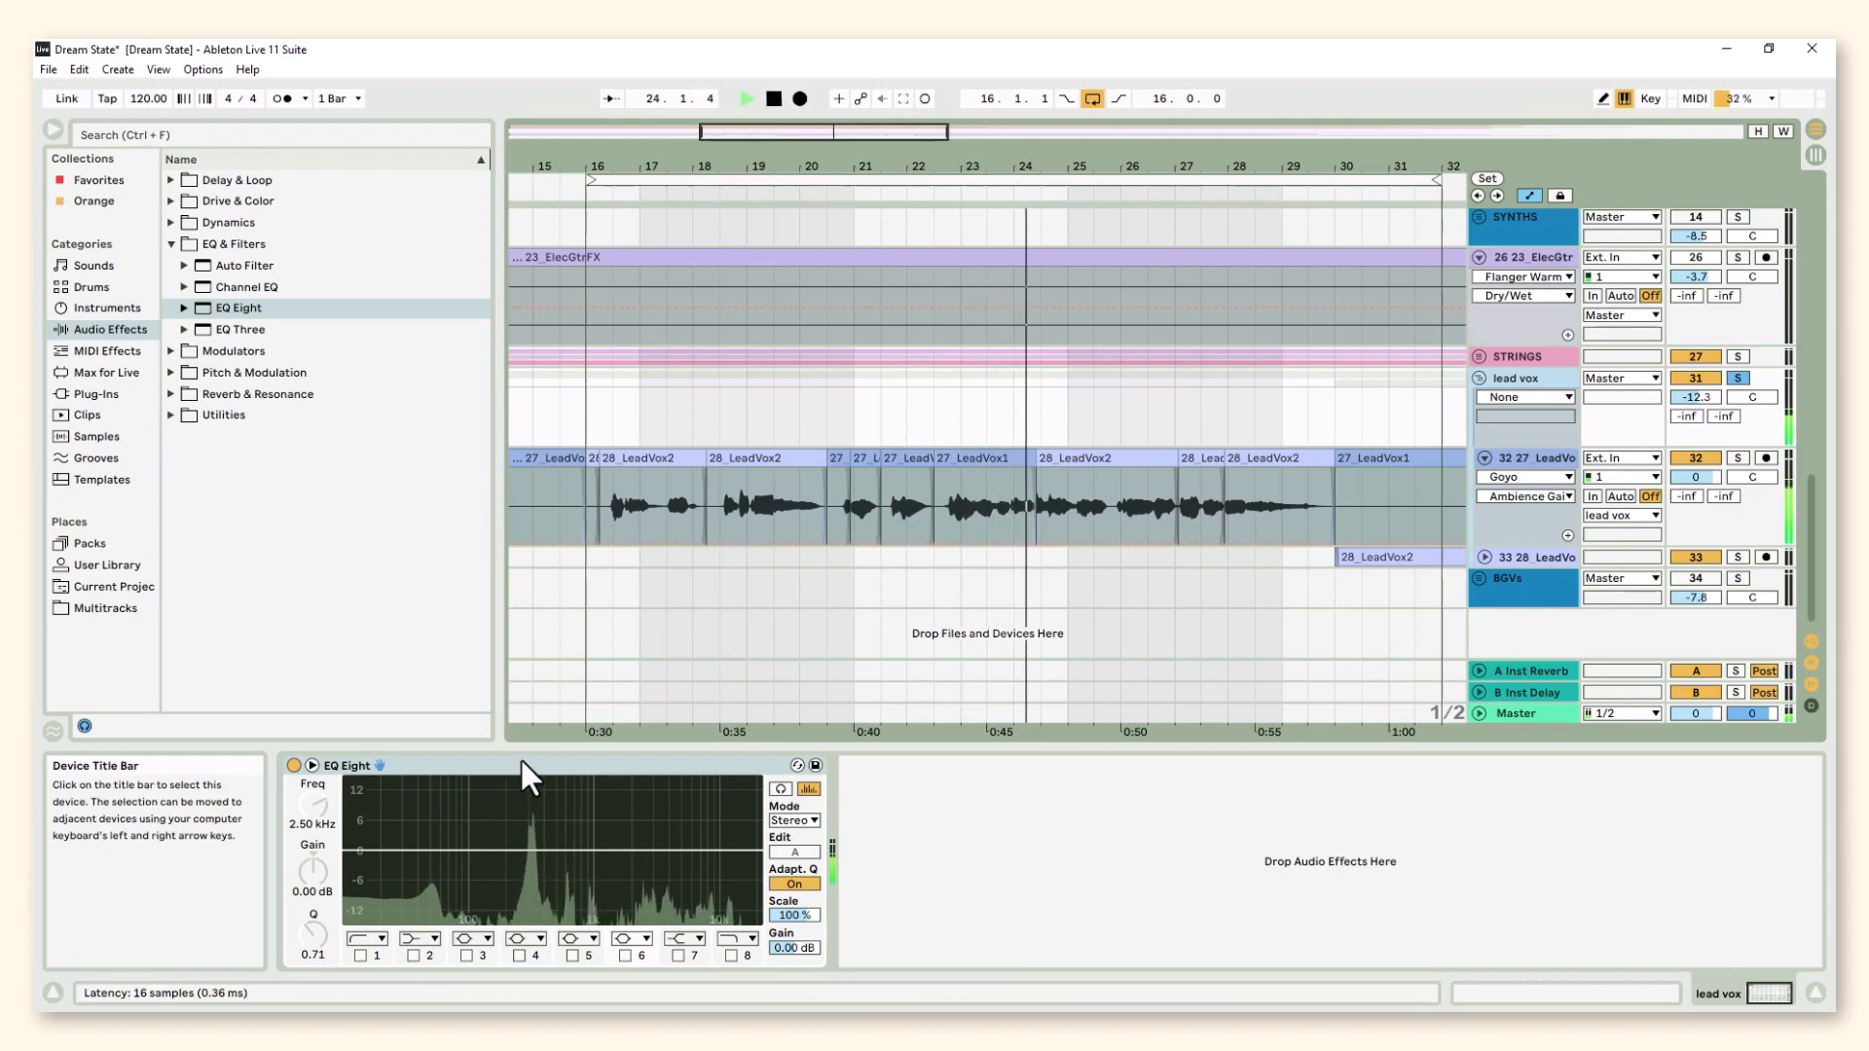
click(413, 955)
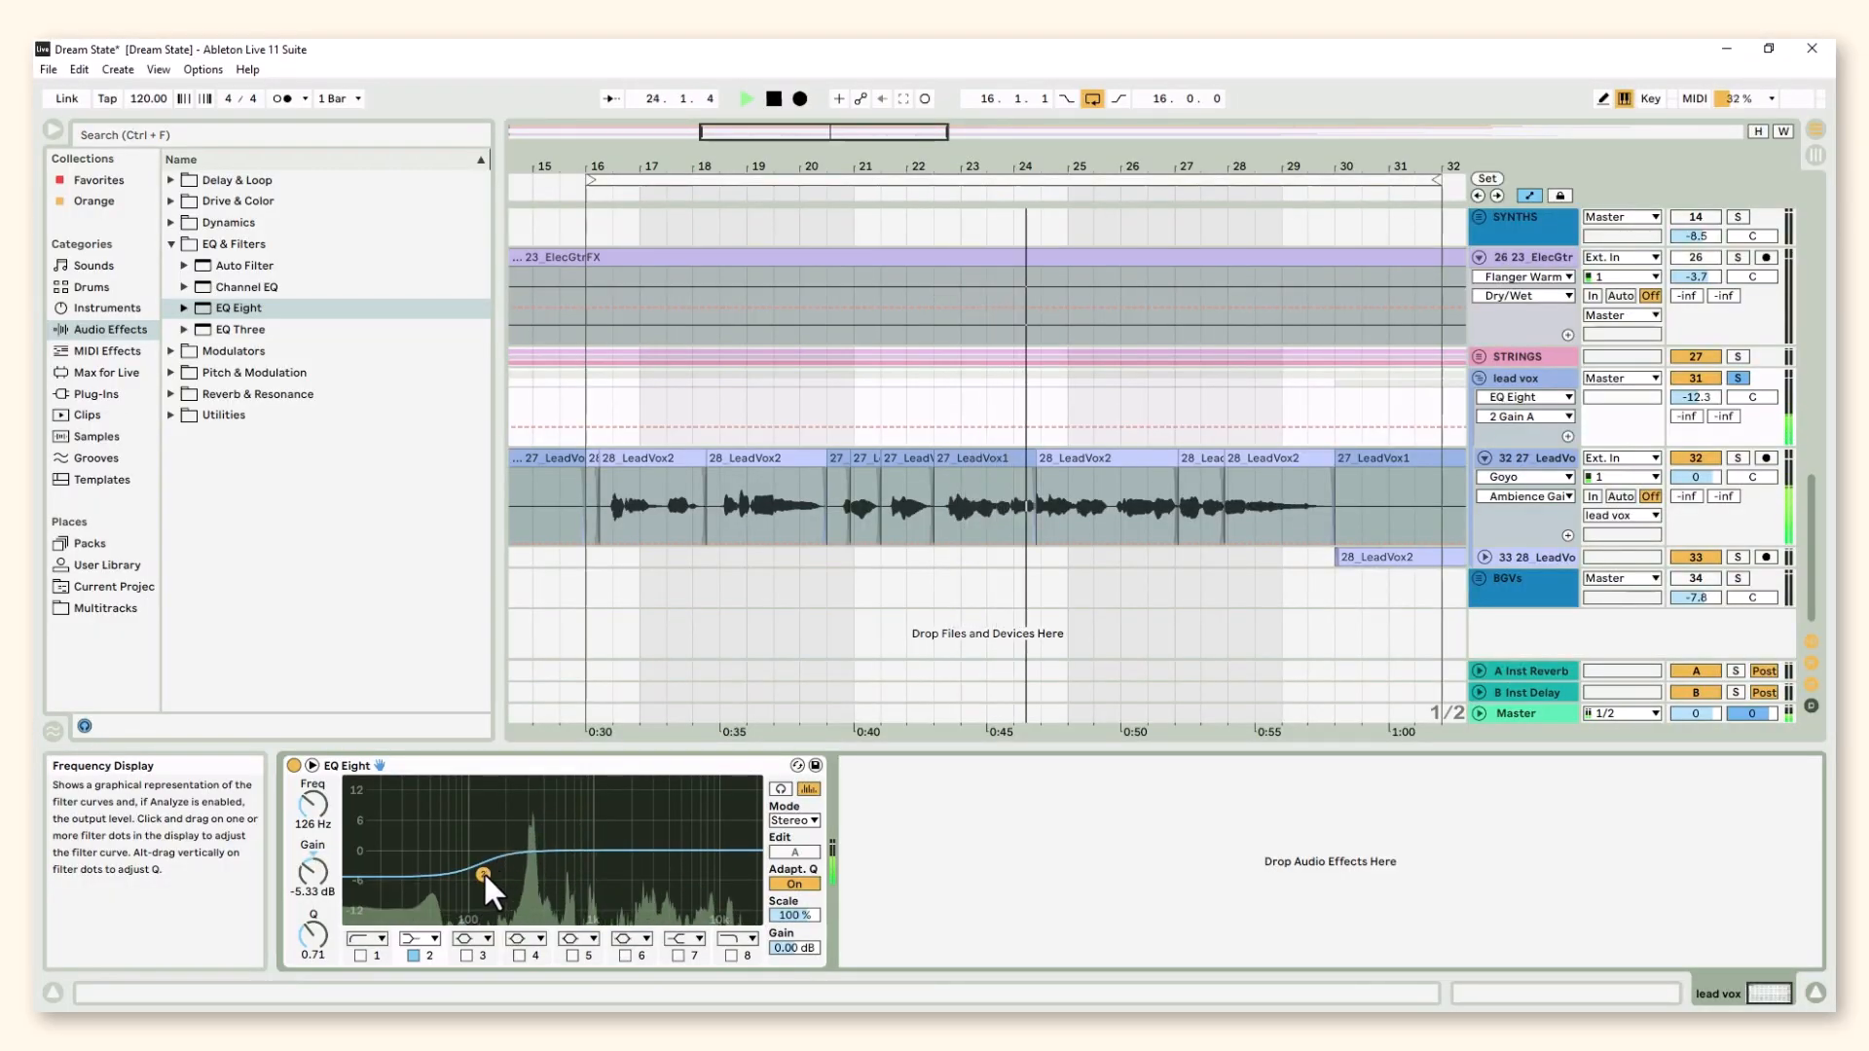
drag(482, 873, 525, 884)
click(294, 766)
click(293, 766)
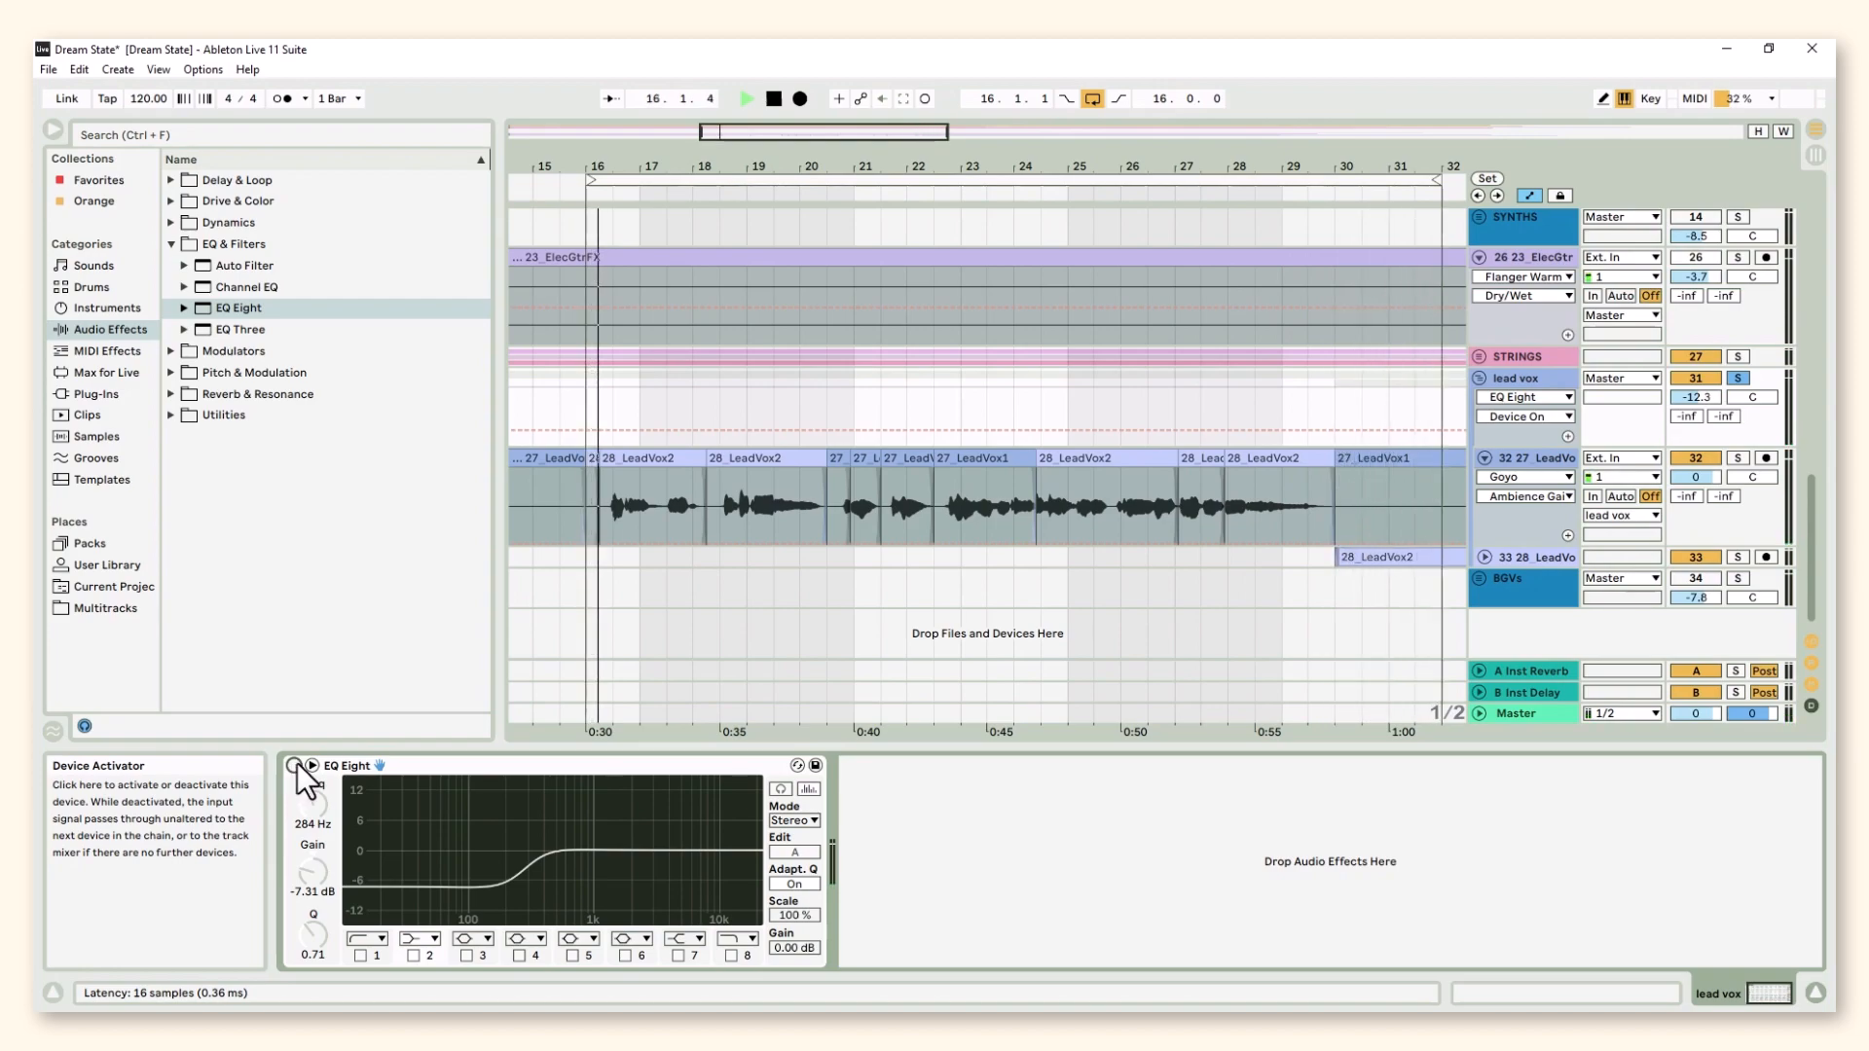
click(296, 763)
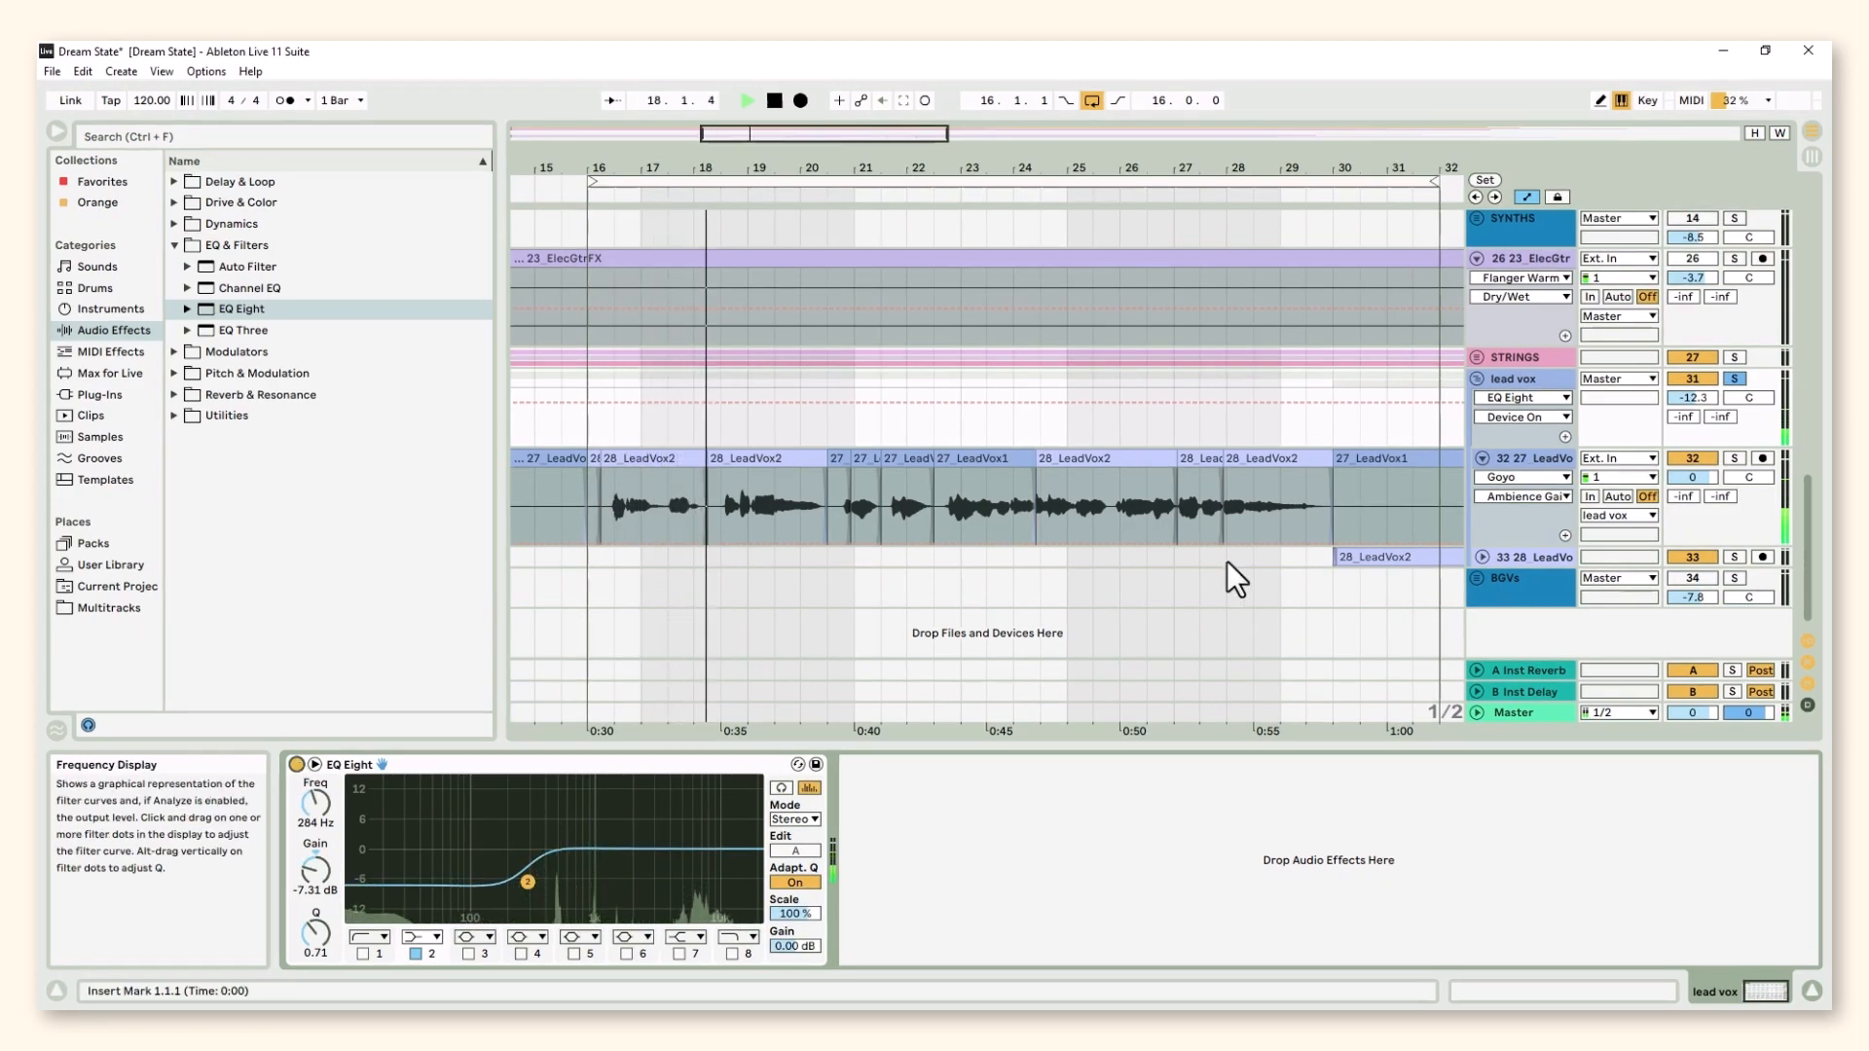
Unsolo the lead vox group and sweep a boost with EQ Eight's band 5, ending in a -4.52 dB cut at 562 Hz with Q 1.94
click(1728, 375)
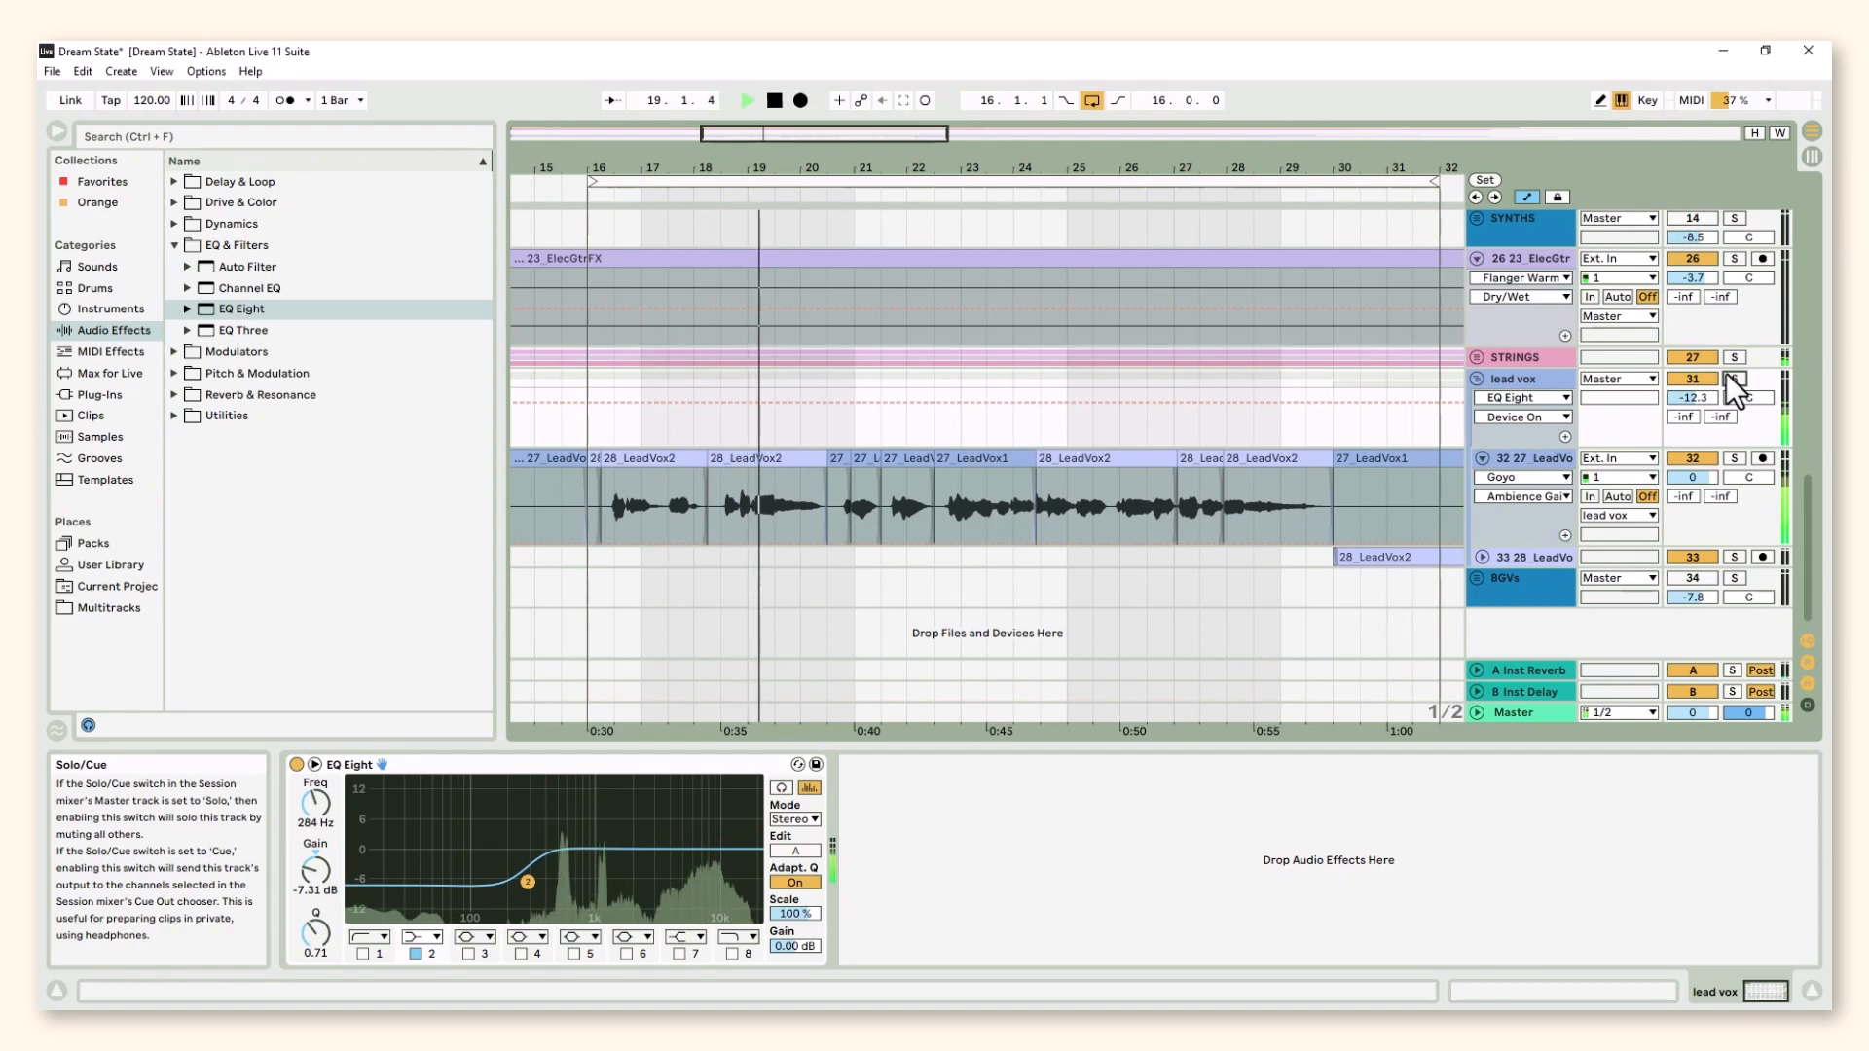
click(574, 954)
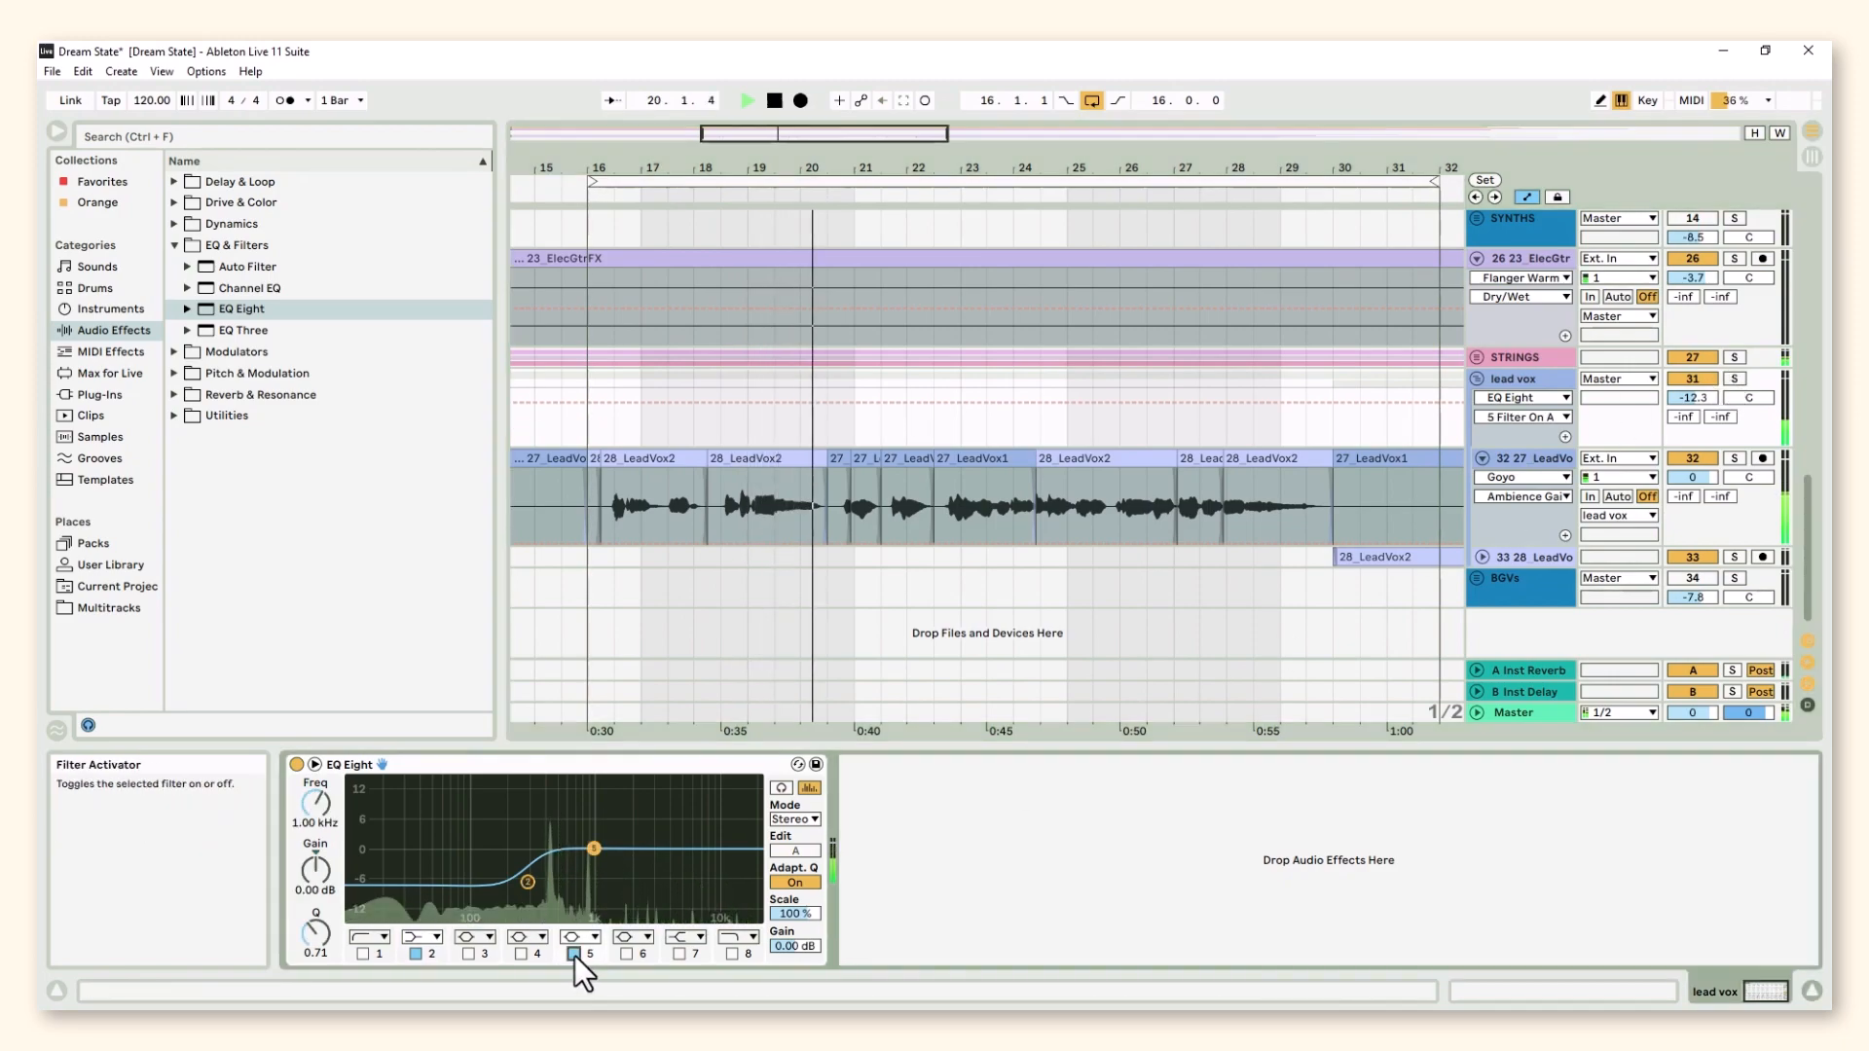
drag(593, 847, 571, 781)
mouse_move(329, 932)
mouse_down()
mouse_move(329, 910)
mouse_move(331, 927)
mouse_up()
mouse_move(569, 781)
mouse_down()
mouse_move(526, 782)
mouse_move(562, 780)
mouse_up()
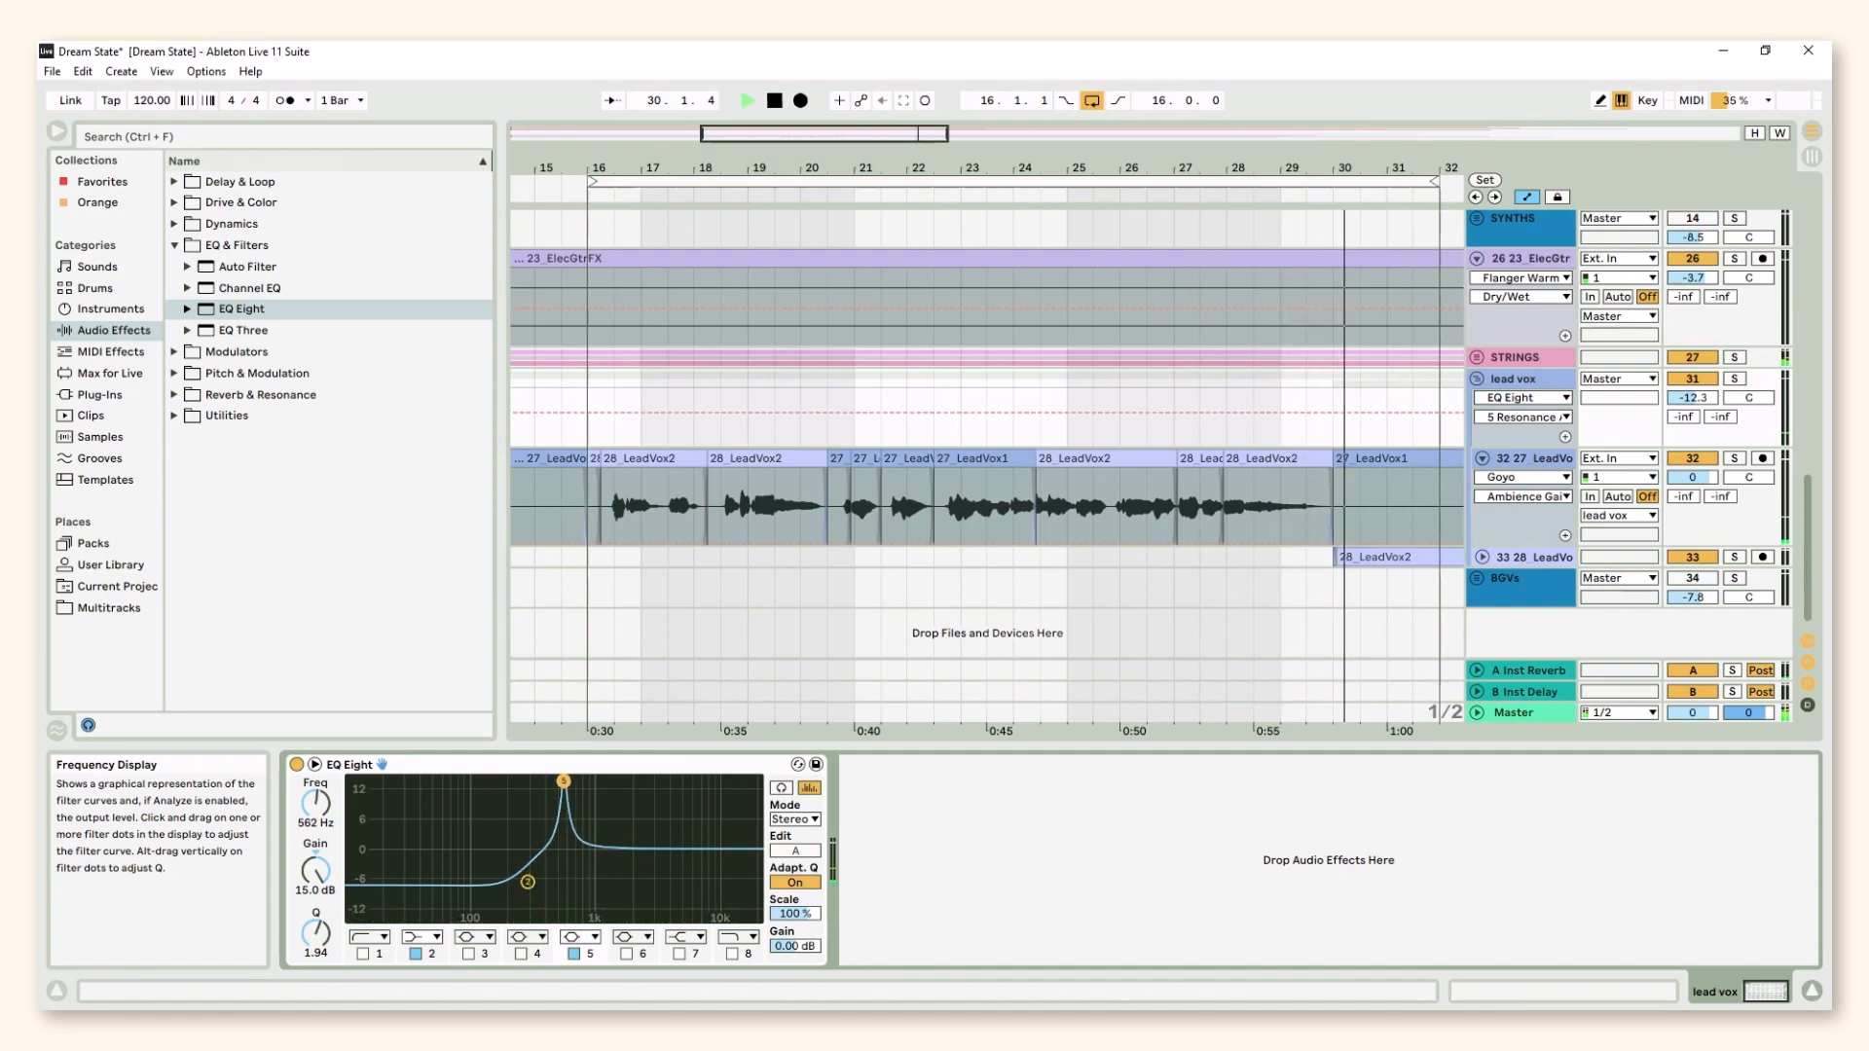
drag(315, 869, 316, 913)
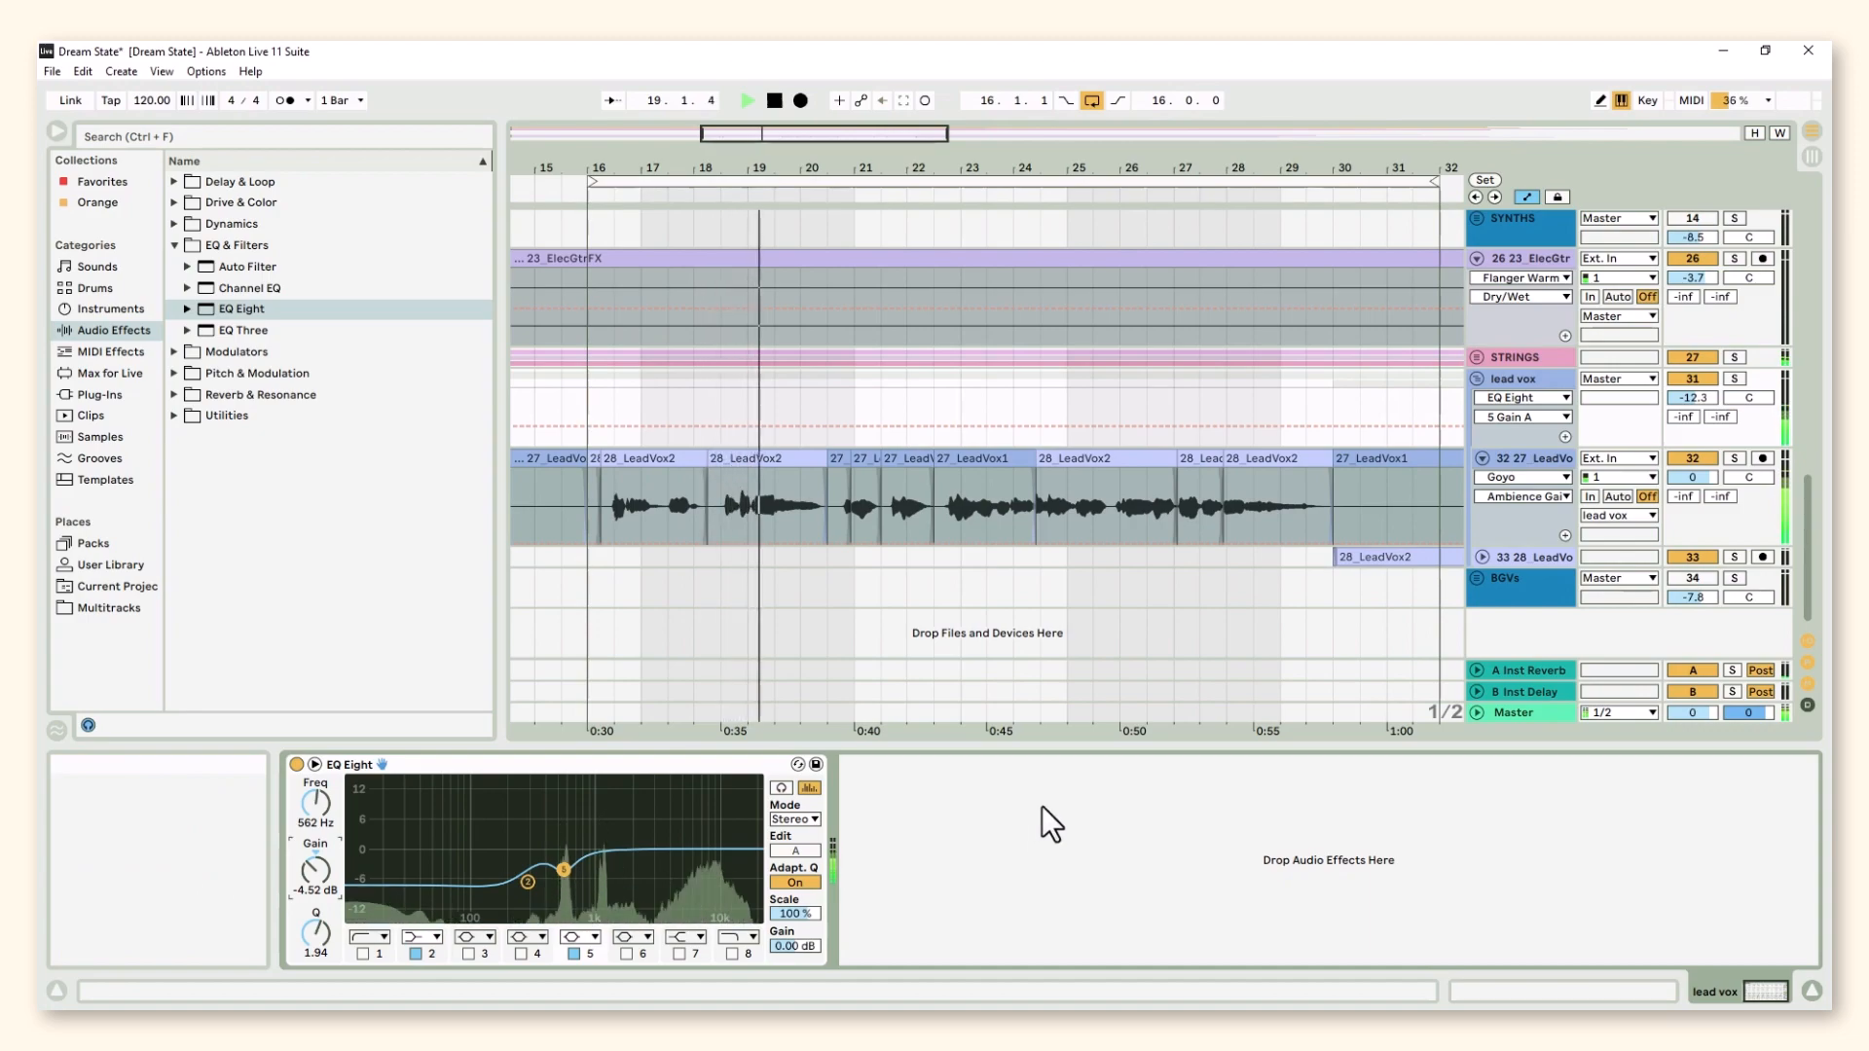
Raise the output gain of the lead vox EQ Eight to 0.94 dB
click(1684, 399)
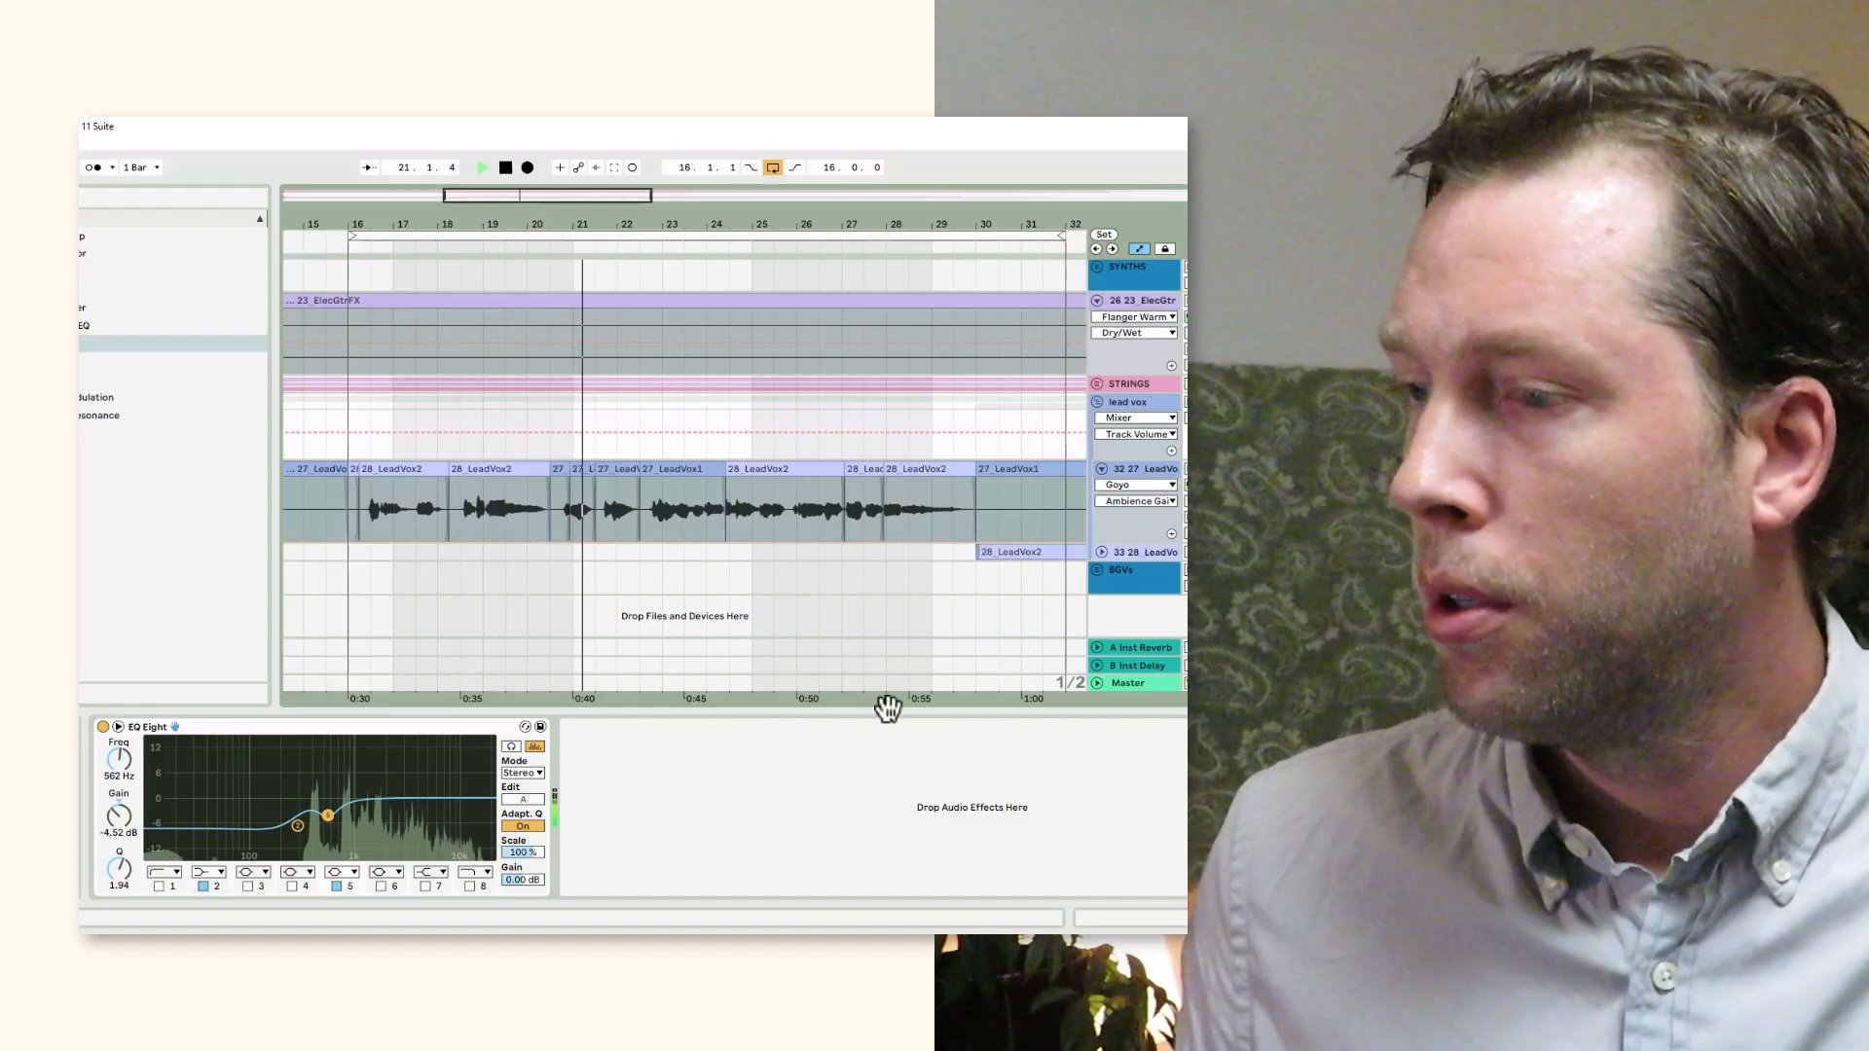
drag(790, 946, 791, 938)
drag(522, 880, 522, 876)
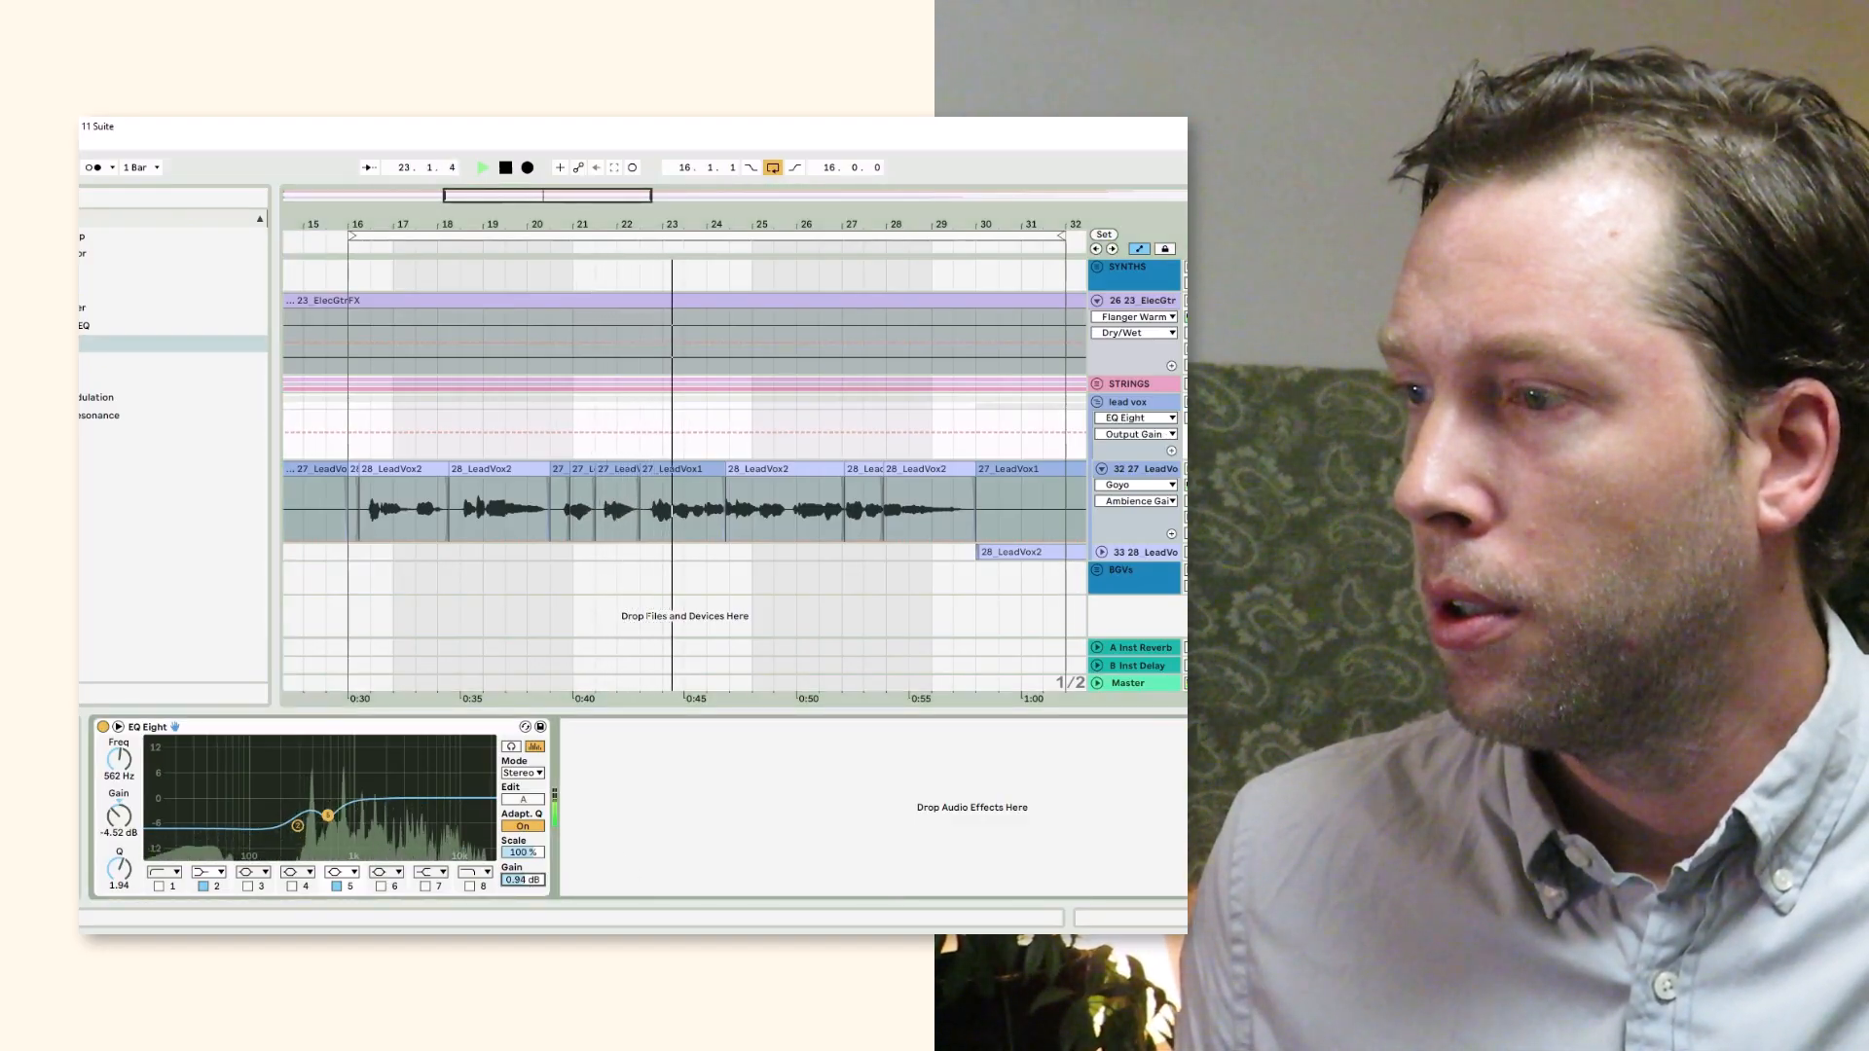
Add a Compressor after the EQ Eight on lead vox with an attack of 5.99 ms and a threshold of -22.3 dB
click(80, 272)
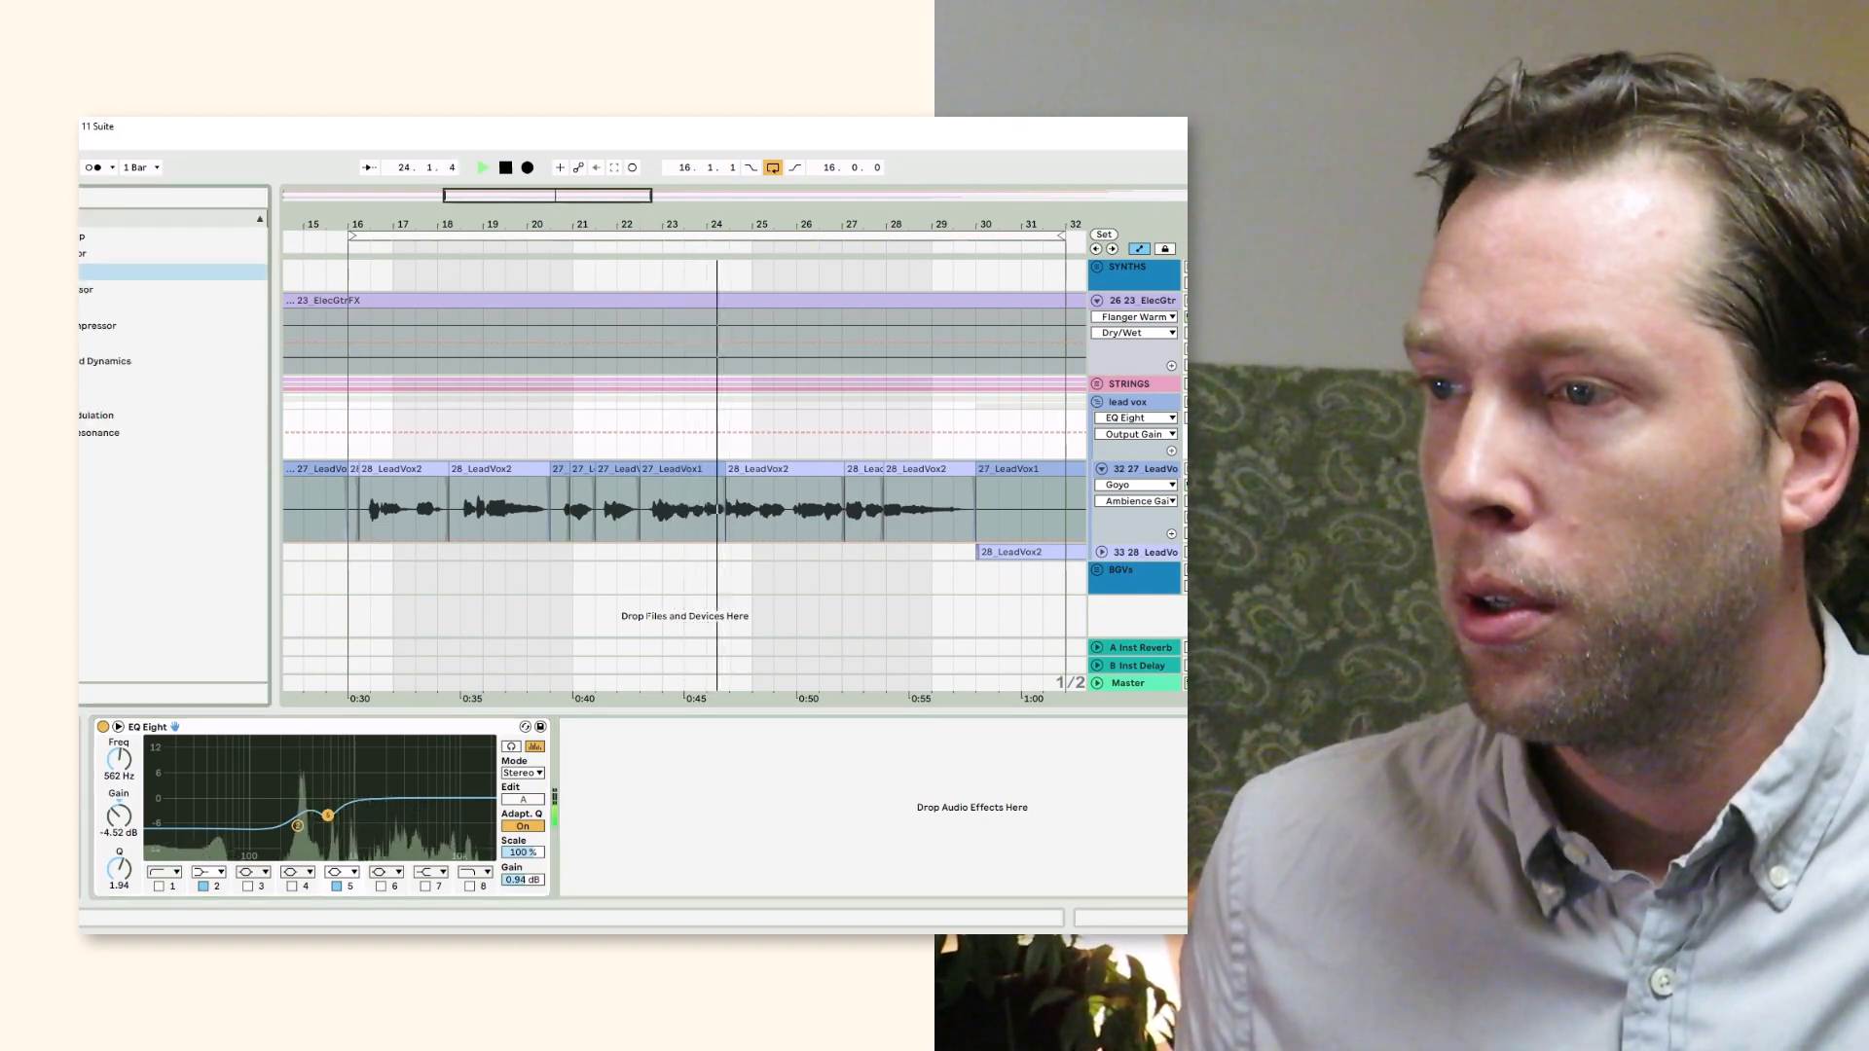
double_click(81, 290)
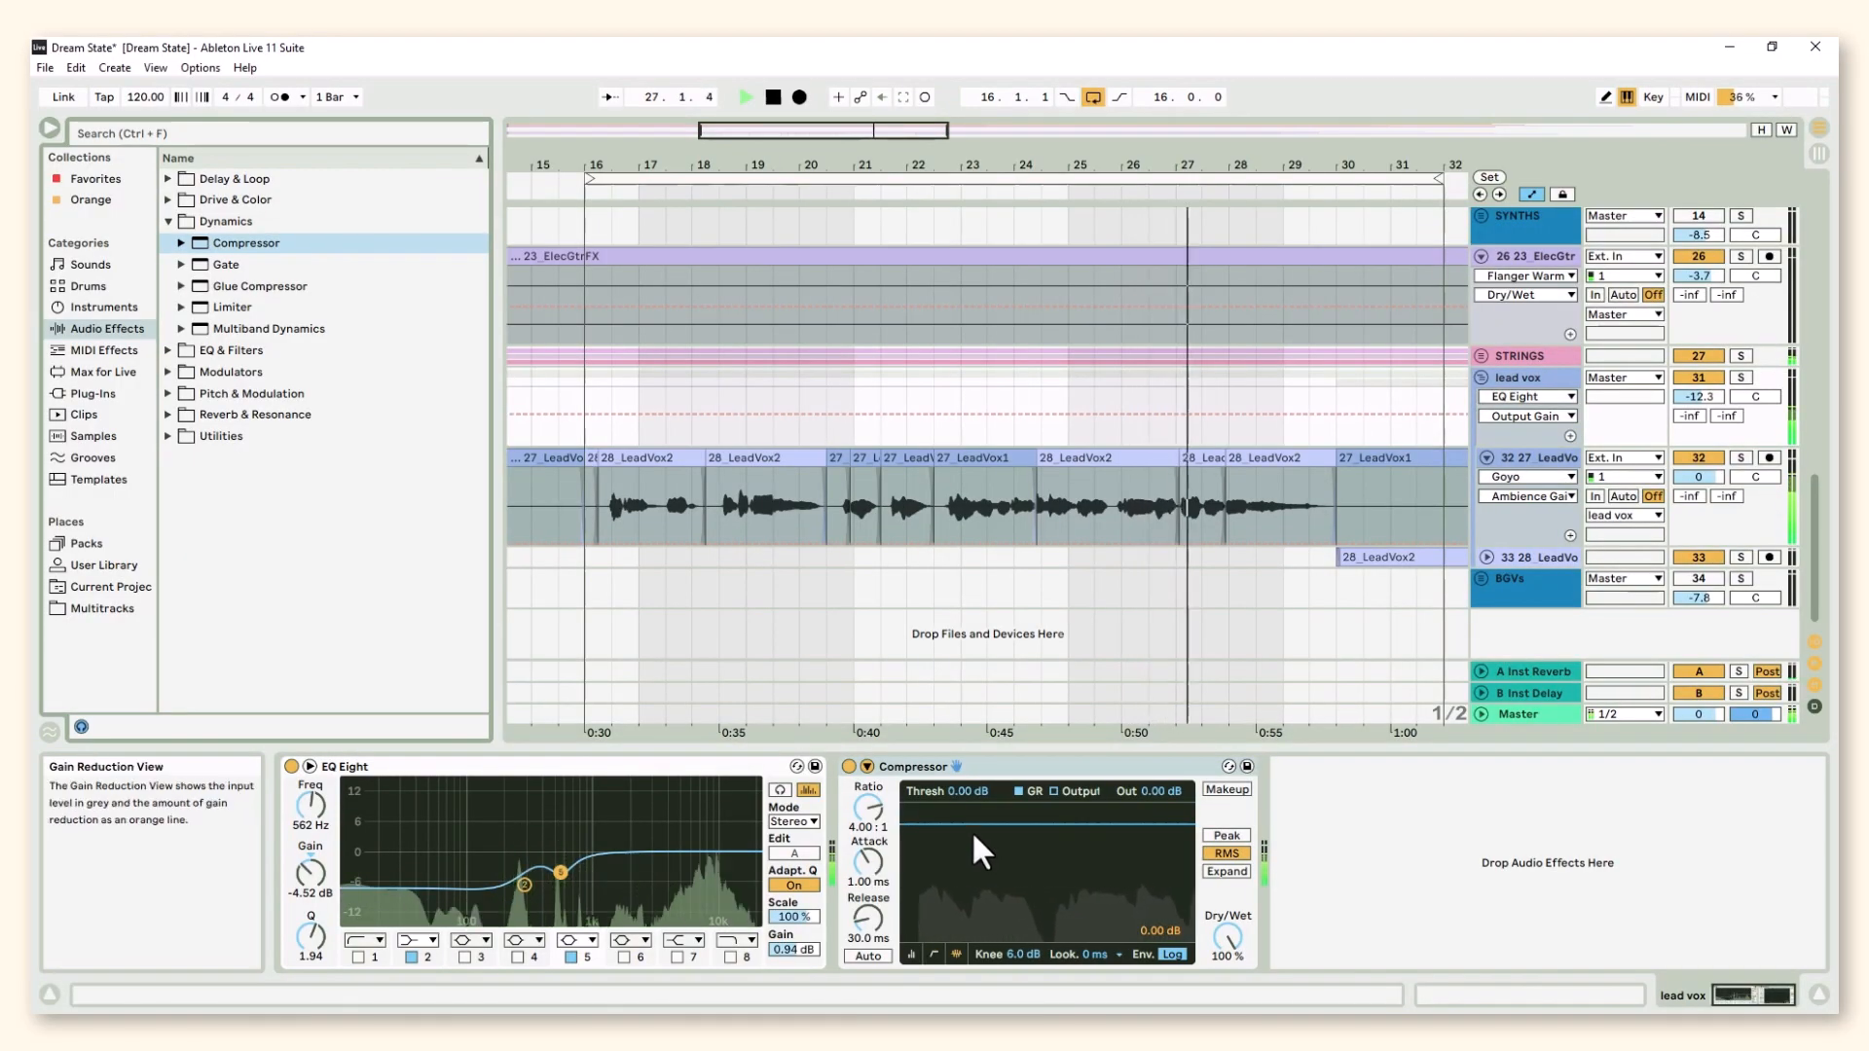
drag(868, 862, 921, 926)
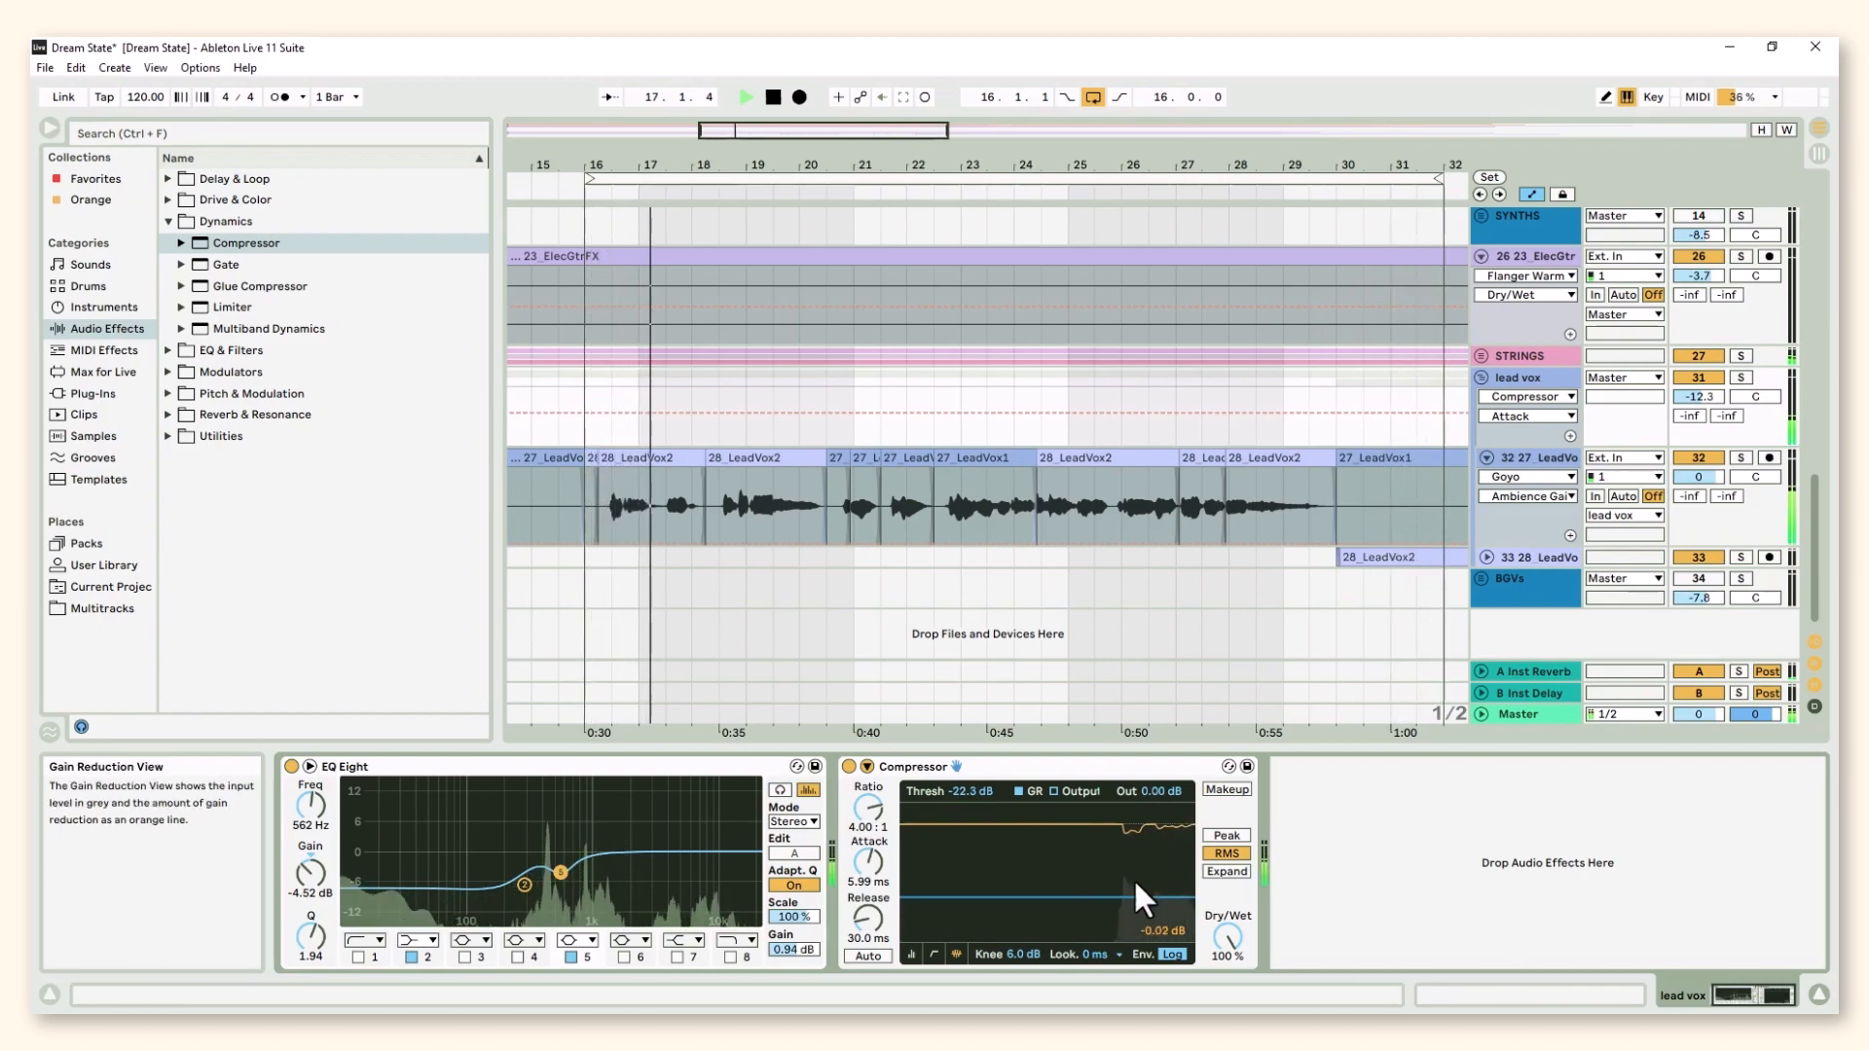
Switch the Compressor to Peak detection with 3.94 dB output gain, a -23.5 dB threshold and a 79.6 ms release
click(1212, 835)
drag(1153, 790, 1152, 742)
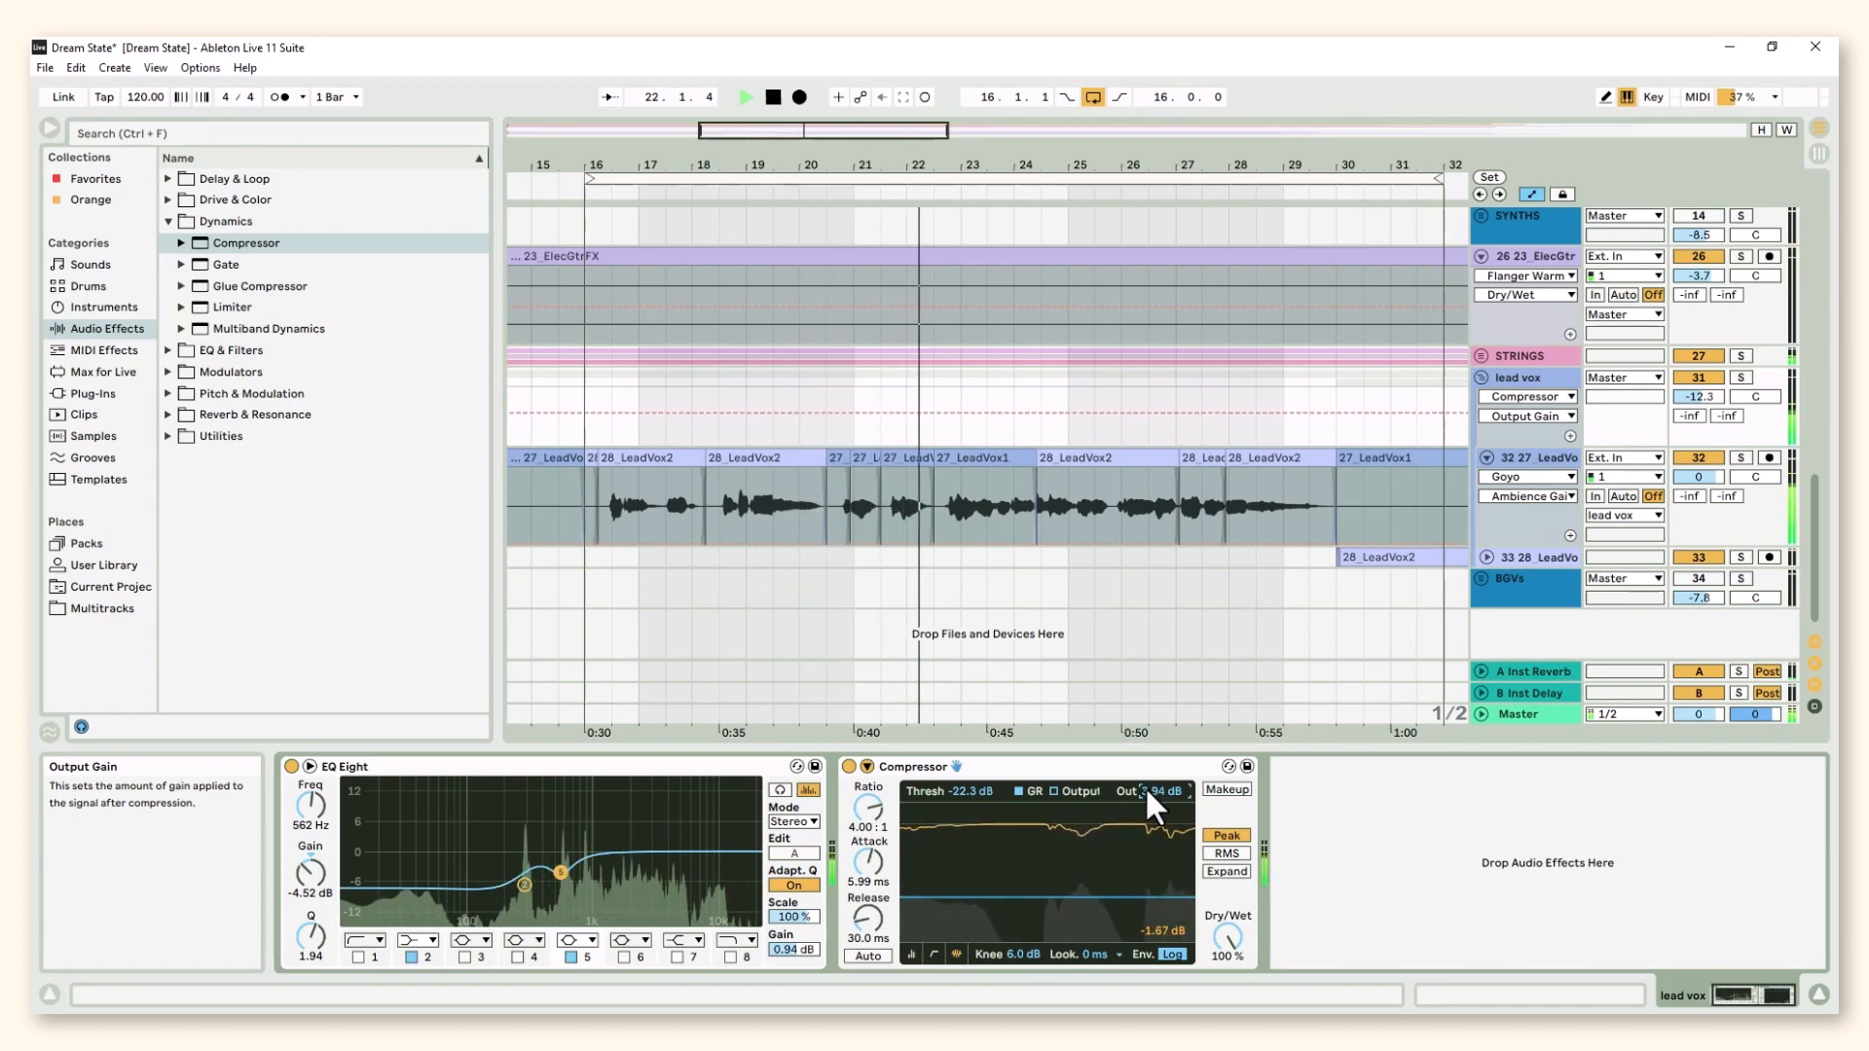
drag(1094, 895, 1094, 901)
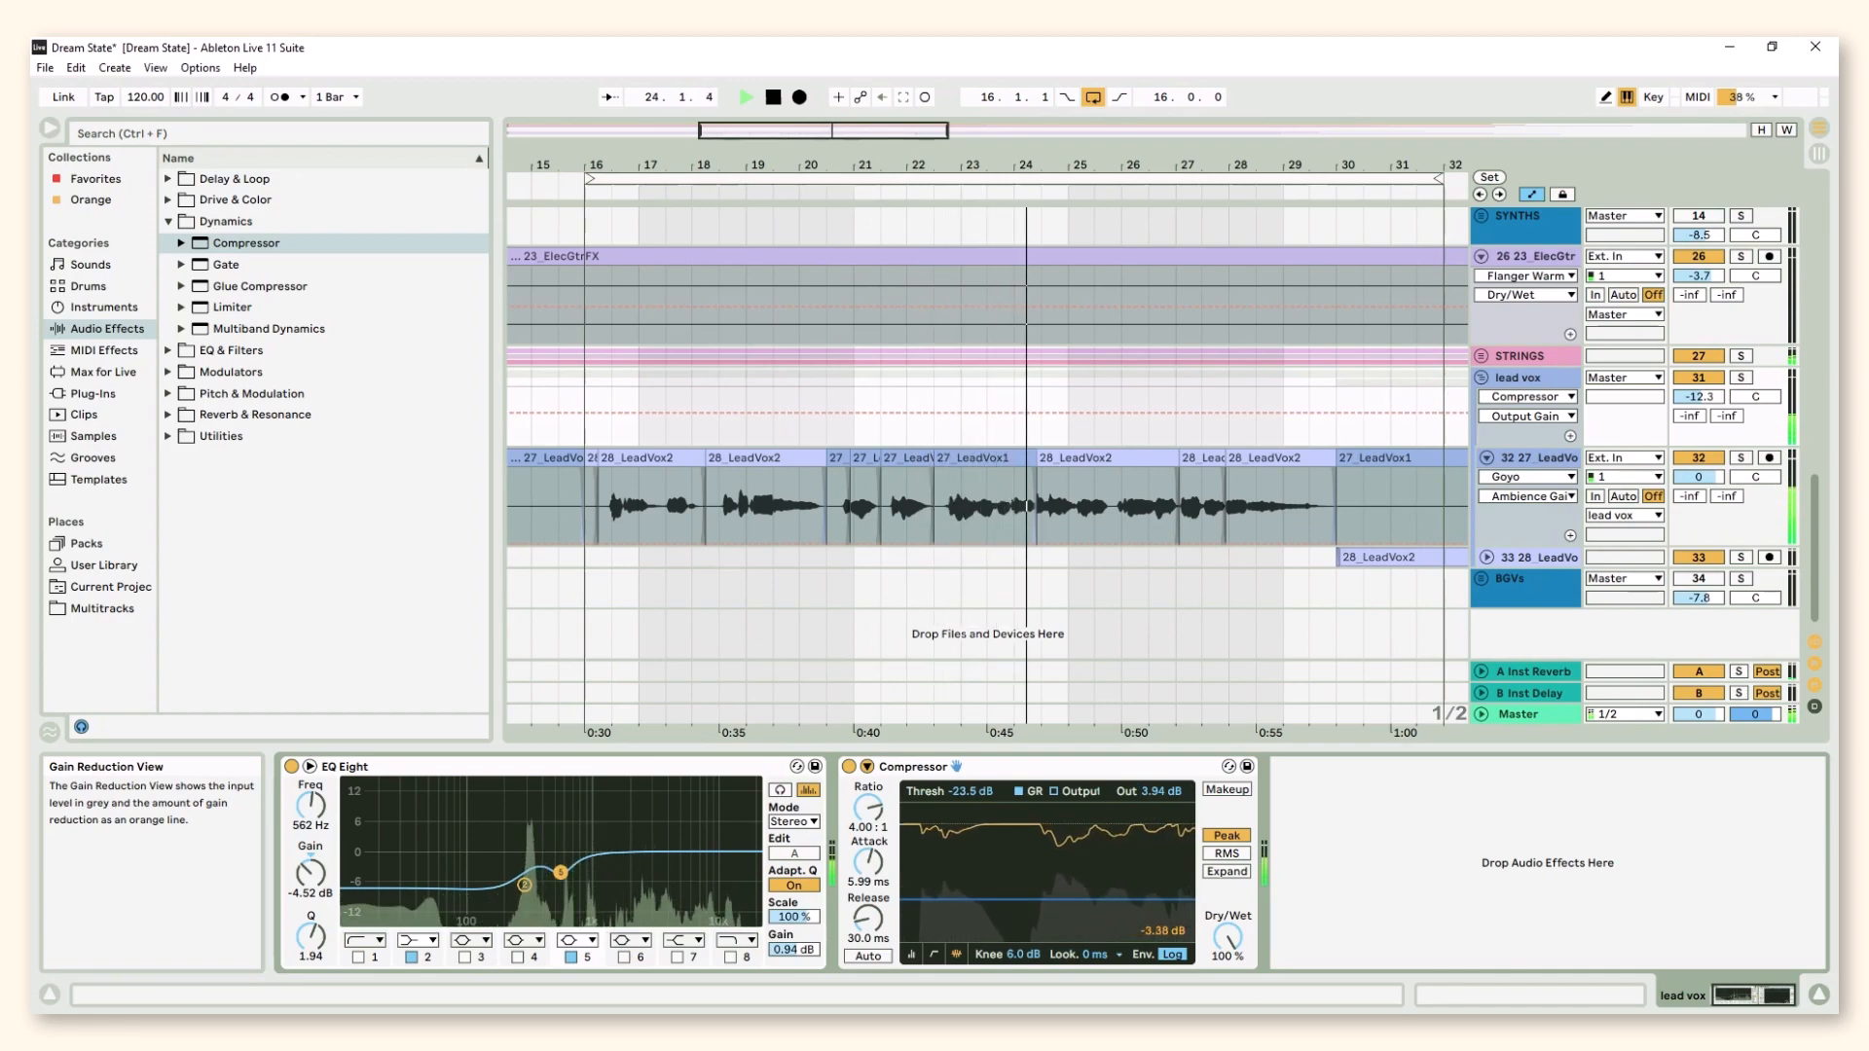
drag(868, 921, 867, 899)
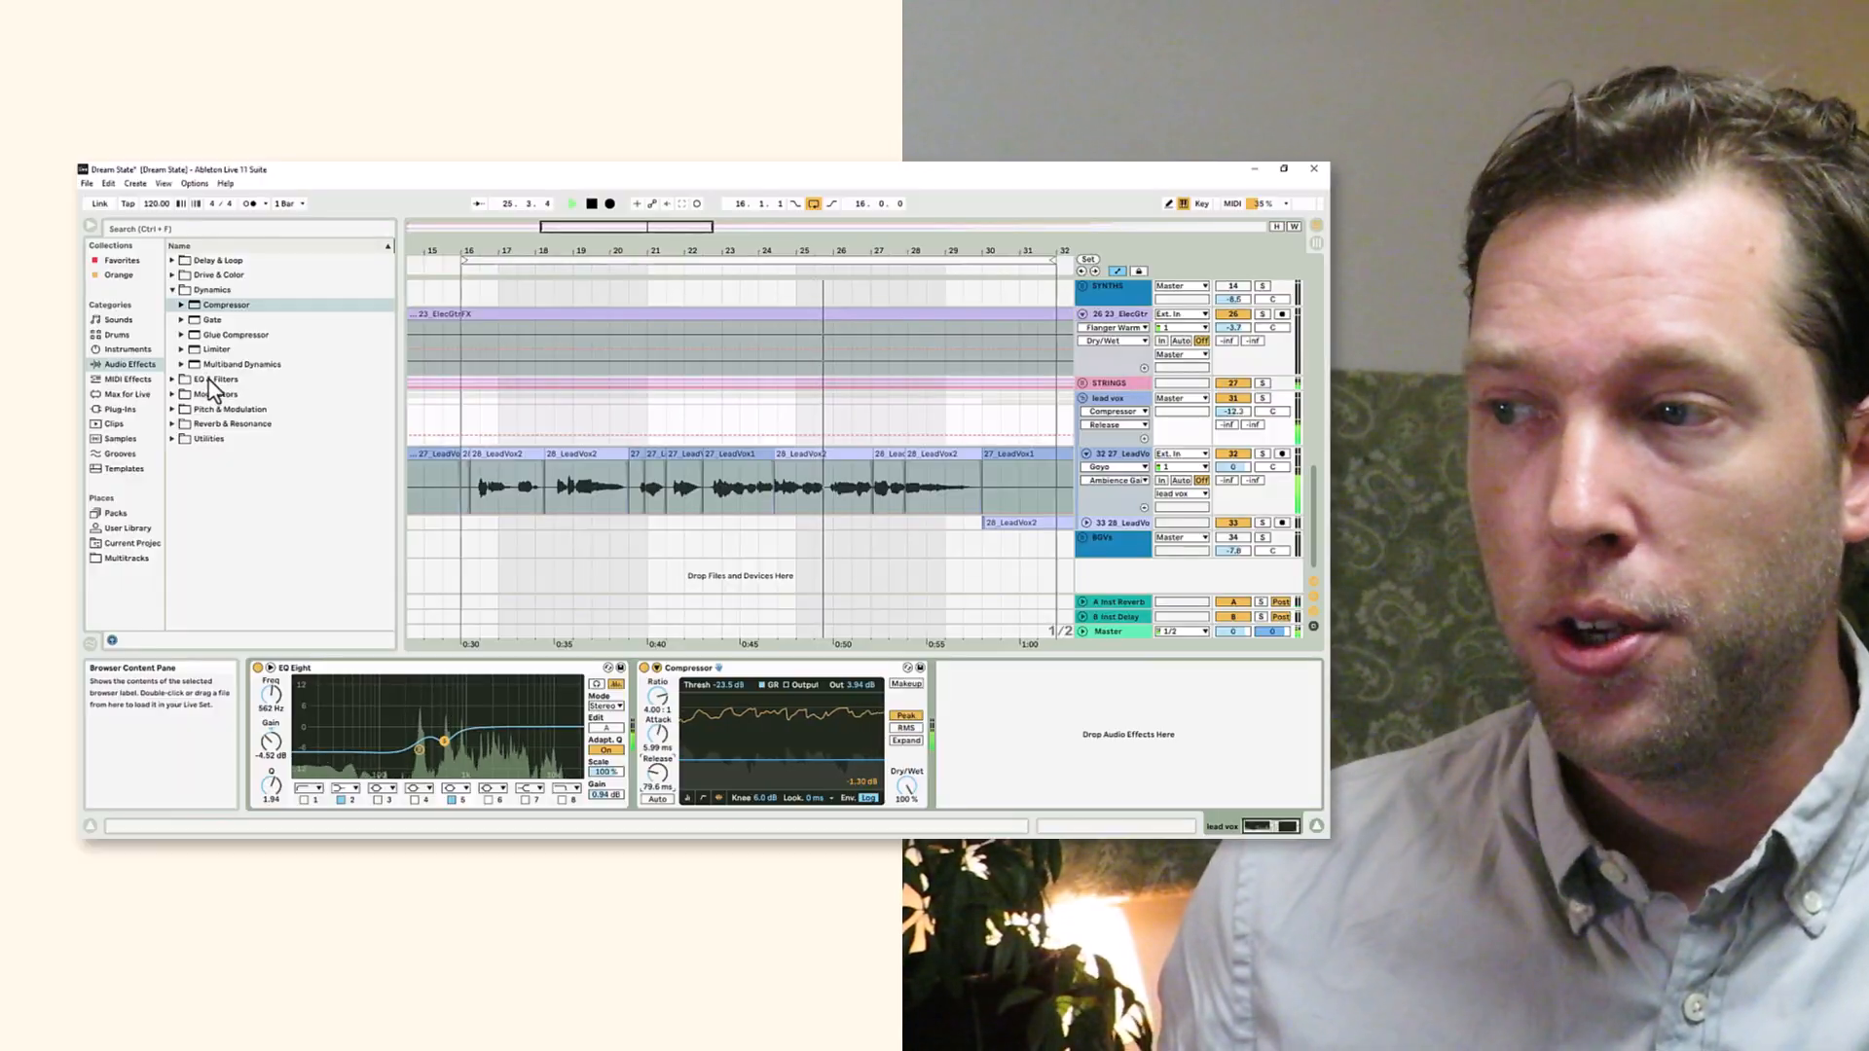
Add a second EQ Eight after the Compressor and collapse its enlarged frequency display
click(209, 380)
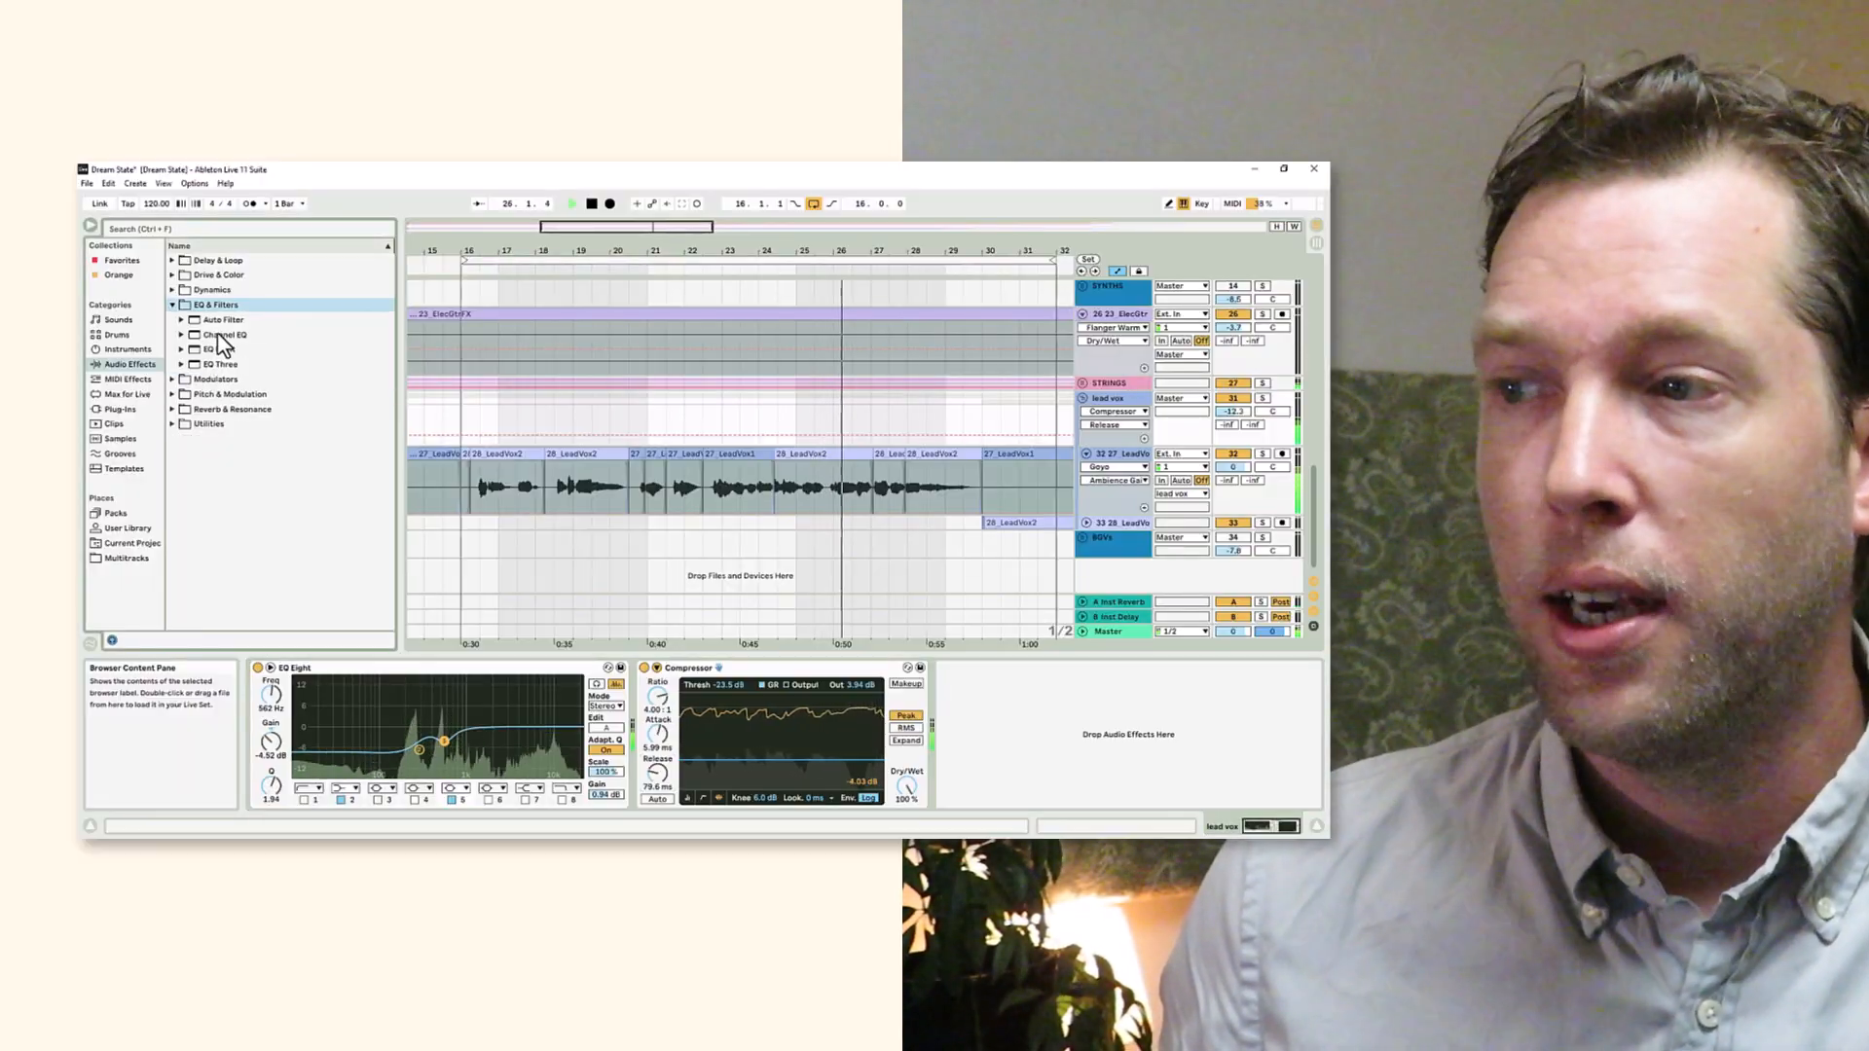
double_click(222, 351)
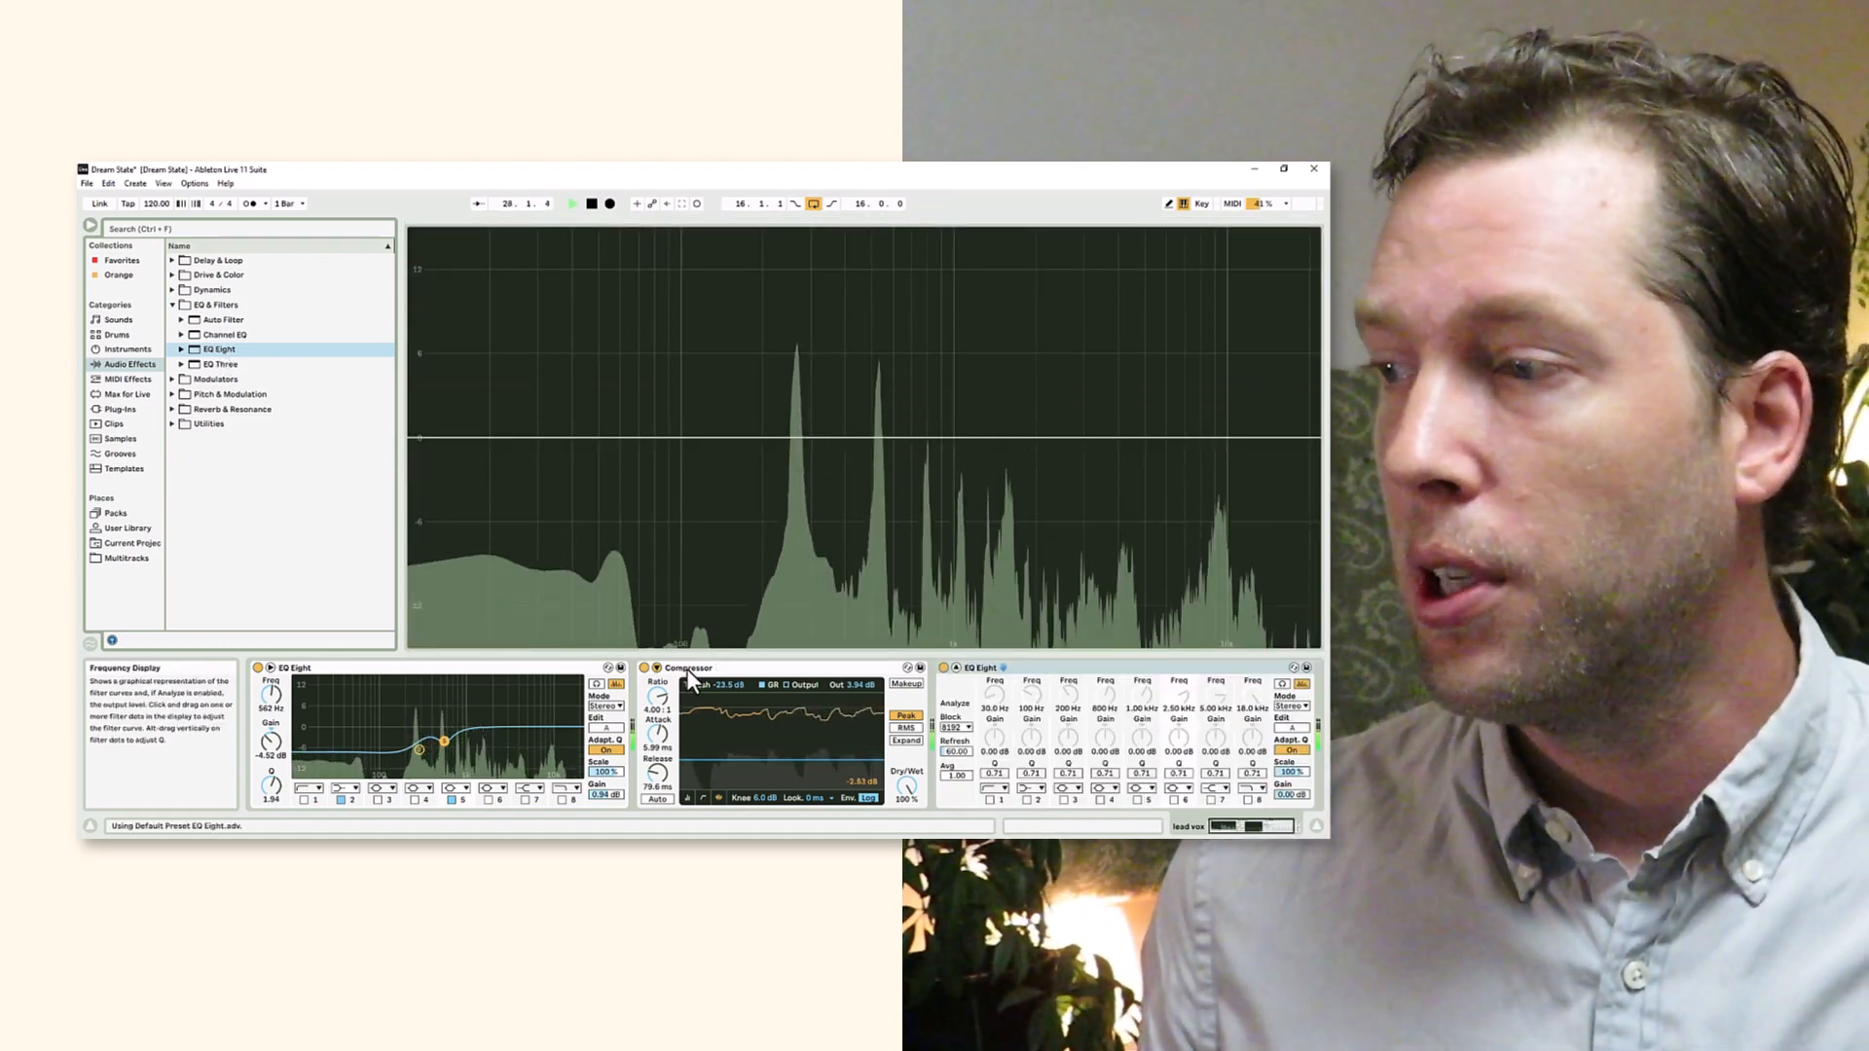
click(955, 667)
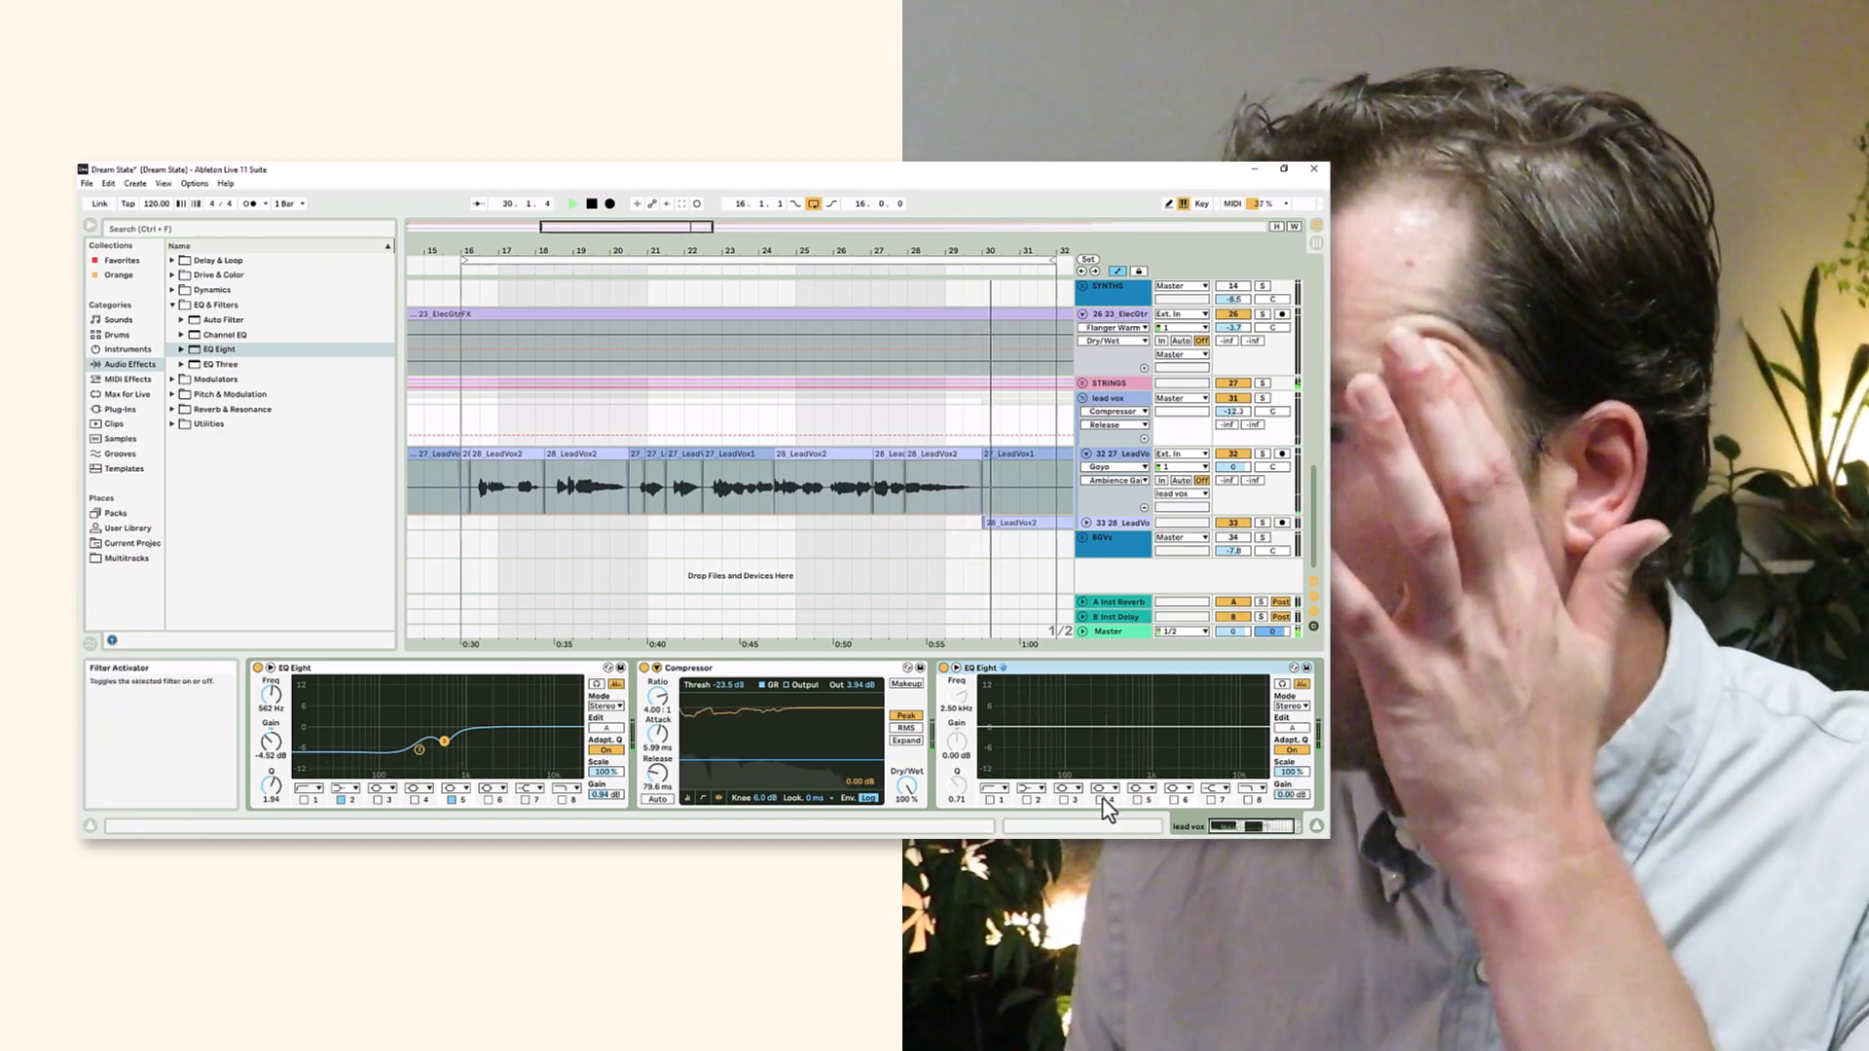
In the second EQ Eight, boost band 4 by 2.11 dB and cut band 3 by 4.59 dB at 235 Hz
click(1101, 800)
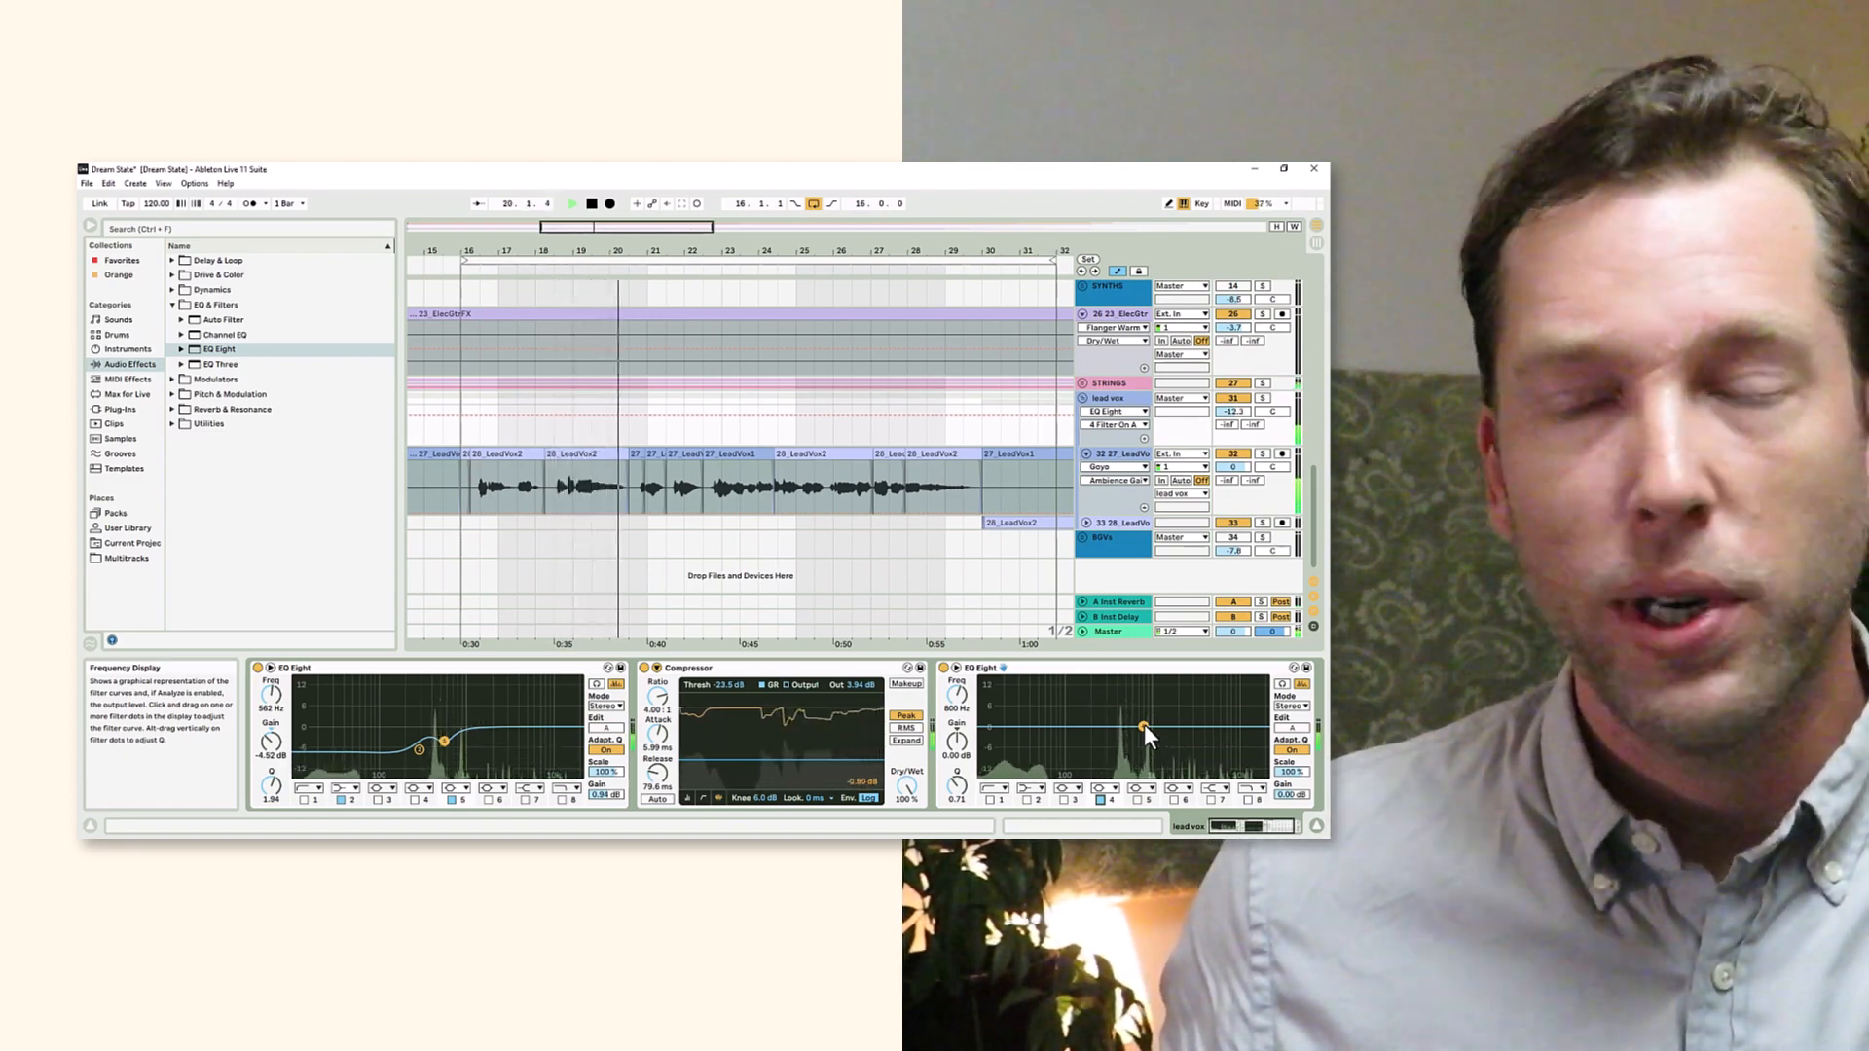
drag(1143, 724, 1145, 720)
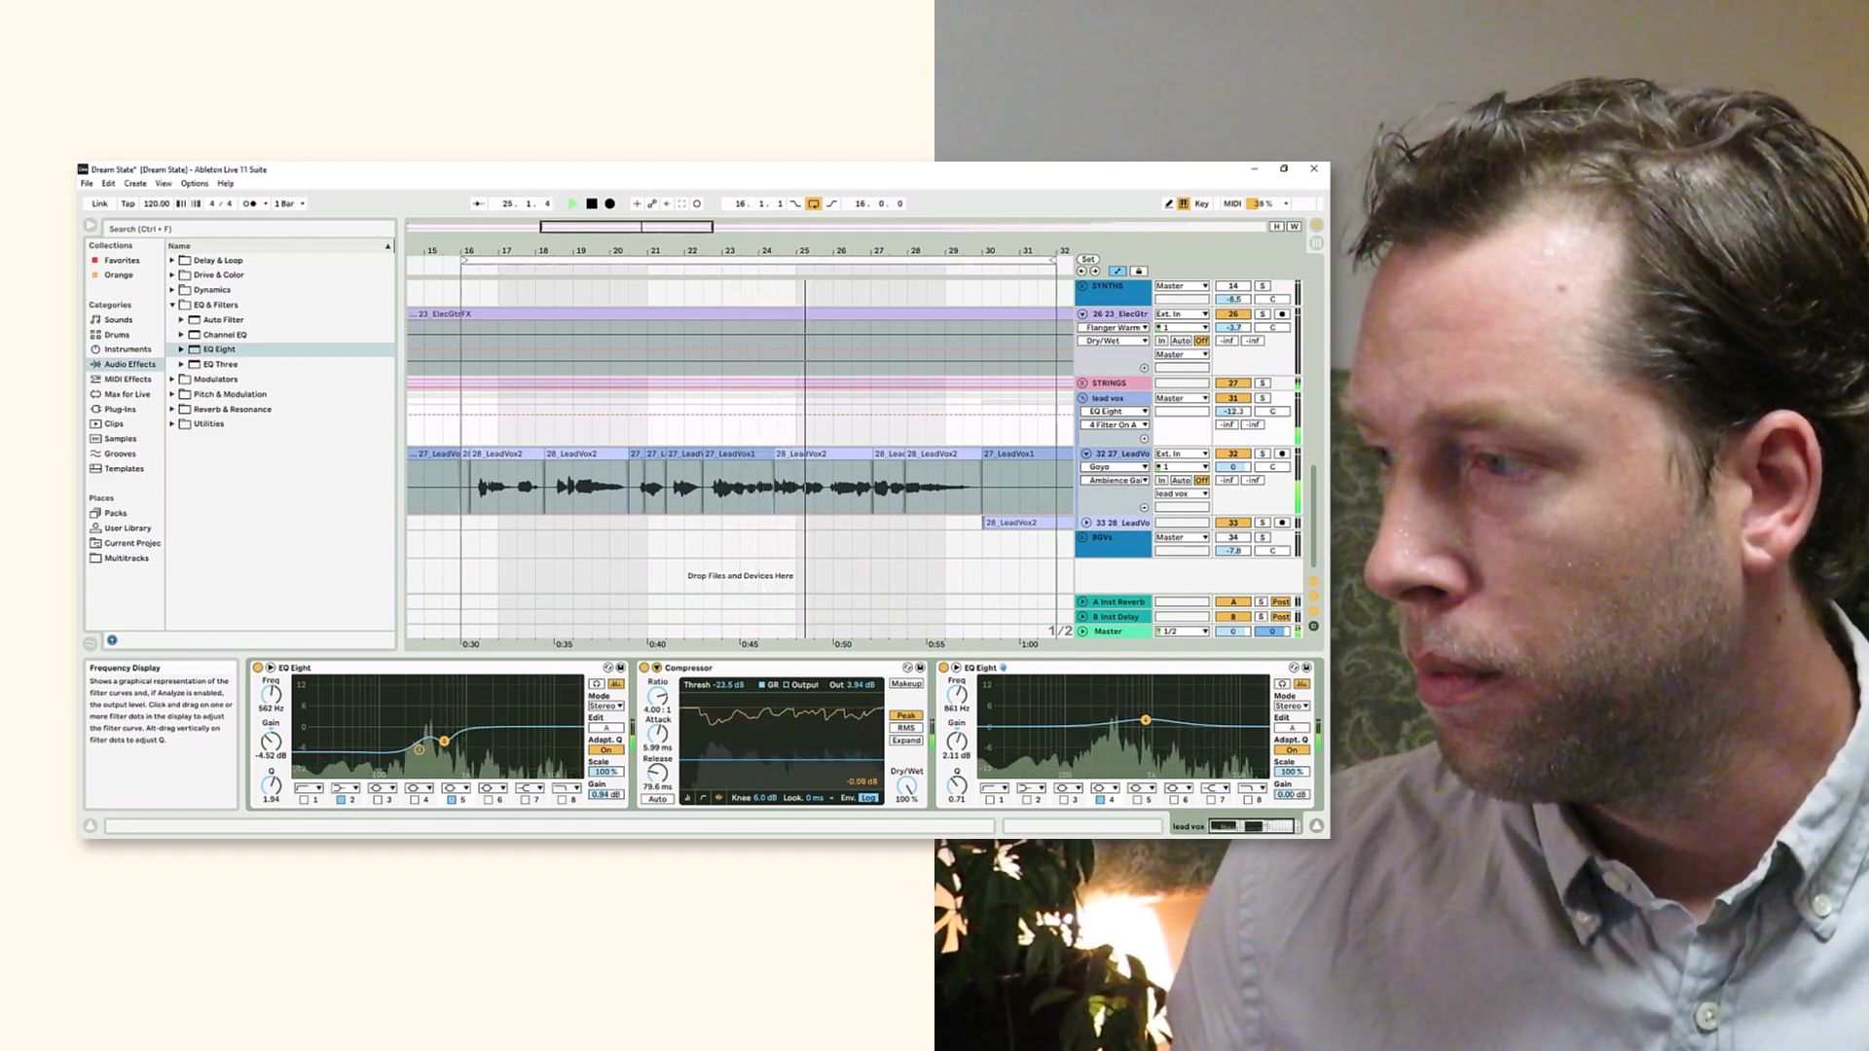
click(1064, 799)
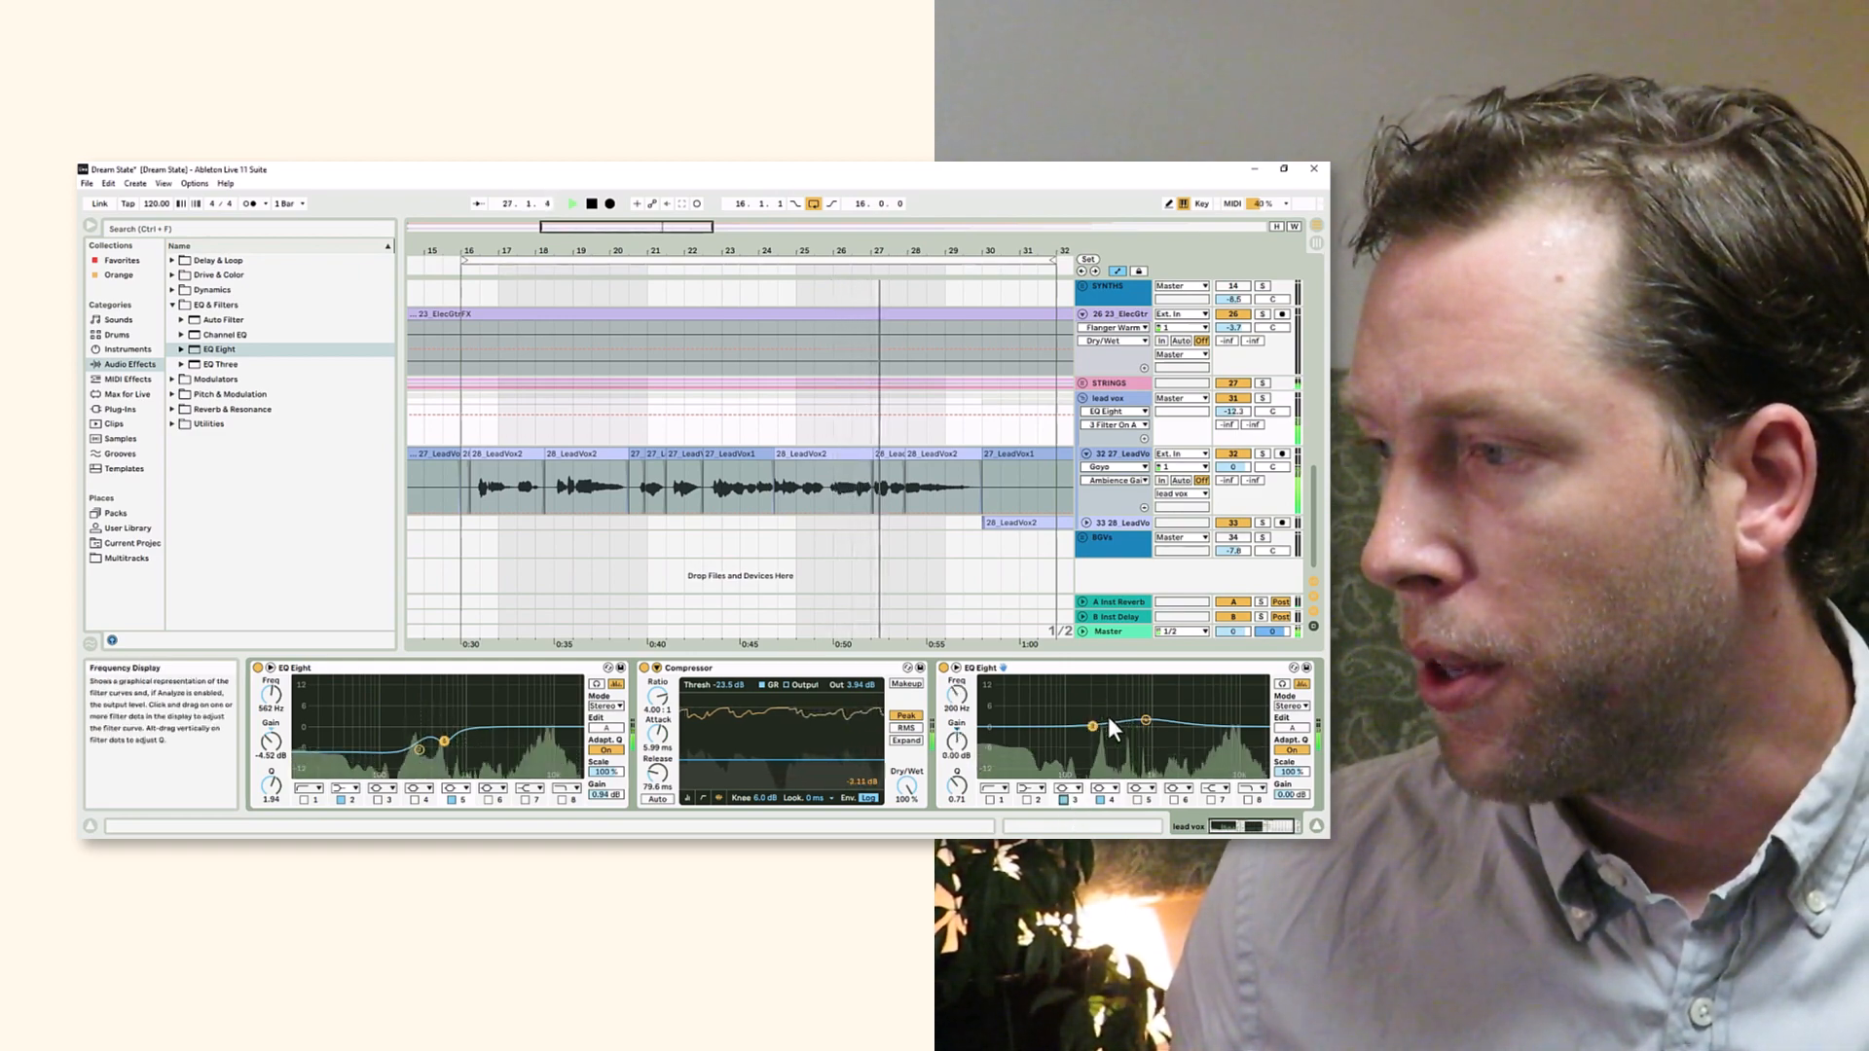
drag(1092, 726, 1095, 737)
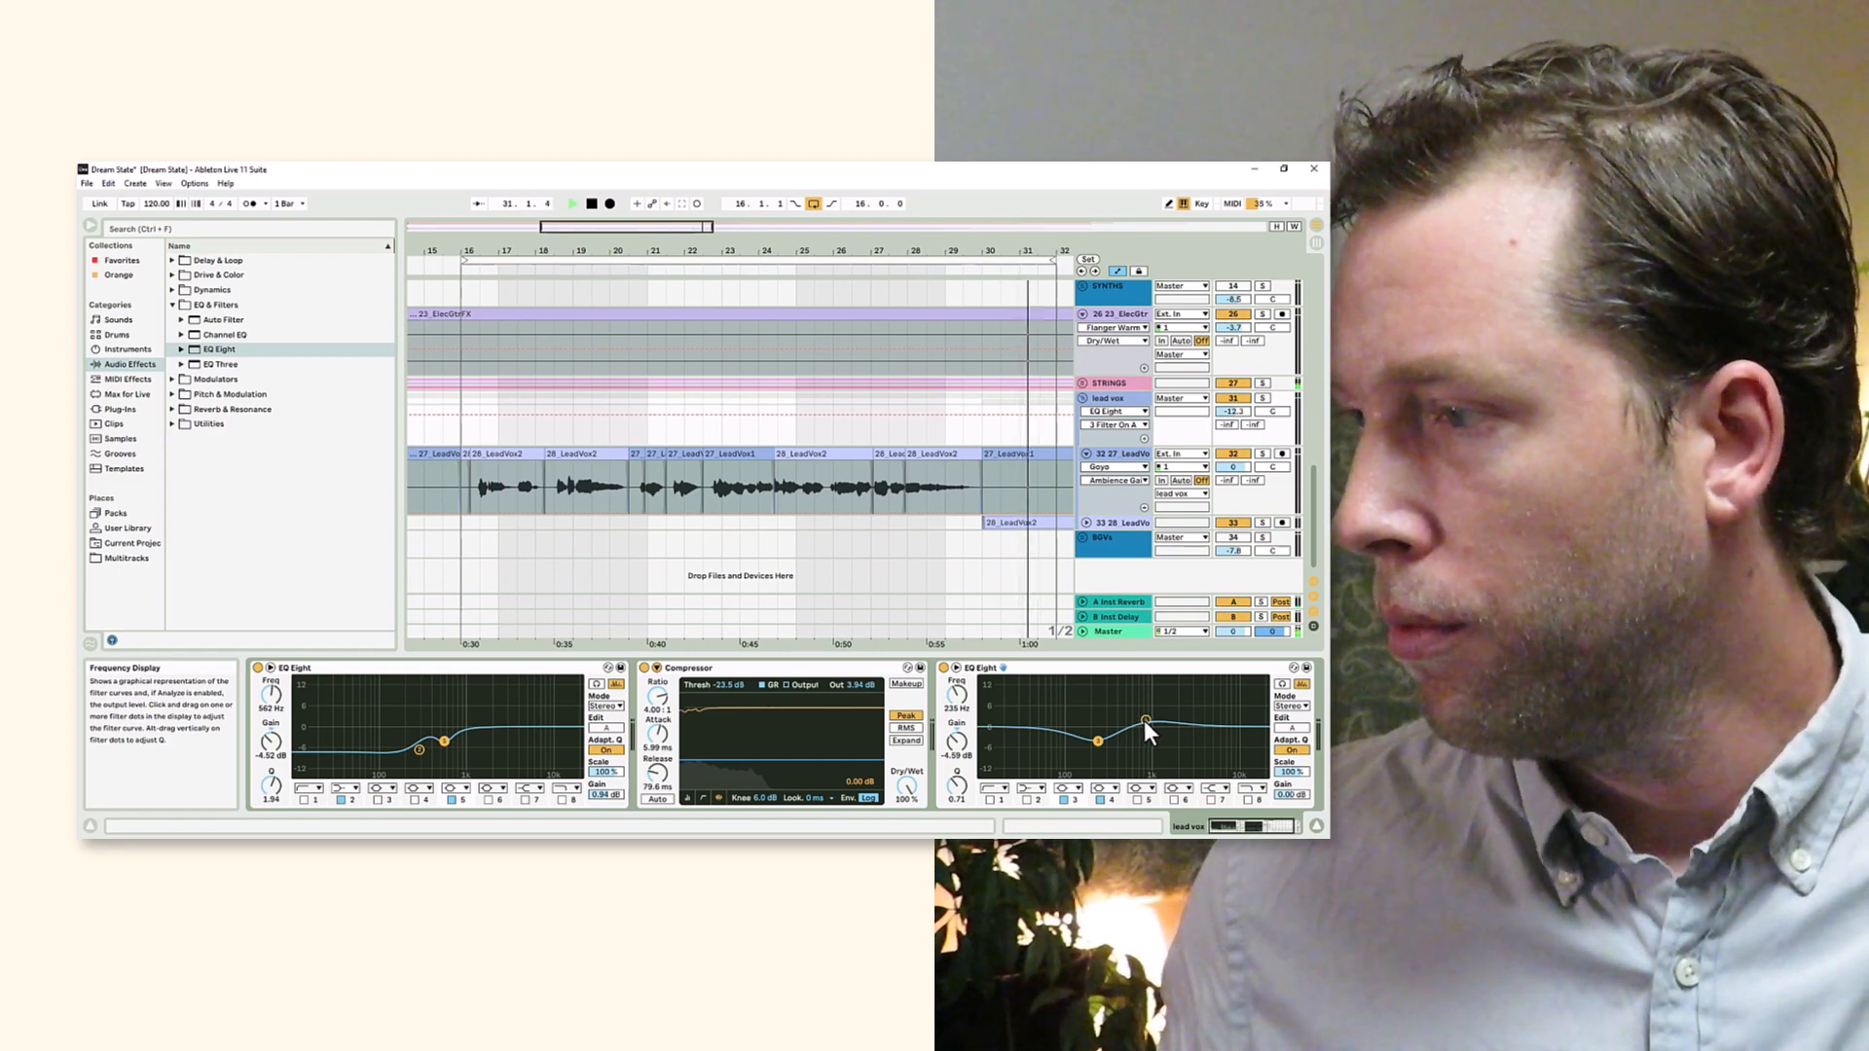
Refine band 4 of the second EQ Eight to a 3.33 dB boost at 843 Hz, comparing the sound with the band bypassed
click(1145, 720)
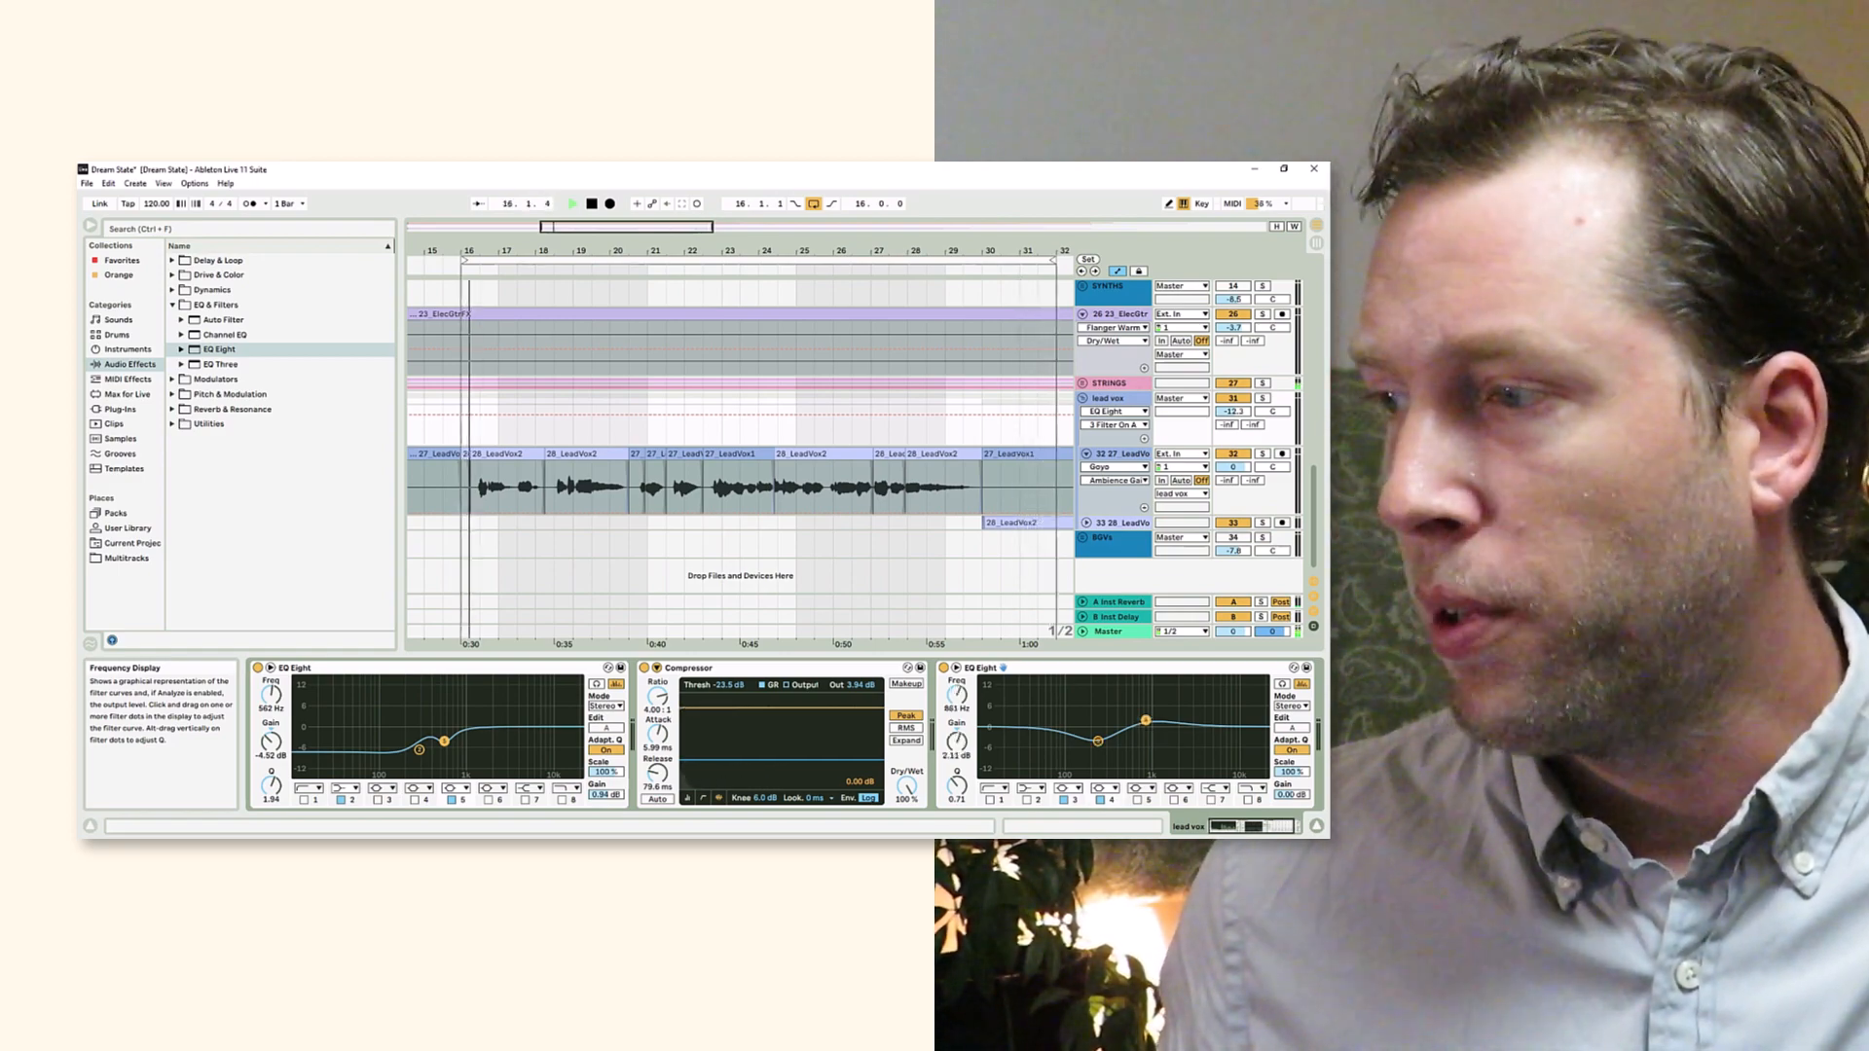
drag(1145, 720, 1144, 716)
drag(1567, 836, 1566, 839)
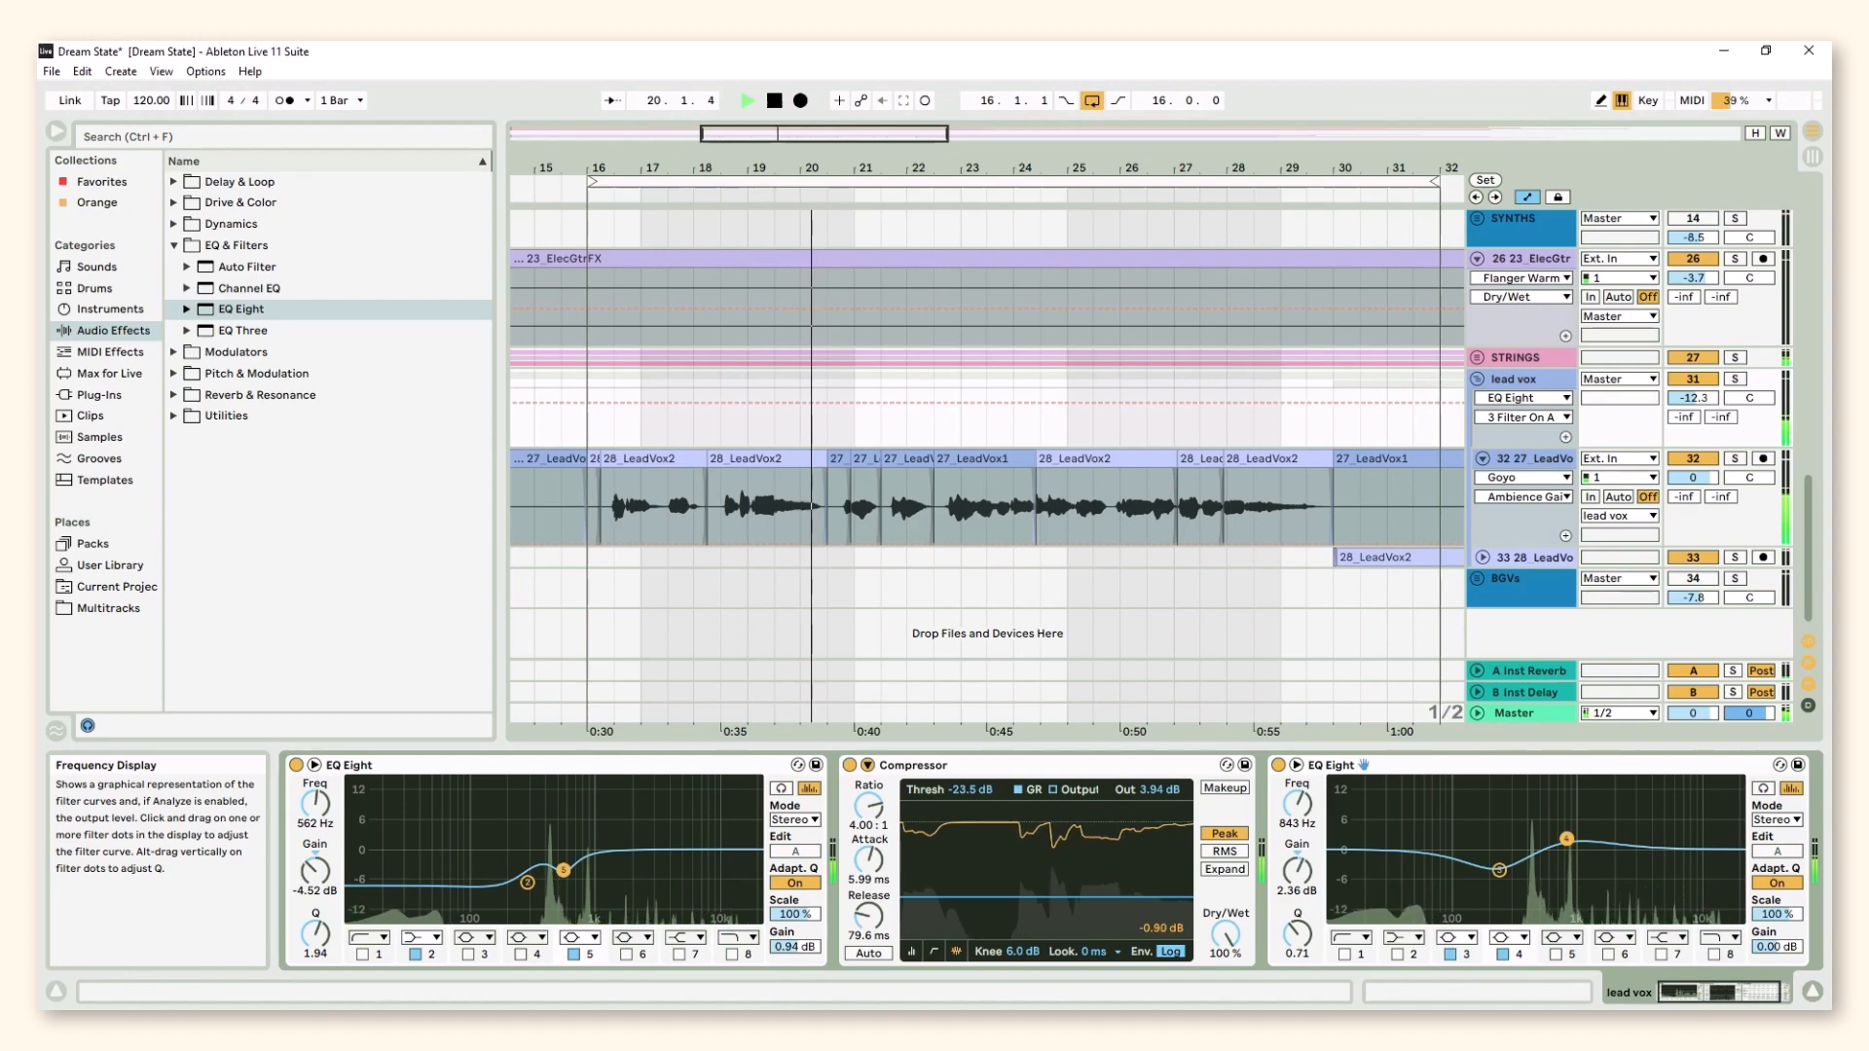
click(1501, 953)
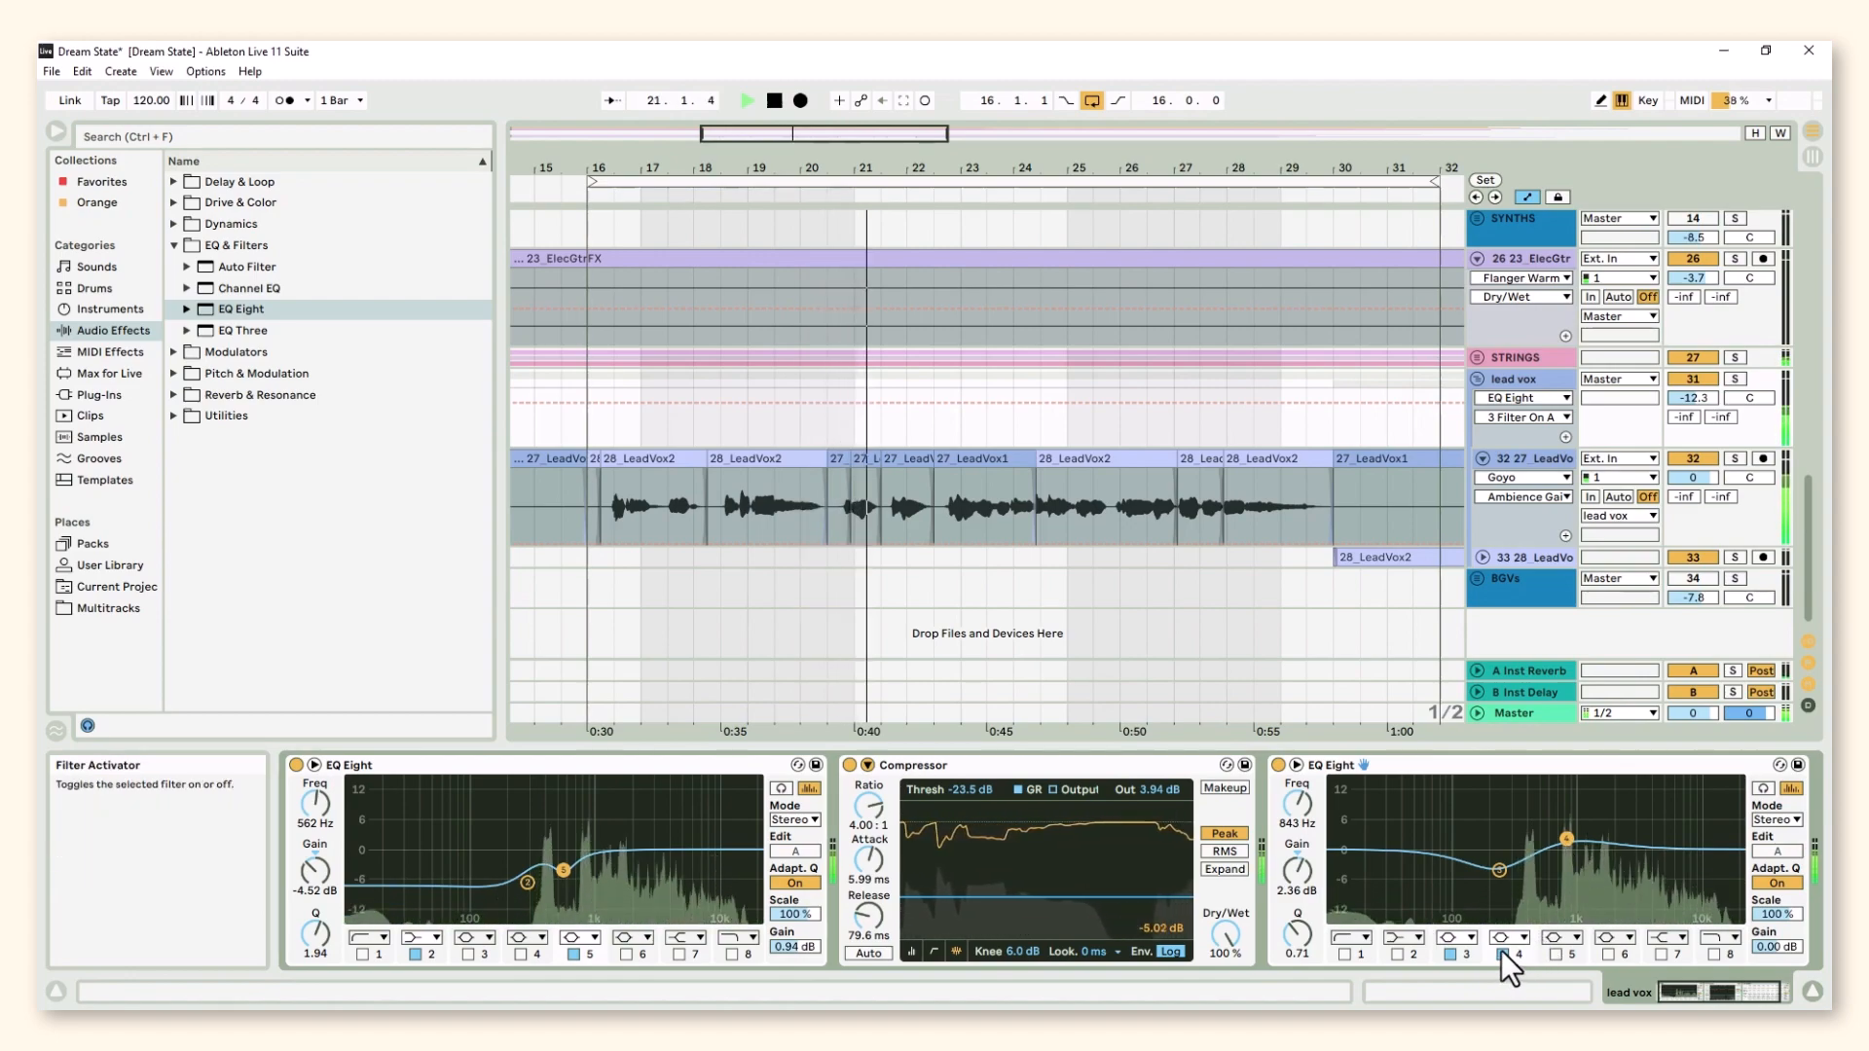
click(1501, 953)
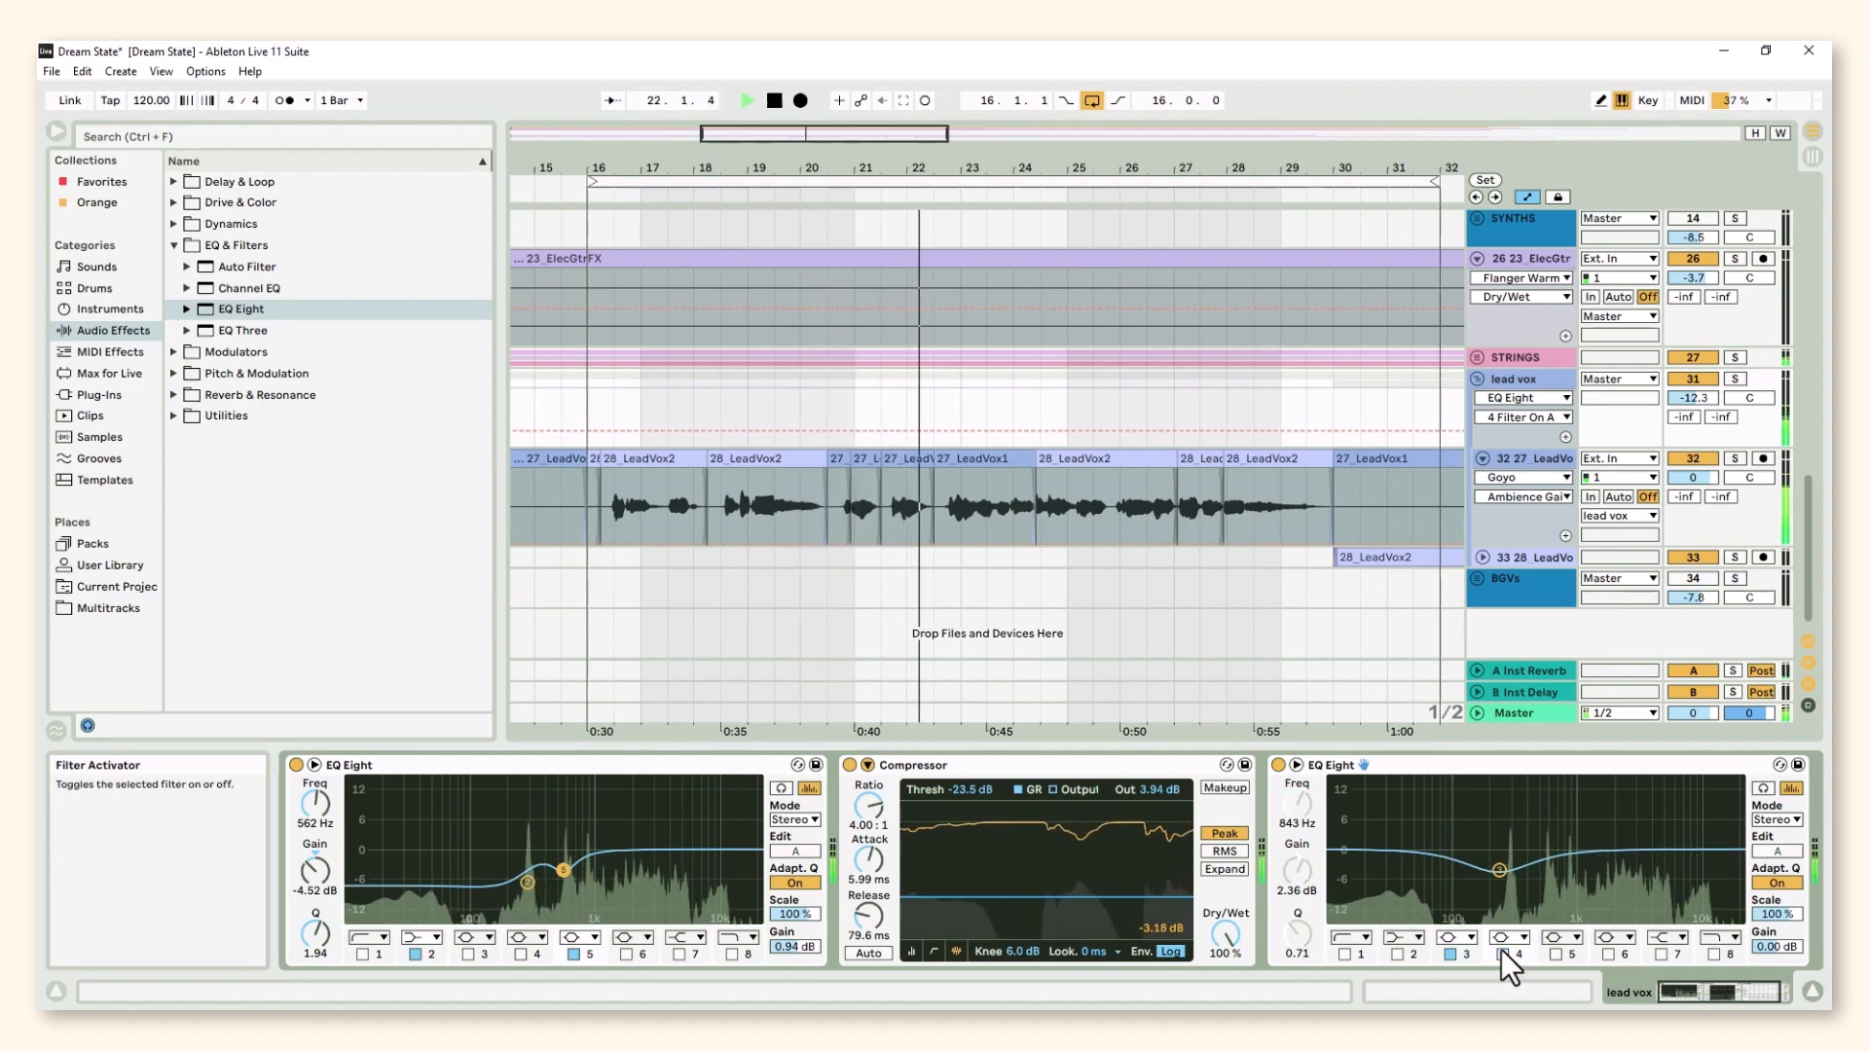
click(1314, 876)
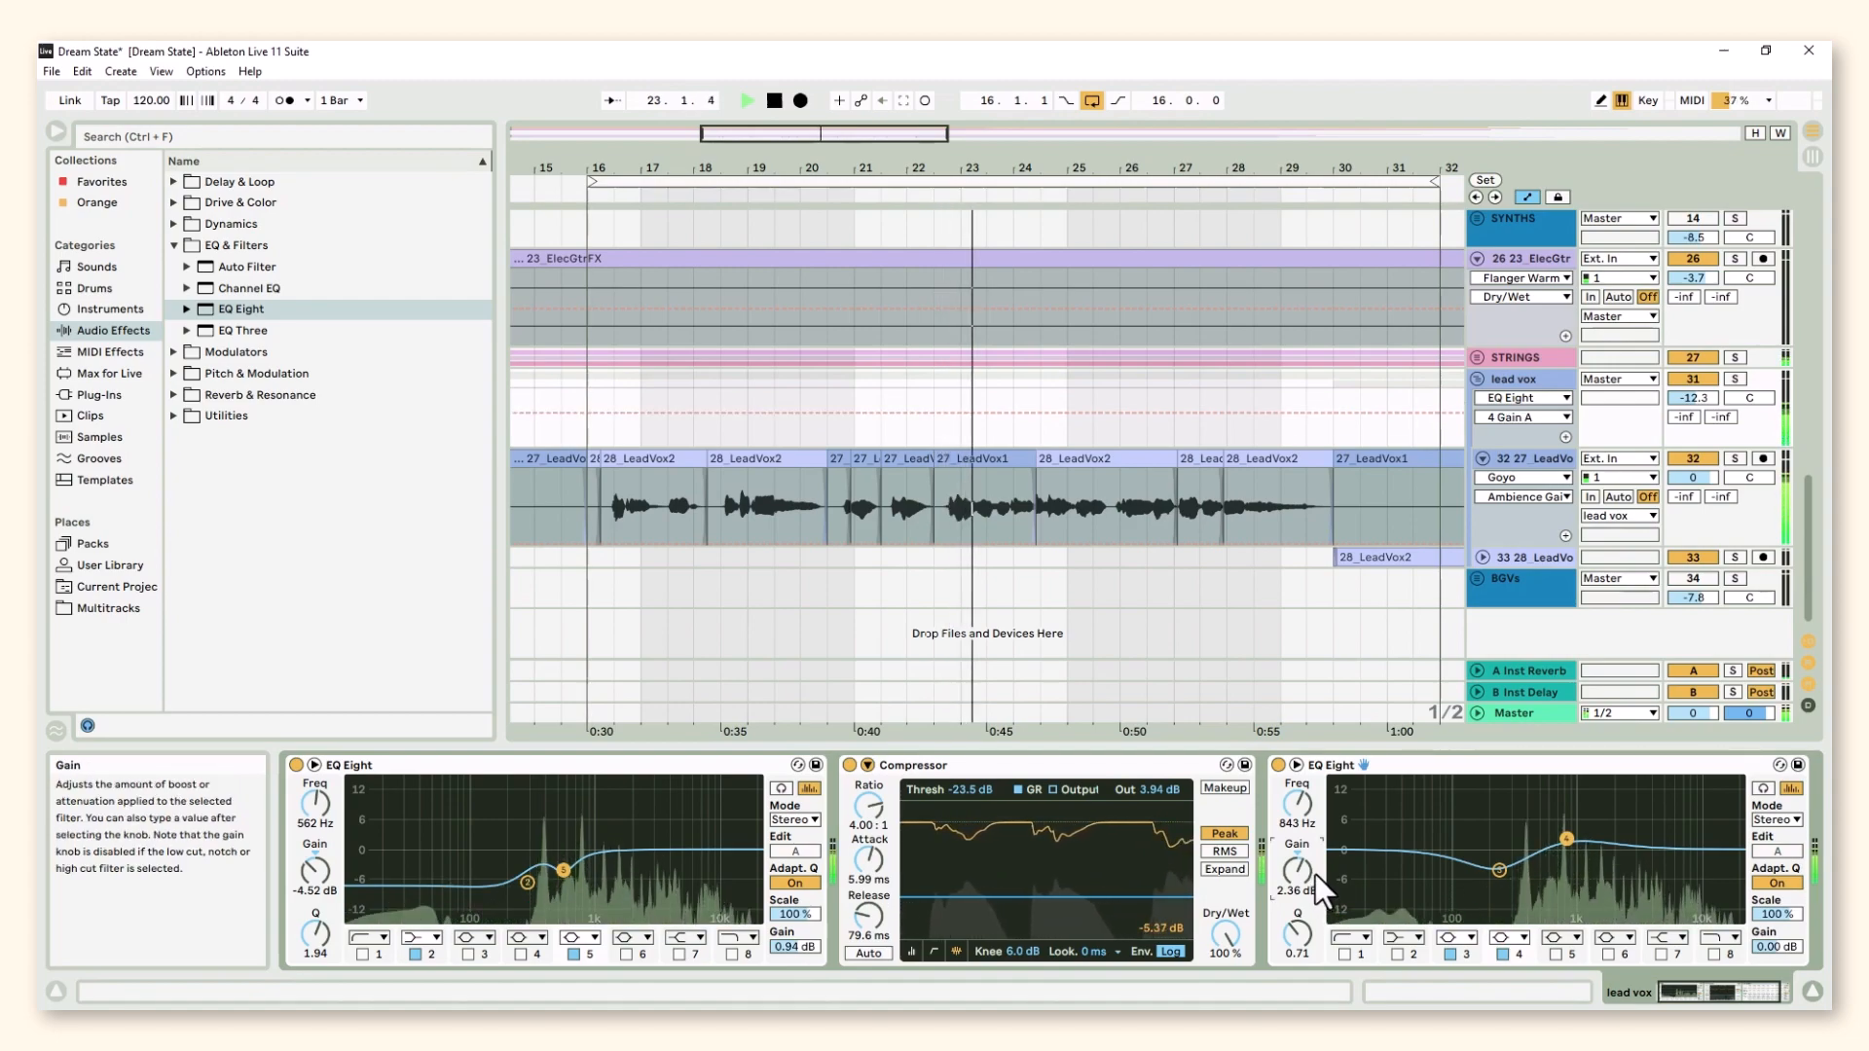
drag(1317, 868, 1317, 861)
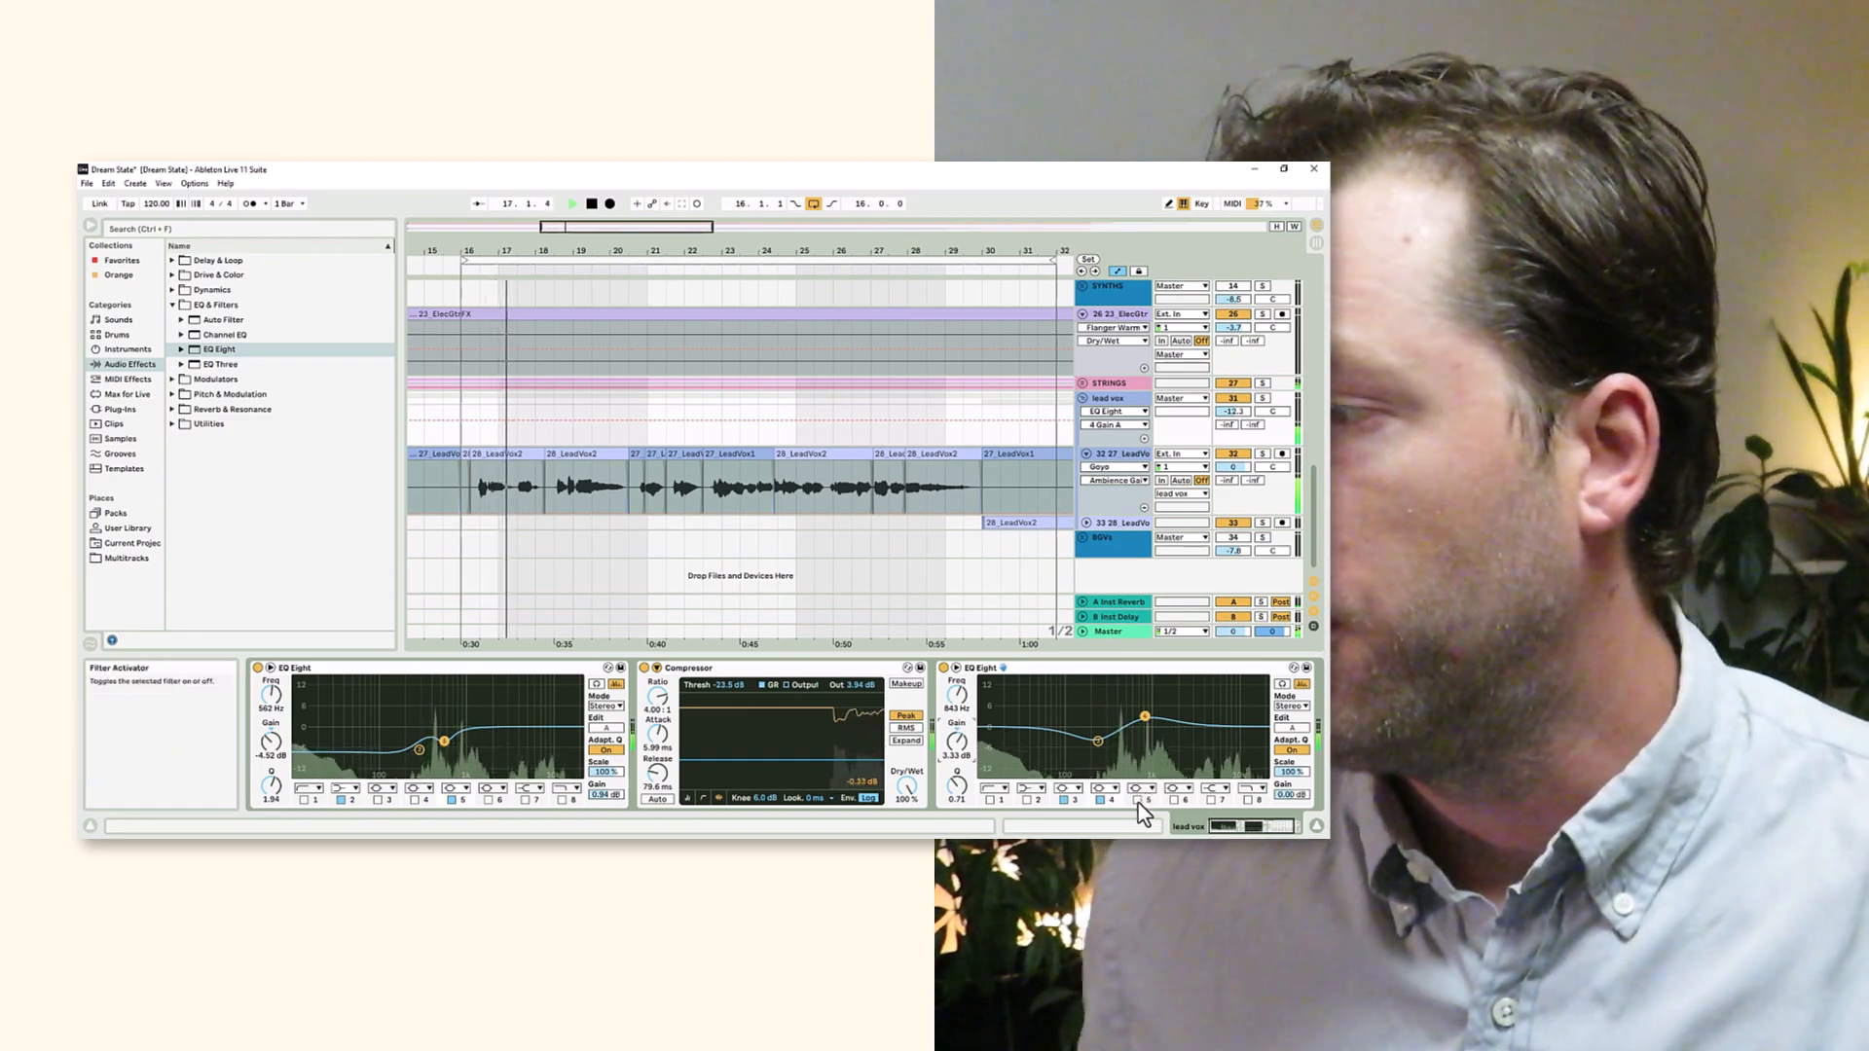
Sweep a narrow boost with band 5 of the second EQ Eight to 13.8 dB at 4.35 kHz, Q 3.61, and switch the band off
click(1138, 800)
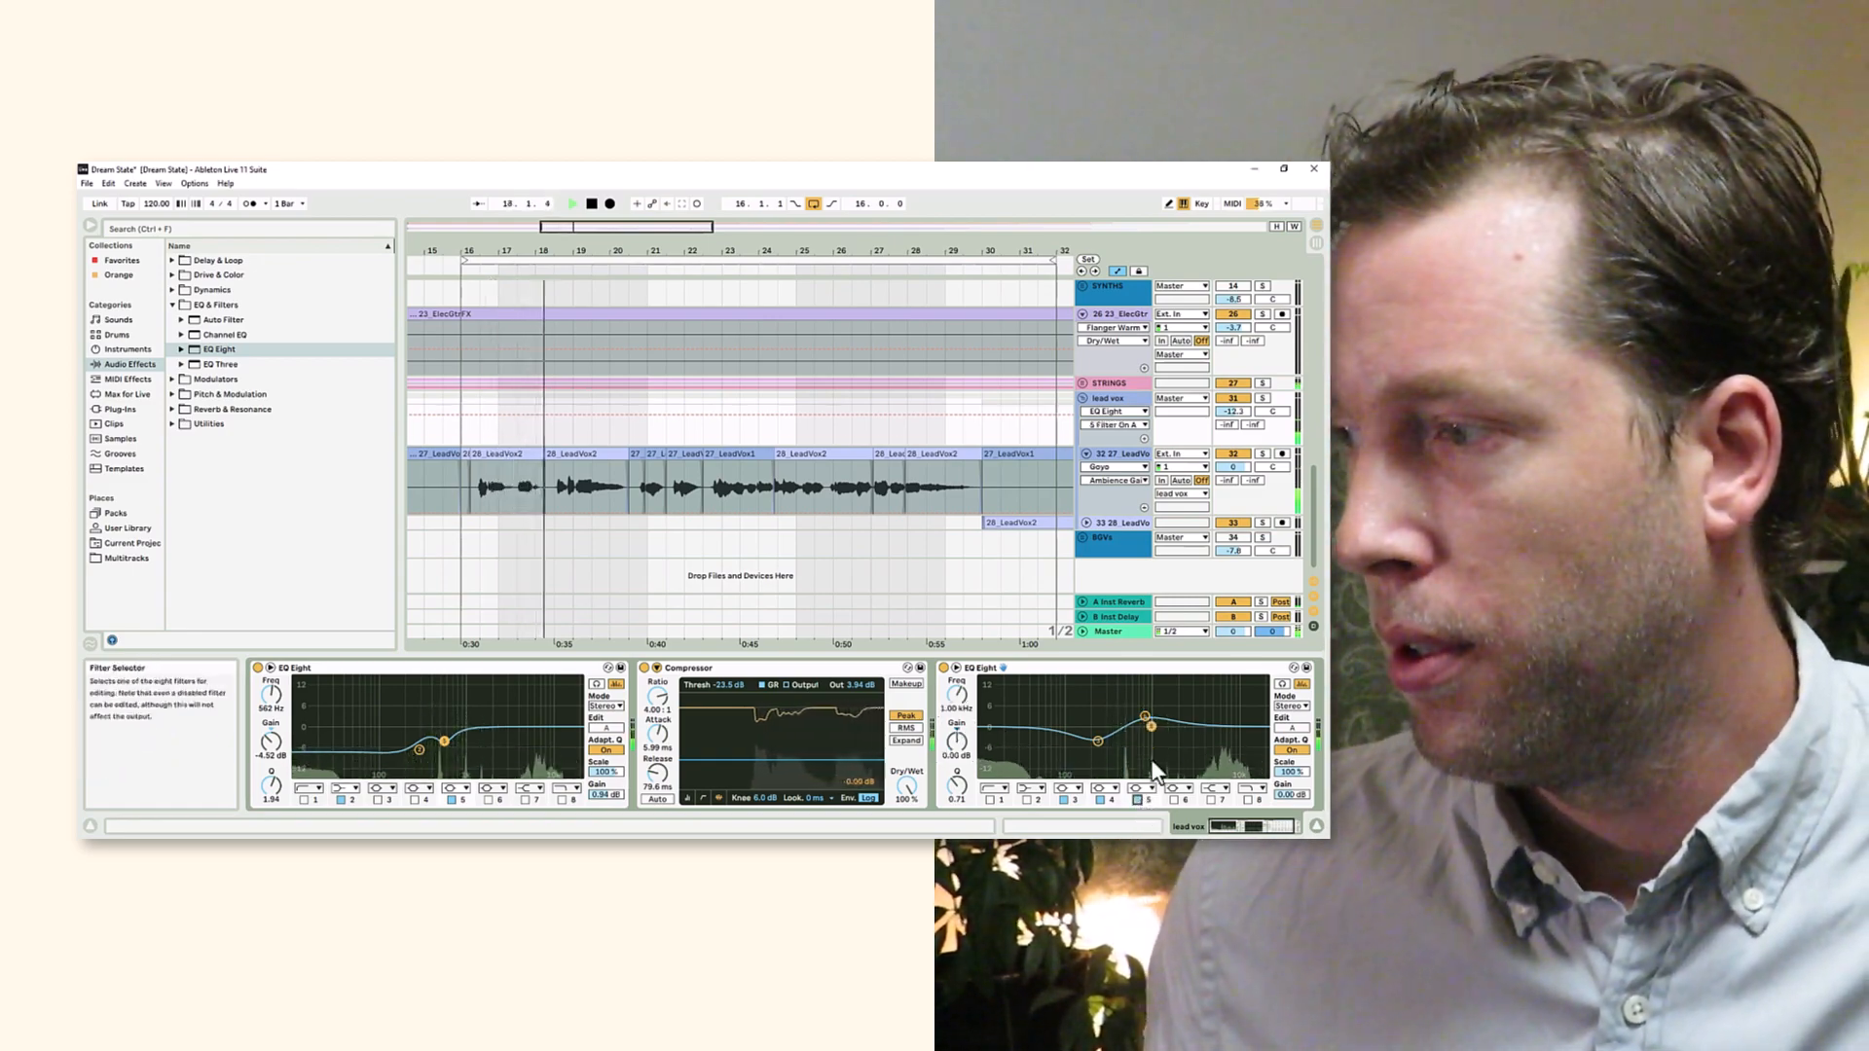
drag(1151, 722, 1203, 713)
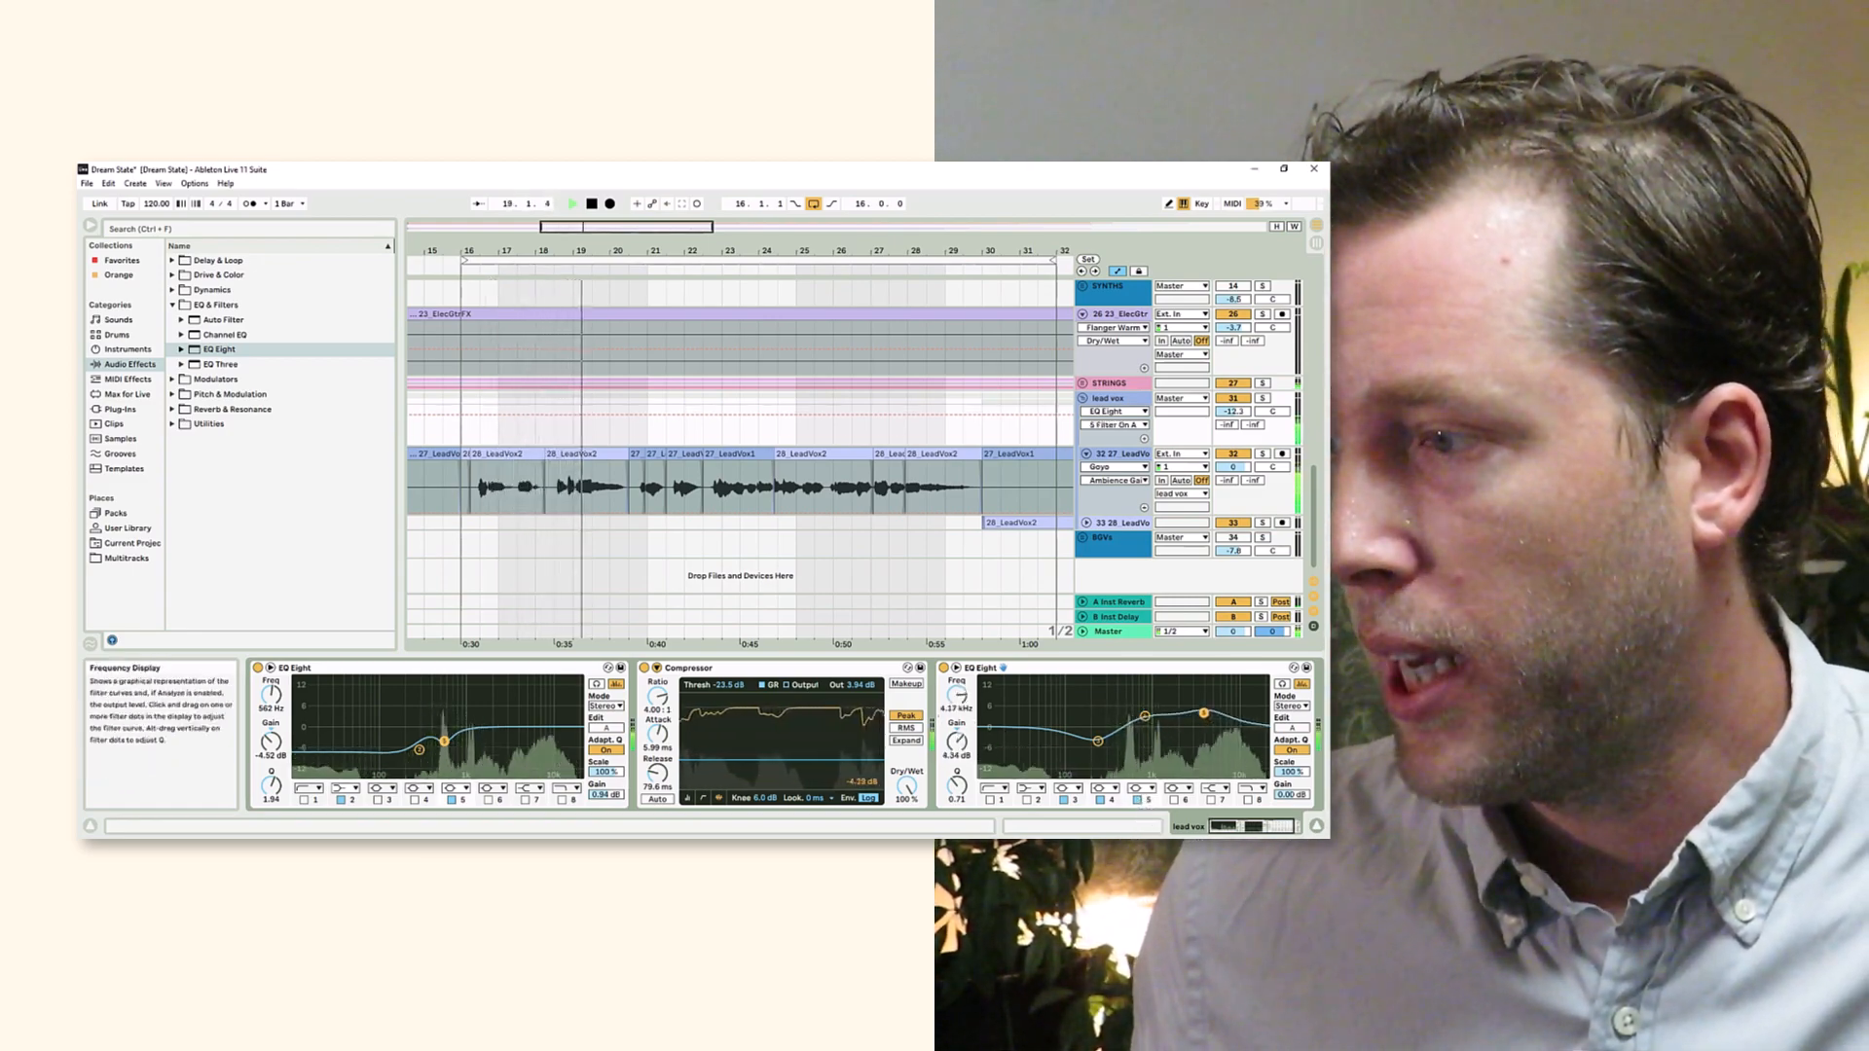
drag(961, 789, 960, 761)
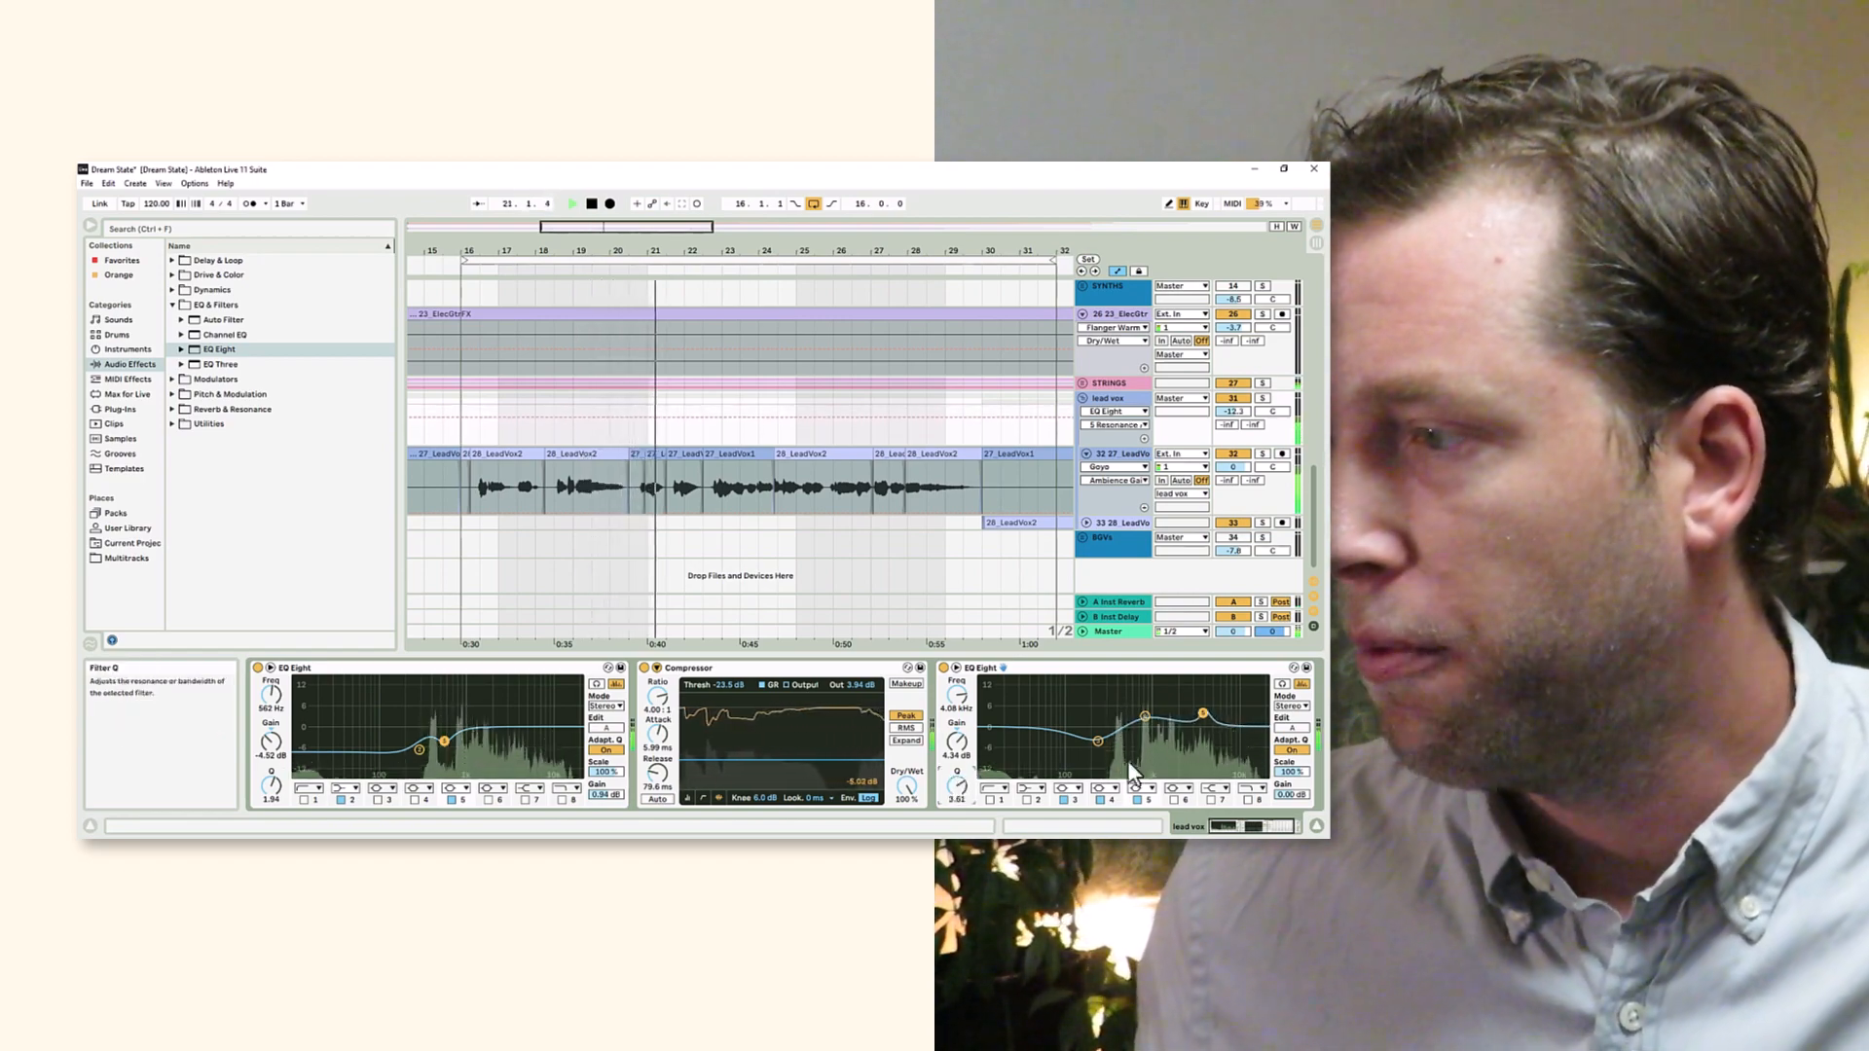
drag(1203, 713, 1207, 681)
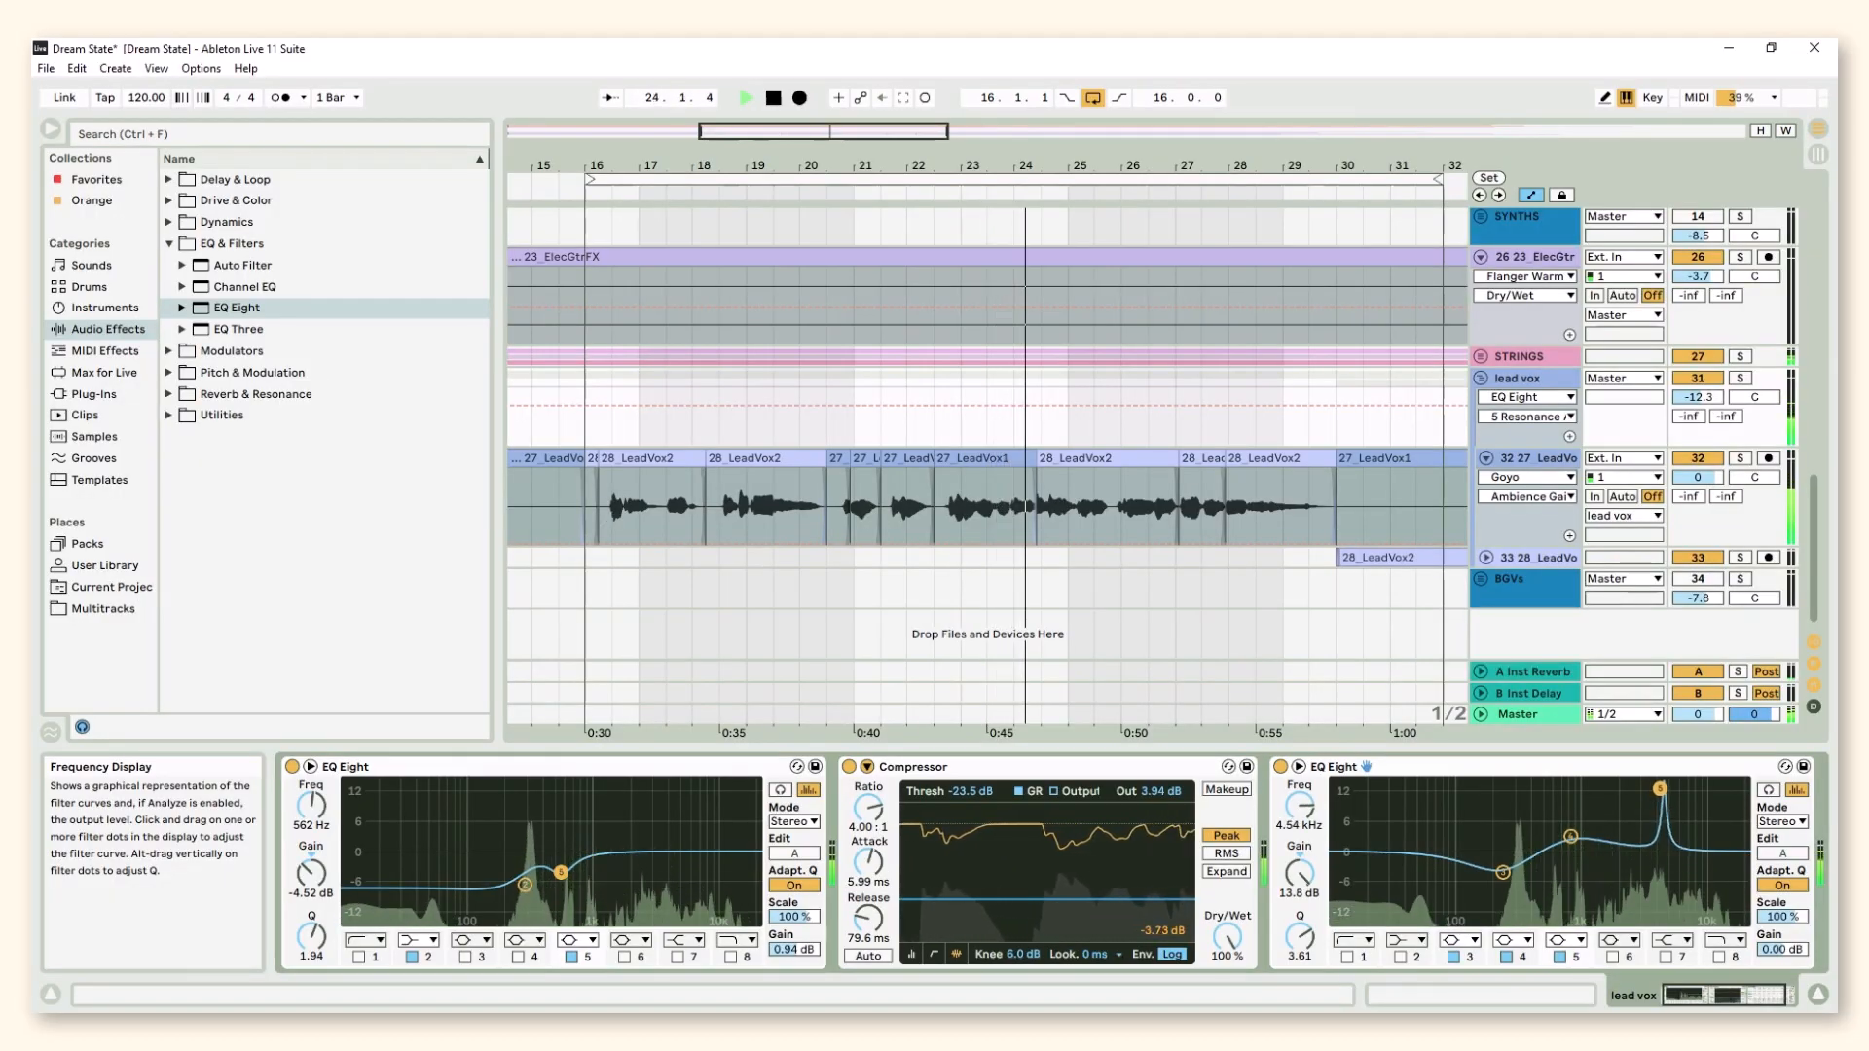
drag(1659, 788, 1657, 786)
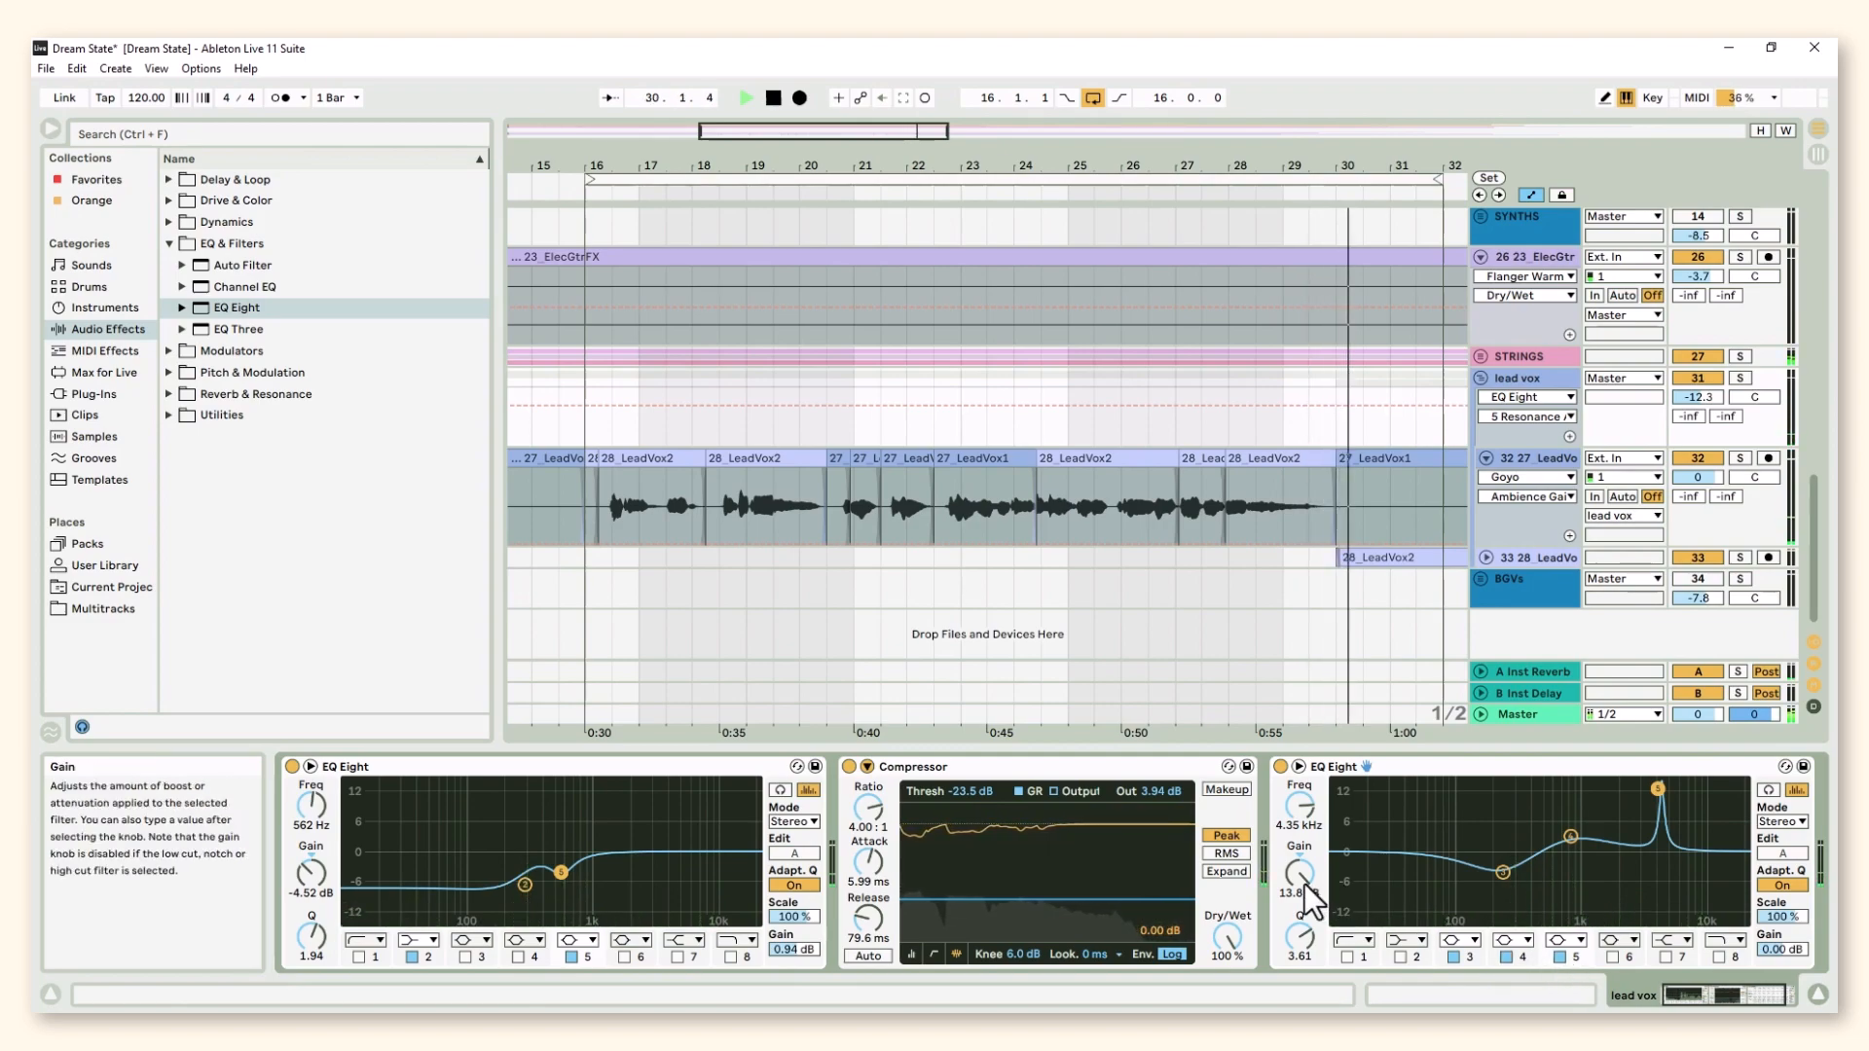
click(1559, 958)
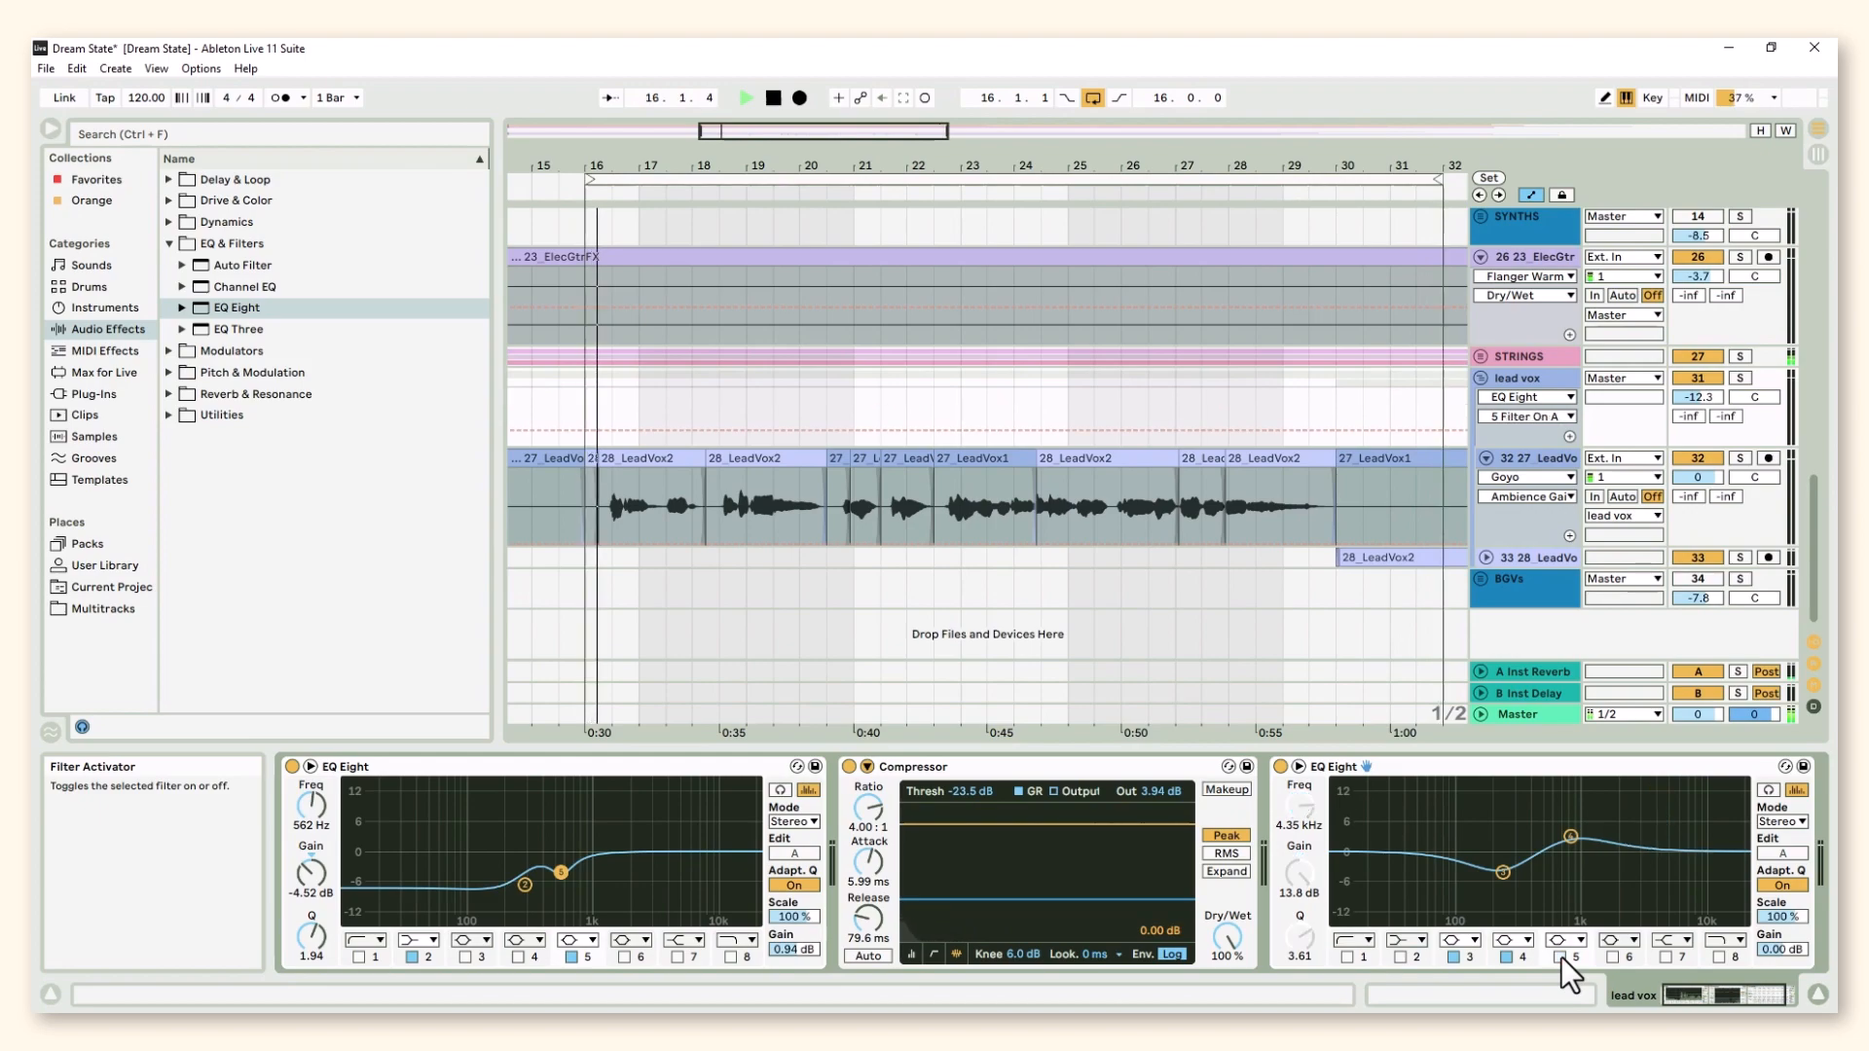
Re-enable band 5 of the second EQ Eight and reduce its 4.35 kHz boost to 3.57 dB
click(1560, 958)
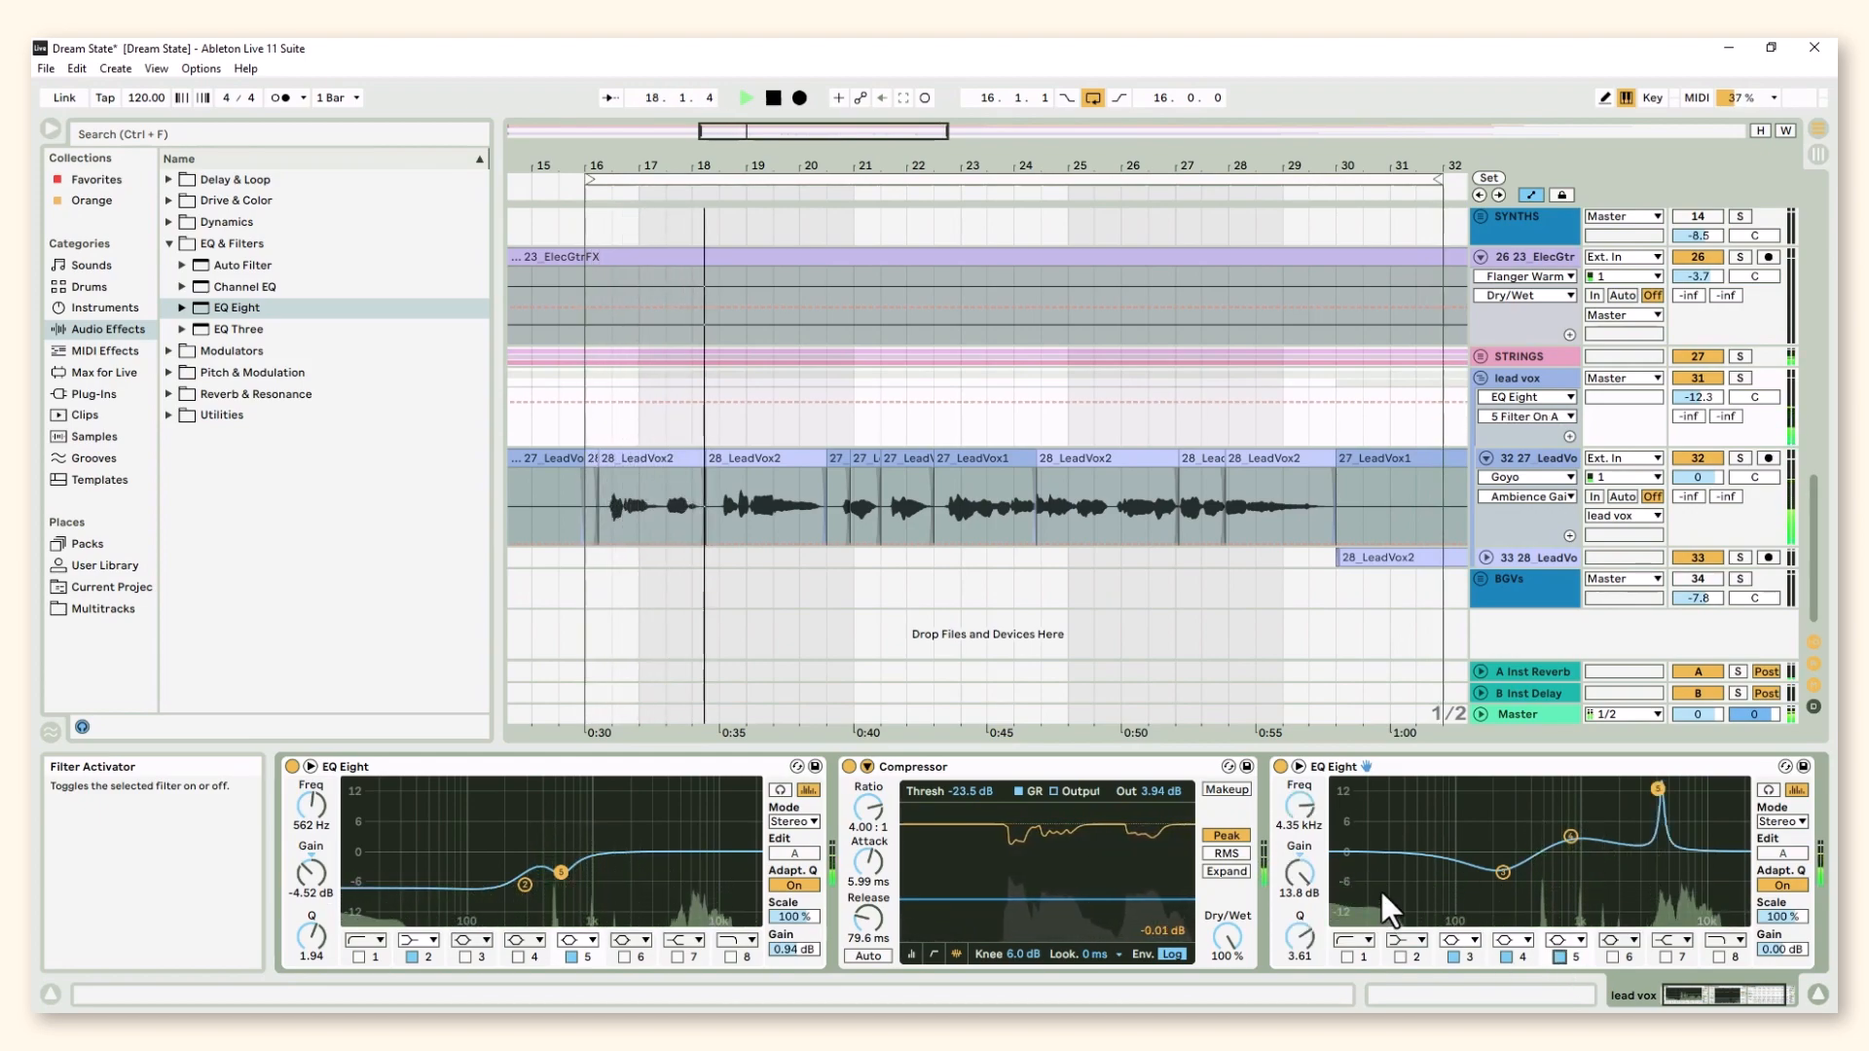
click(1300, 878)
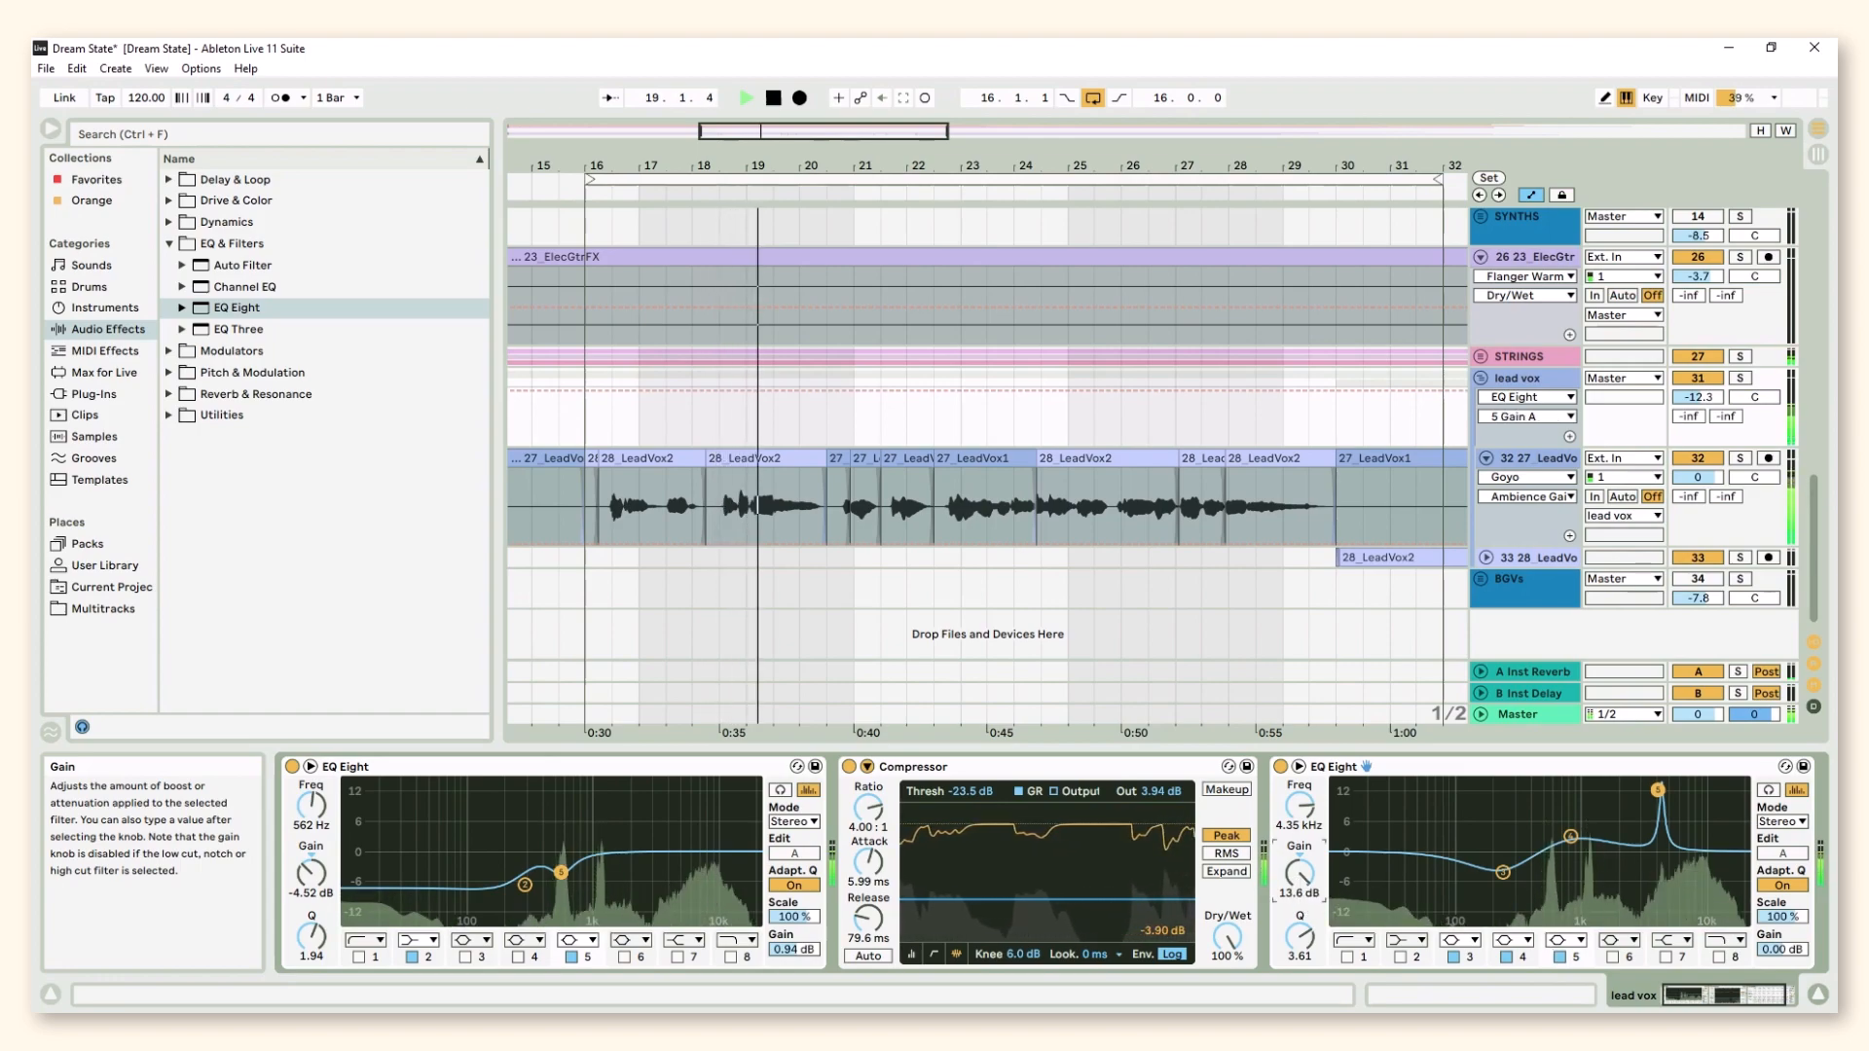
drag(1300, 878, 1300, 921)
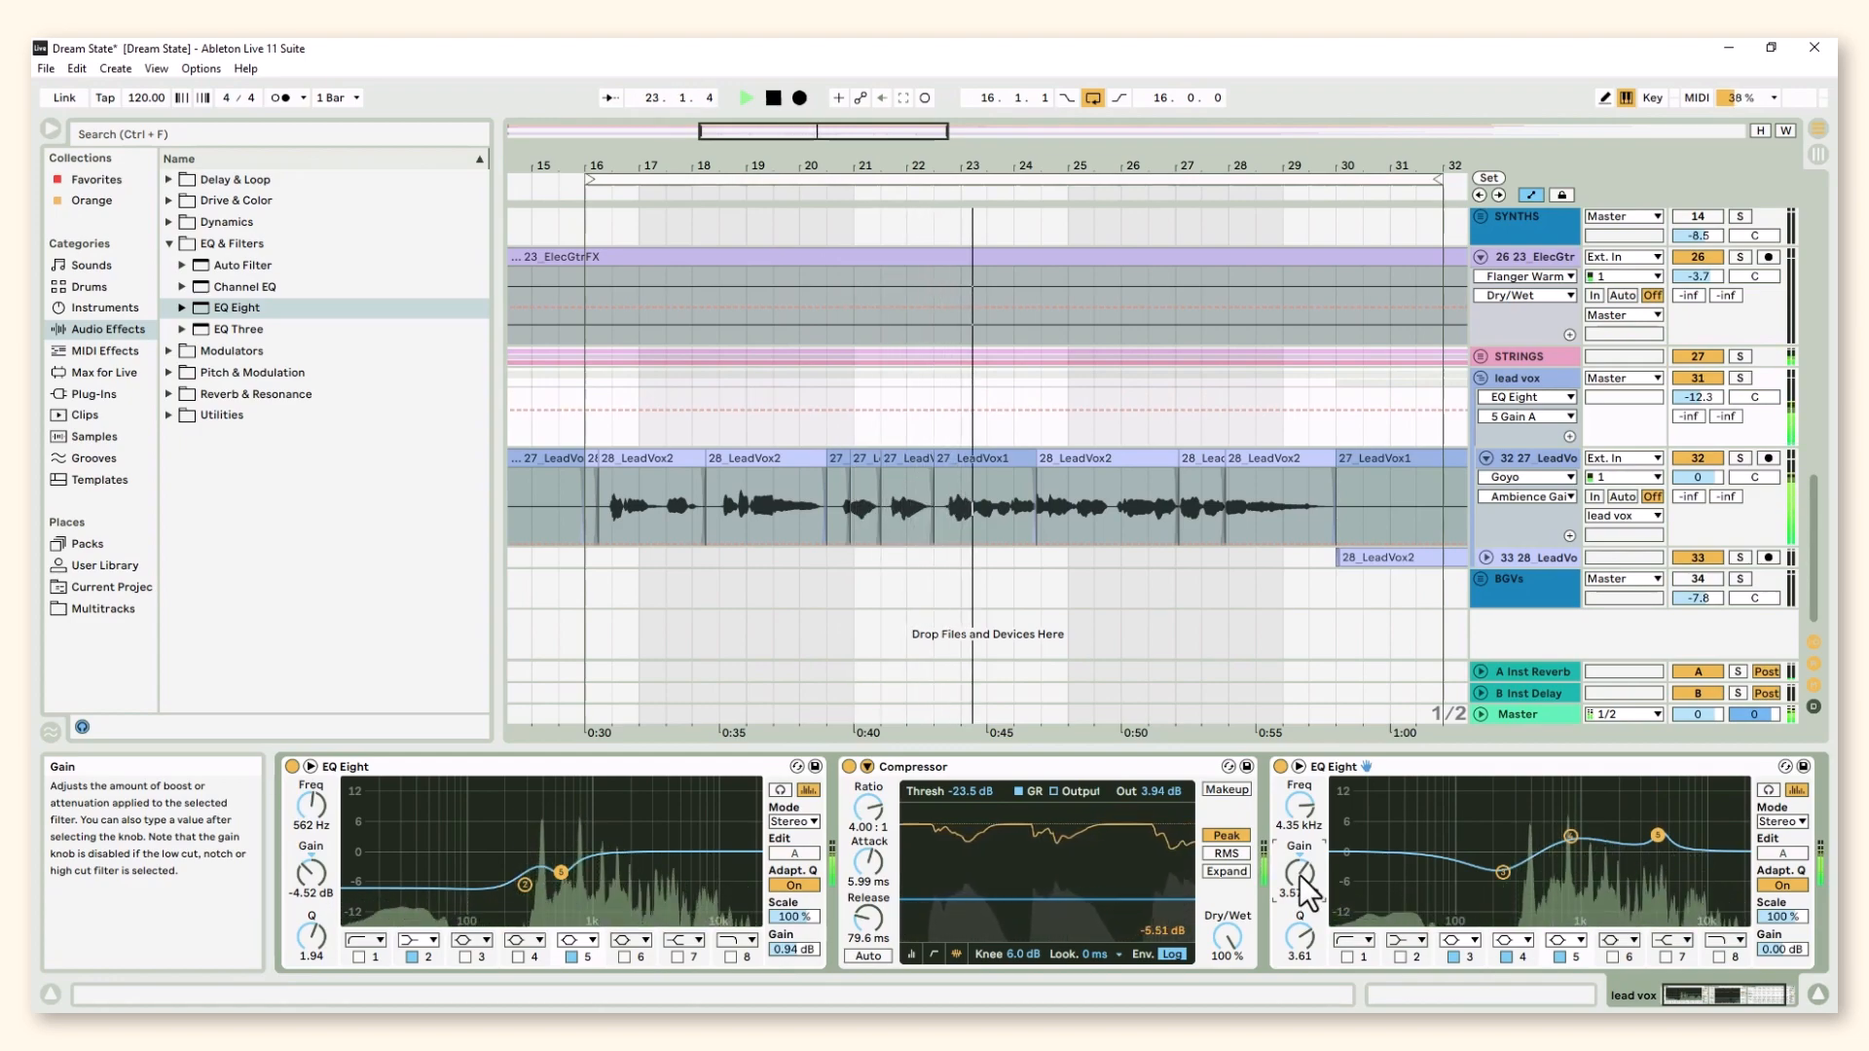
Set up a second Compressor after the EQ with 1 ms lookahead, 0.02 ms attack, 106 ms release, -20.6 dB threshold and 4.50 dB output gain
drag(1660, 998, 1751, 1007)
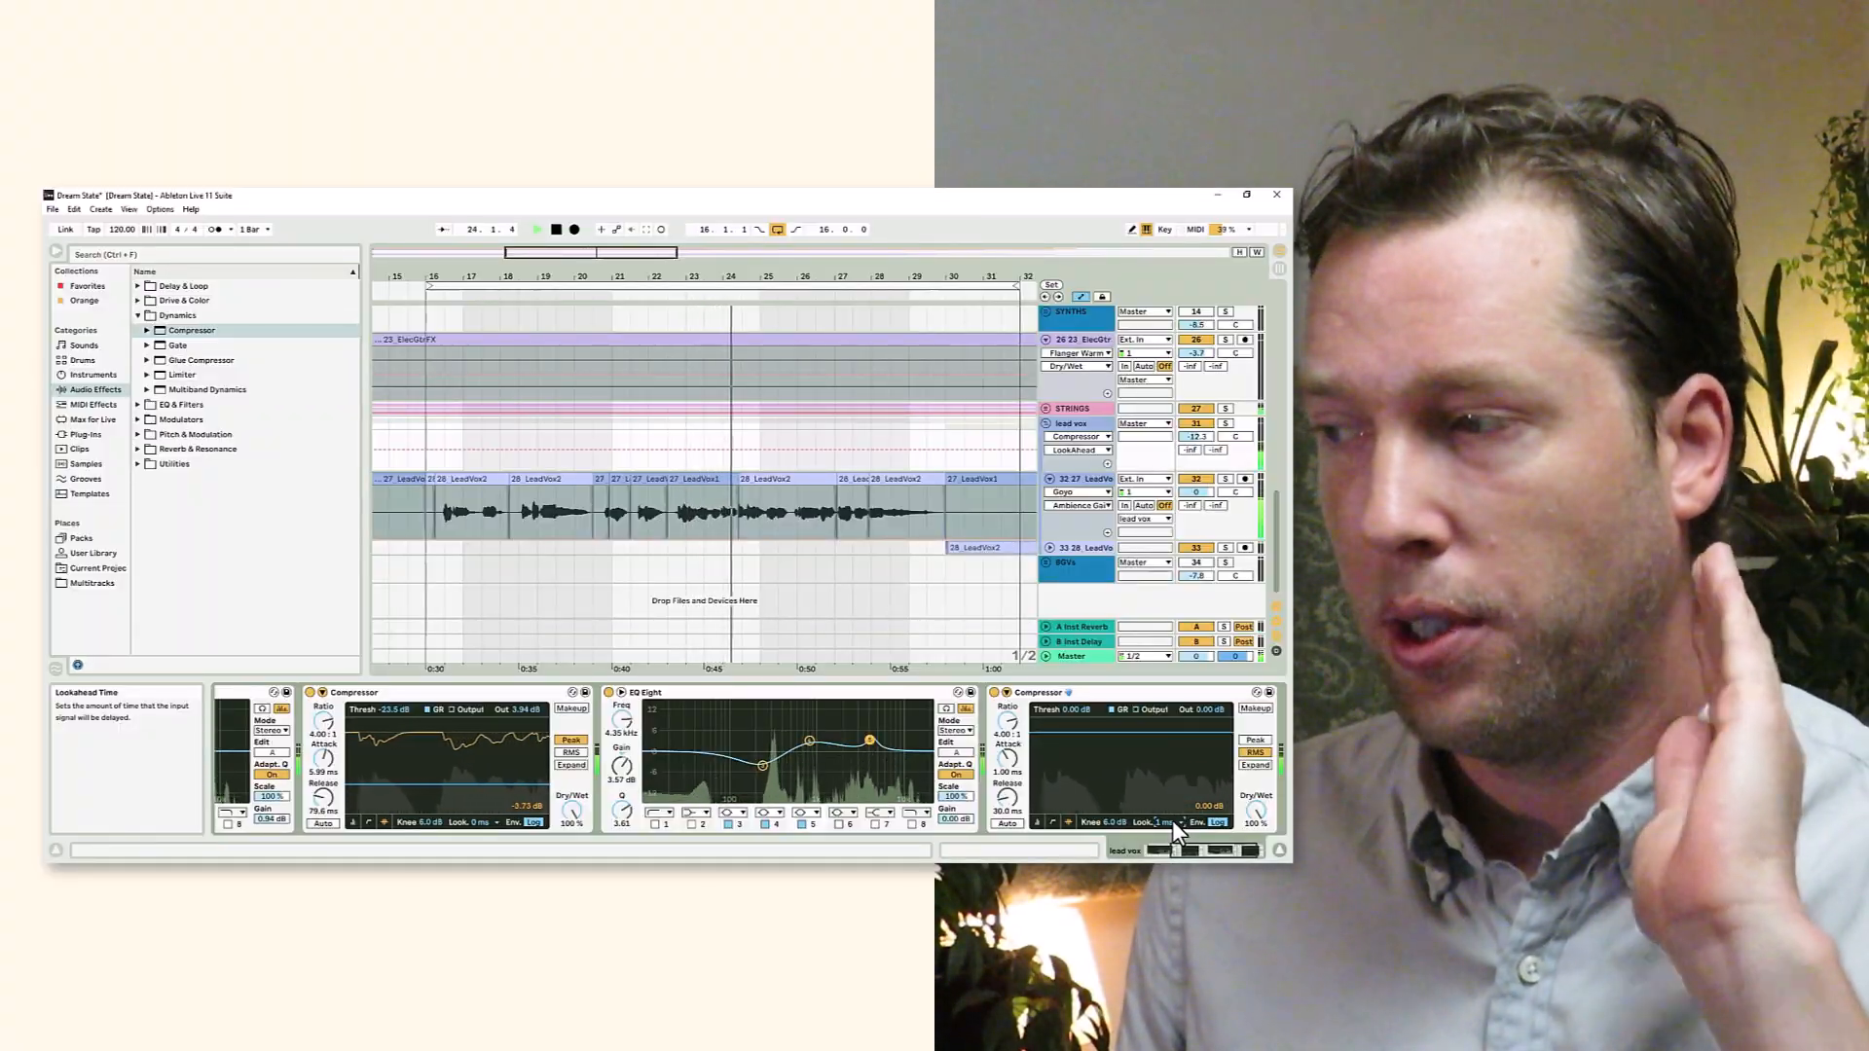
mouse_move(1007, 758)
mouse_down()
mouse_move(1007, 808)
mouse_move(1007, 781)
mouse_up()
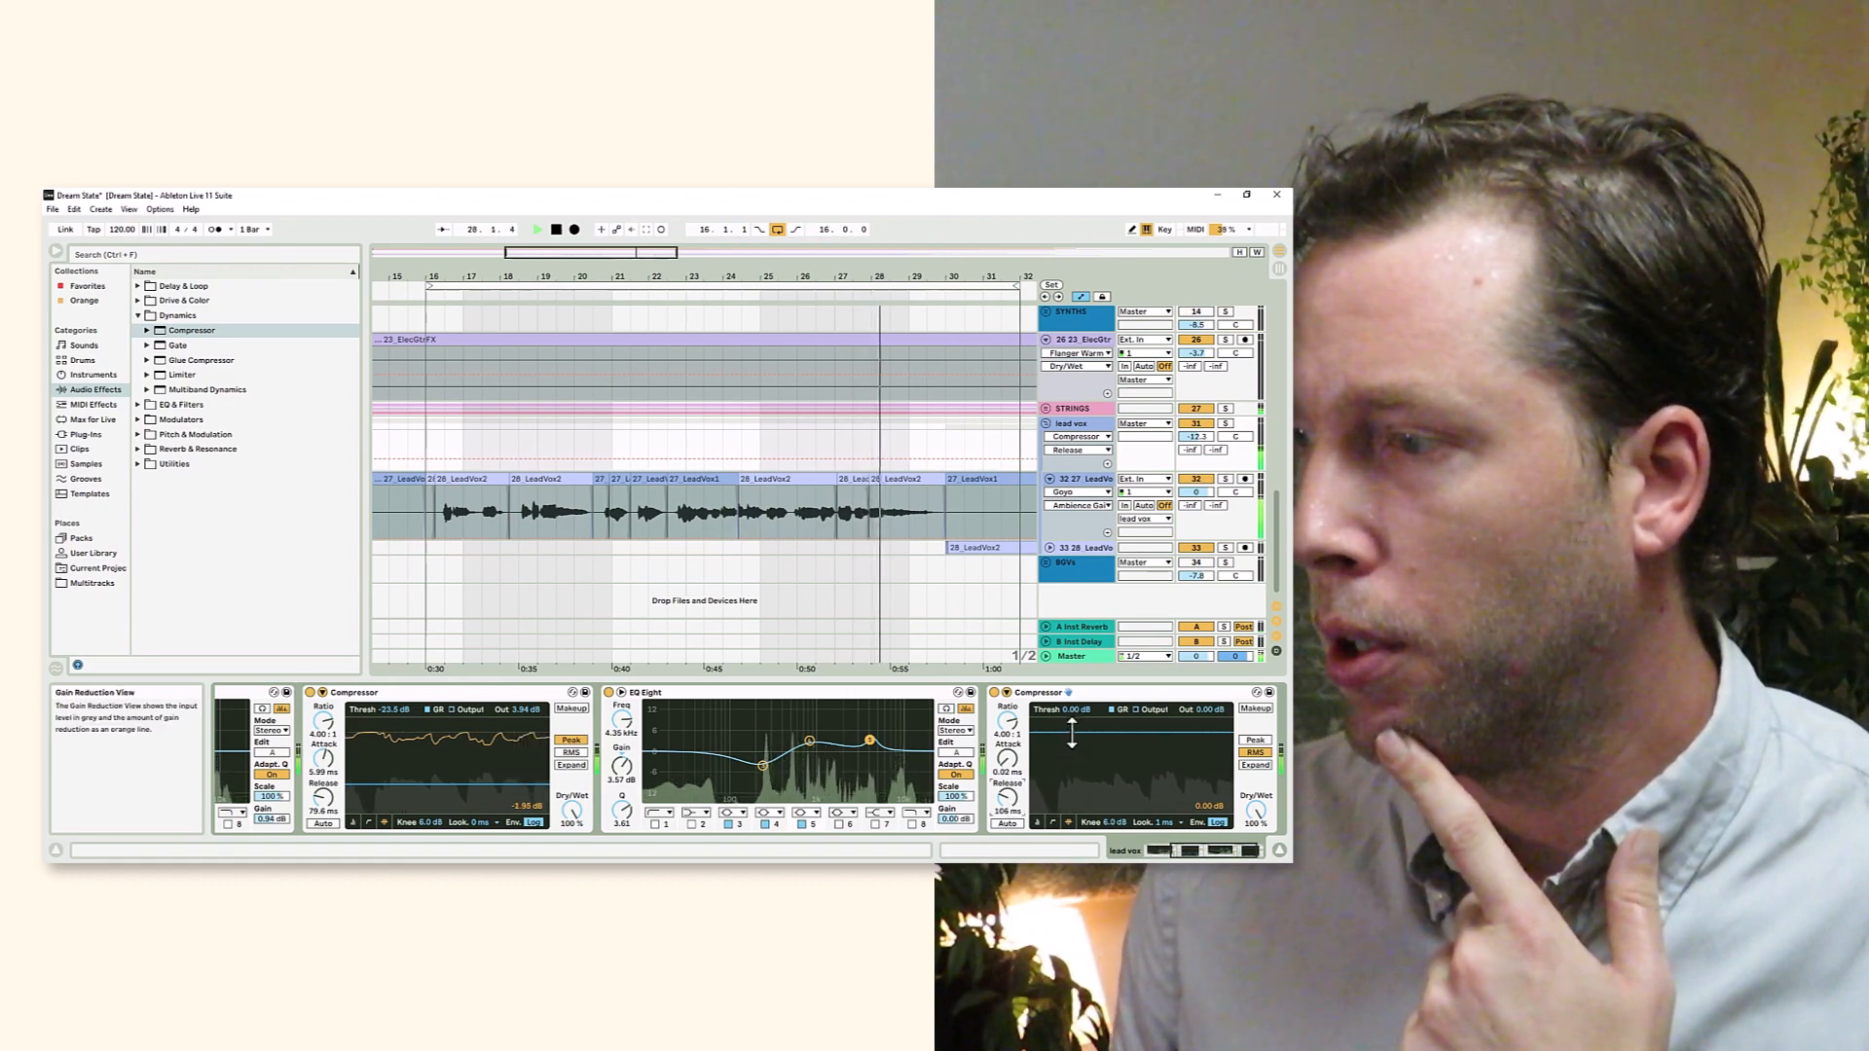
drag(1071, 735, 1071, 777)
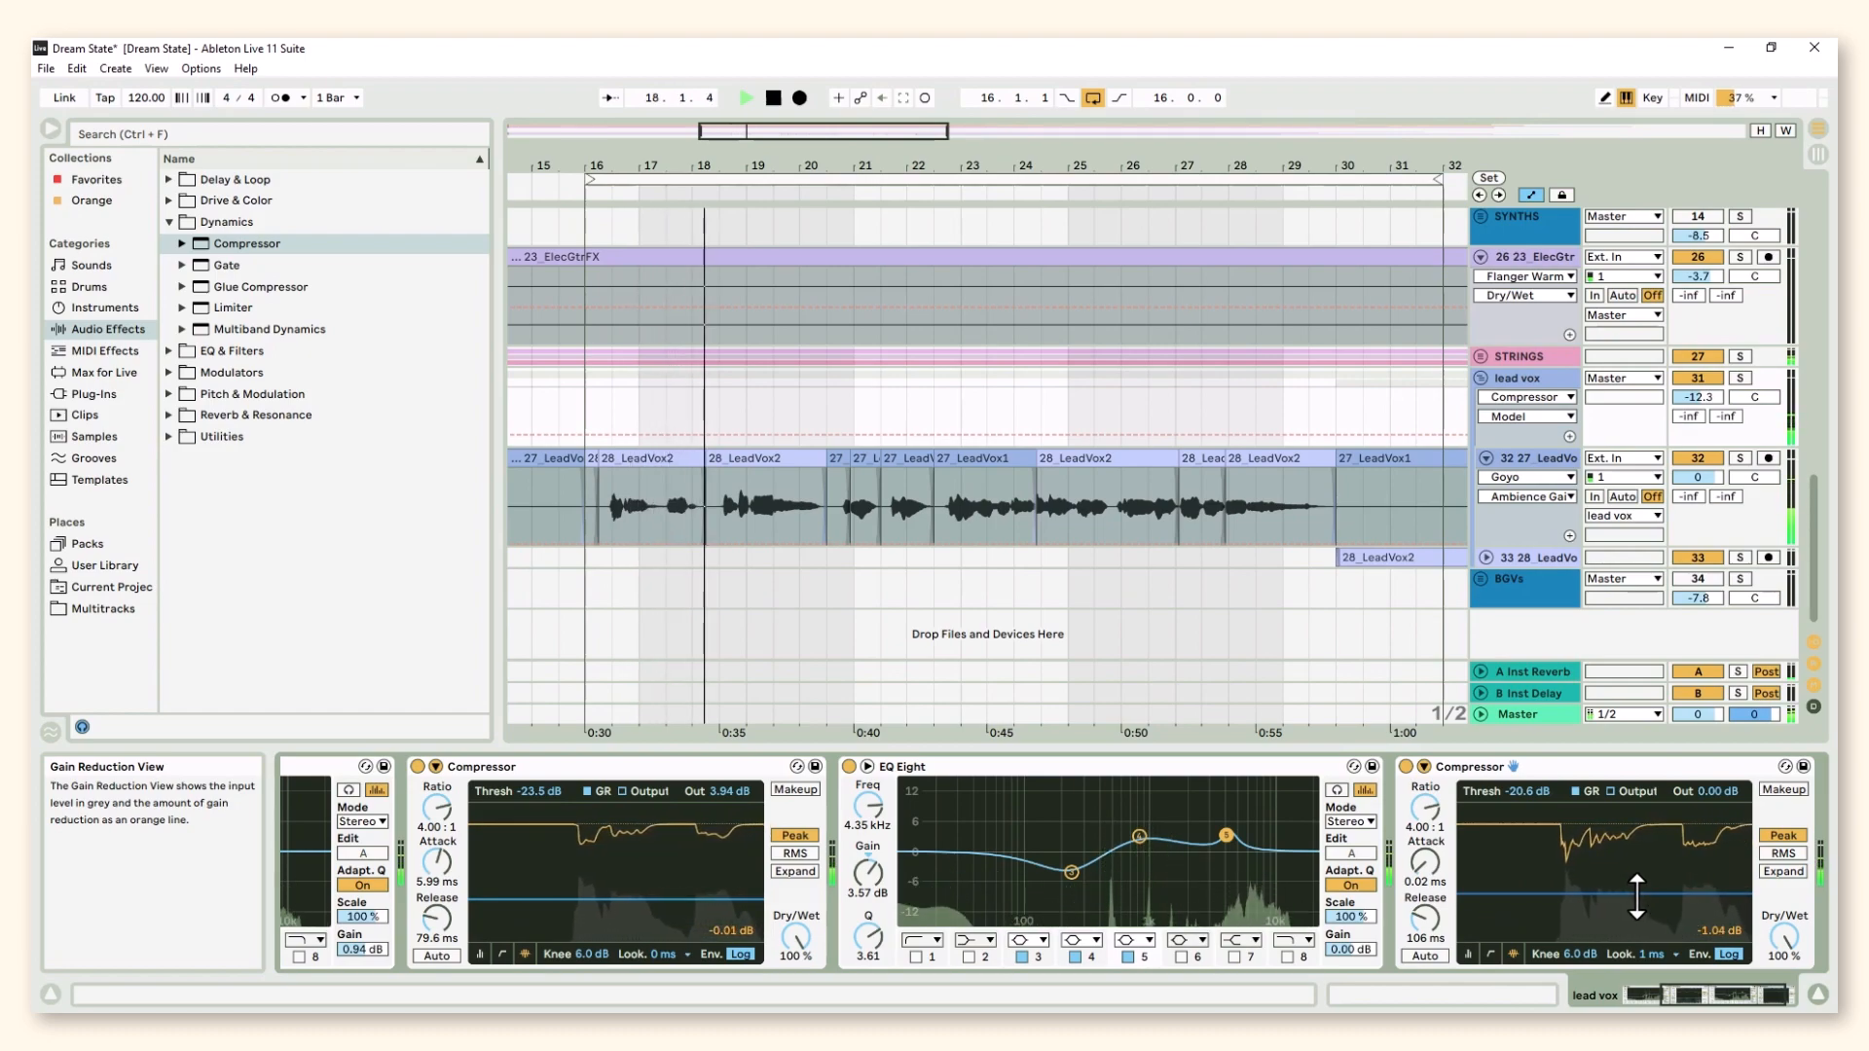
mouse_move(1713, 790)
mouse_down()
mouse_move(1713, 764)
mouse_move(1699, 784)
mouse_up()
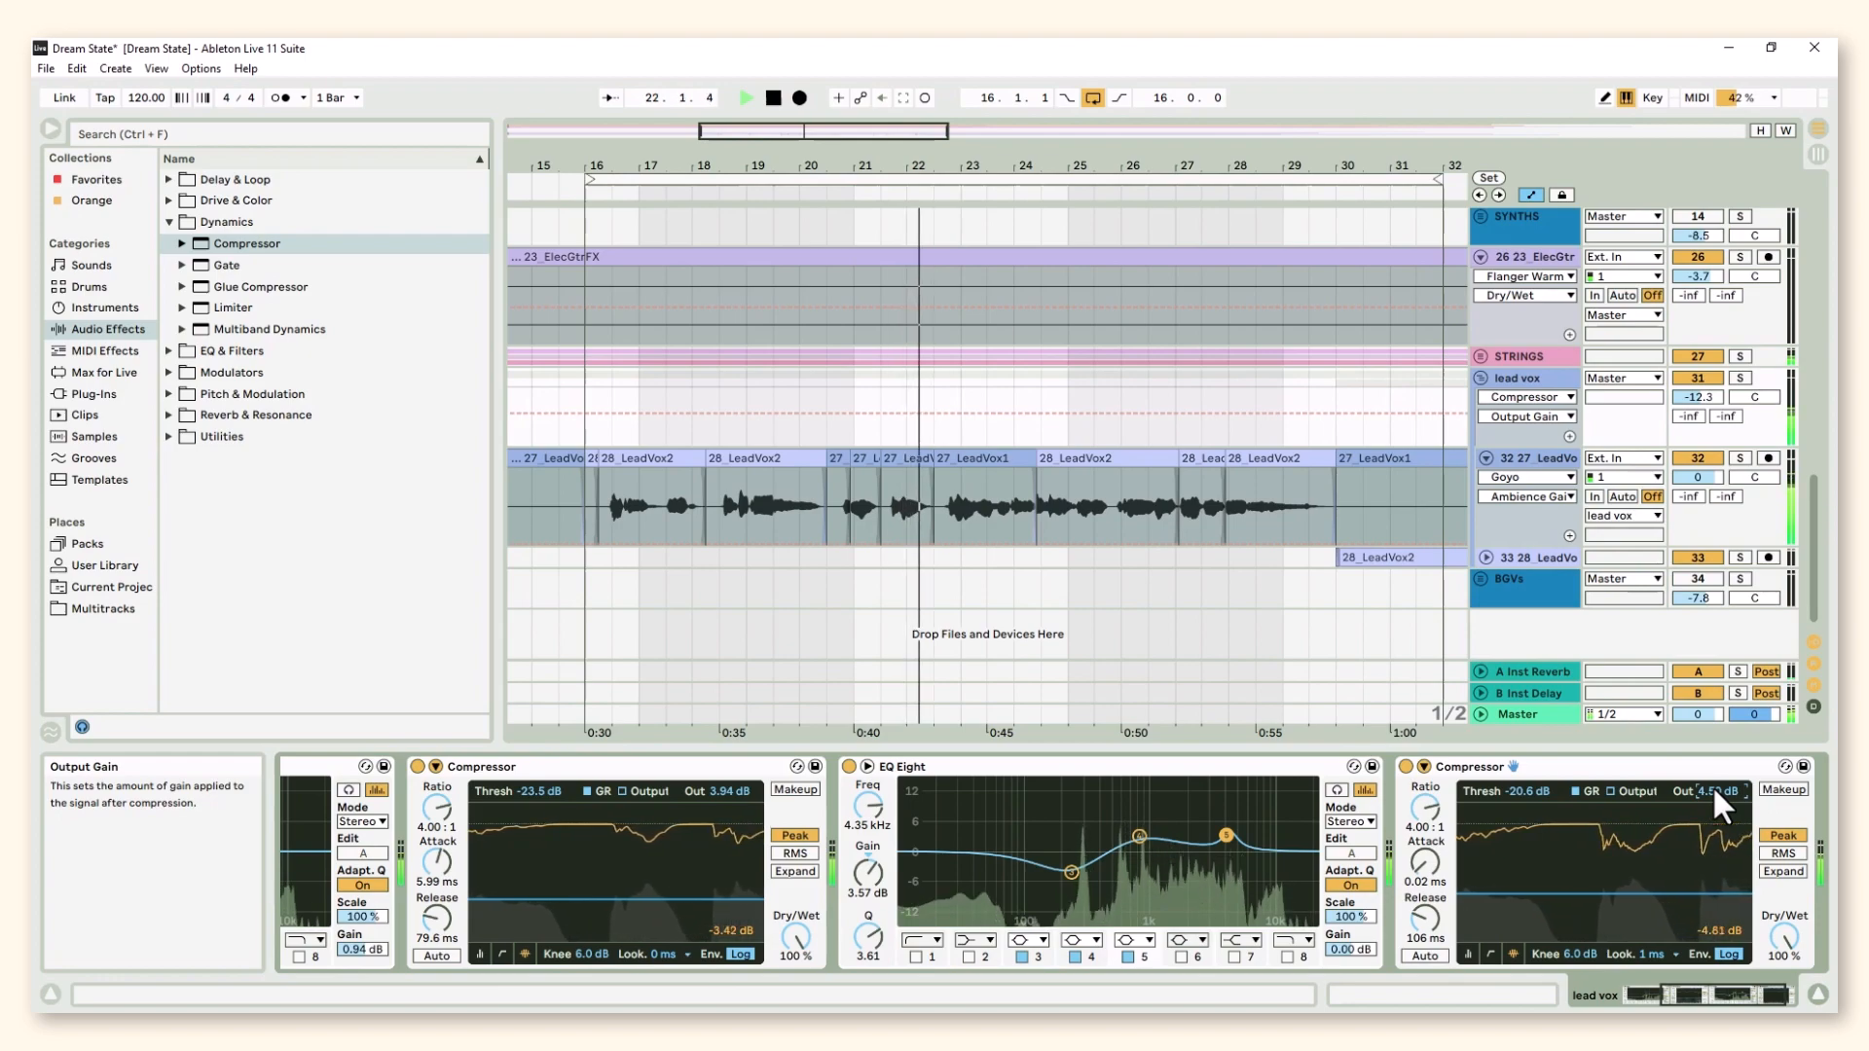
click(1763, 996)
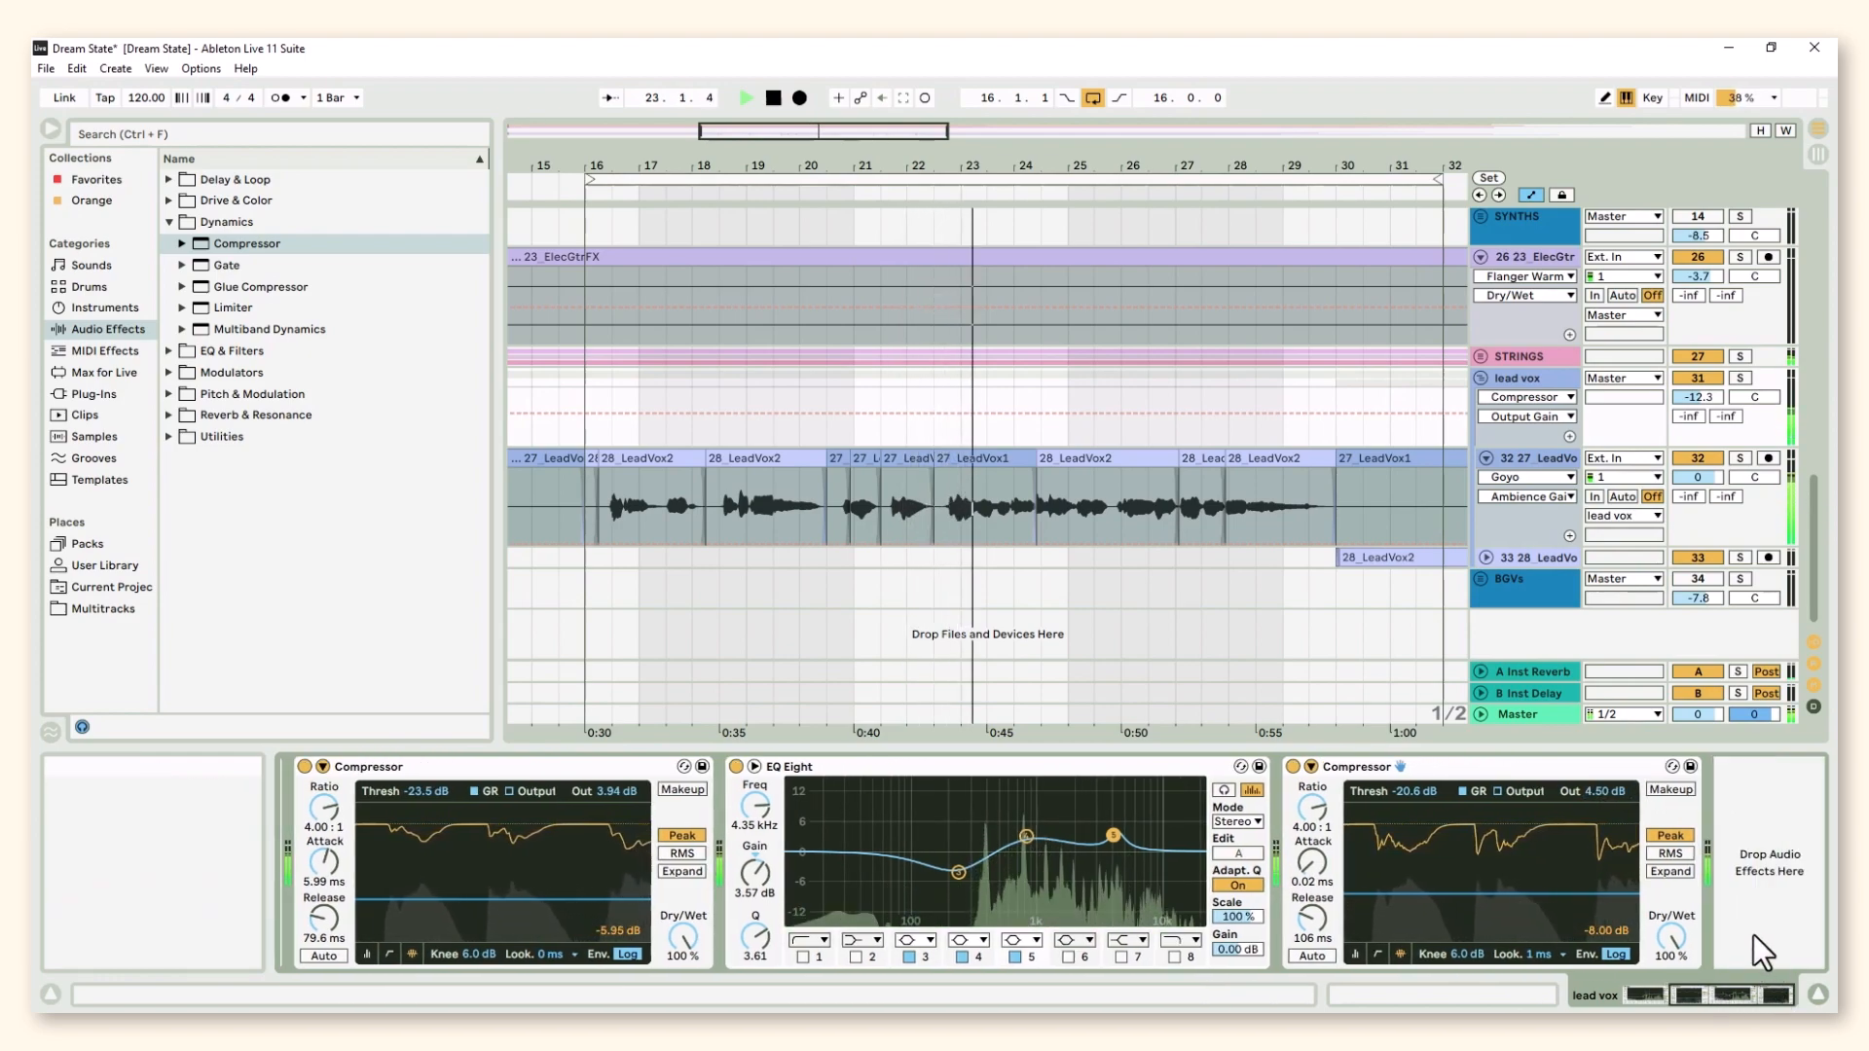
click(776, 101)
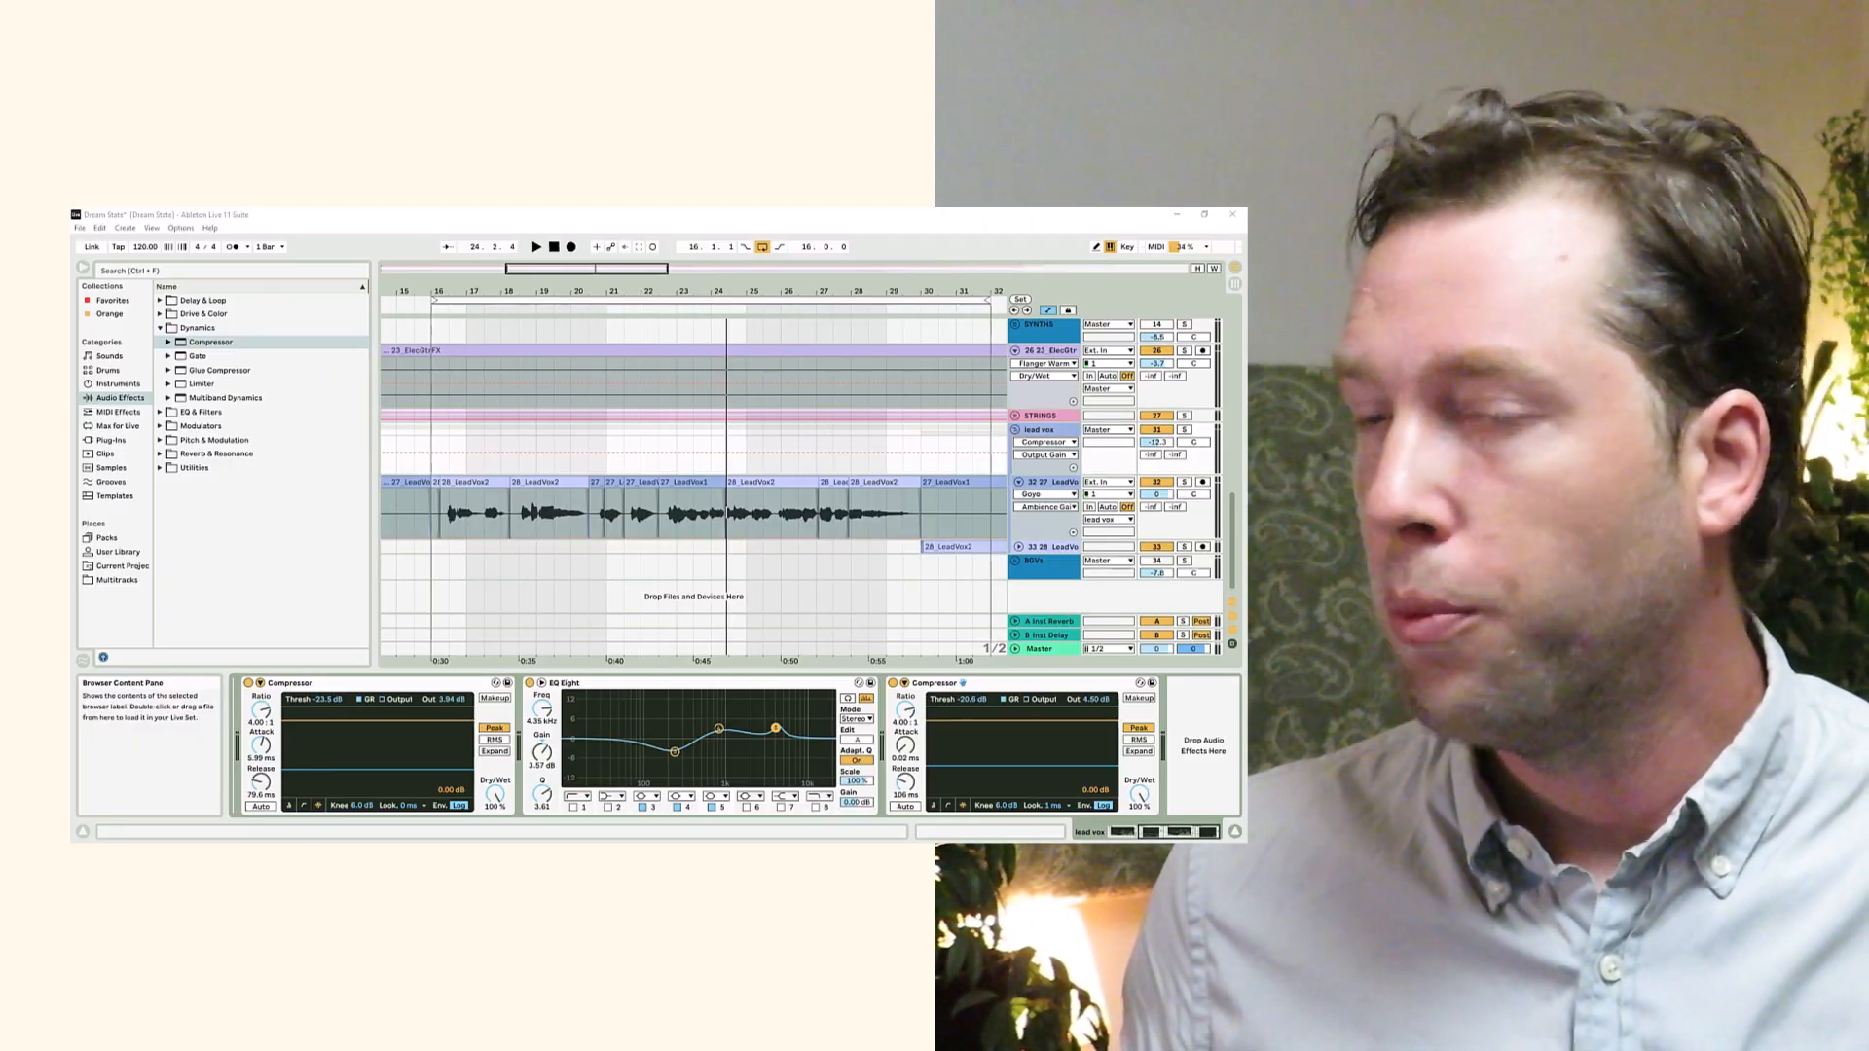
Add a Saturator after the second Compressor on the lead vox group and play the section from just before bar 16
click(160, 328)
click(160, 315)
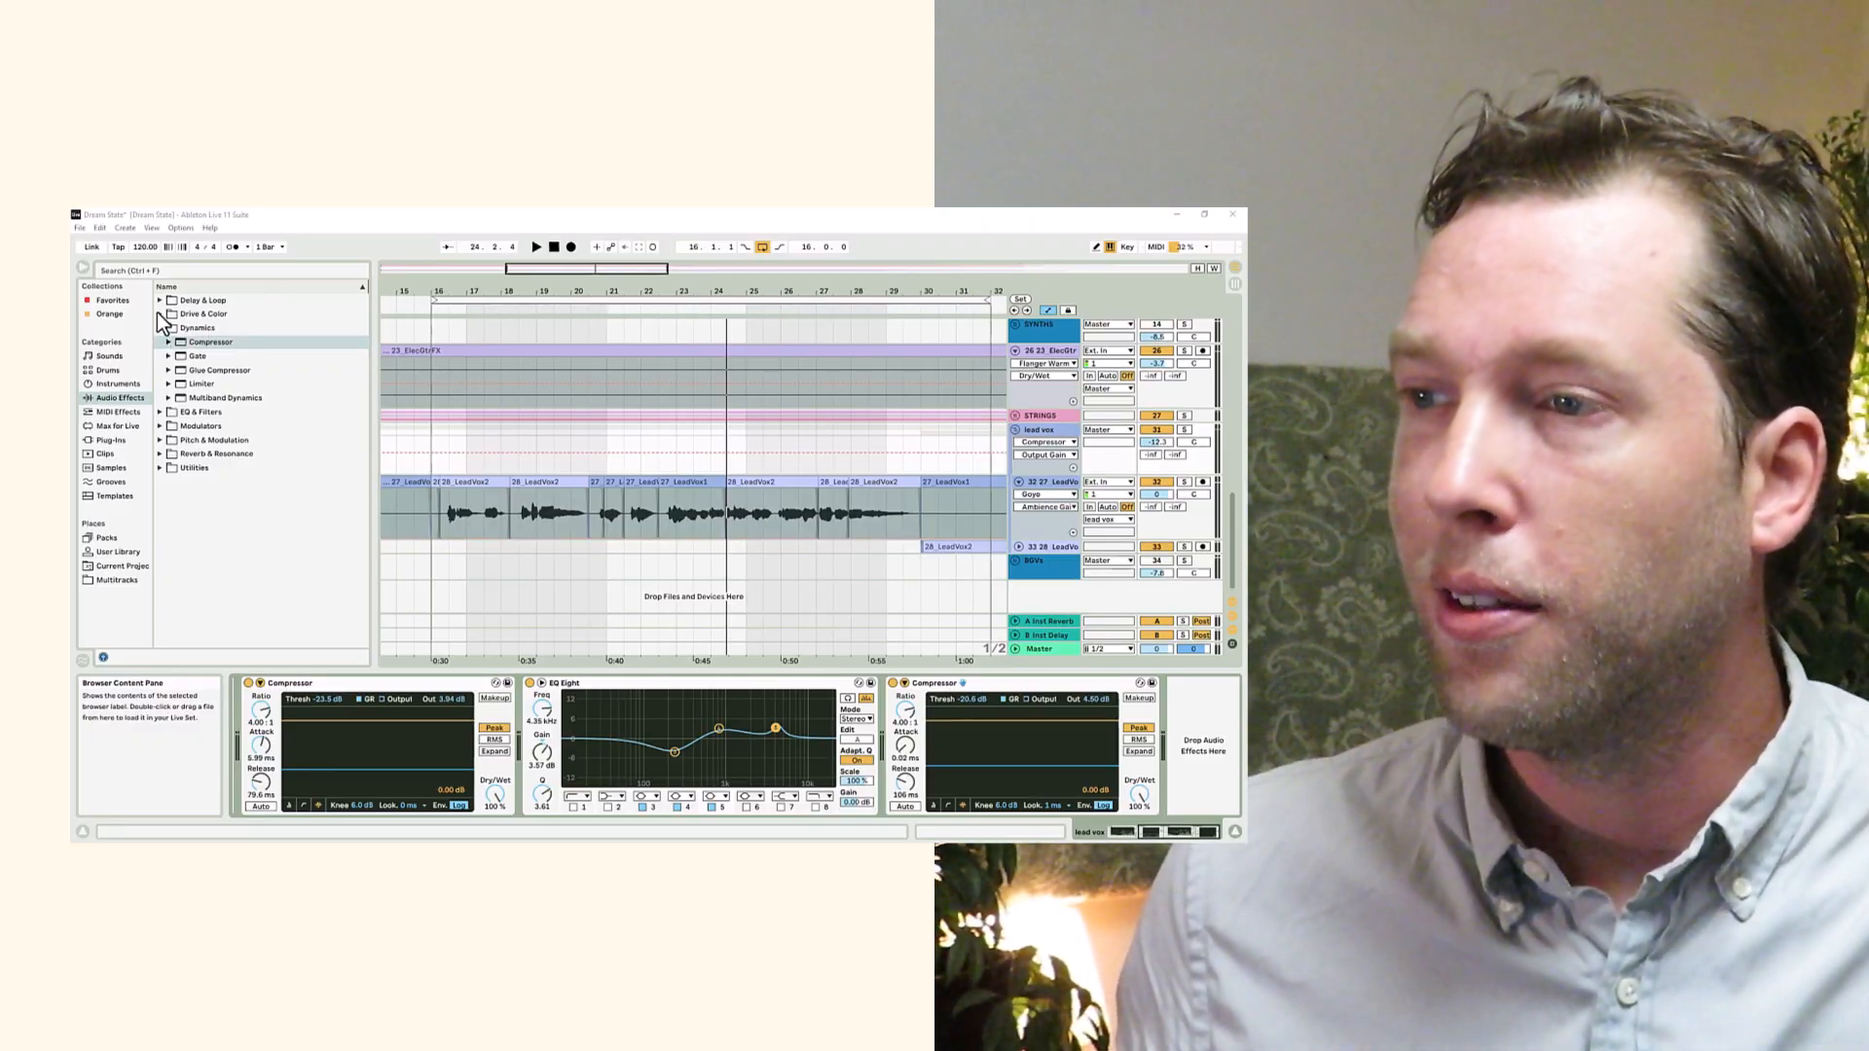
double_click(205, 440)
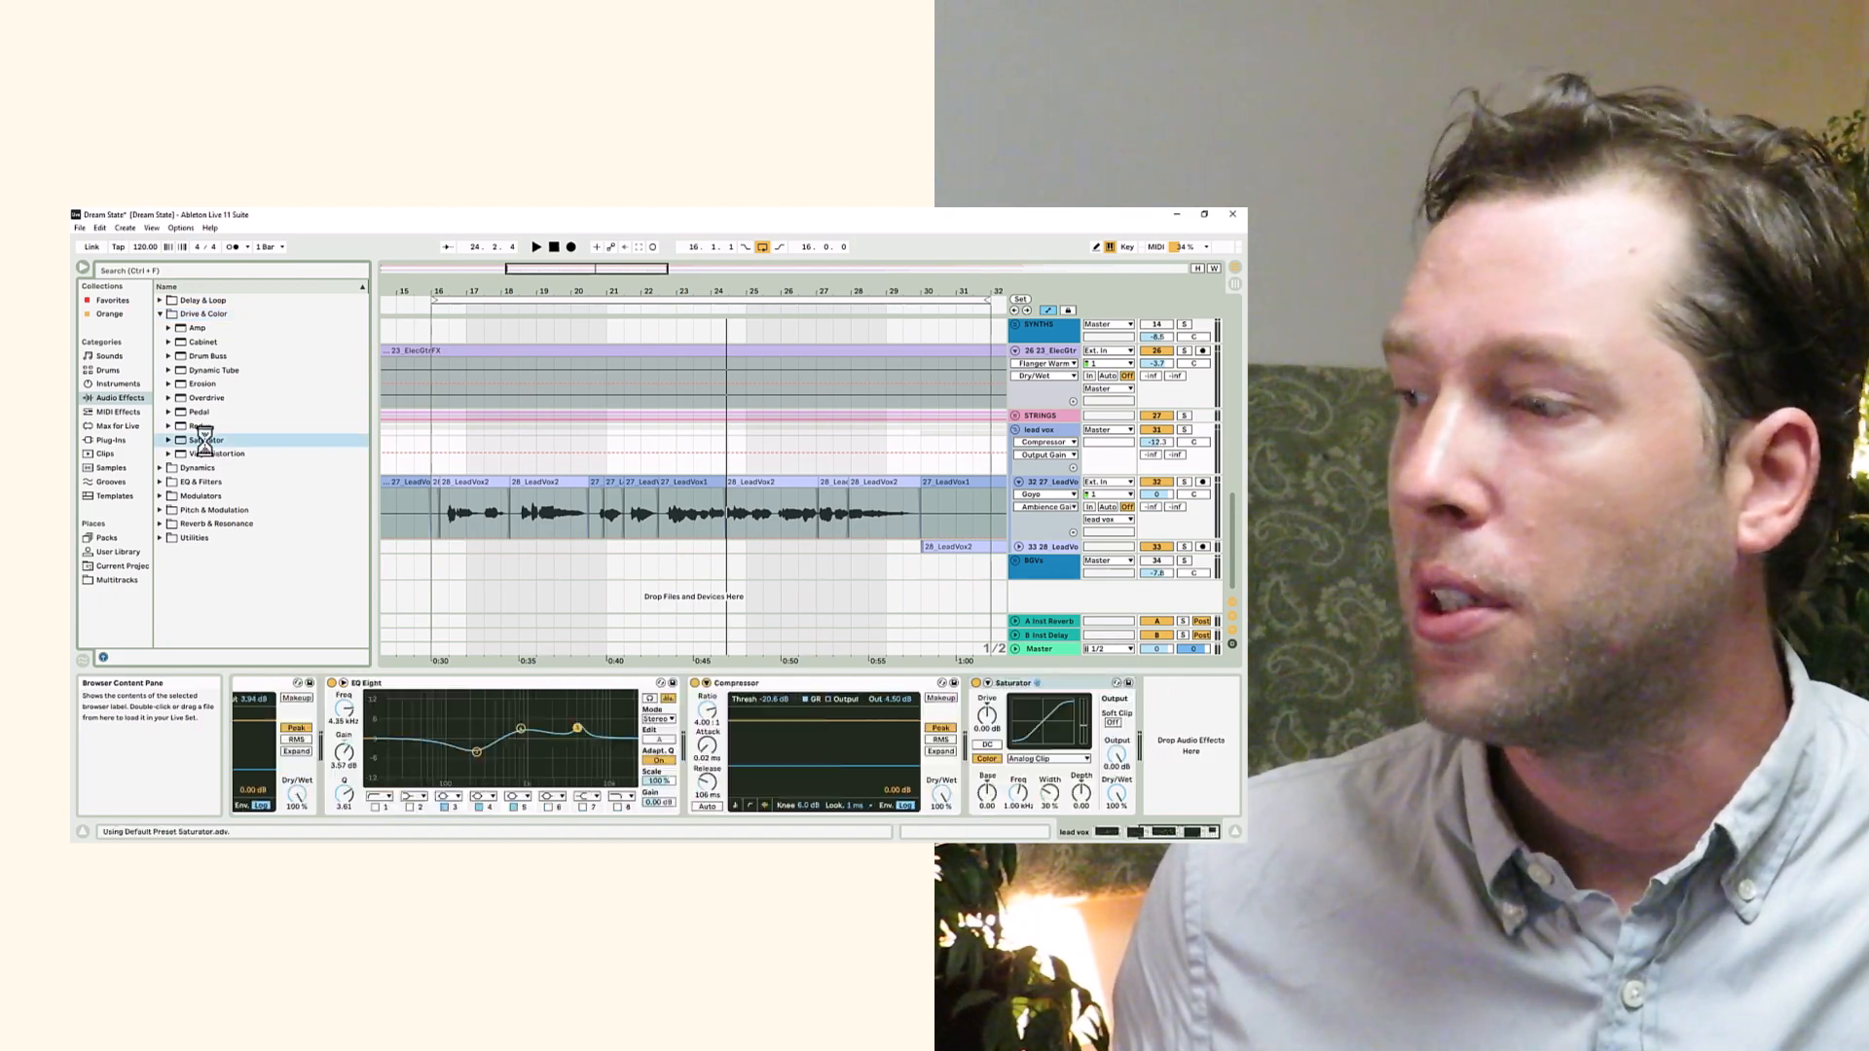
click(411, 307)
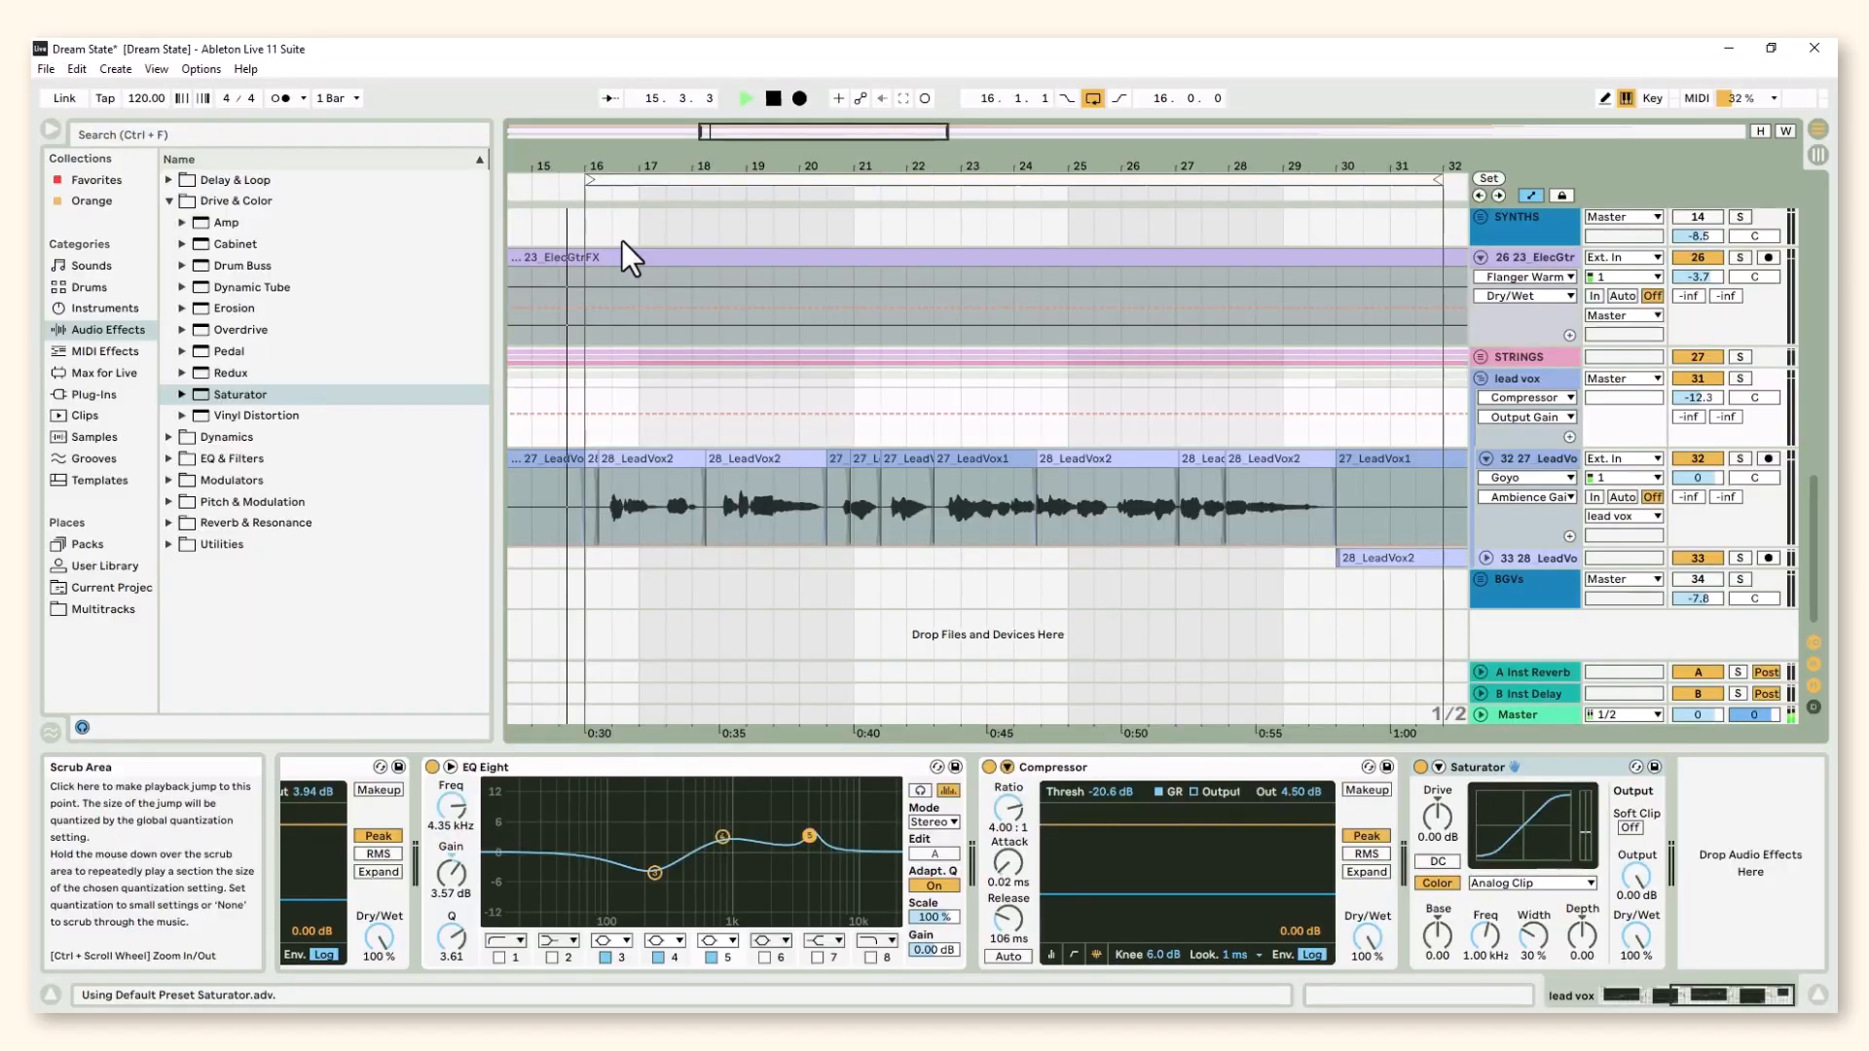
Set the Saturator's drive to 4 dB and its output to -4 dB, and compare the sound with the device bypassed
click(1436, 822)
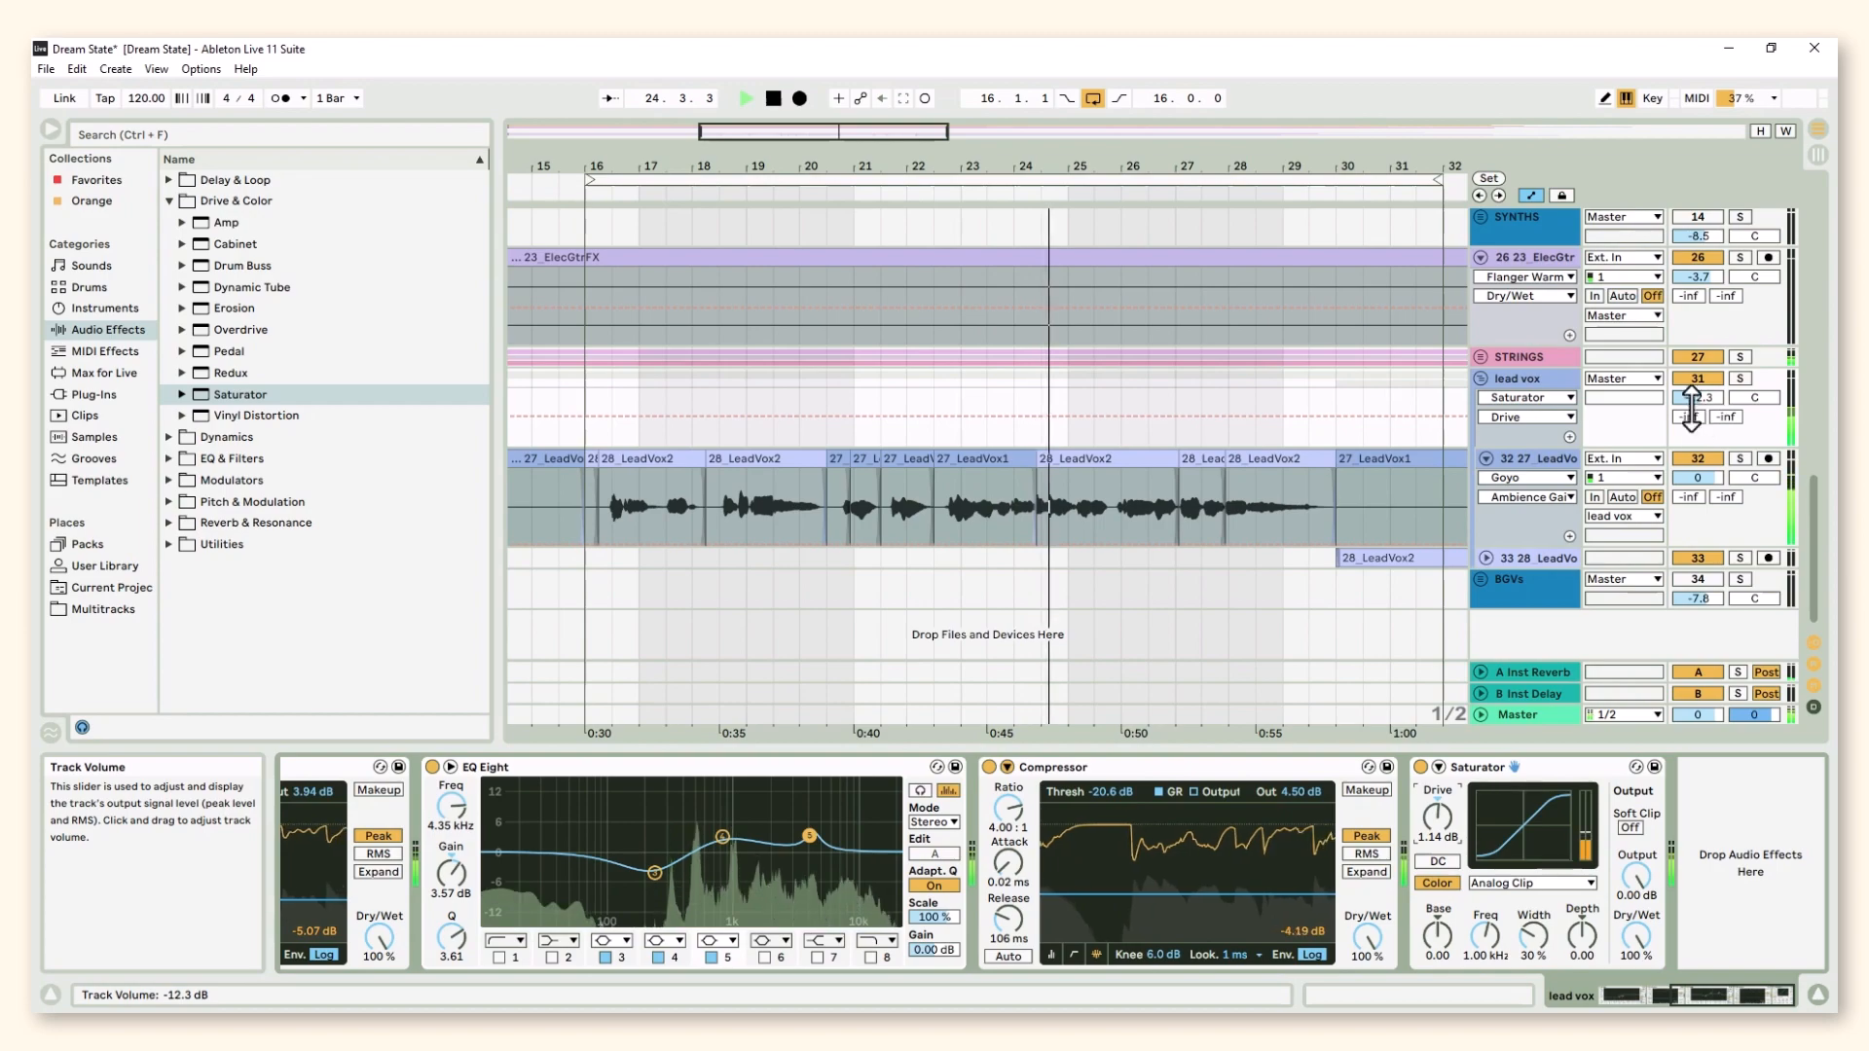
drag(1445, 814, 1444, 769)
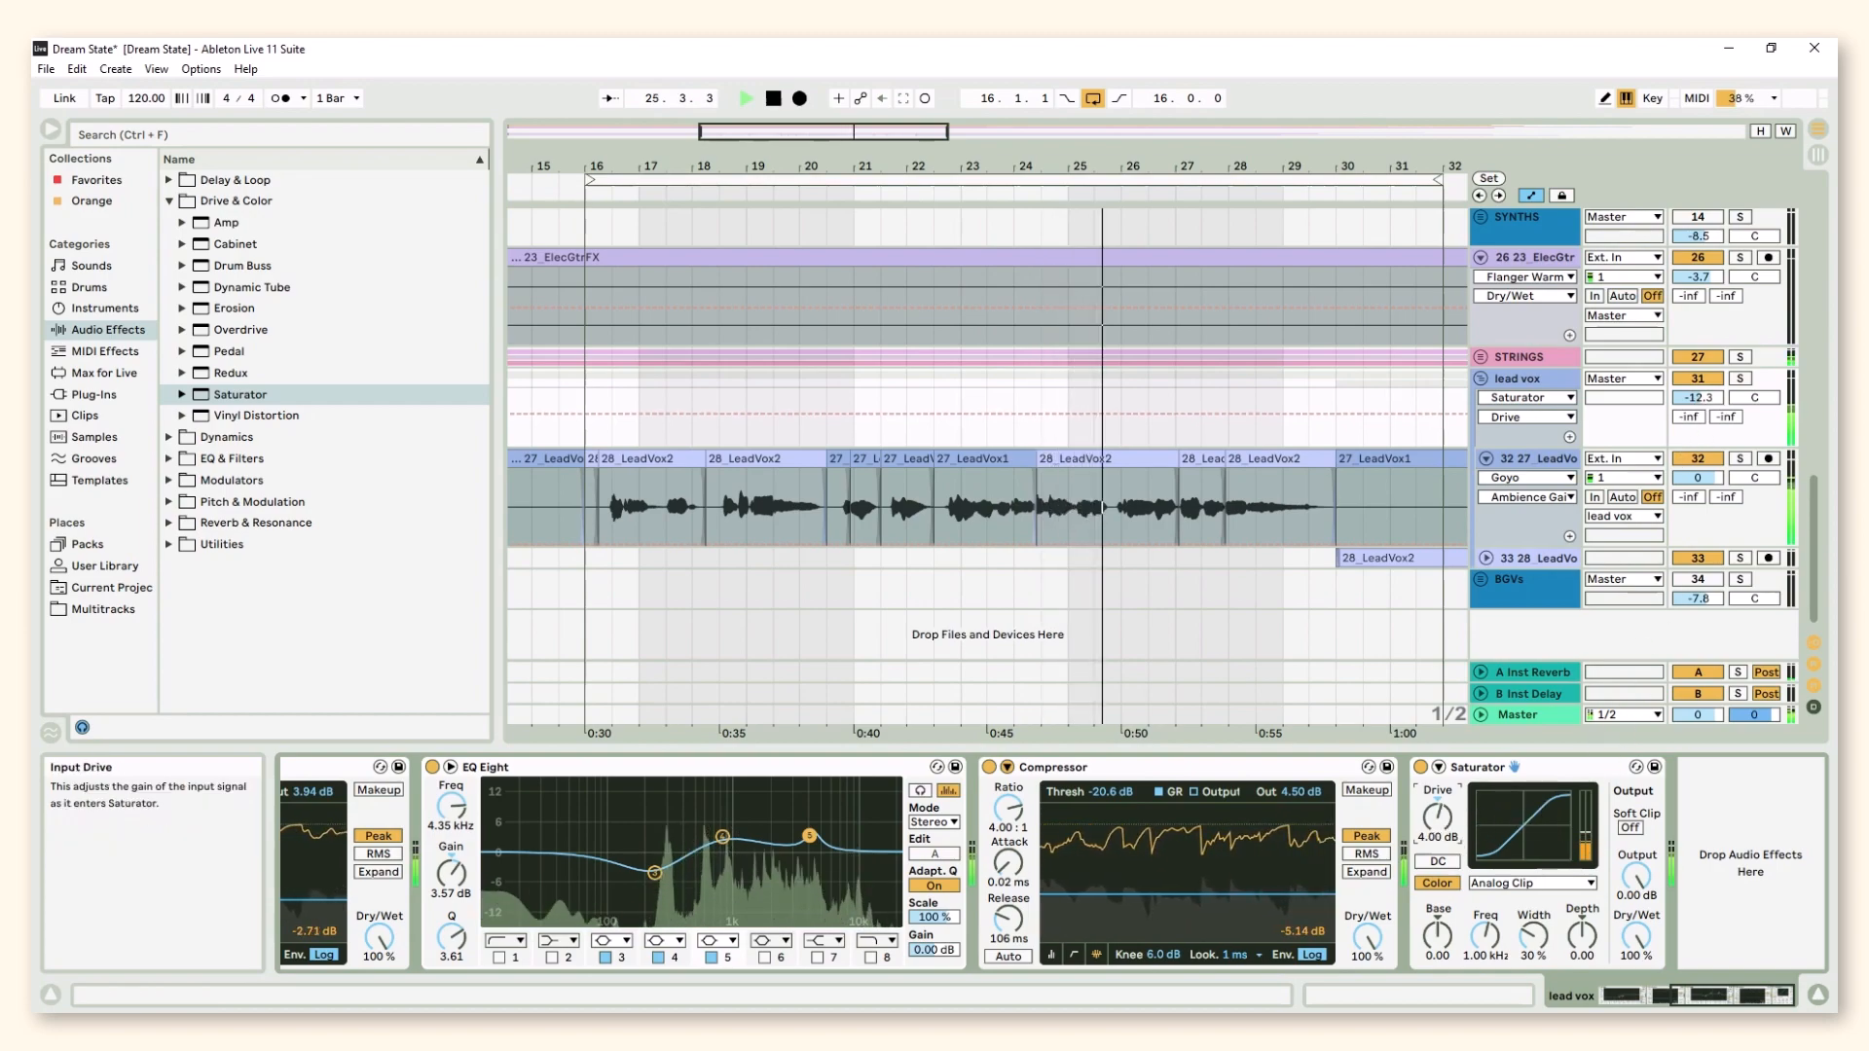
click(1636, 875)
drag(1636, 876, 1636, 907)
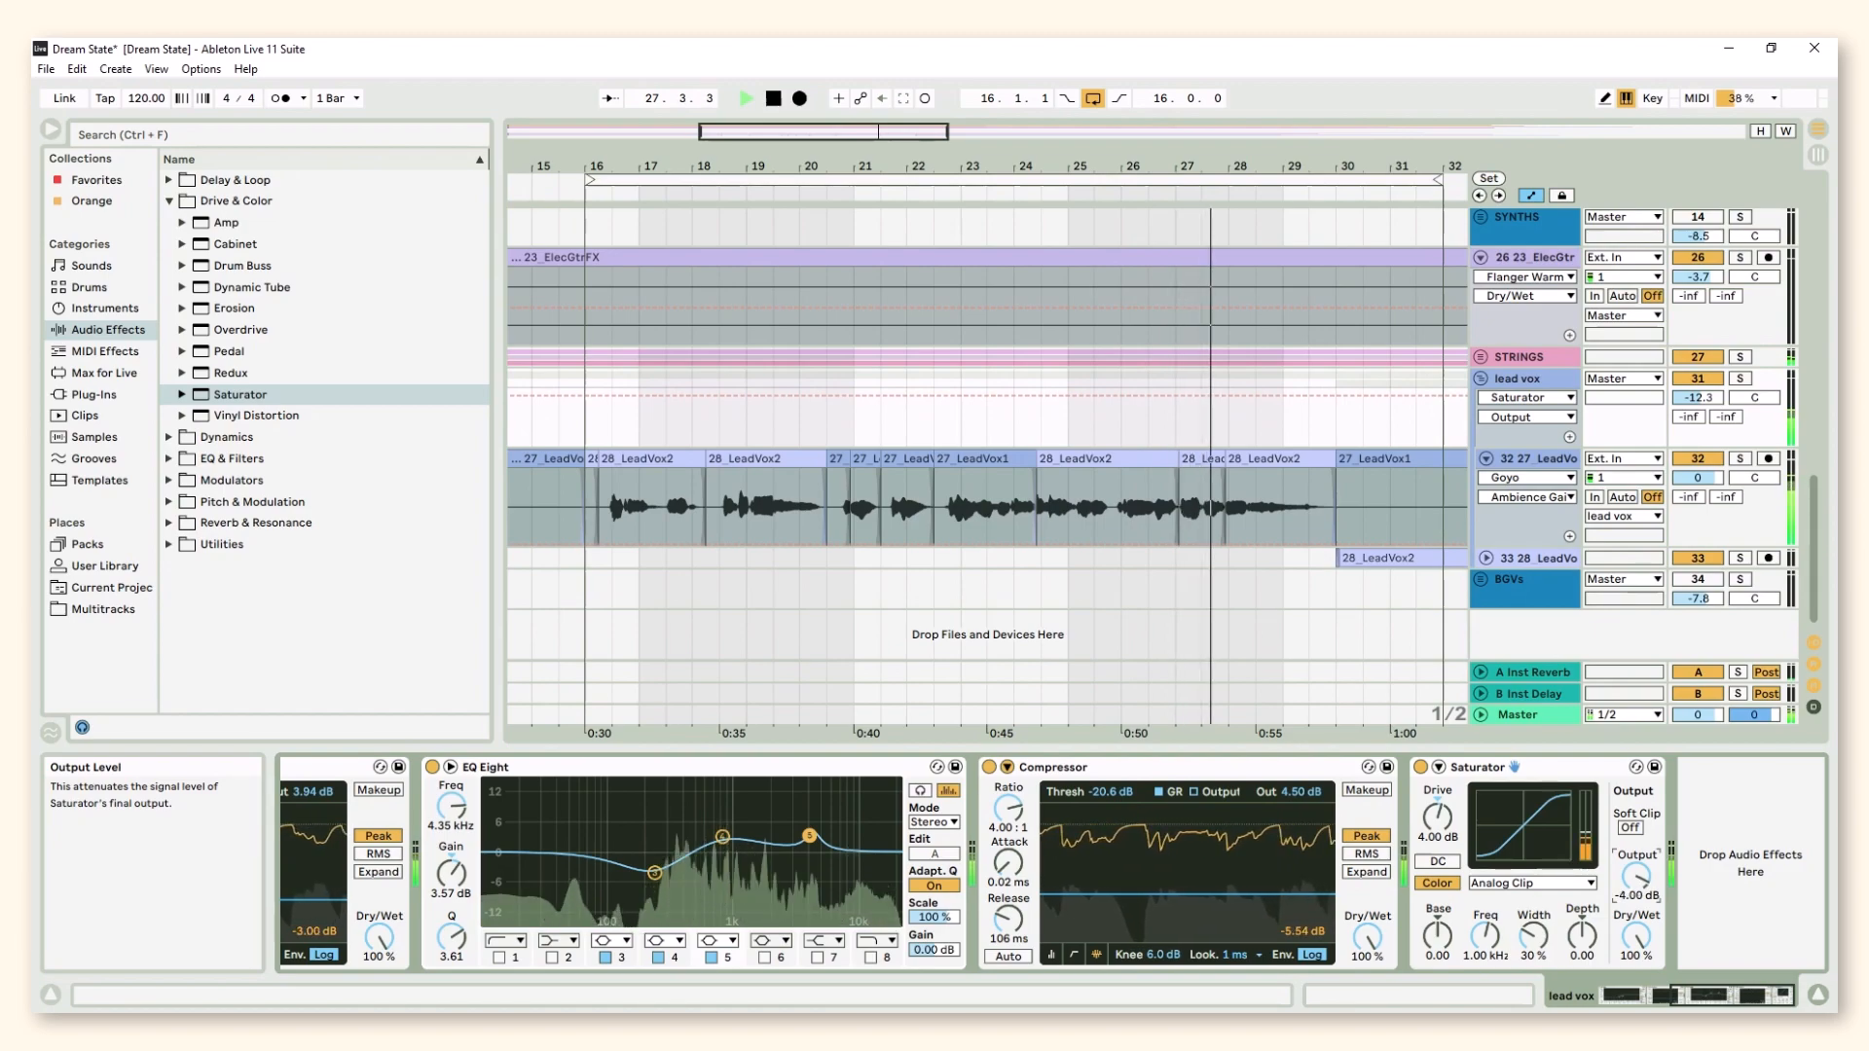
click(1420, 767)
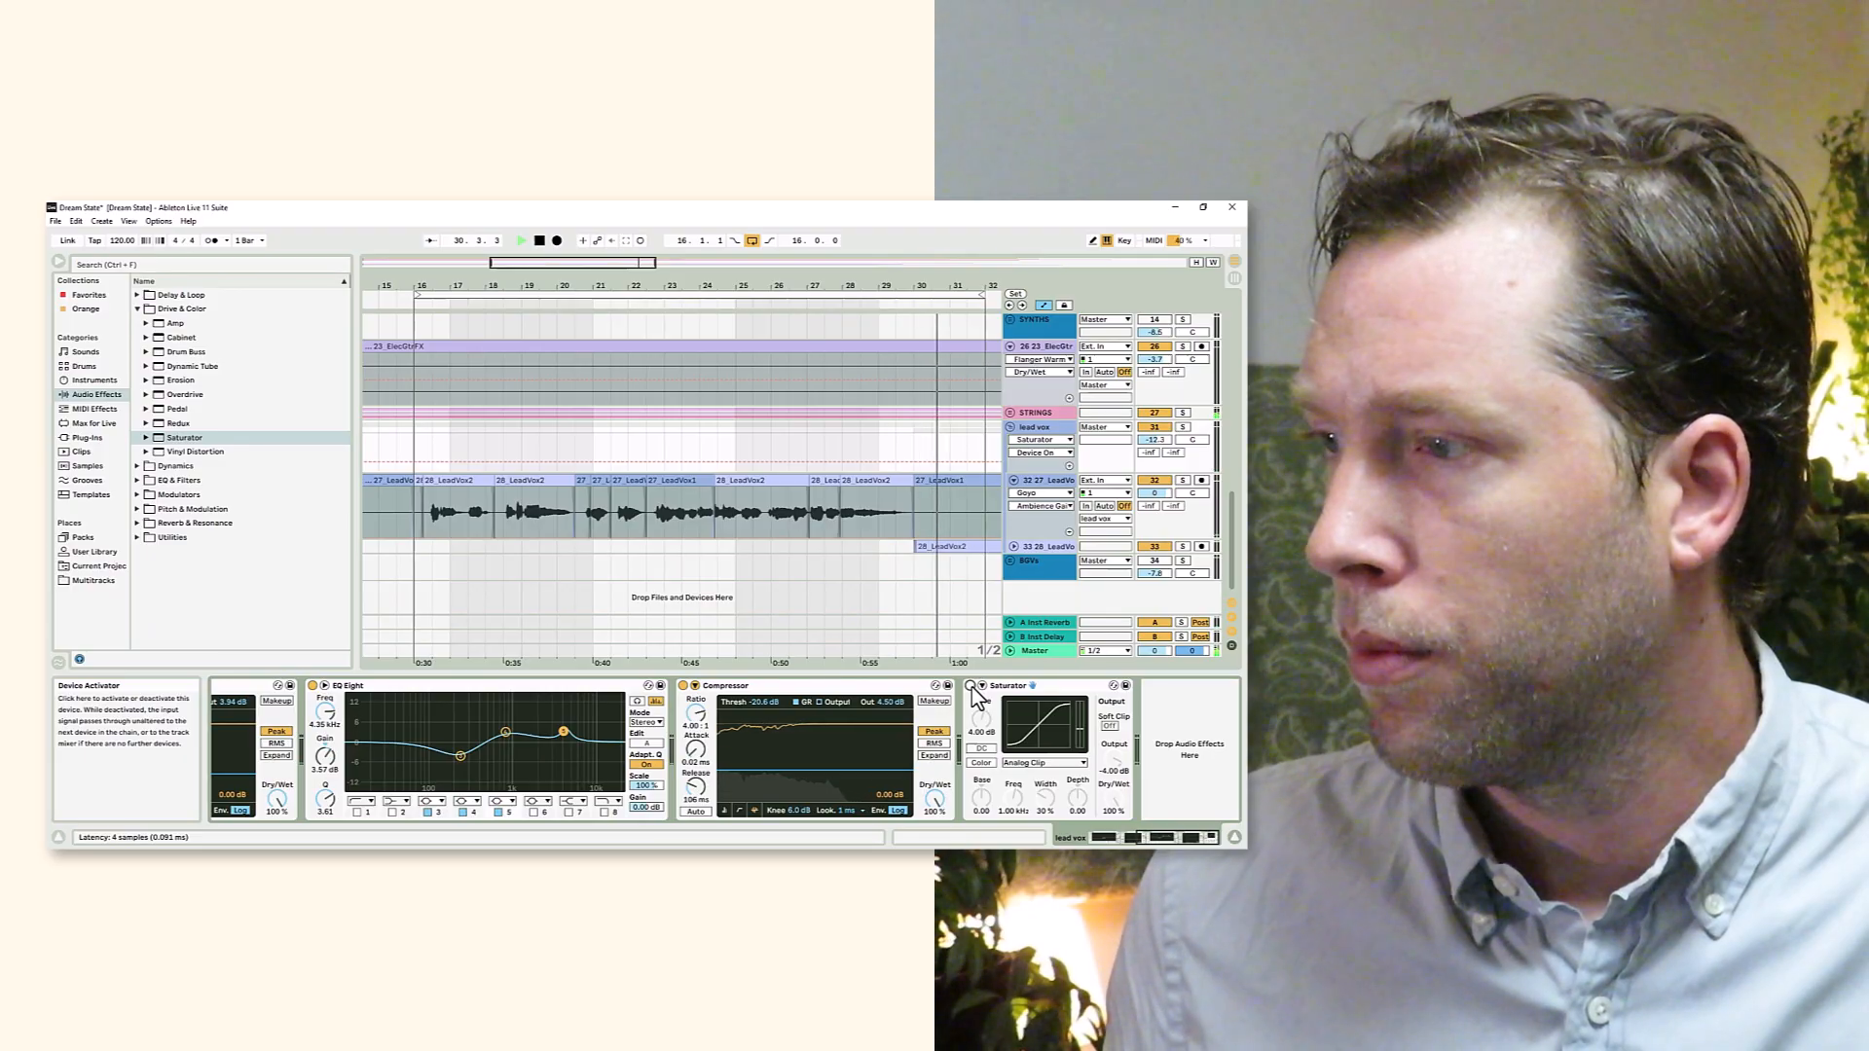
click(972, 686)
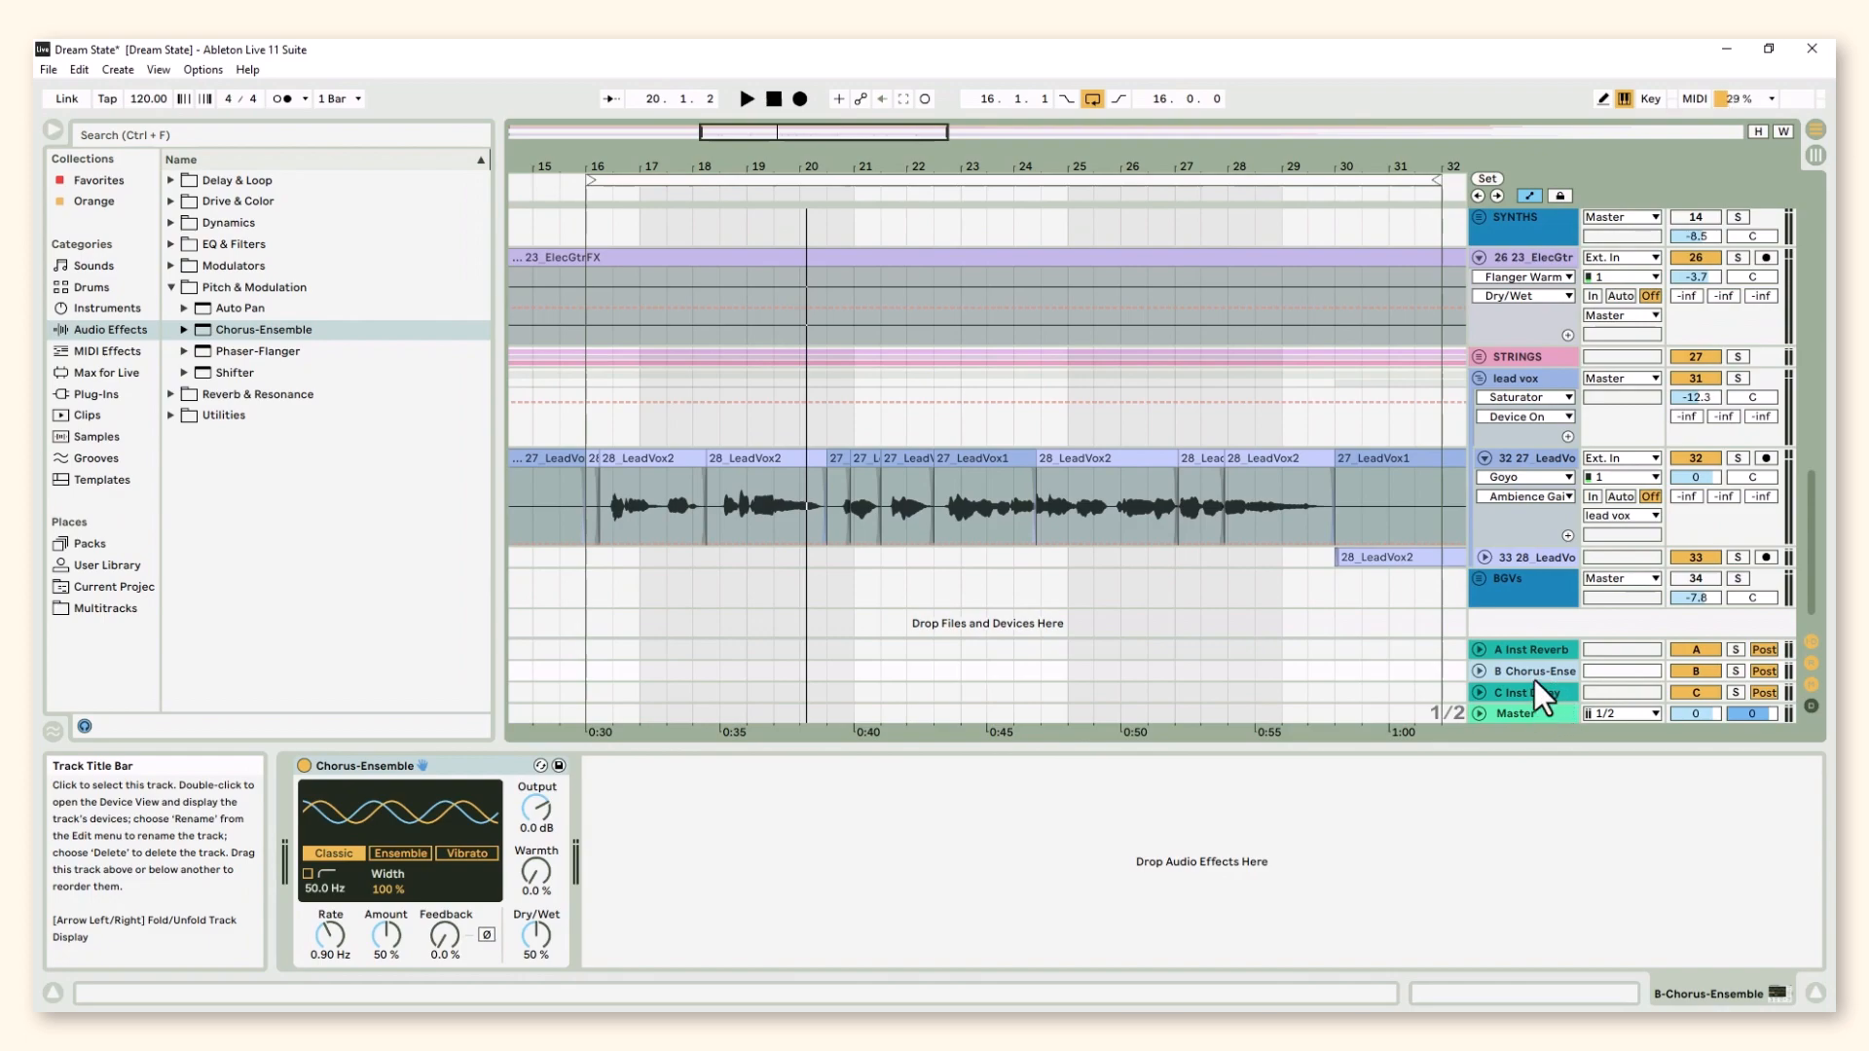
Send the lead vox group to the Chorus-Ensemble return at 0 dB and set the chorus to 100% wet
drag(1723, 416, 1724, 370)
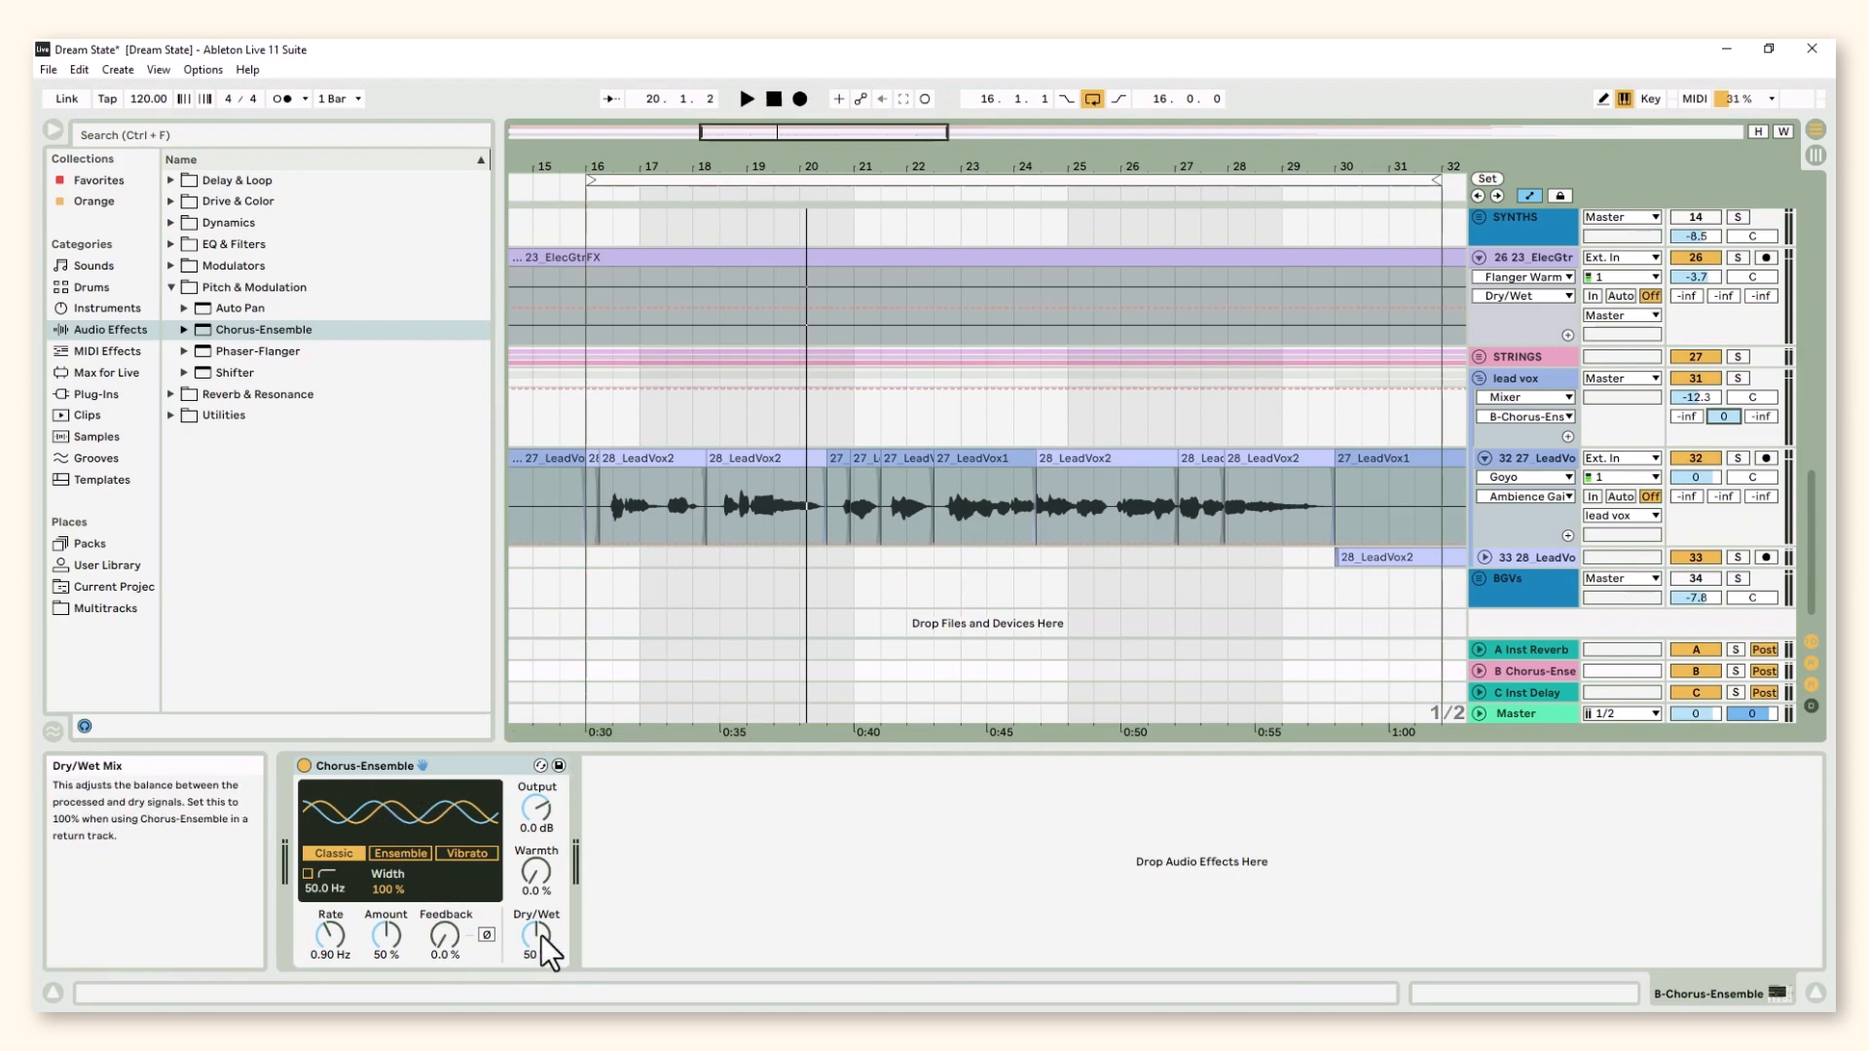
click(1479, 671)
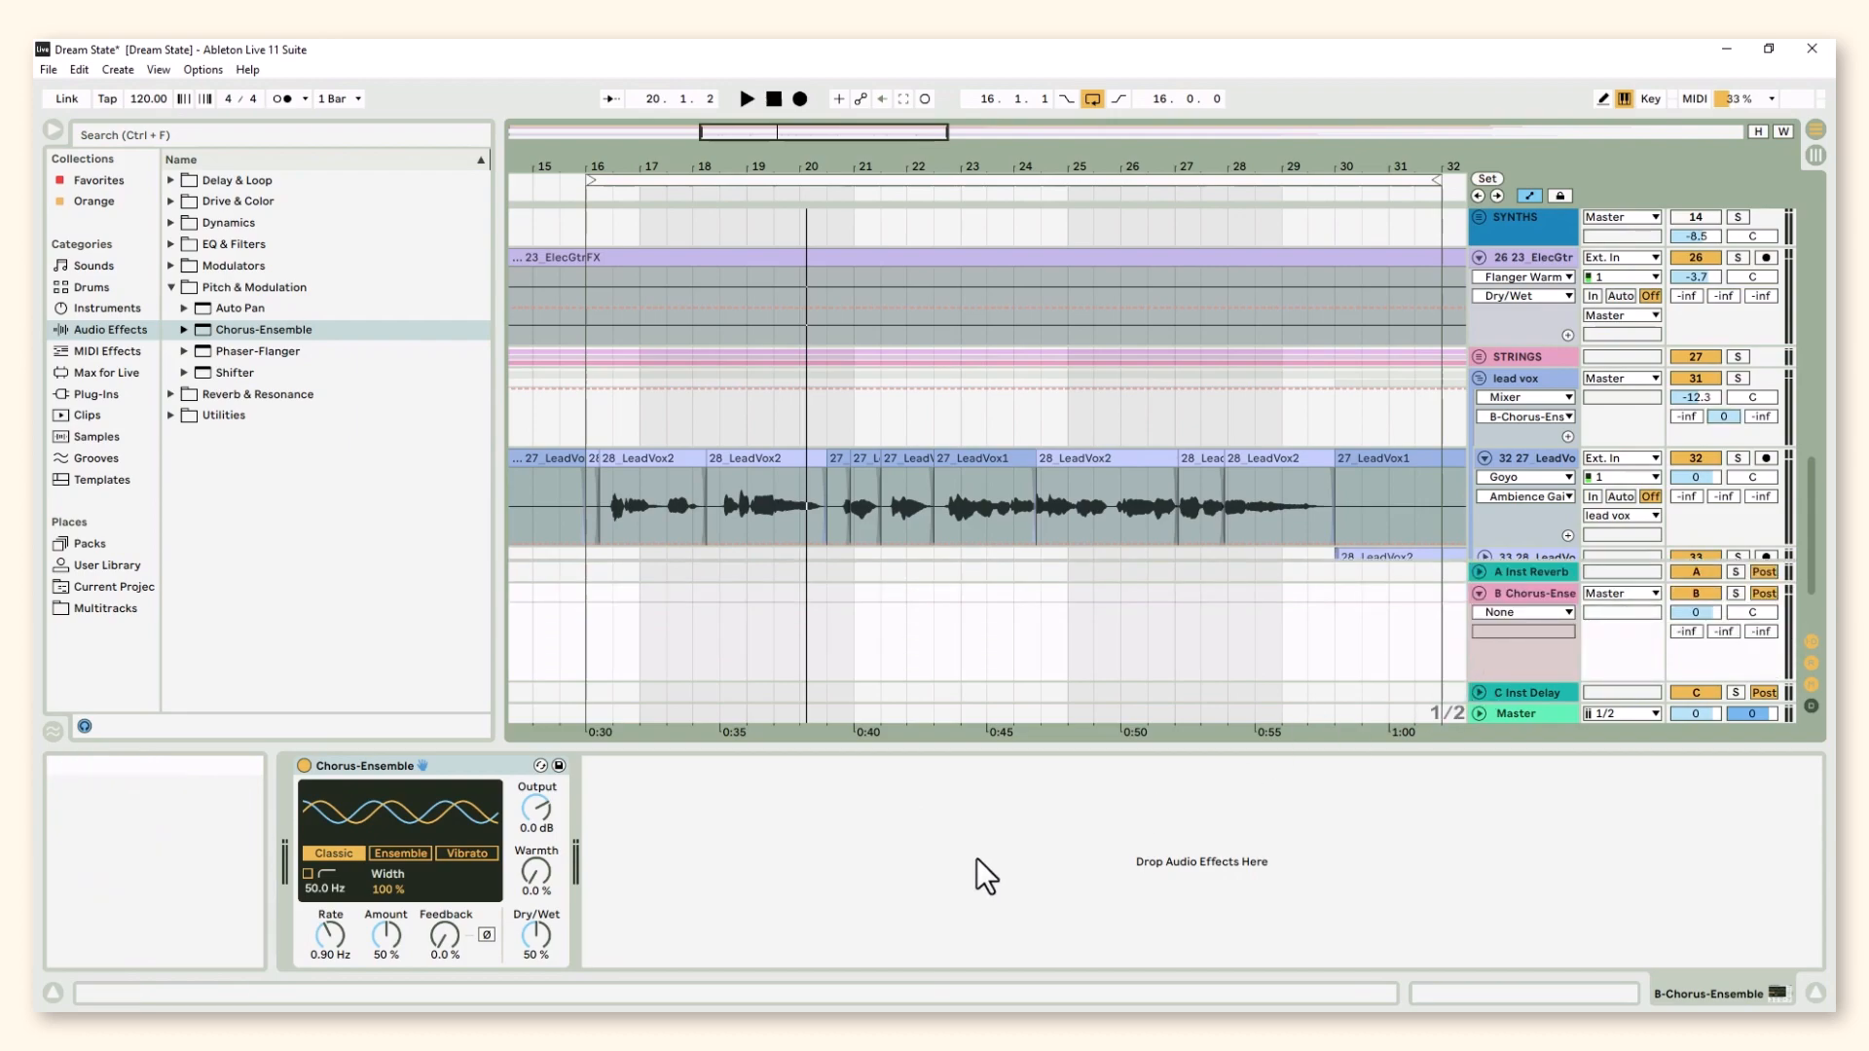
drag(557, 938, 557, 866)
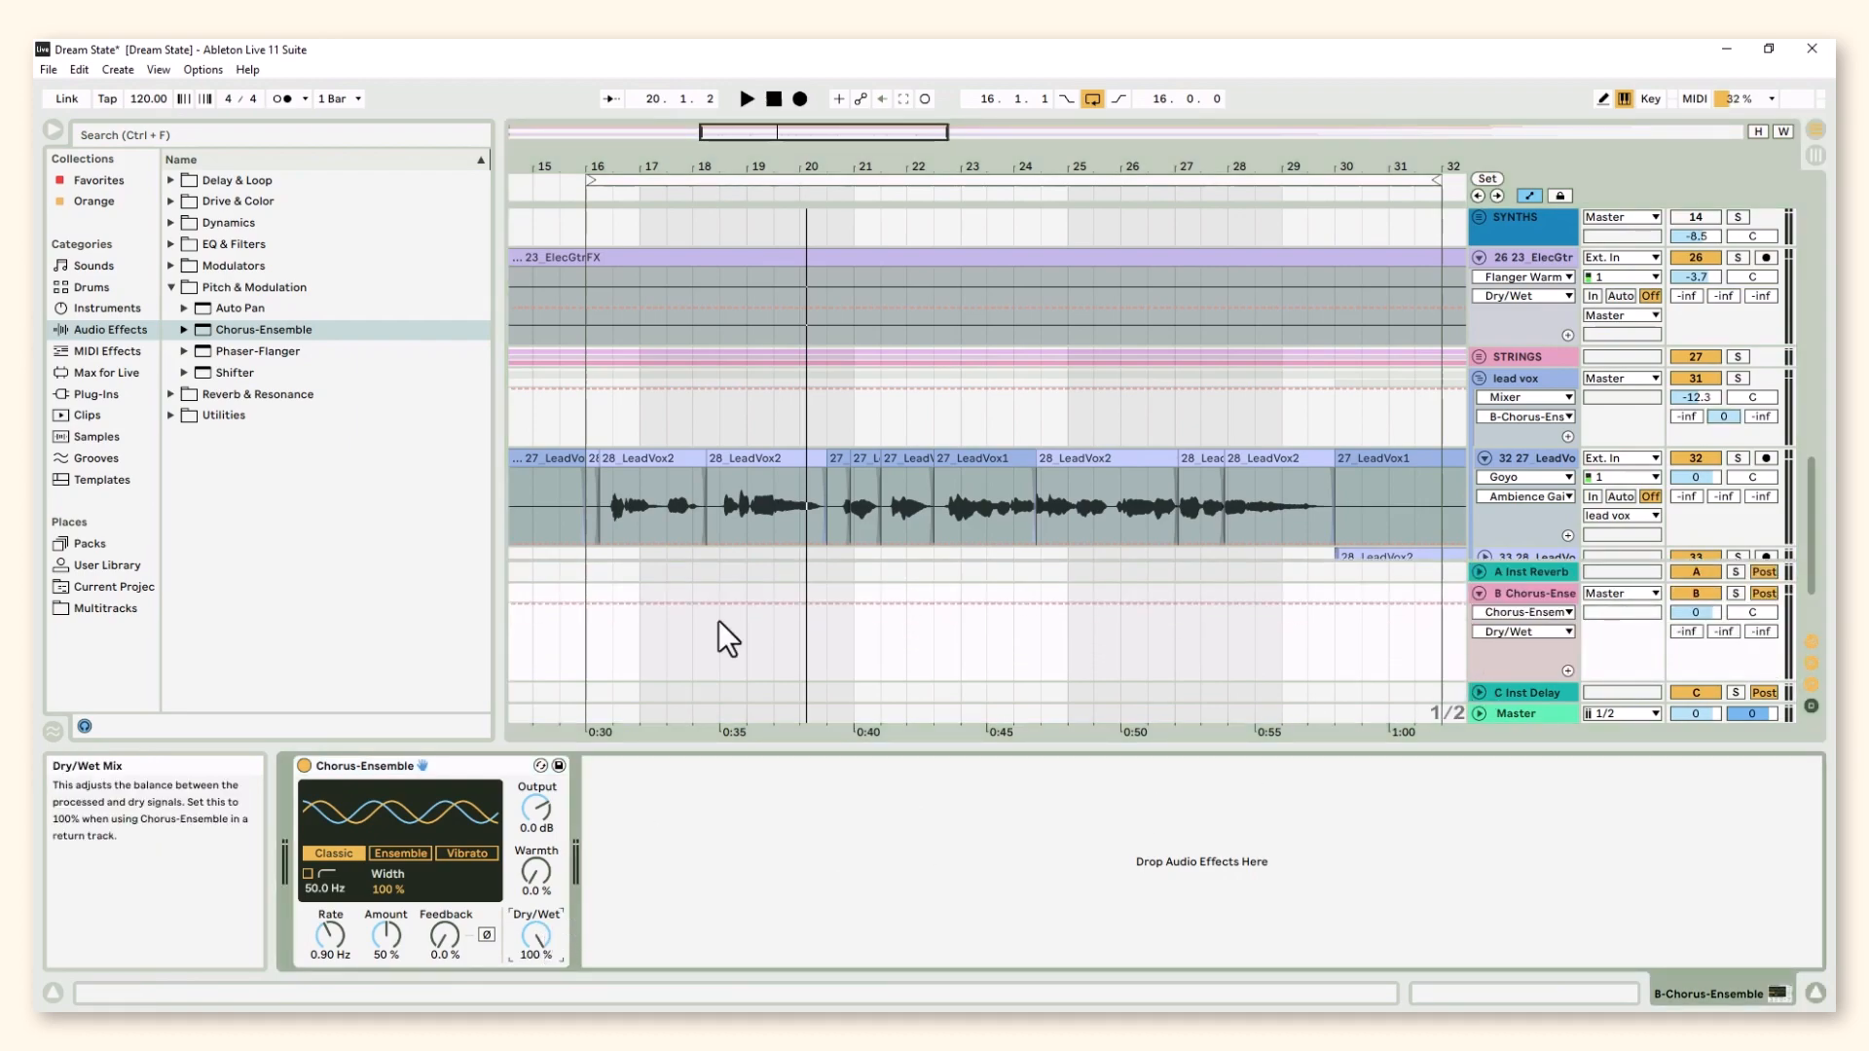
Play the section with lead vox soloed and set the chorus to 60% amount, 31% feedback and 28% warmth
click(551, 181)
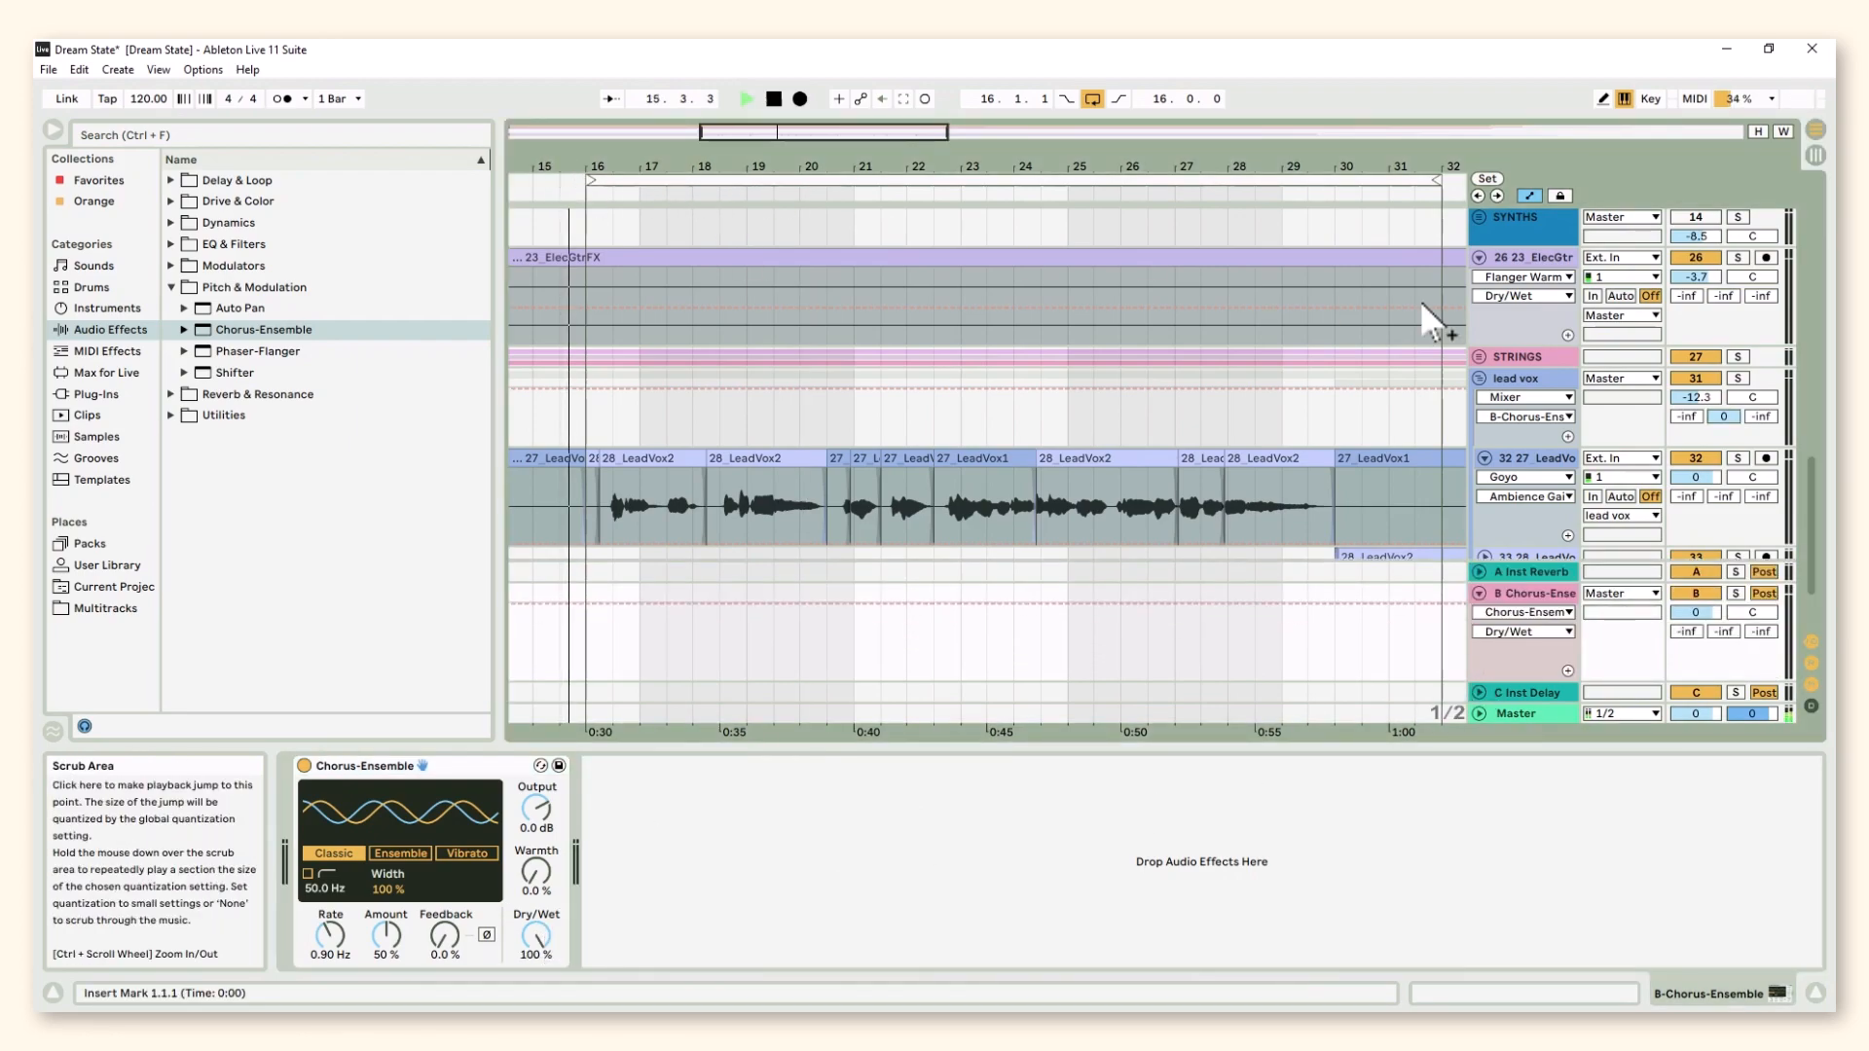
click(1736, 378)
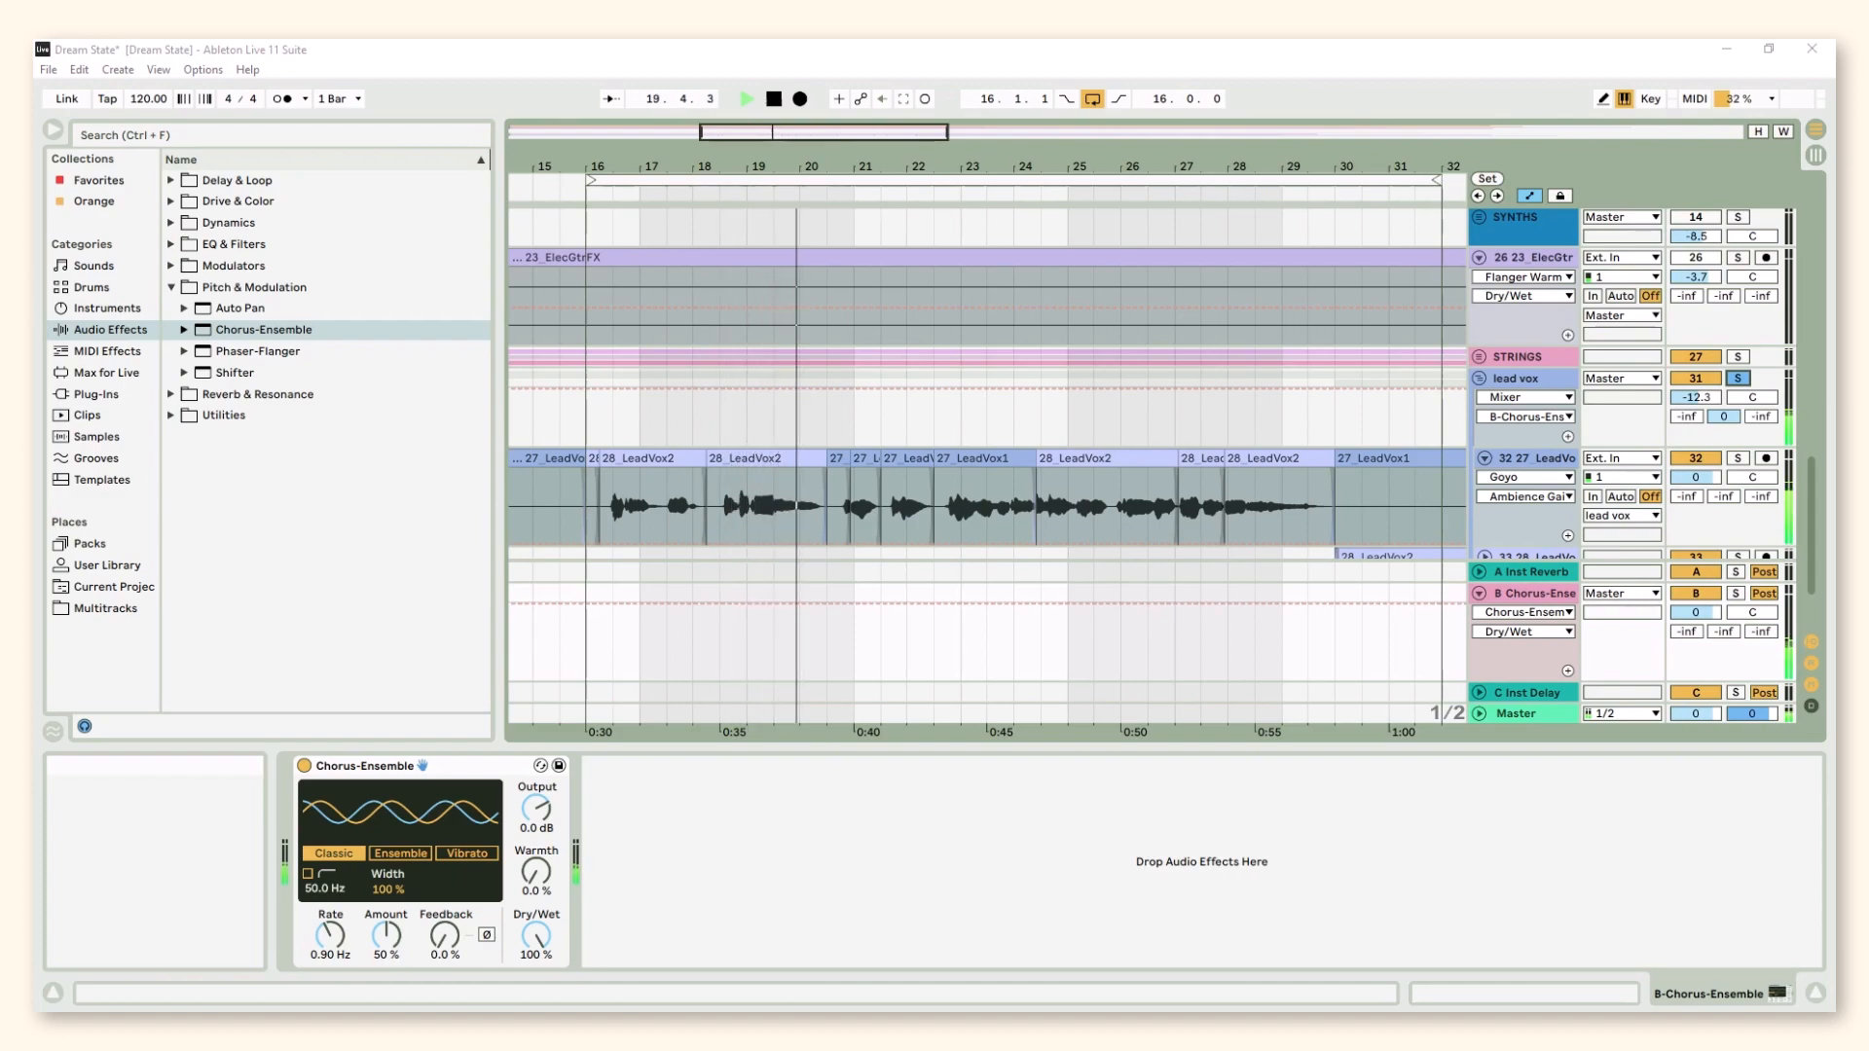
drag(386, 936, 386, 925)
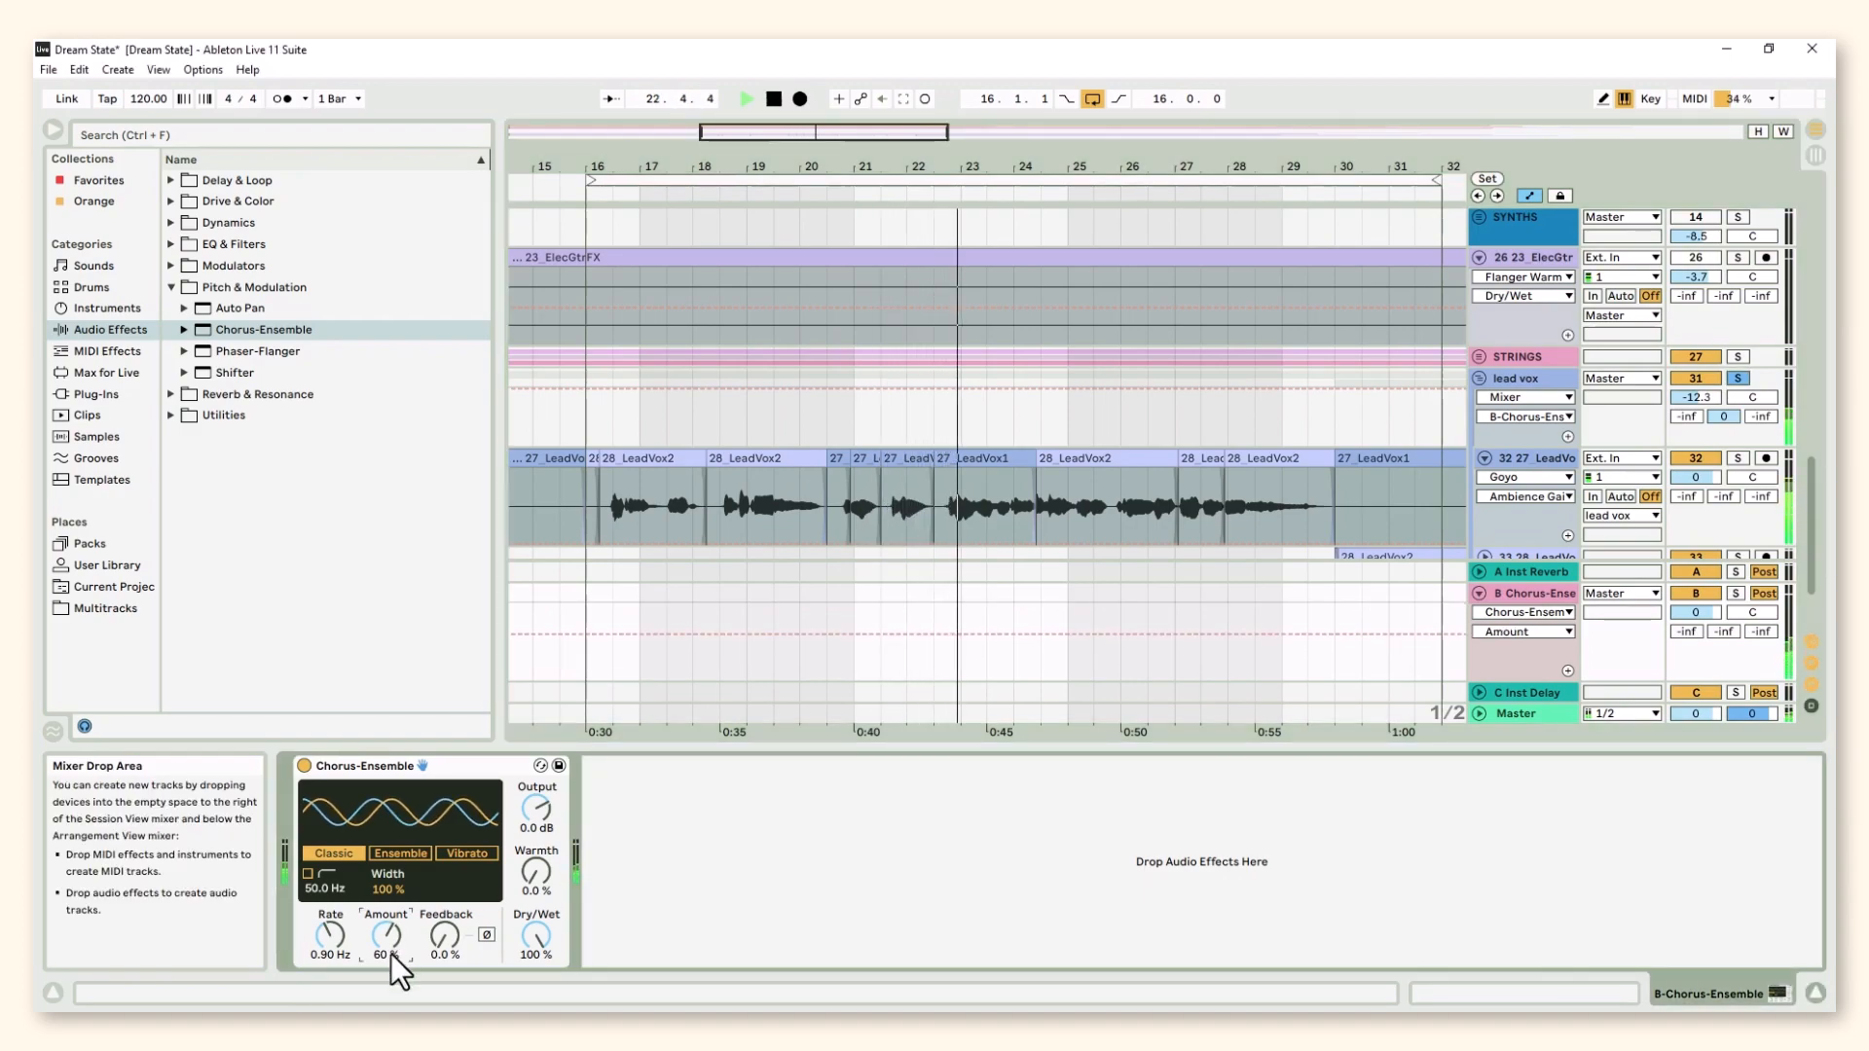
drag(445, 939, 445, 912)
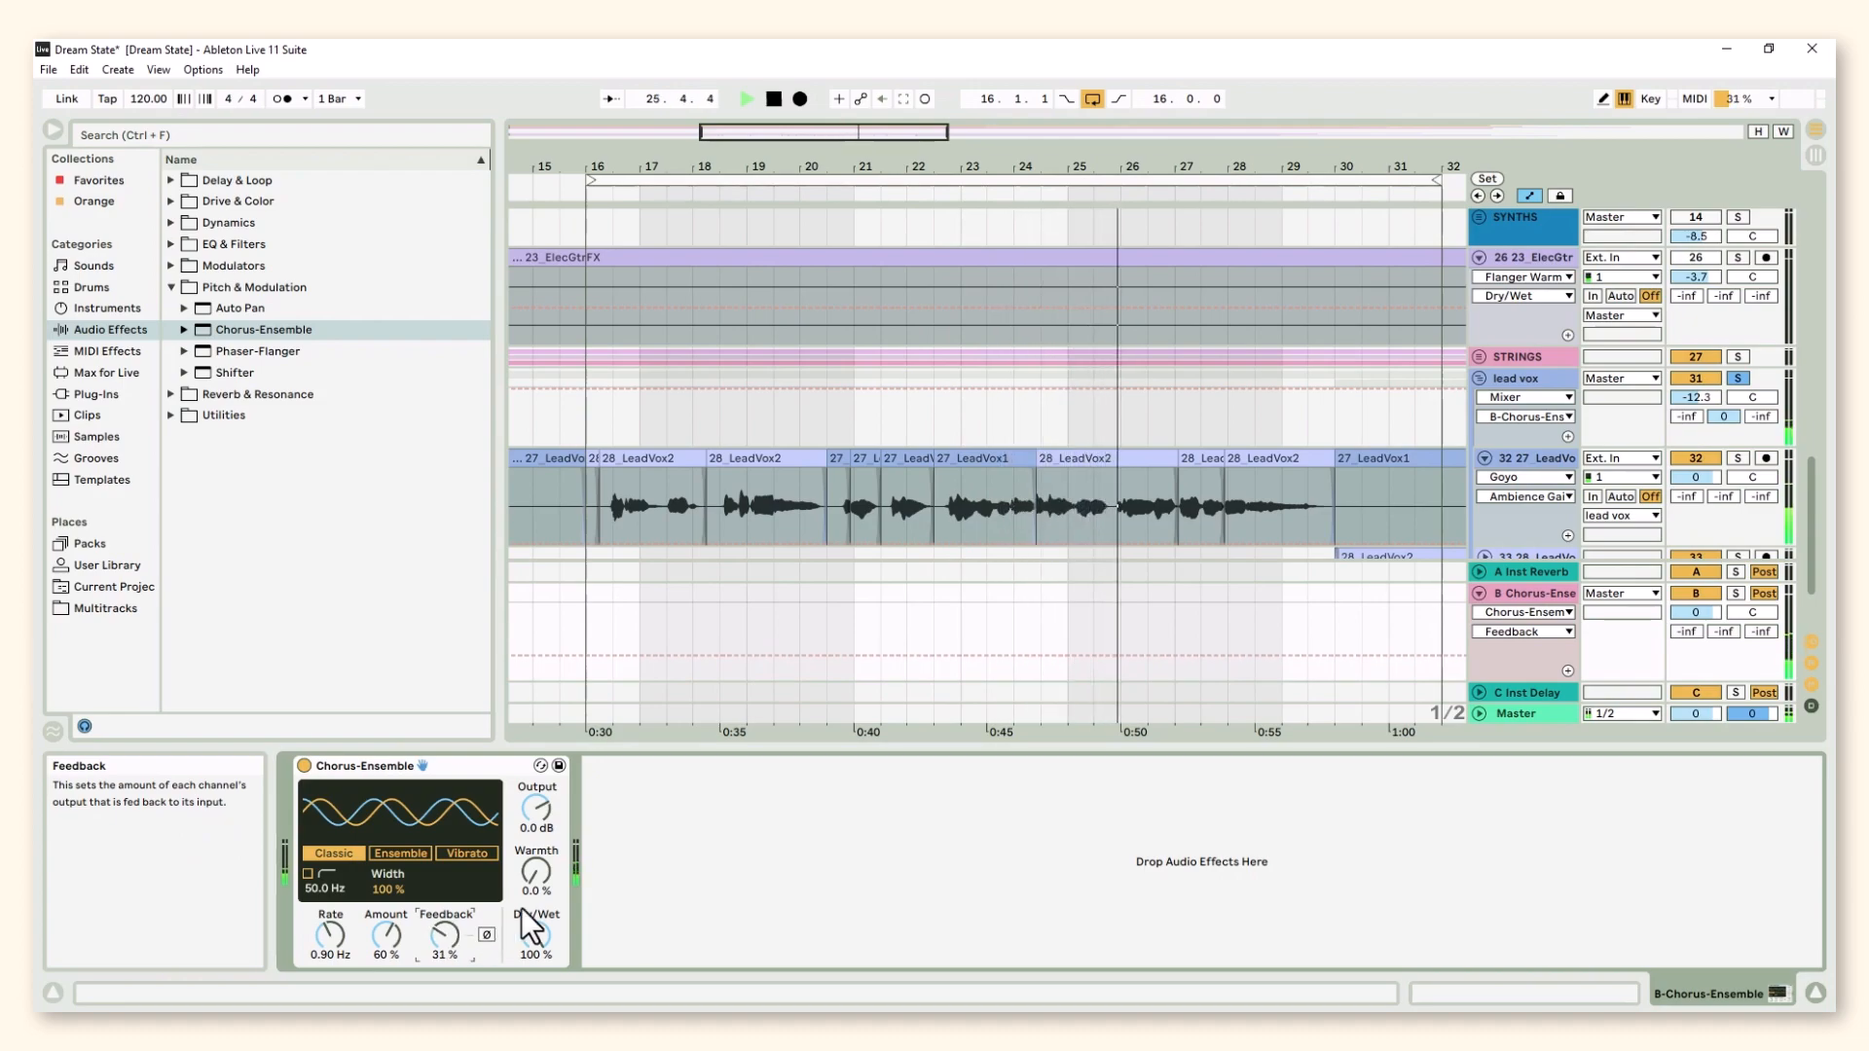
drag(540, 877, 540, 841)
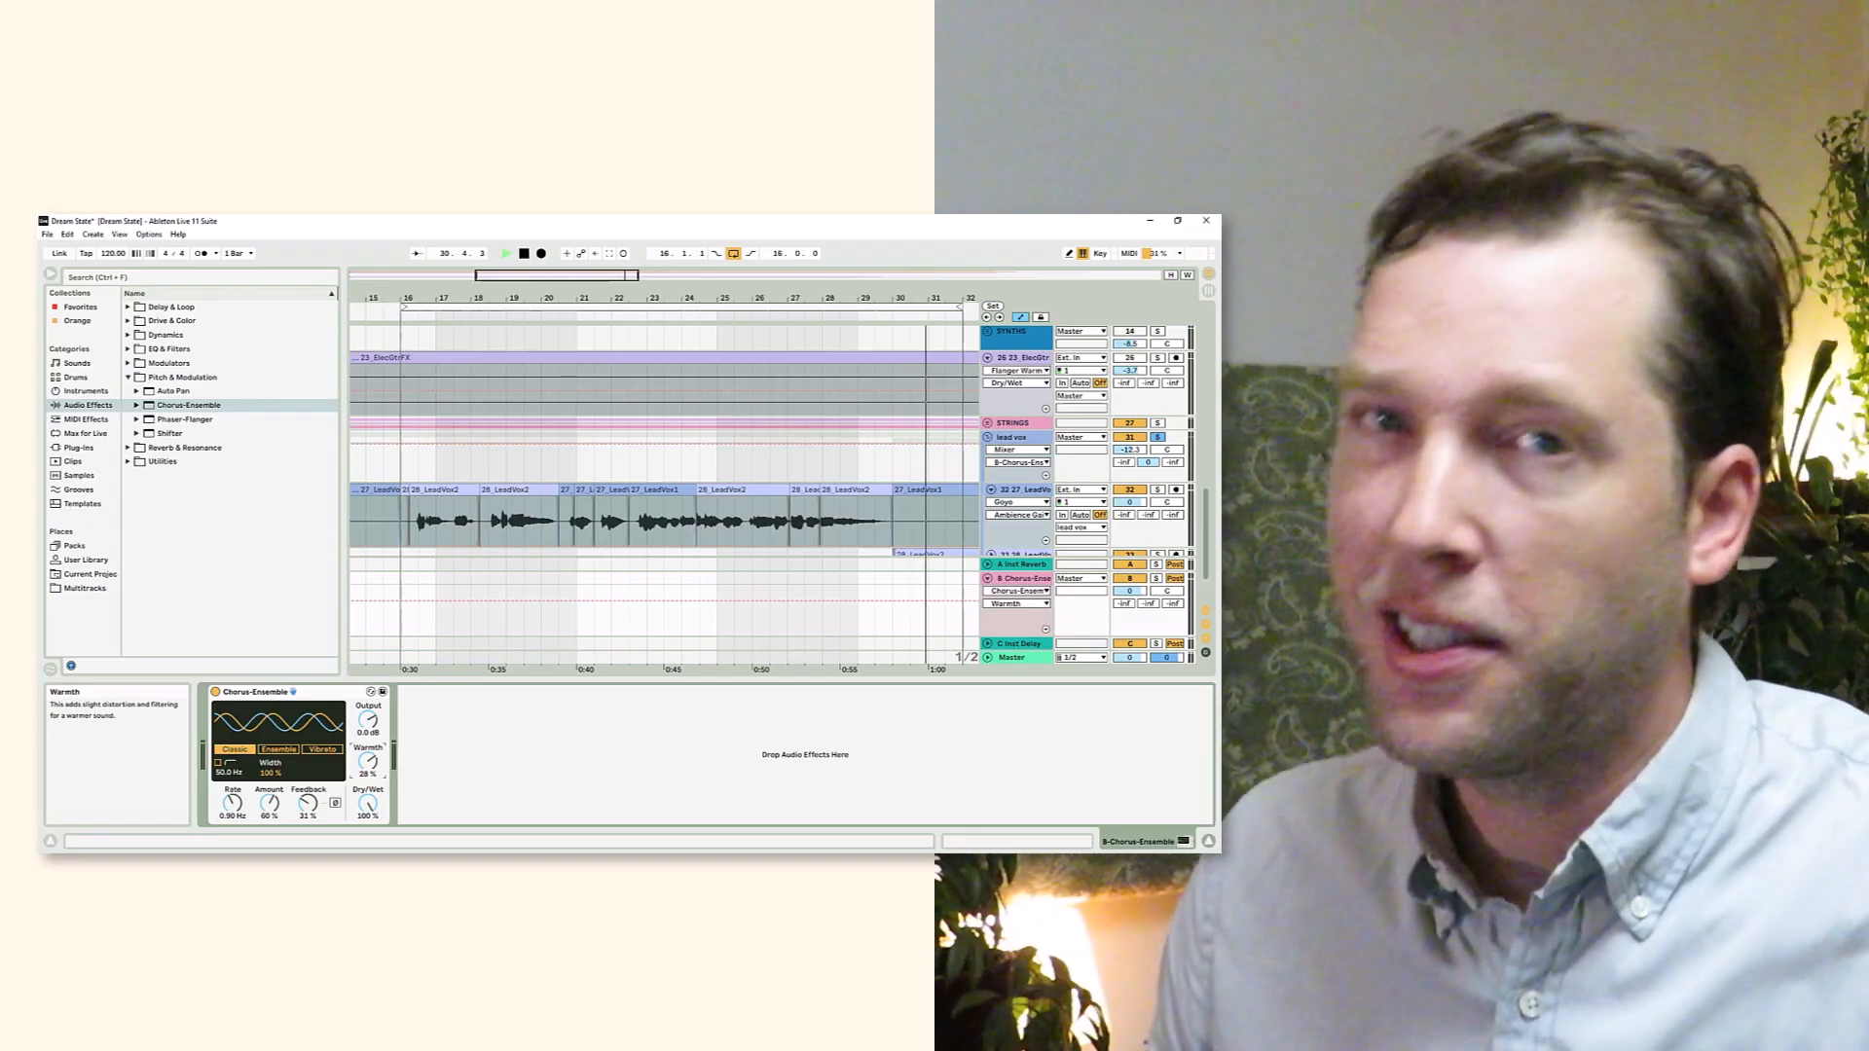
Blend the Chorus-Ensemble return in at -15.5 dB, comparing the soloed vocal with the return muted
drag(1129, 591, 1129, 672)
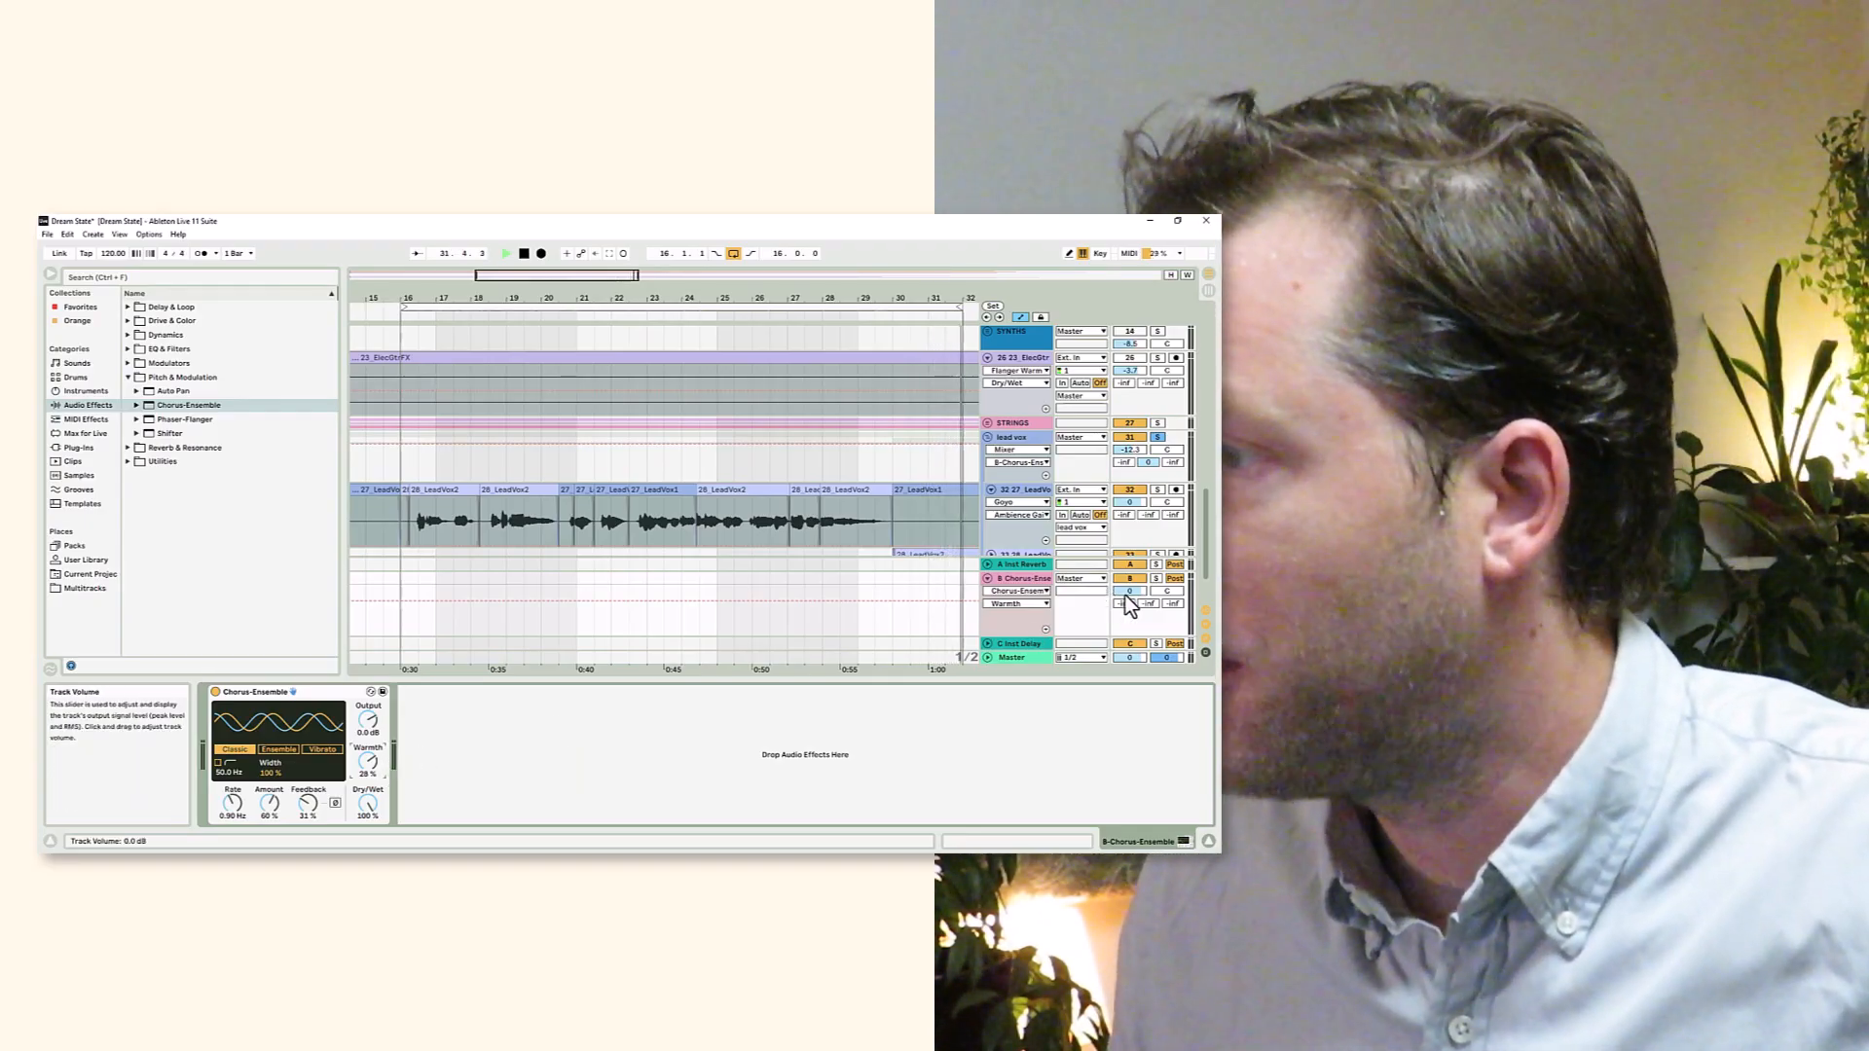
drag(1129, 591, 1129, 563)
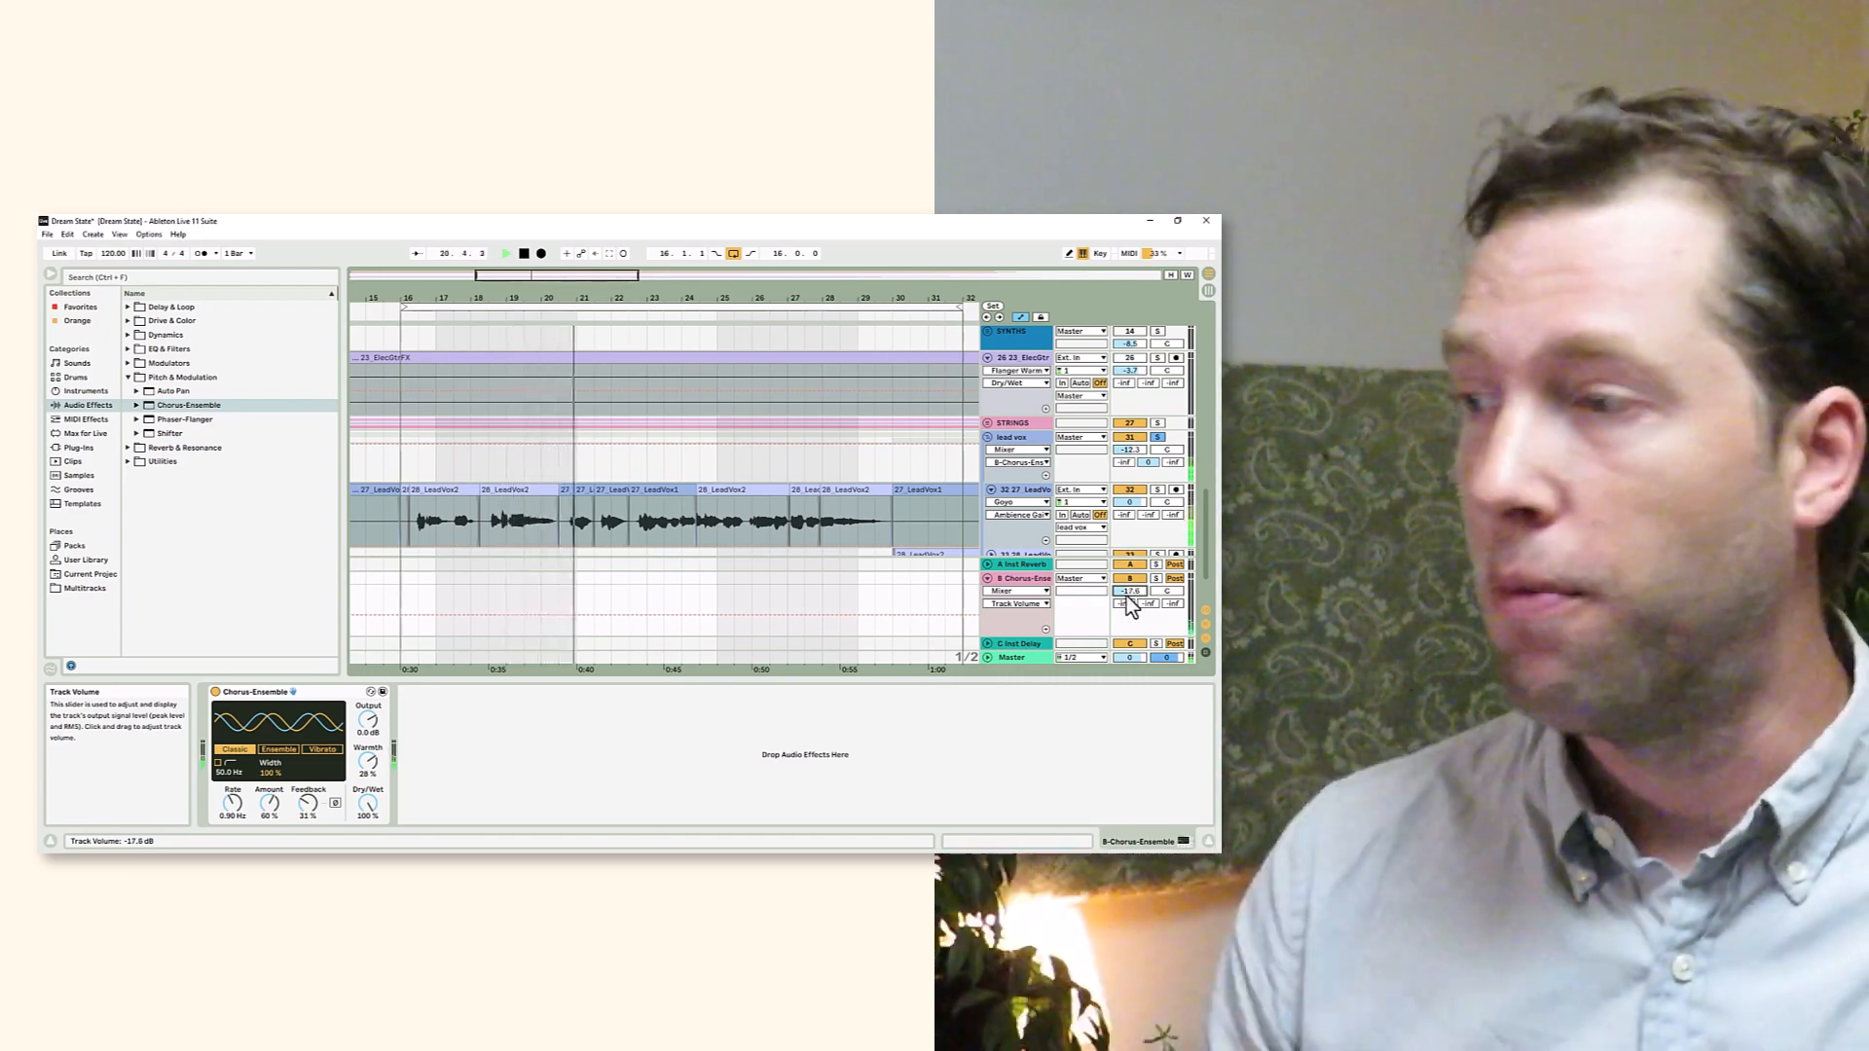
drag(1131, 595, 1131, 583)
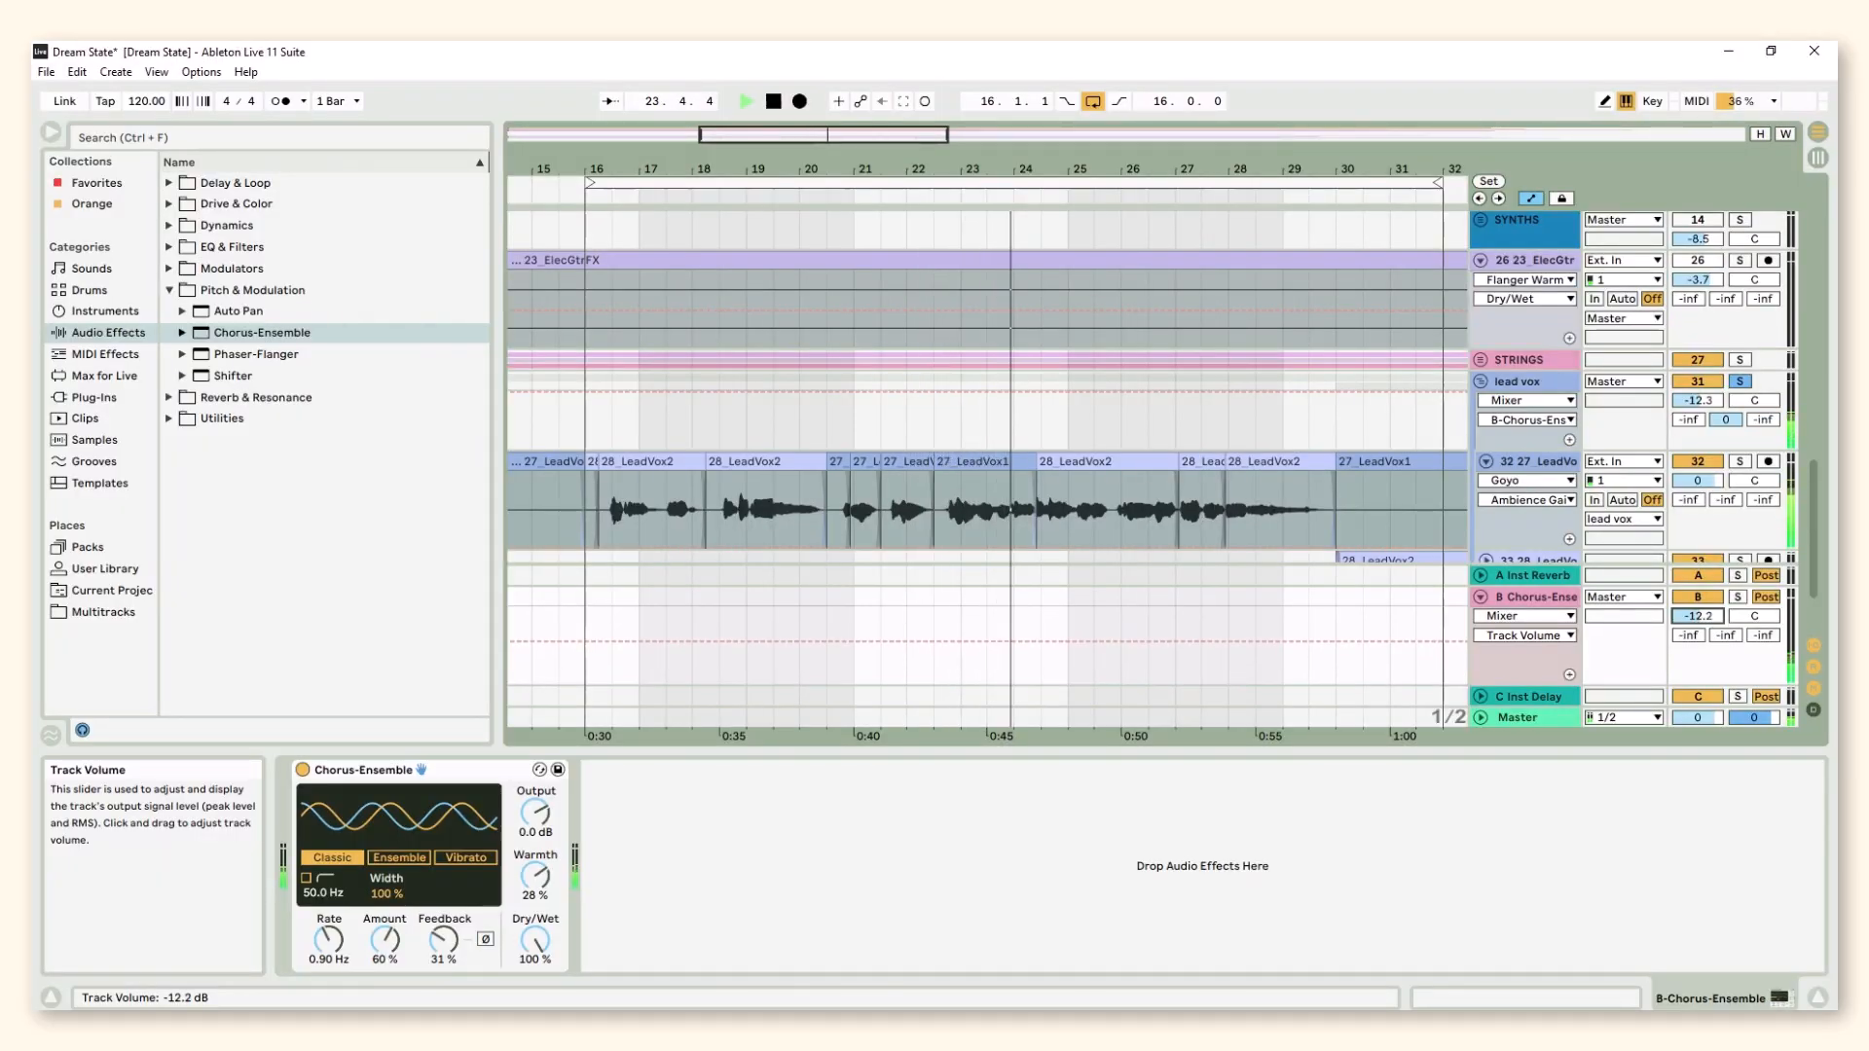
drag(1698, 615, 1698, 622)
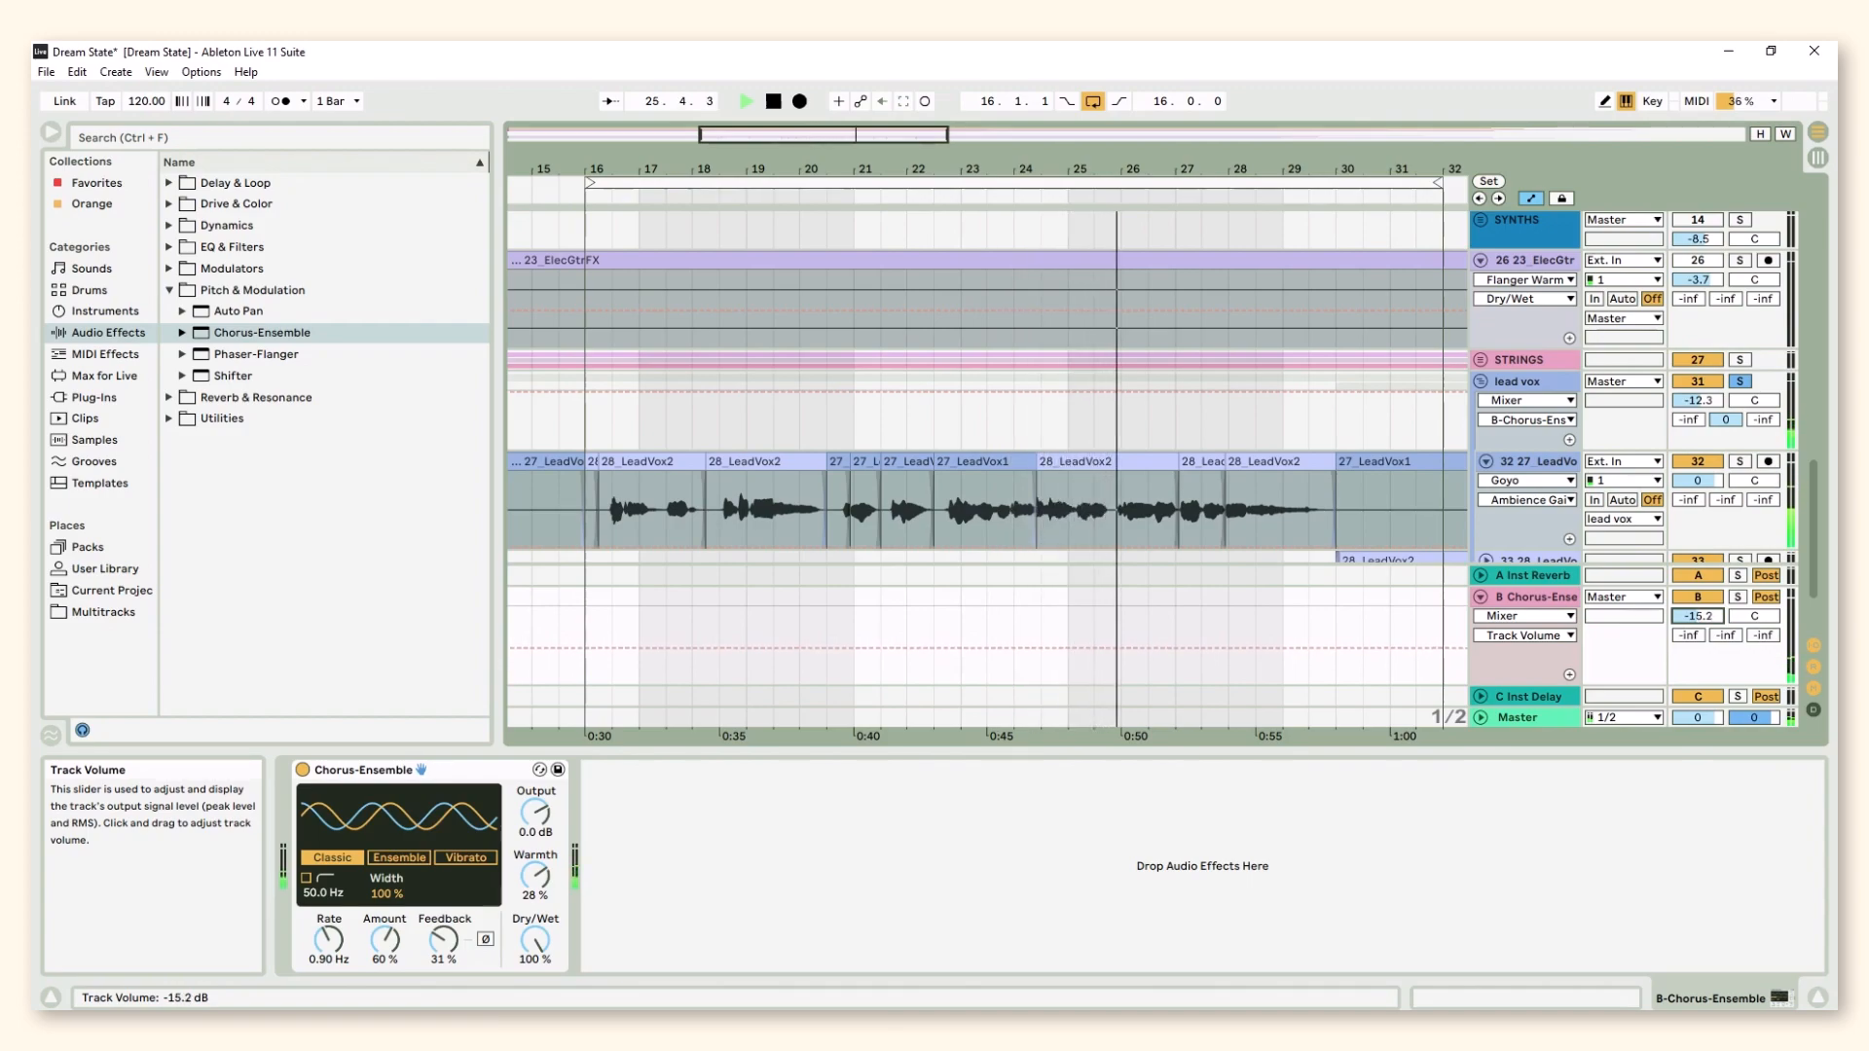
click(1693, 599)
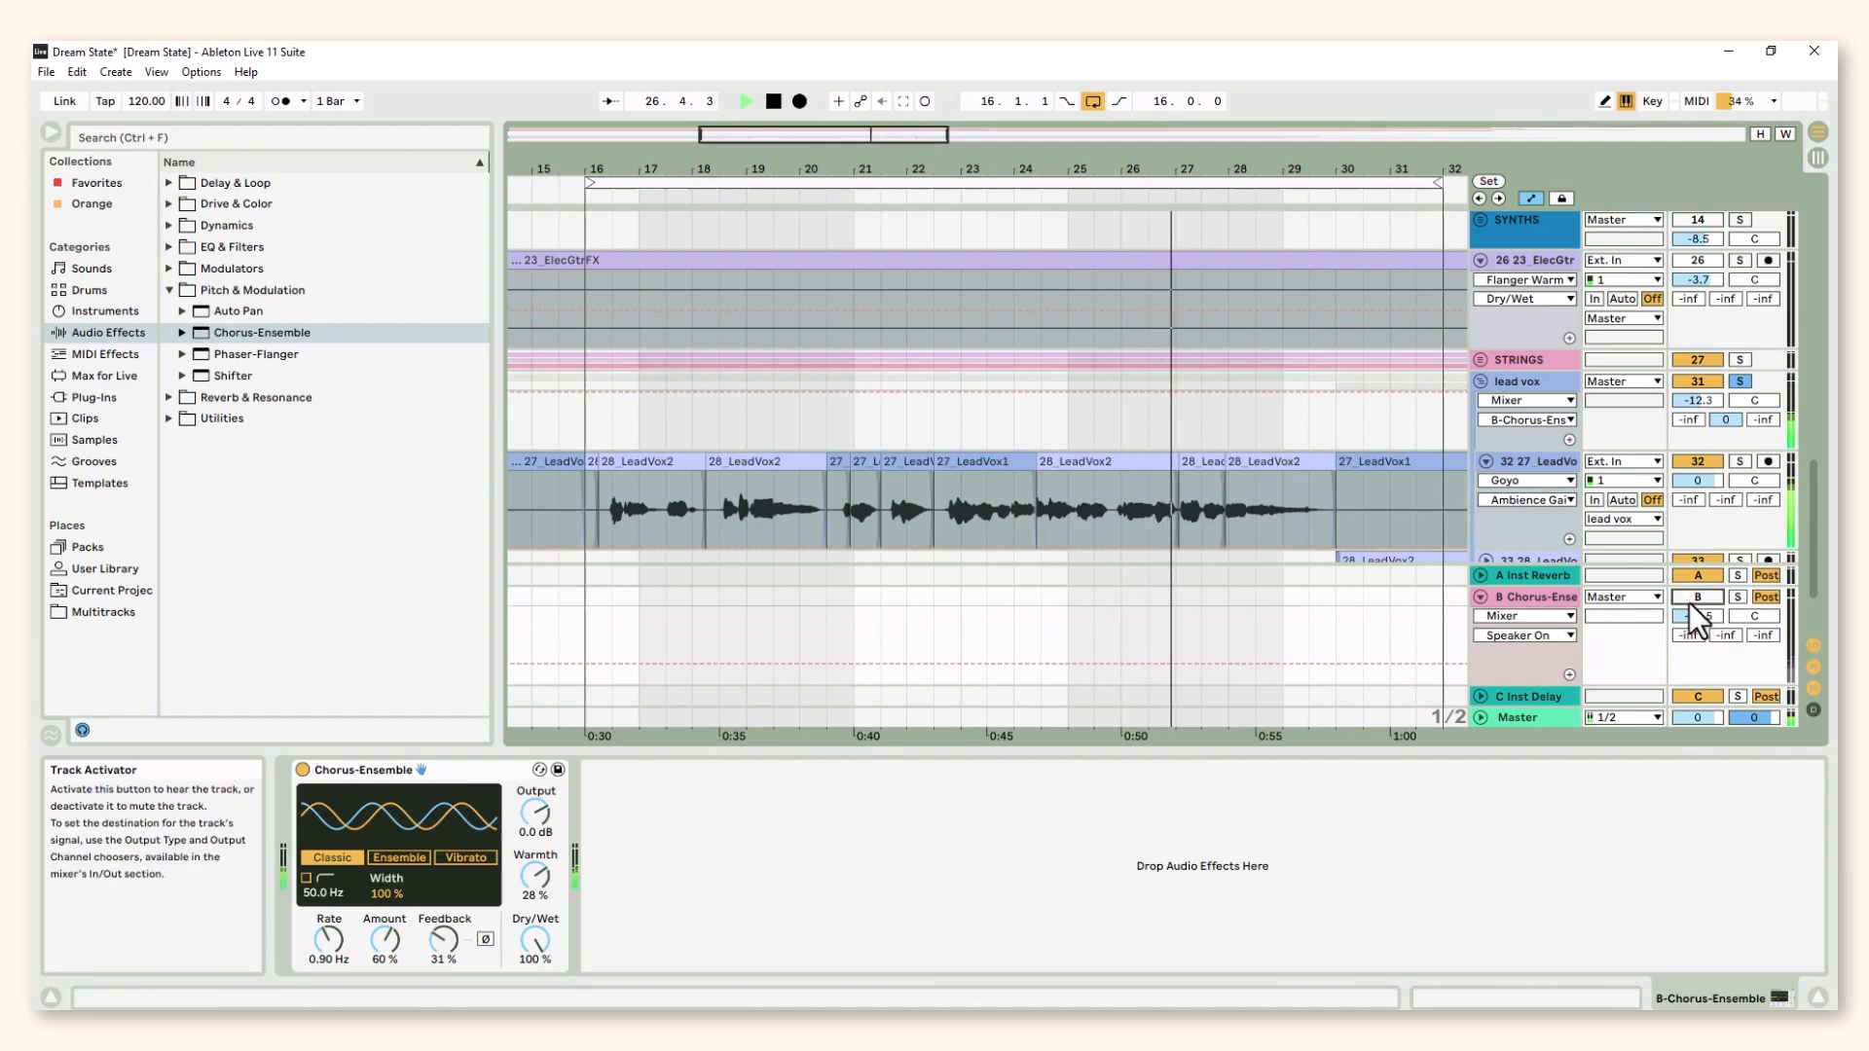
click(1691, 599)
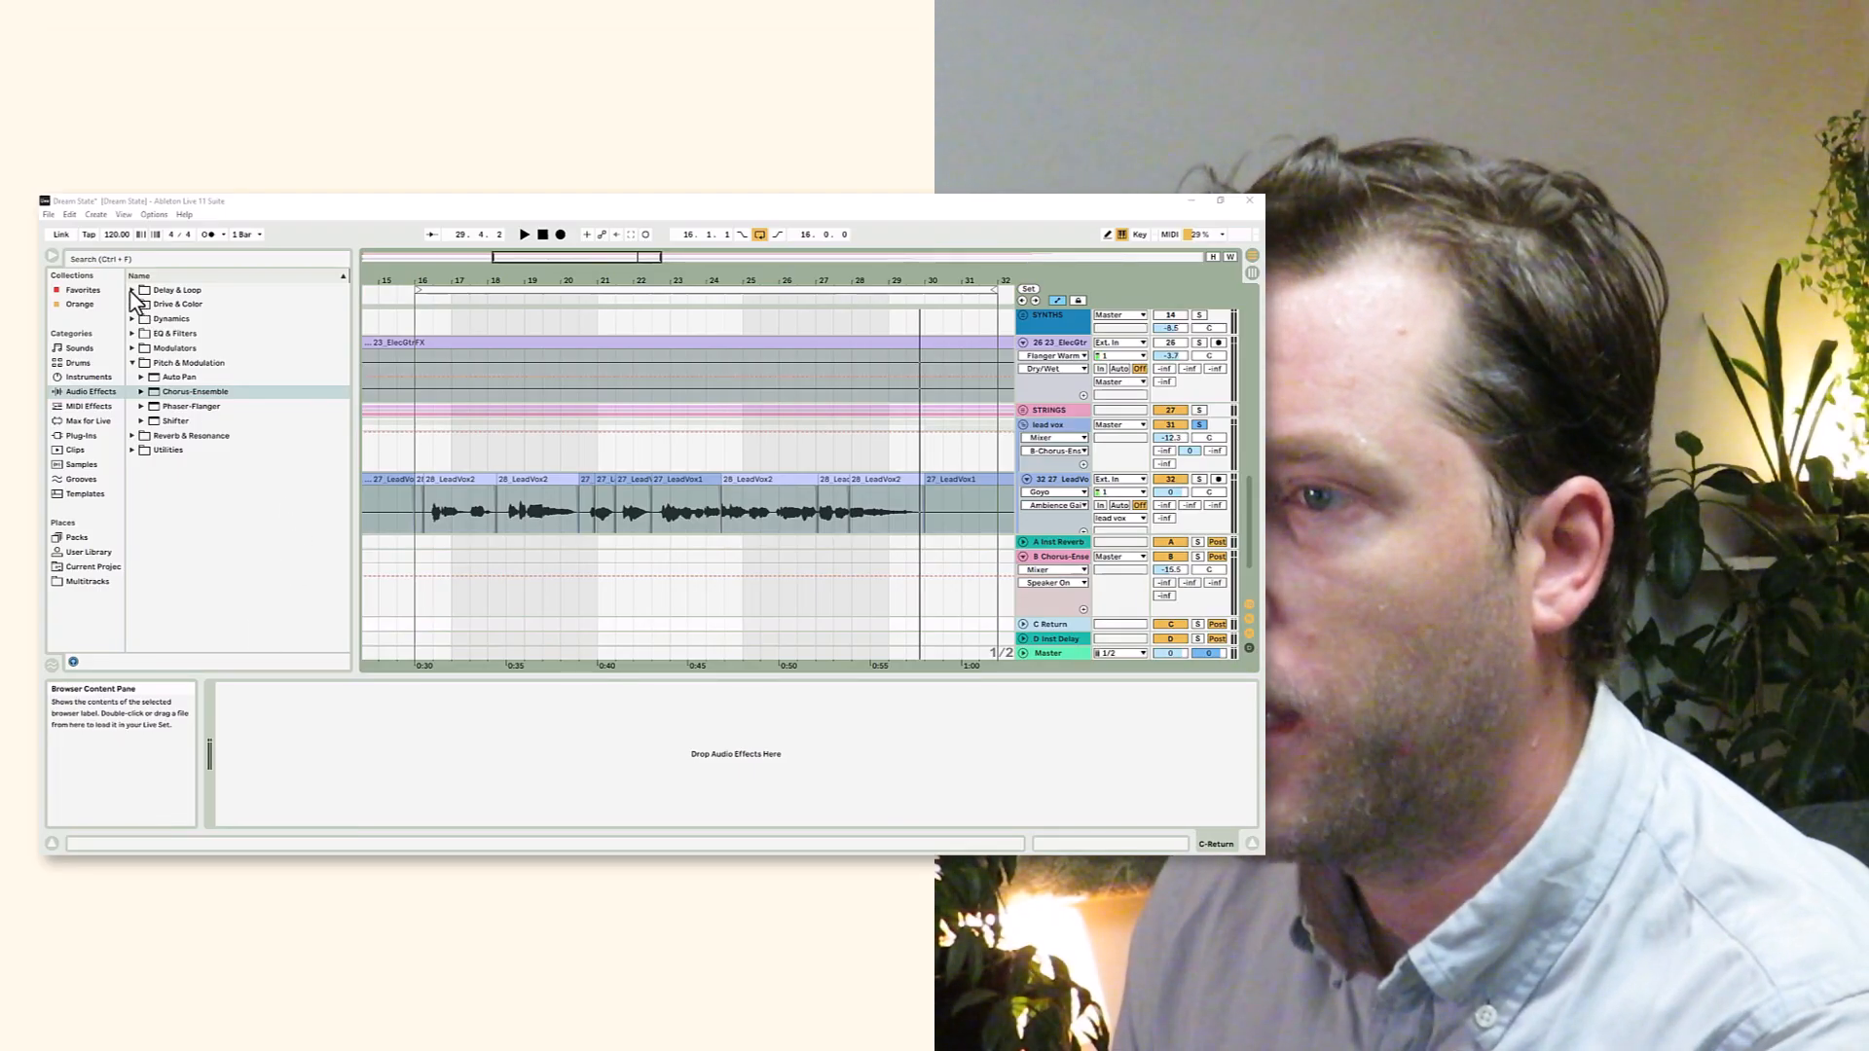
Load Delay on return C at 100% wet, with the filter off and unsynced left and right times of 1.81 ms
click(132, 290)
double_click(171, 318)
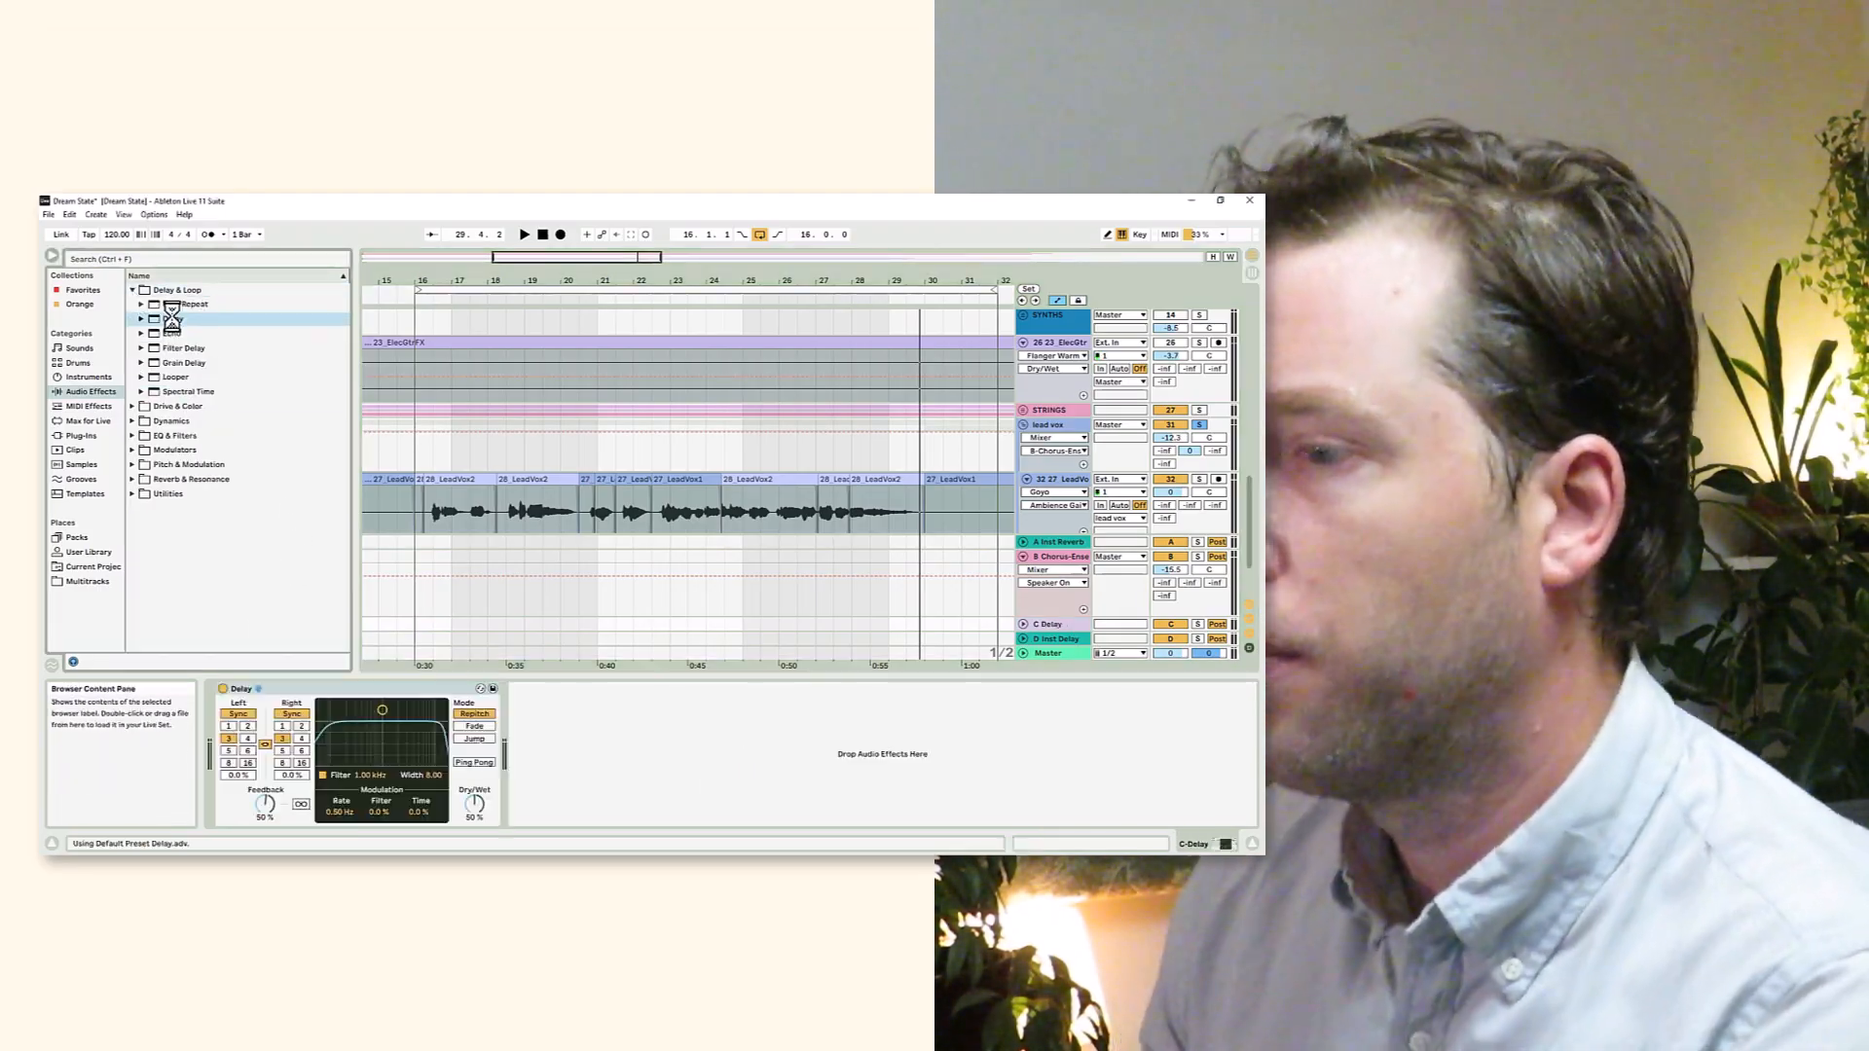
drag(474, 804, 474, 730)
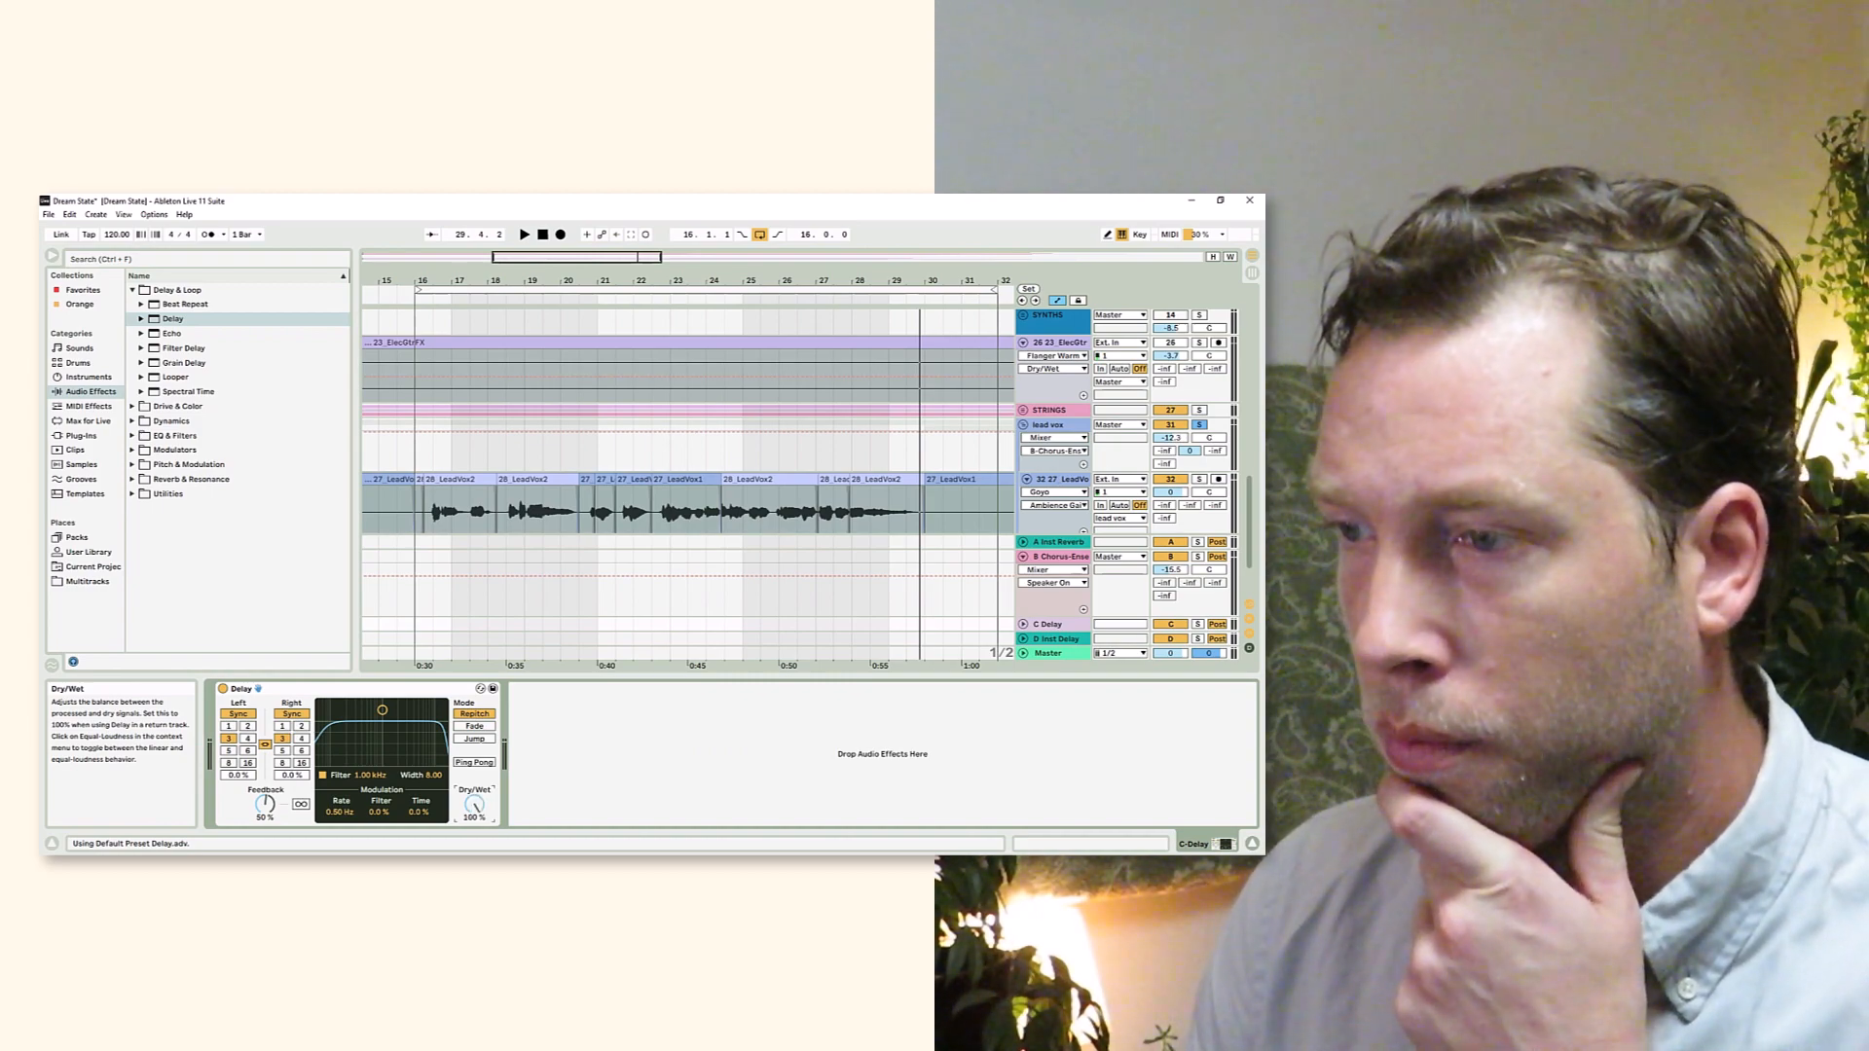
click(322, 774)
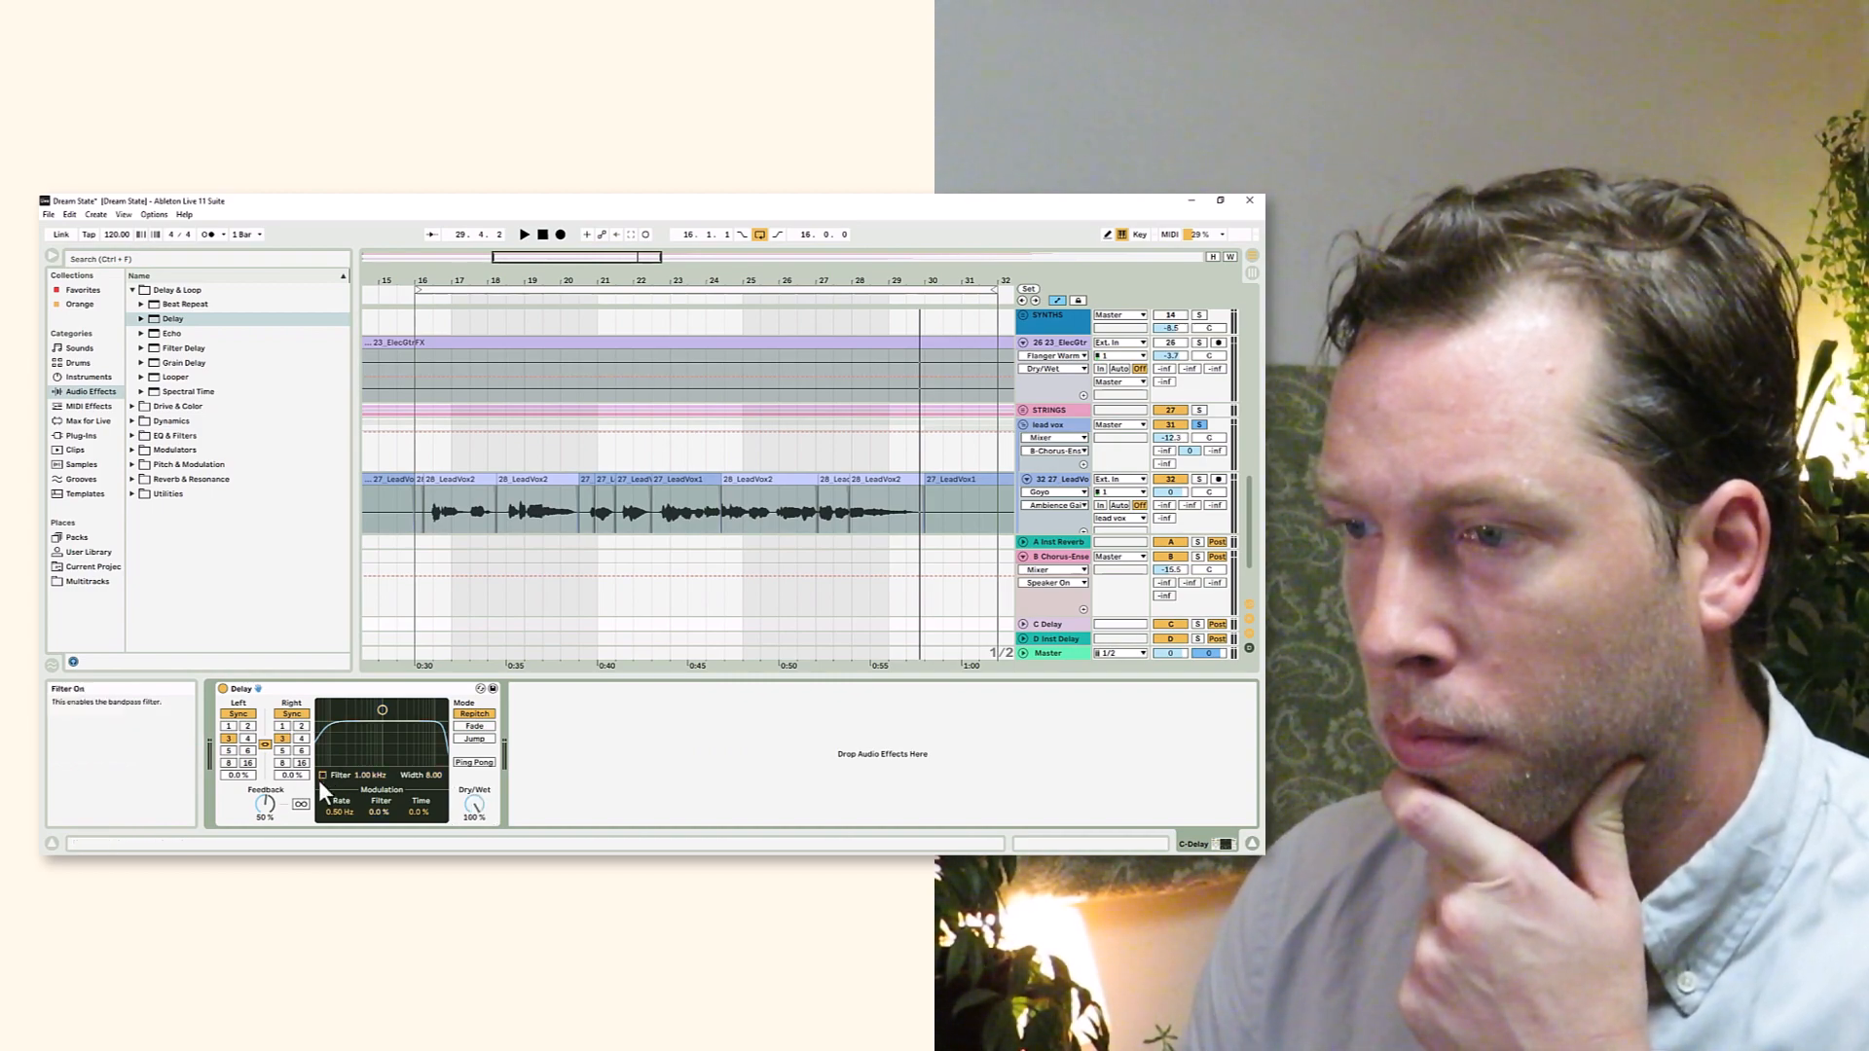
click(238, 714)
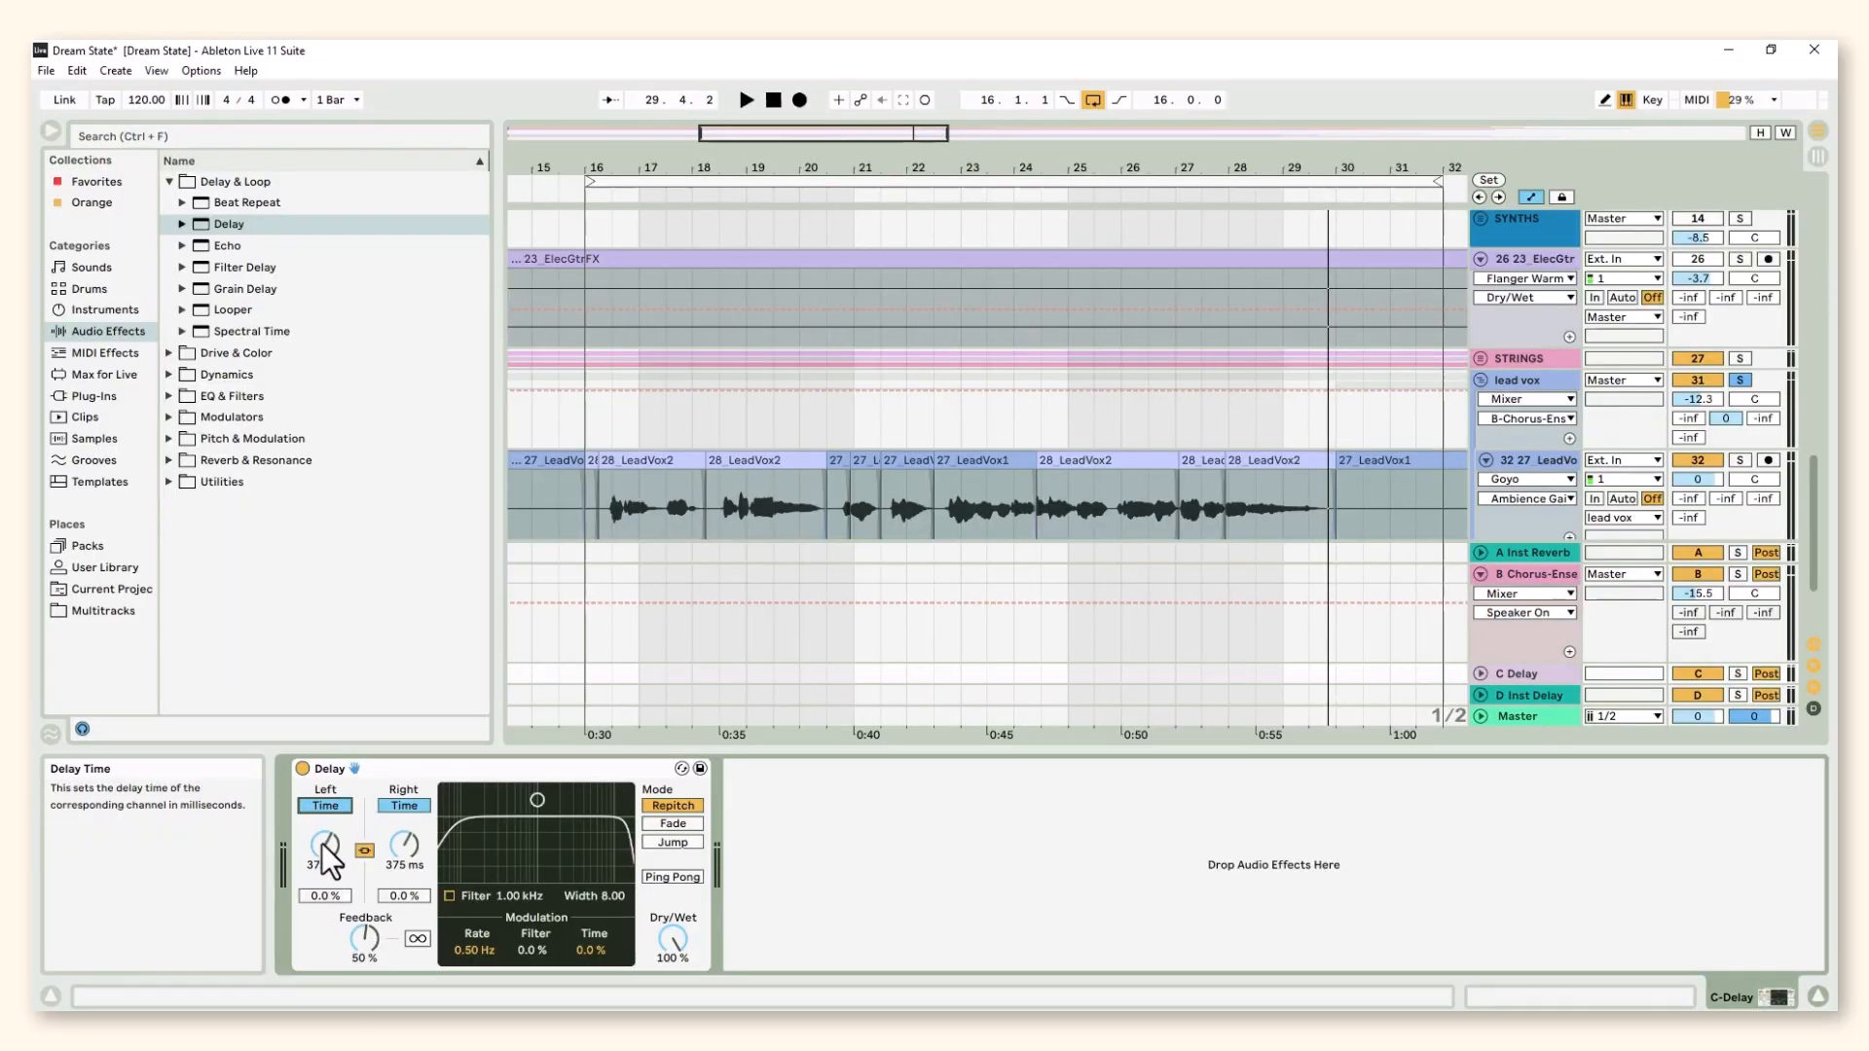
drag(324, 843, 324, 935)
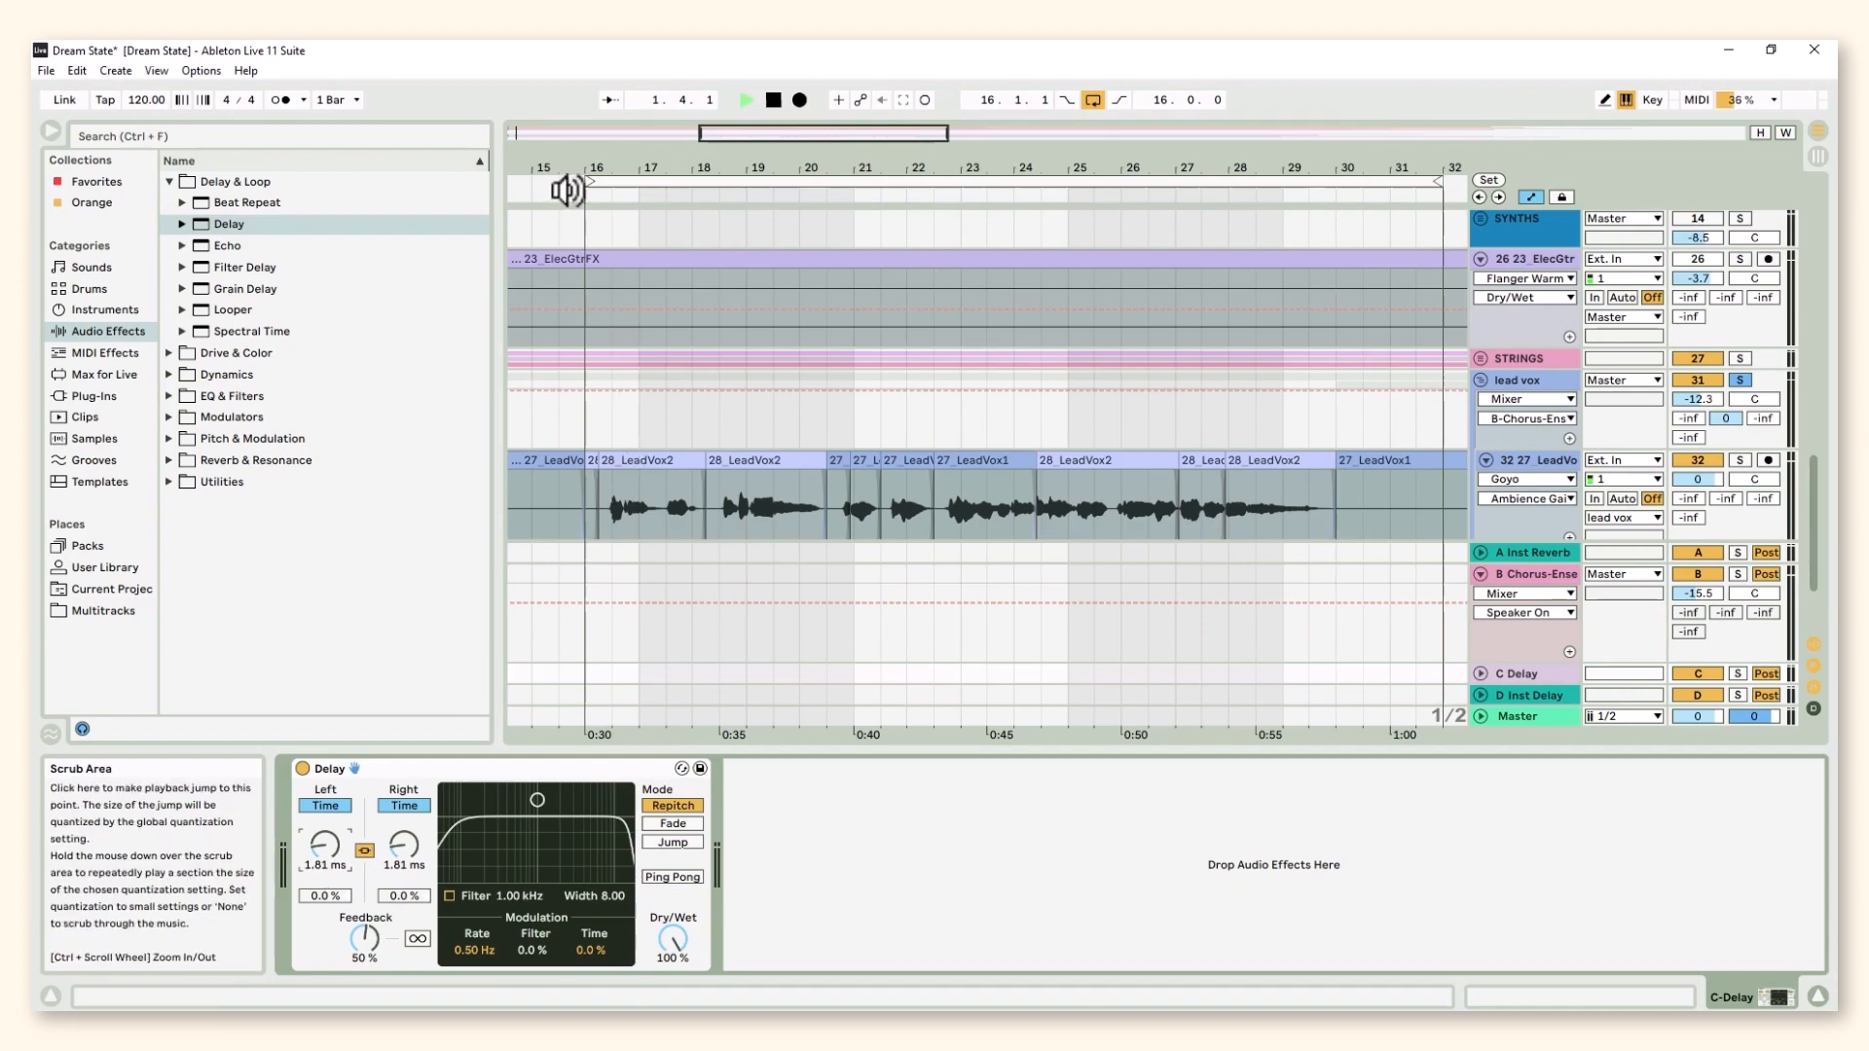
Play the section, enable ping pong with 60% feedback on the Delay, and send lead vox to its return at 0 dB
click(582, 251)
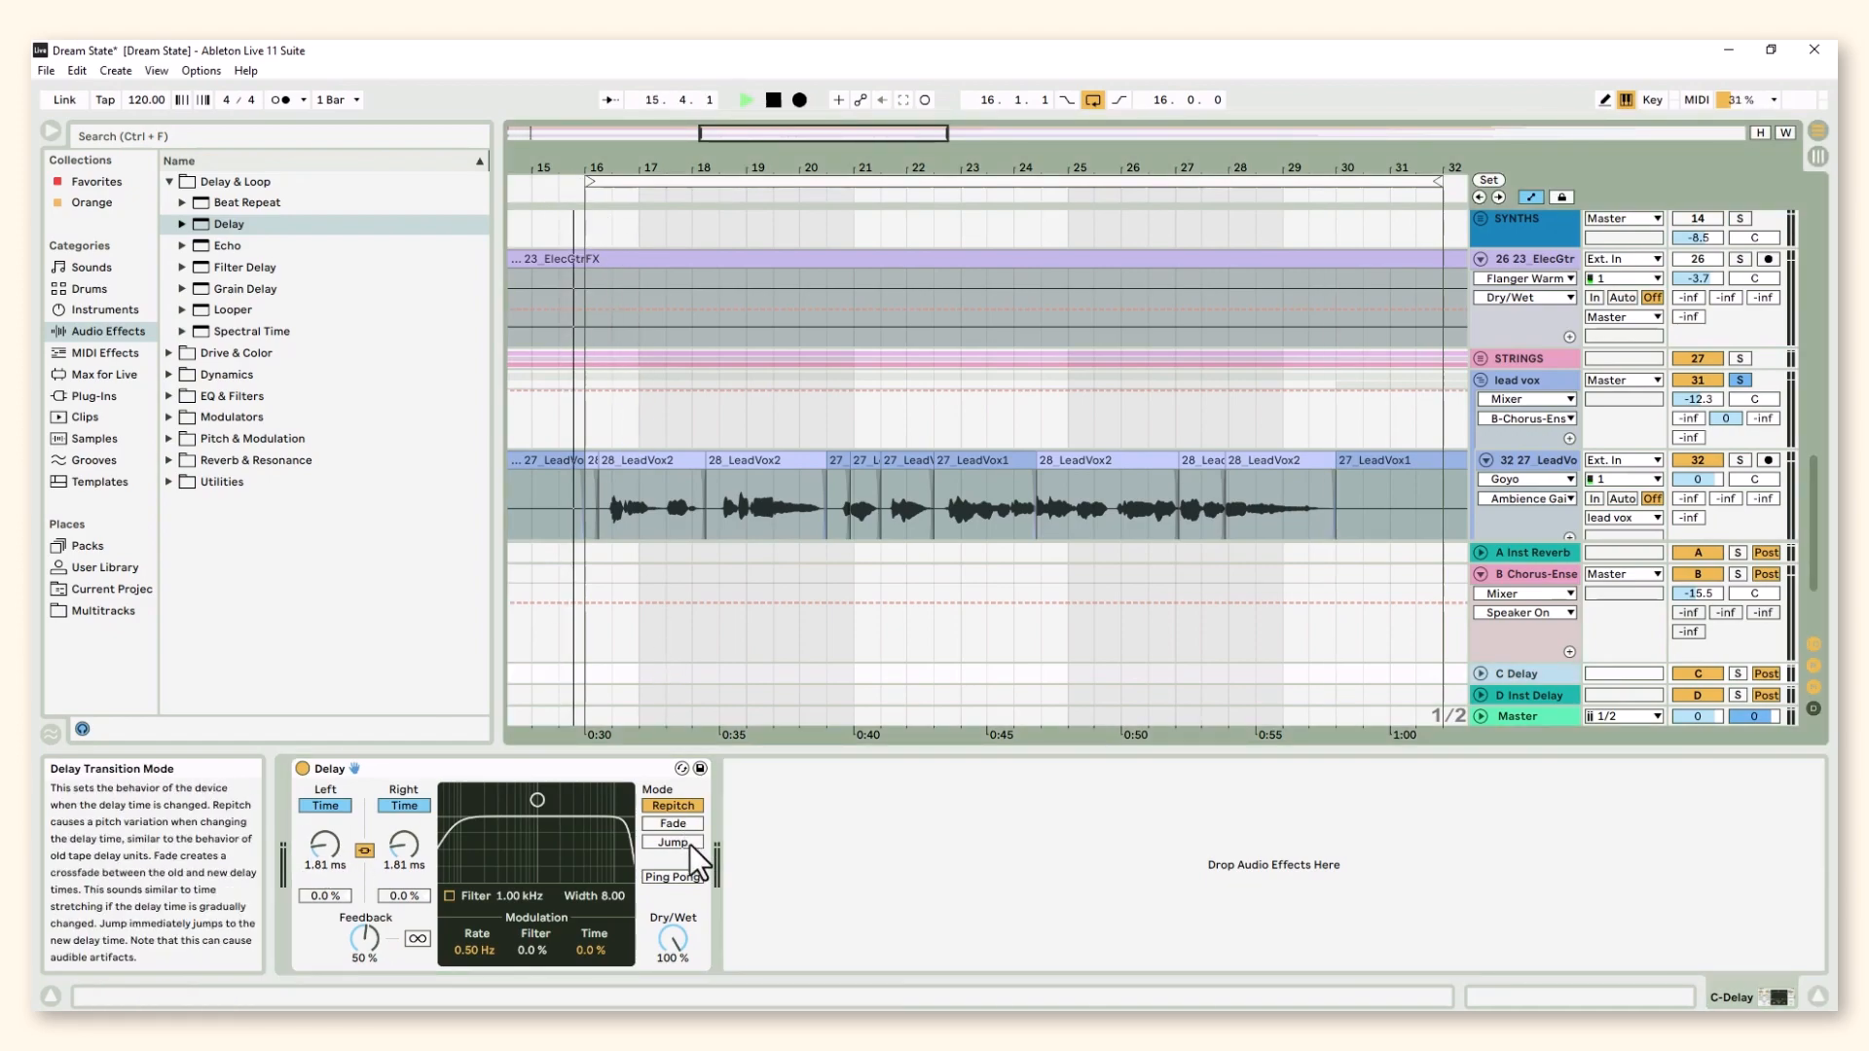
click(680, 878)
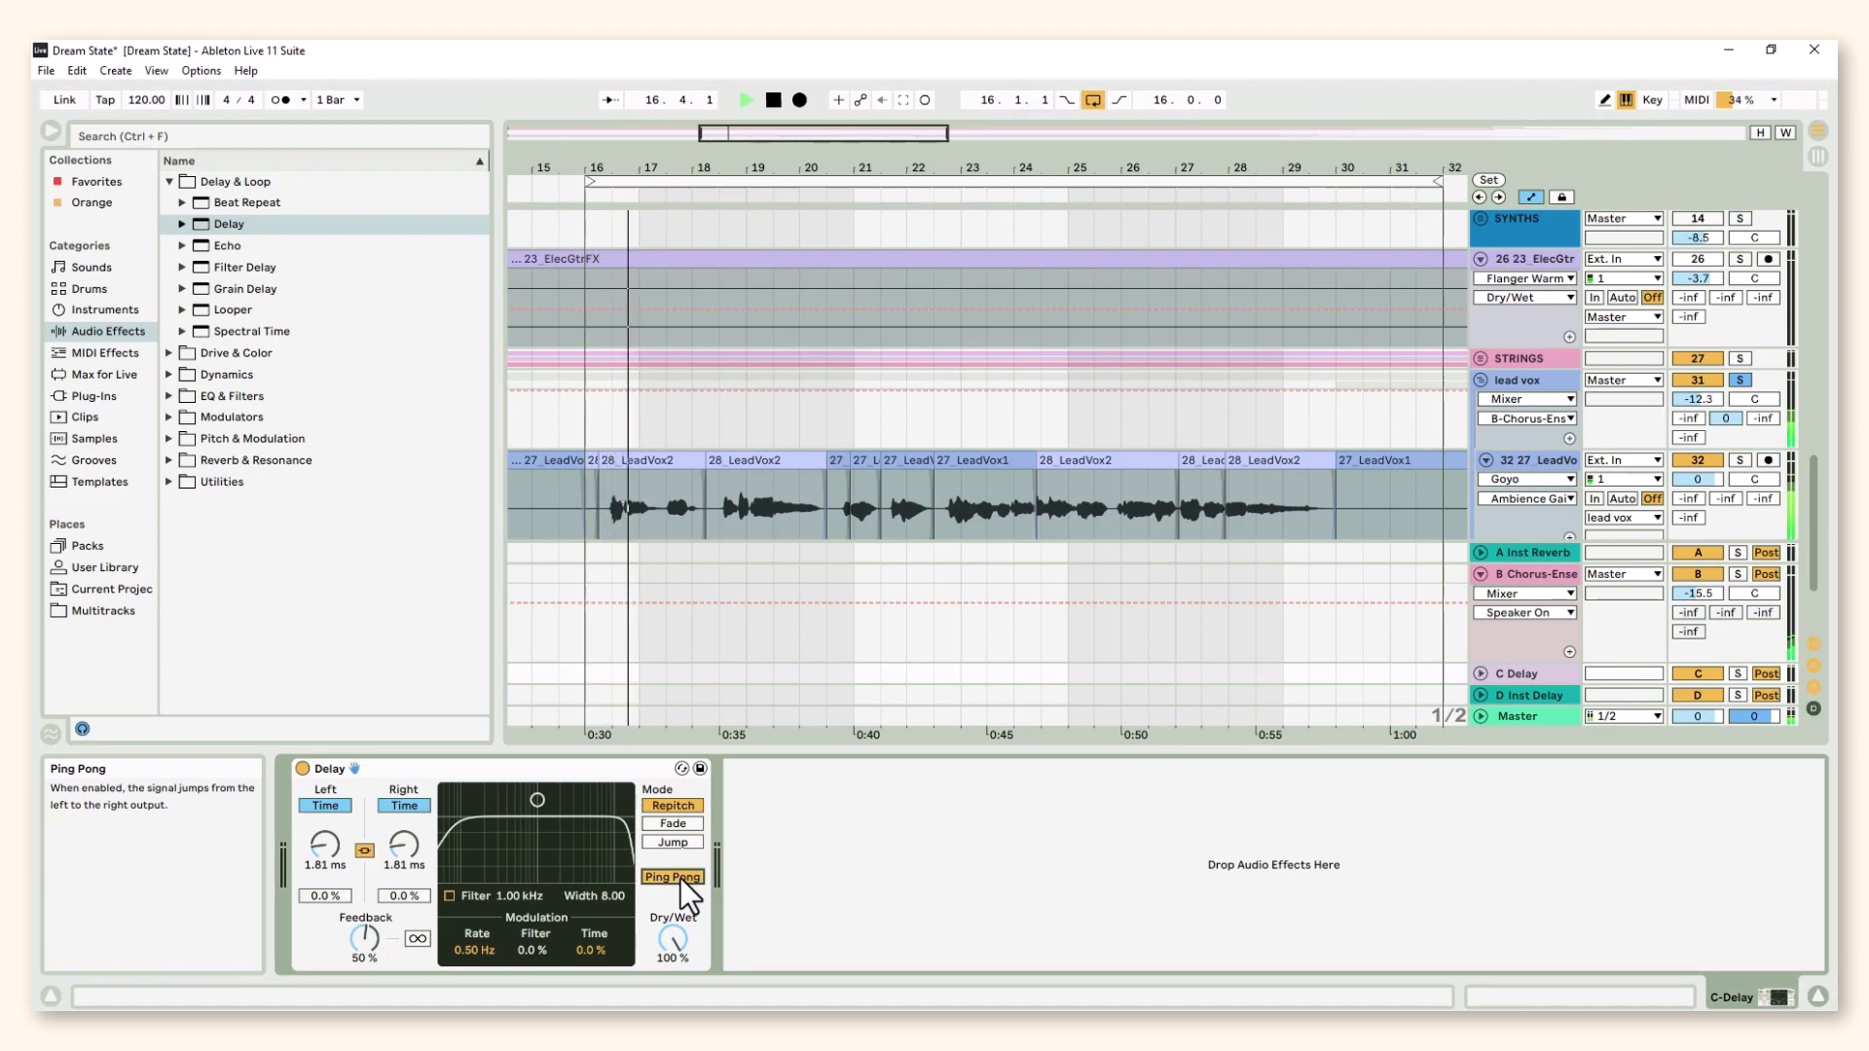
drag(372, 938, 372, 922)
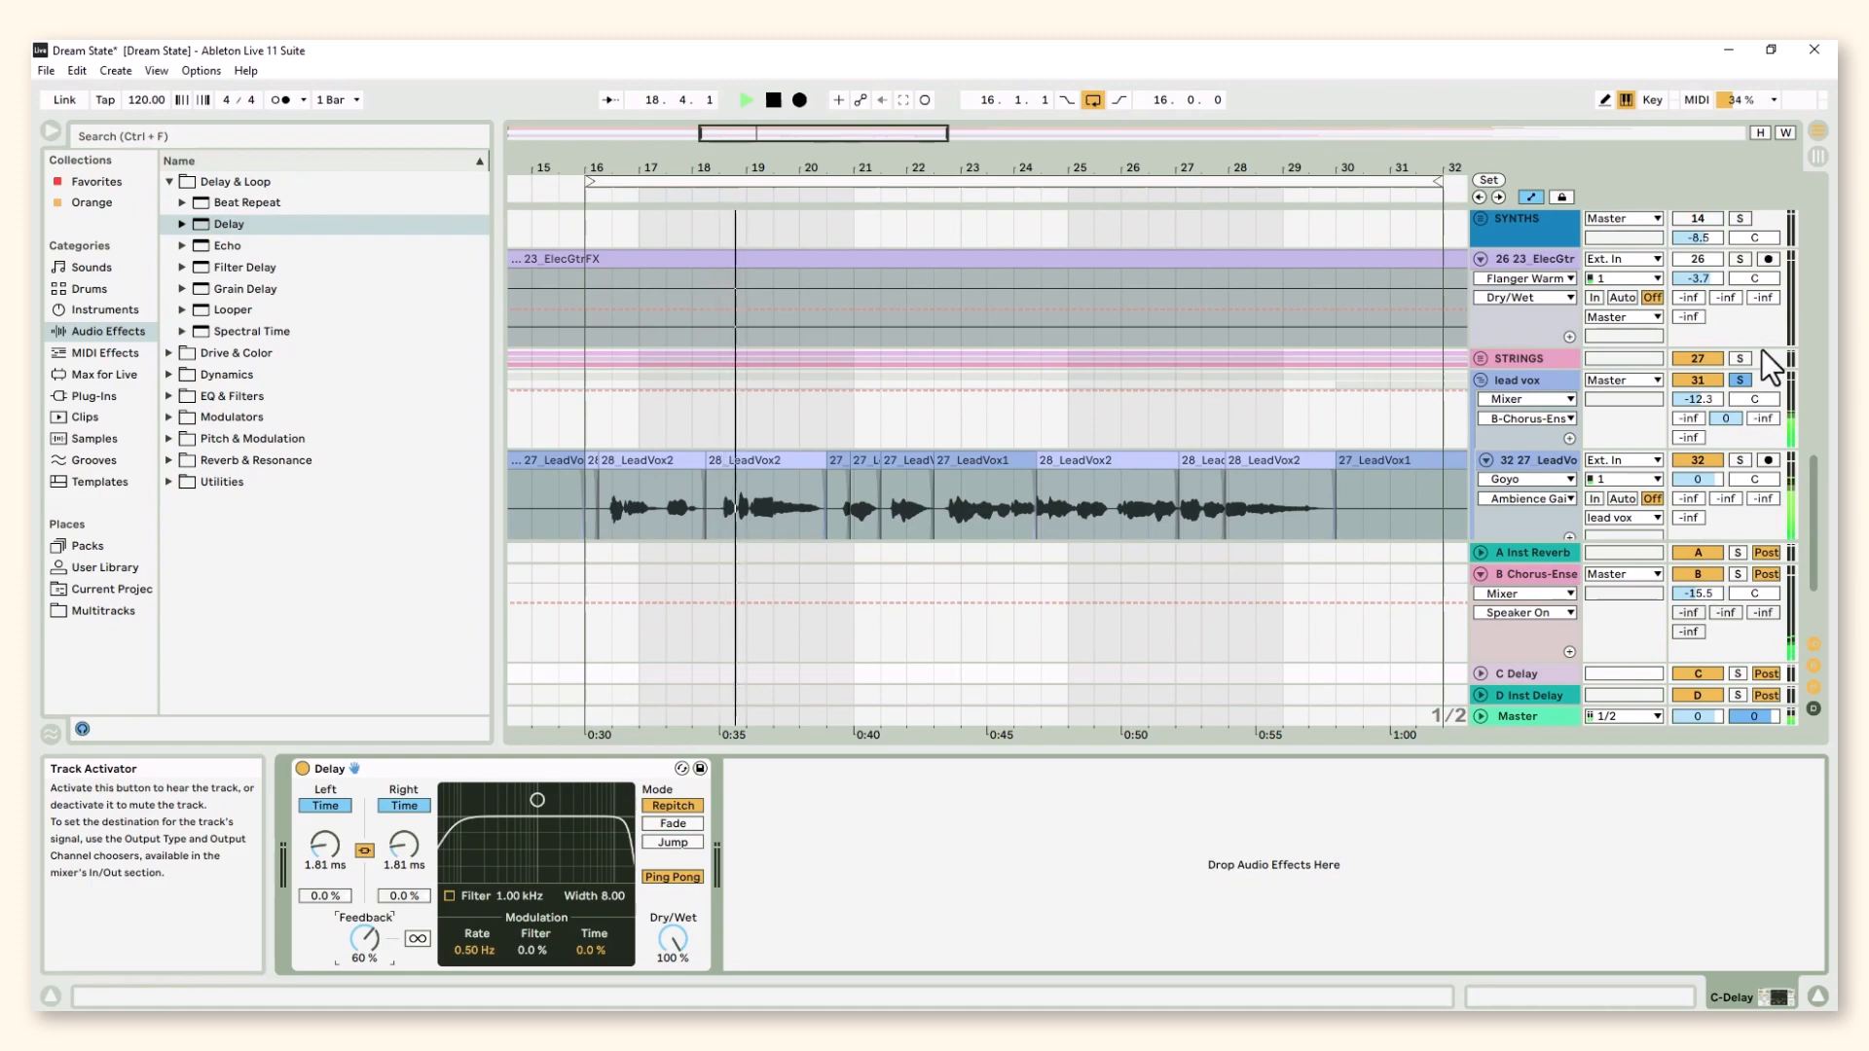
drag(1763, 419, 1762, 283)
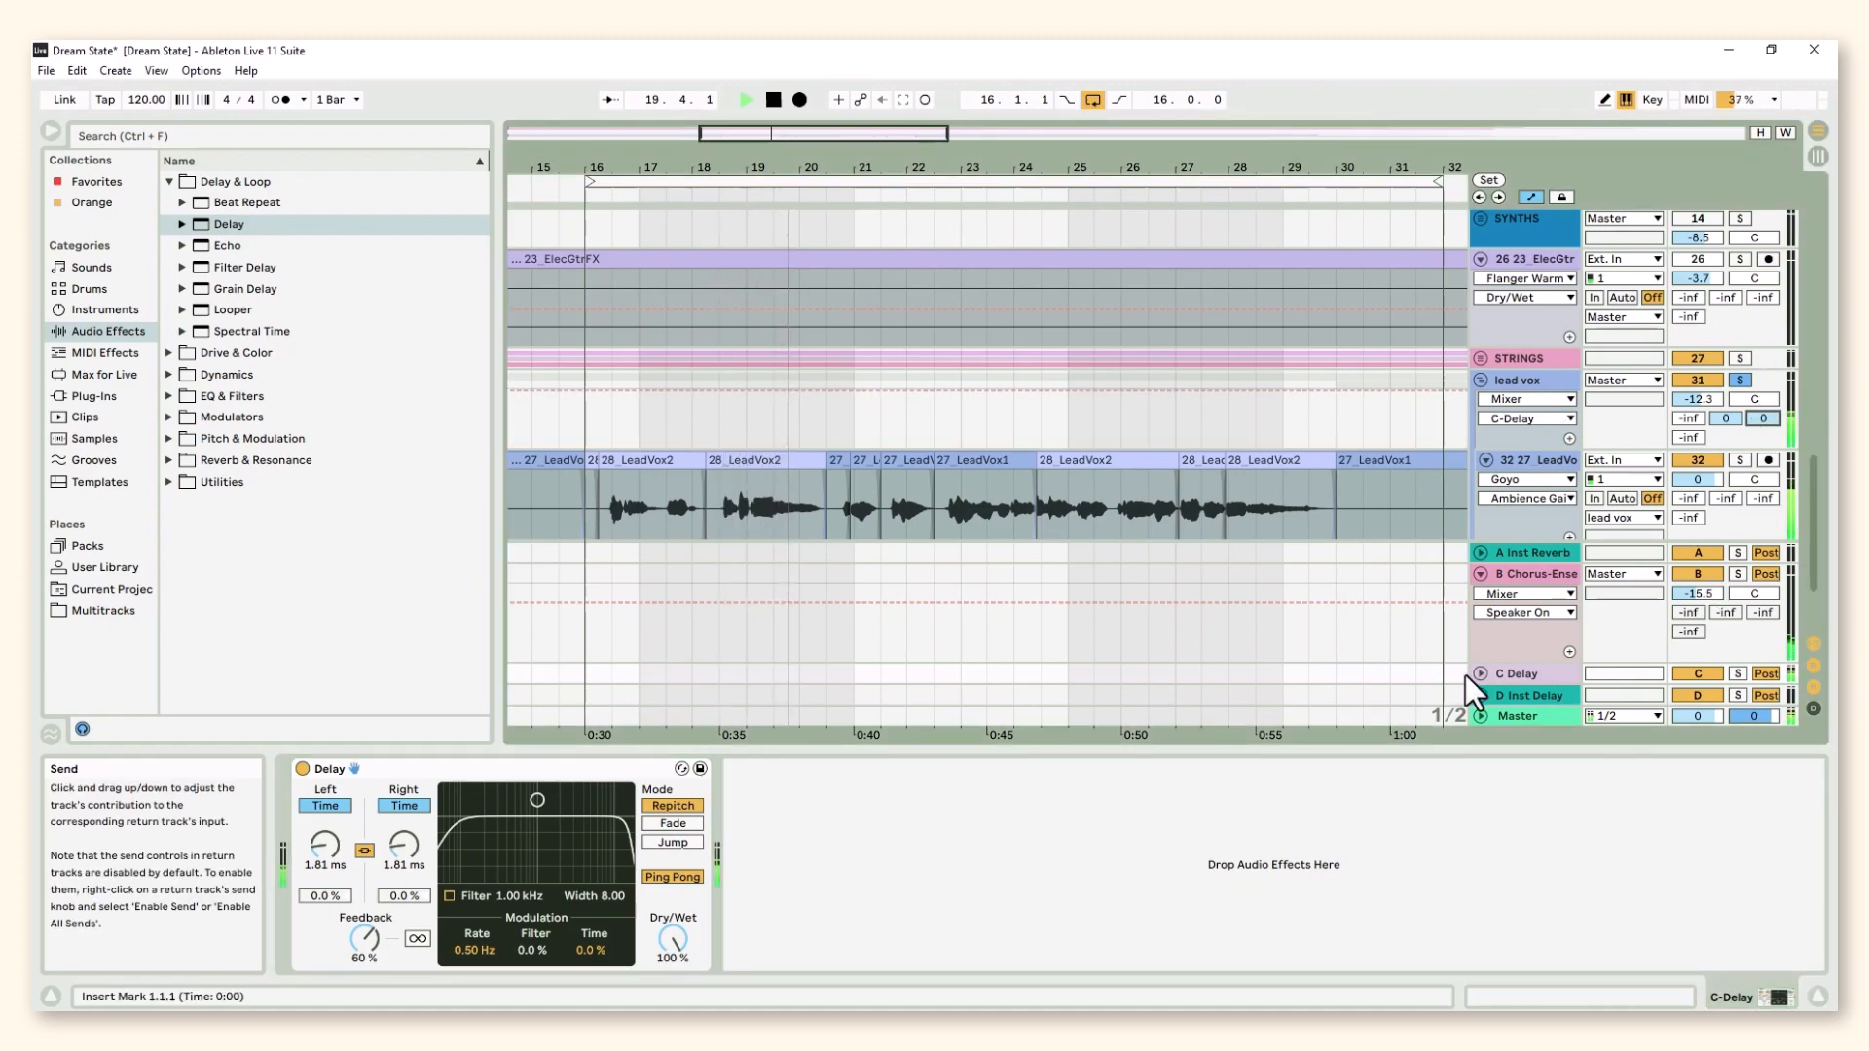
click(1481, 673)
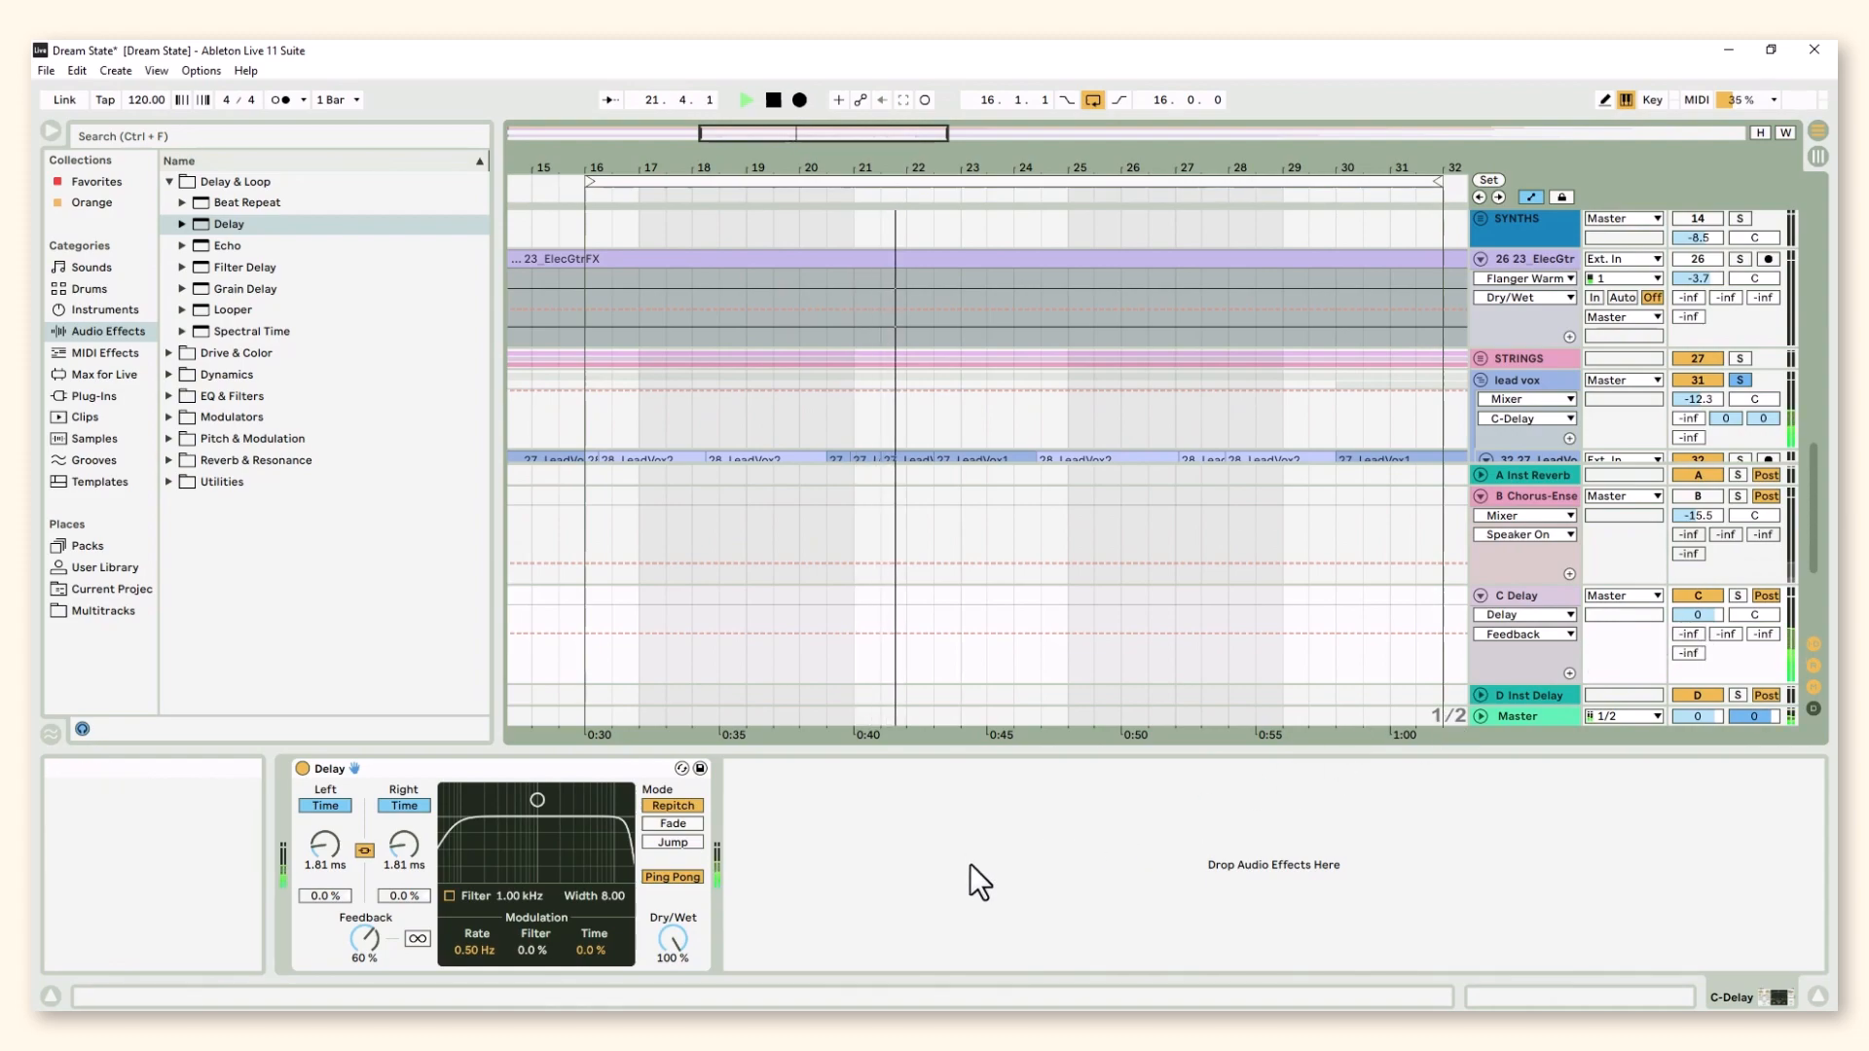
Add EQ Eight after the Delay, with a low cut at 115 Hz on band 1 and a high cut at 1.76 kHz on band 8
click(225, 395)
double_click(238, 309)
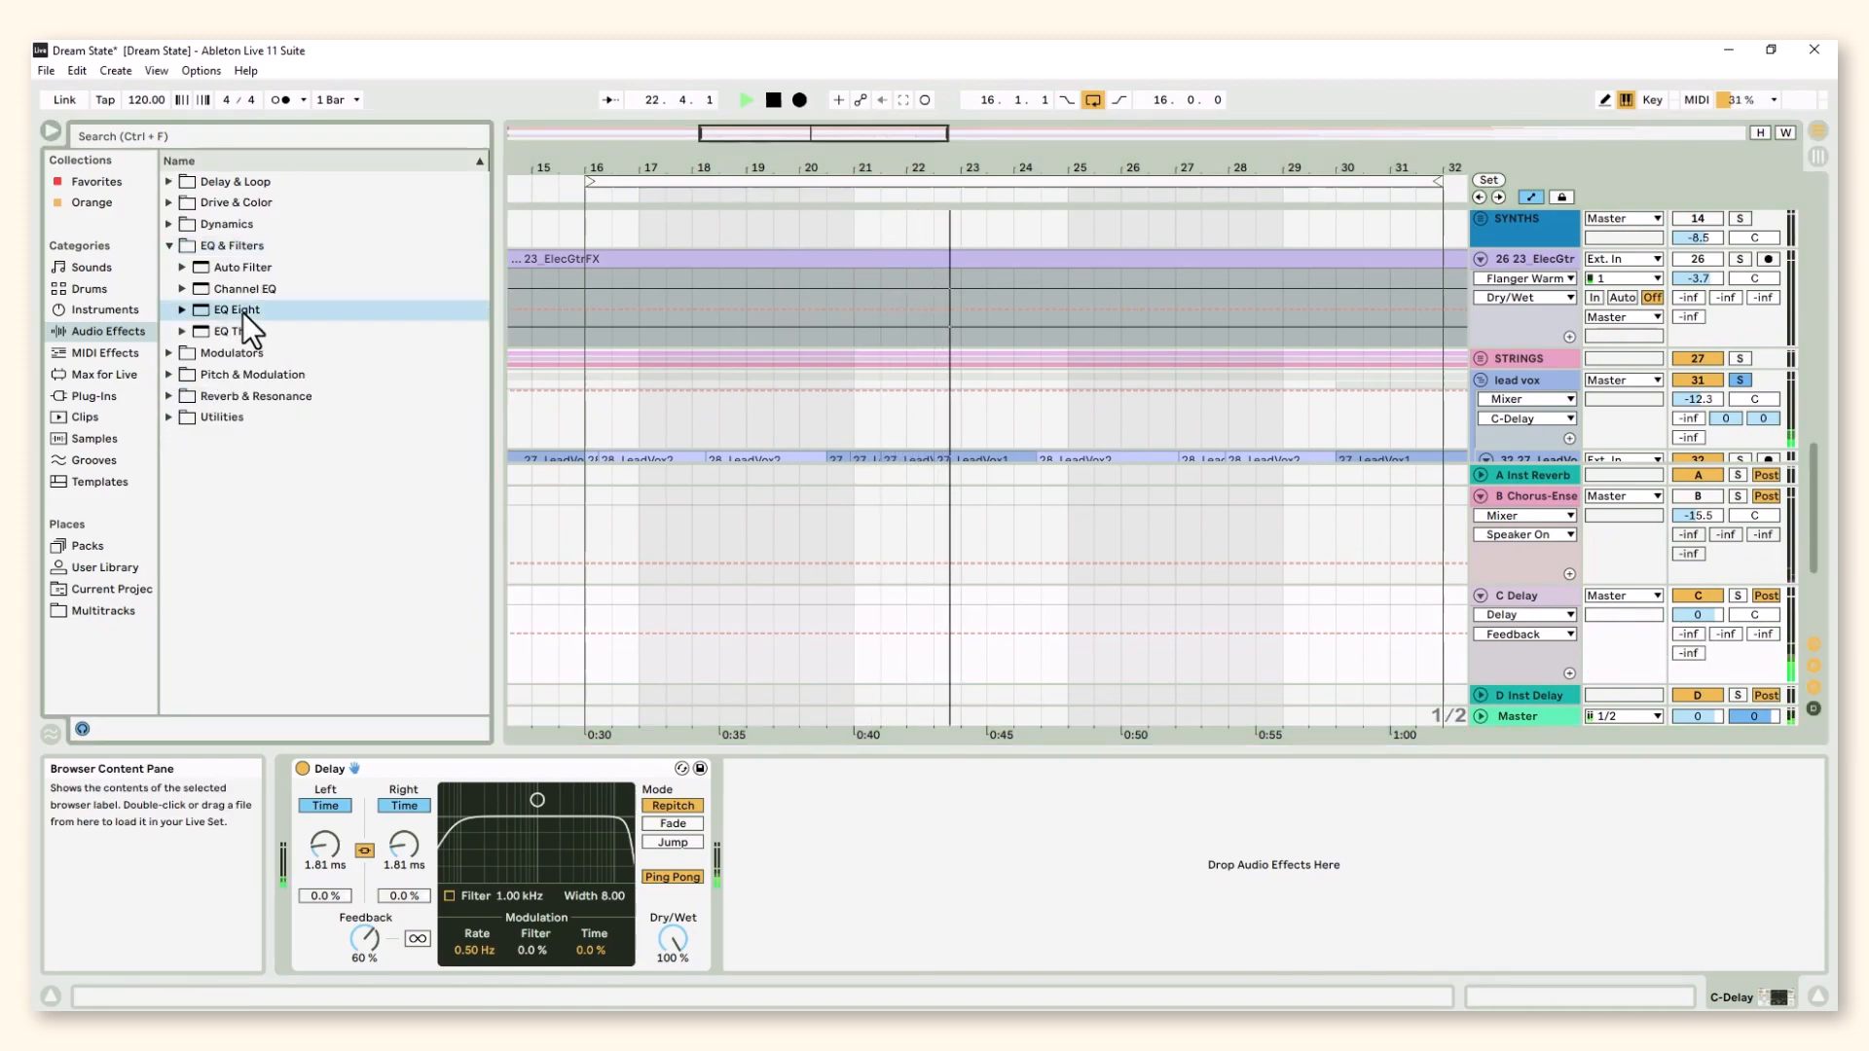
click(1173, 957)
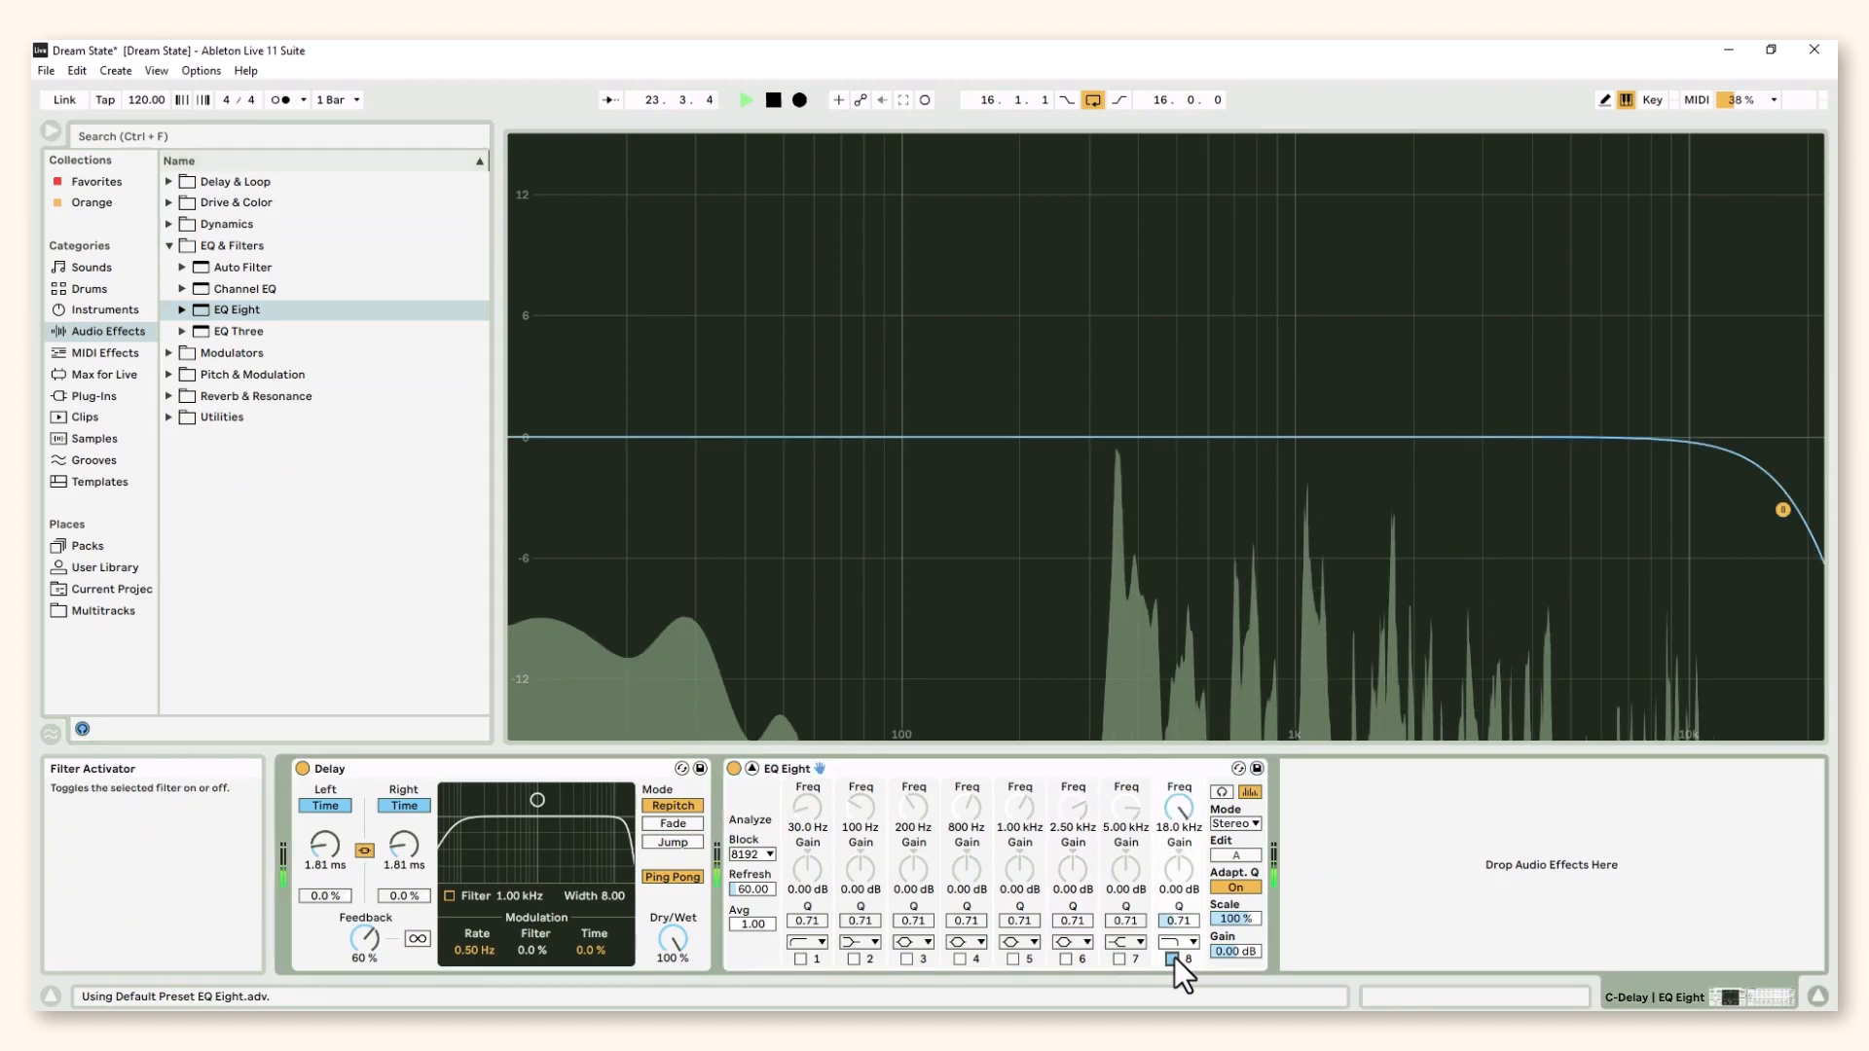
drag(1178, 806, 1178, 854)
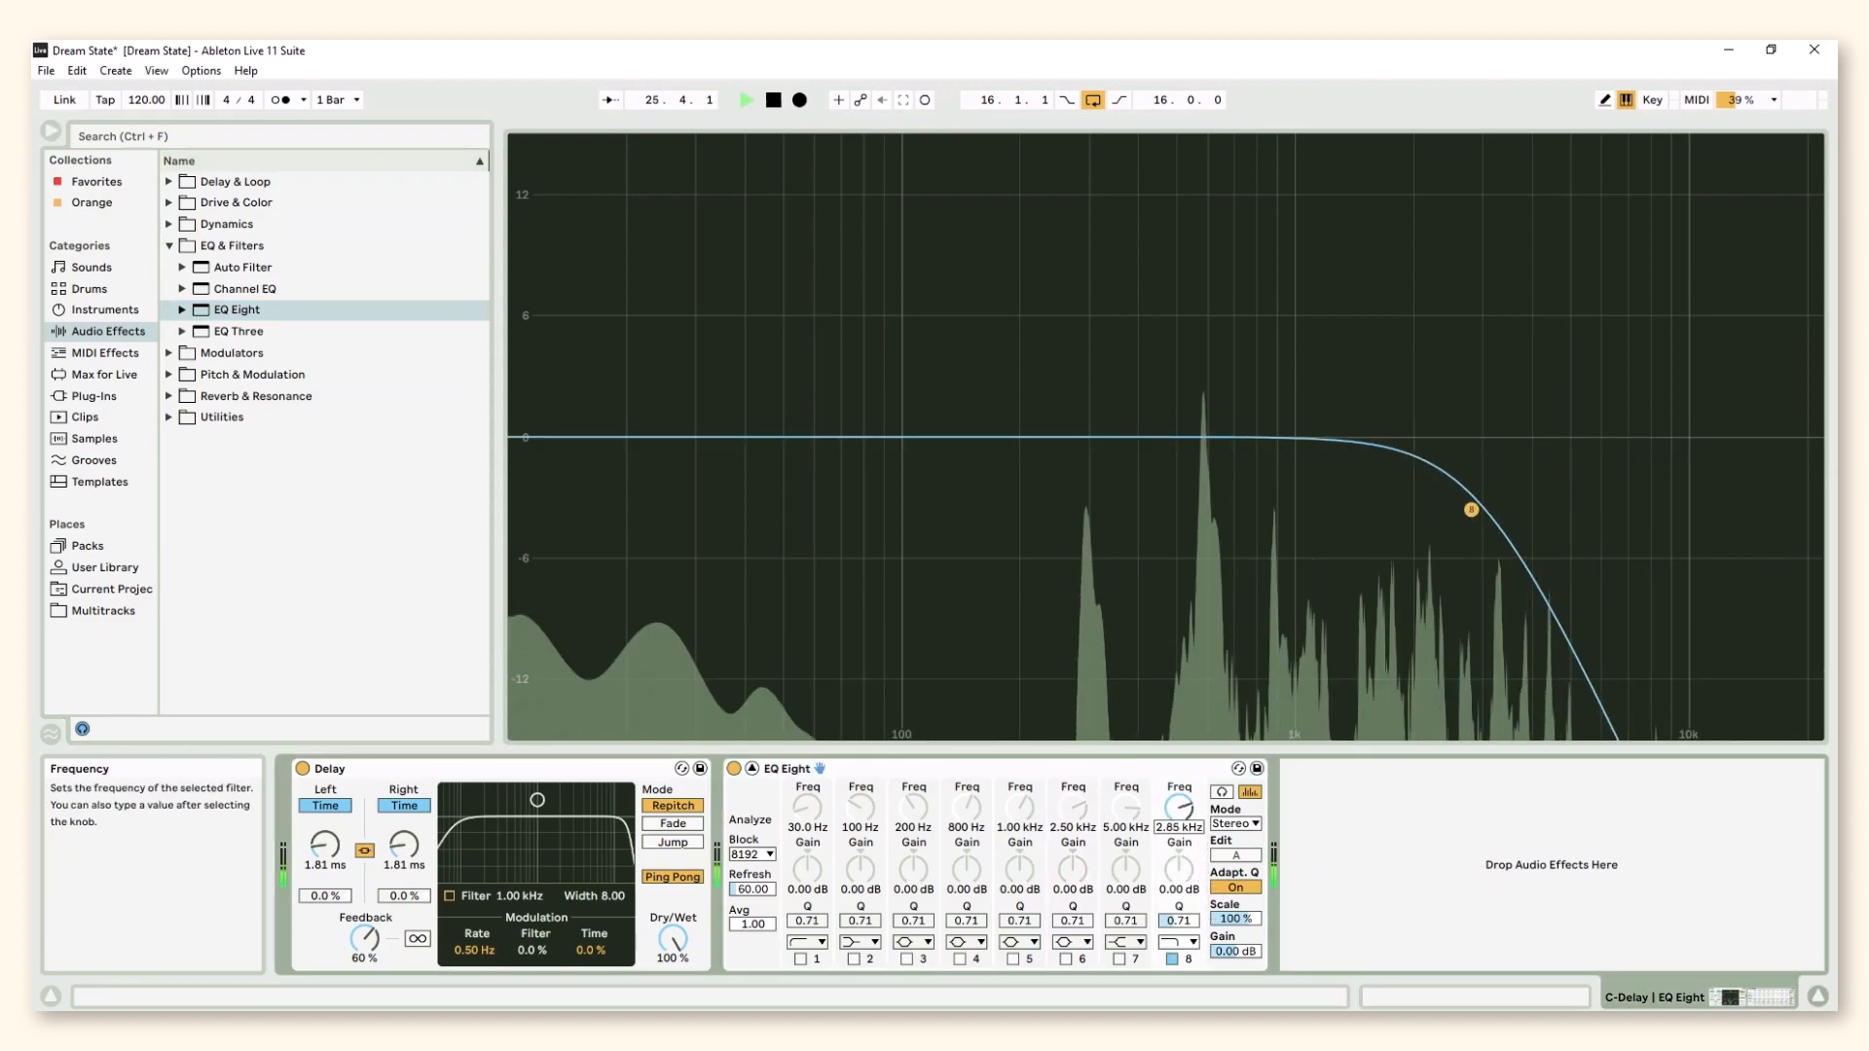
drag(1179, 854, 1178, 857)
click(800, 959)
mouse_move(808, 807)
mouse_down()
mouse_move(808, 774)
mouse_move(807, 791)
mouse_up()
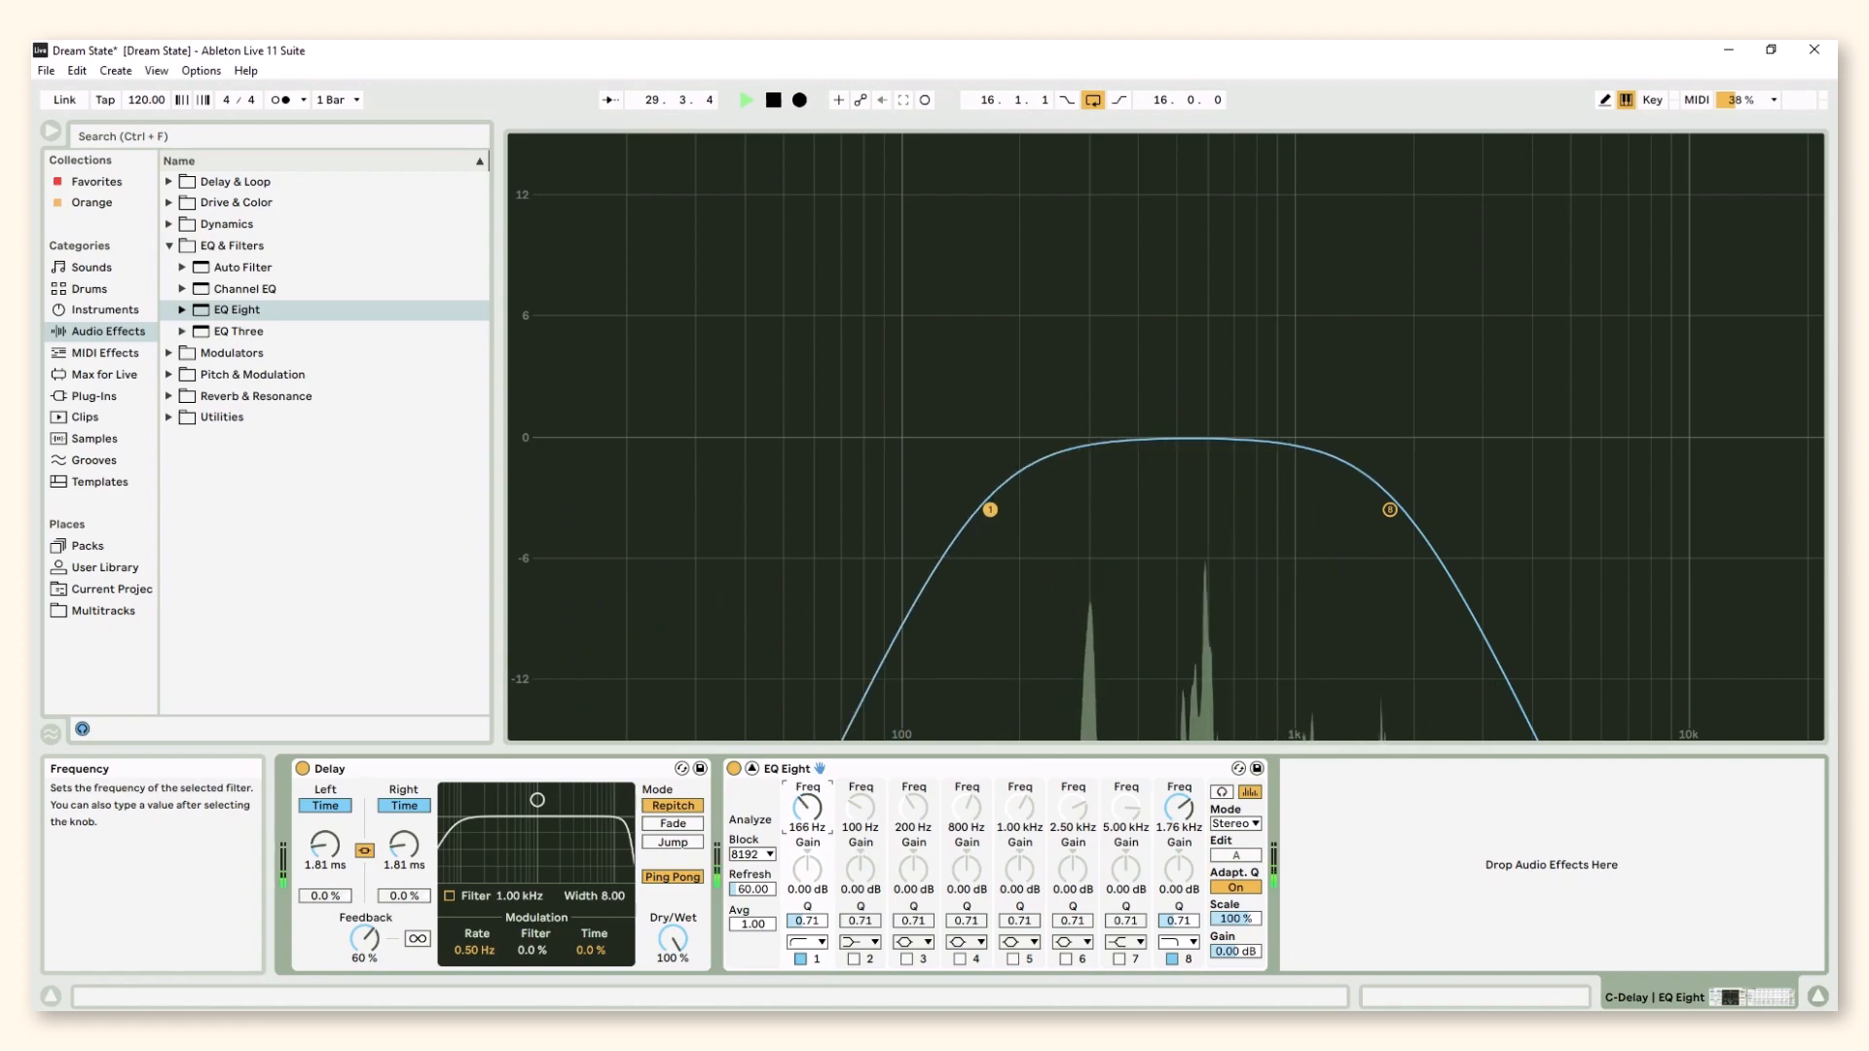
drag(808, 790, 808, 795)
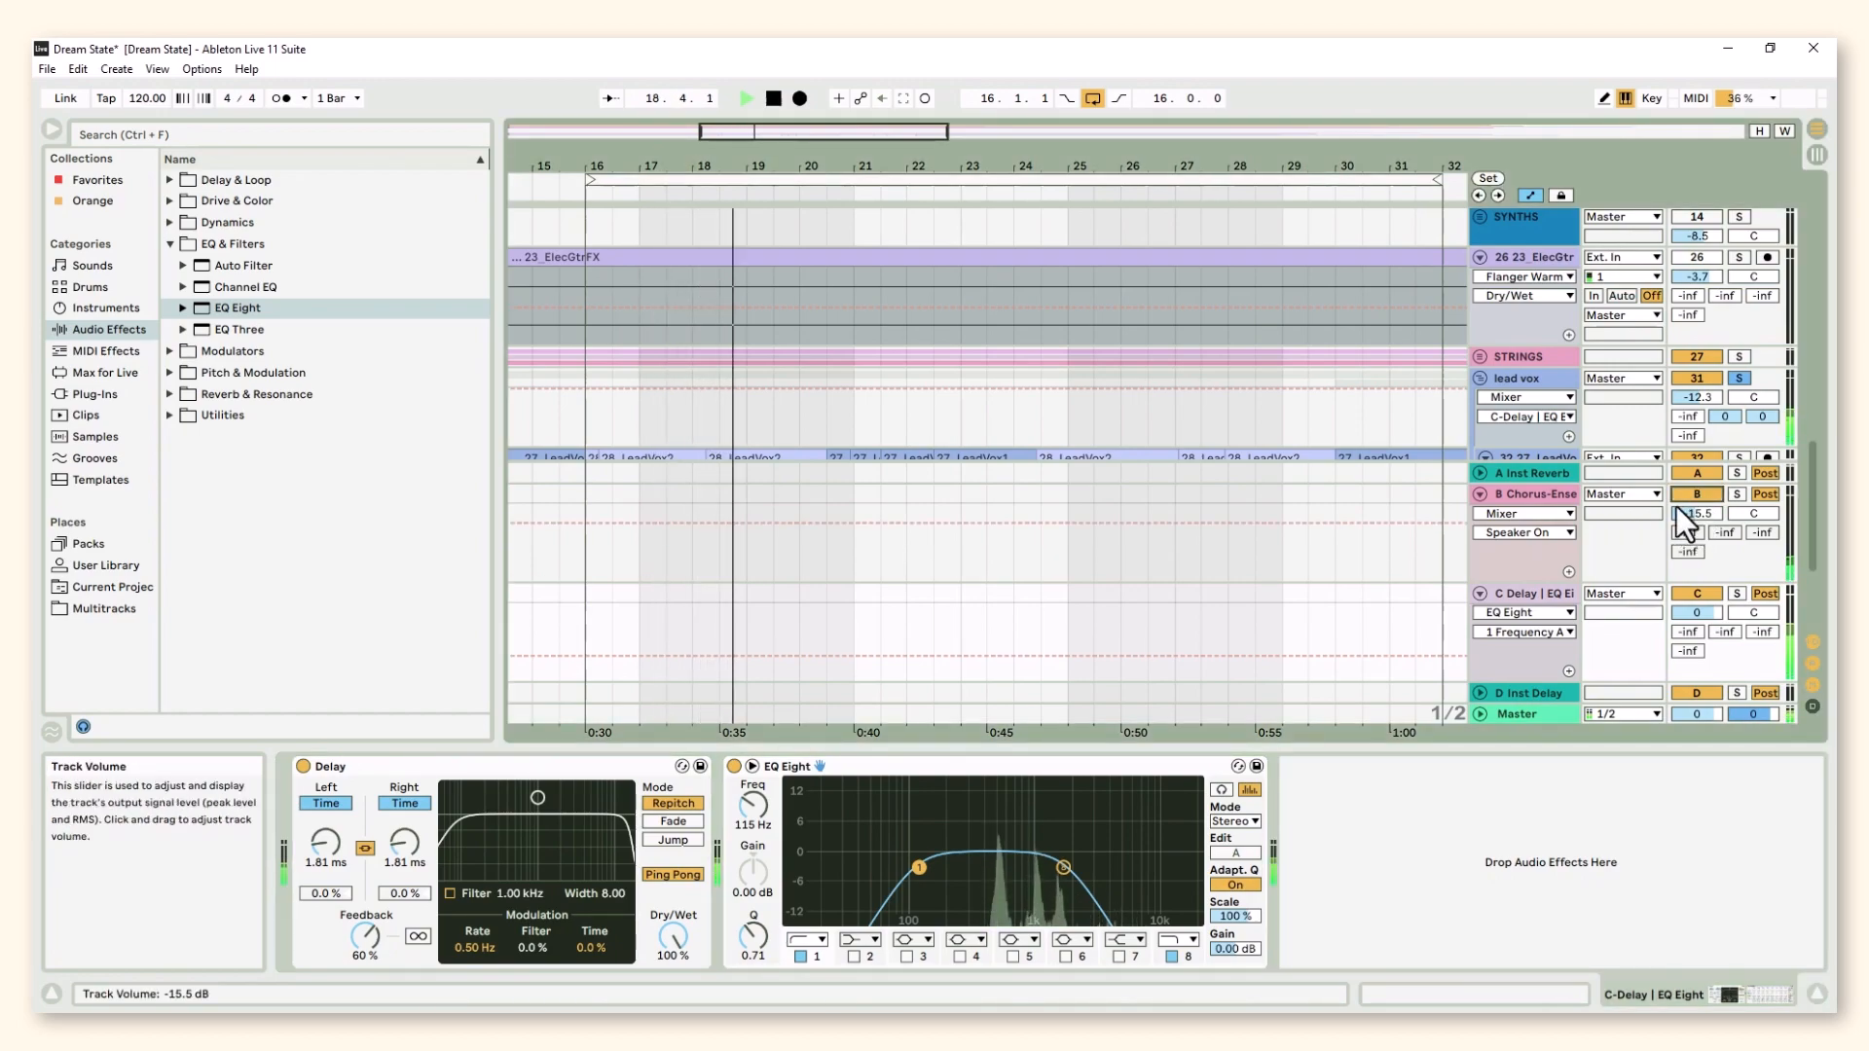
Unsolo lead vox, lower the C Delay return to -11.7 dB in the full mix, and stop playback
click(1742, 378)
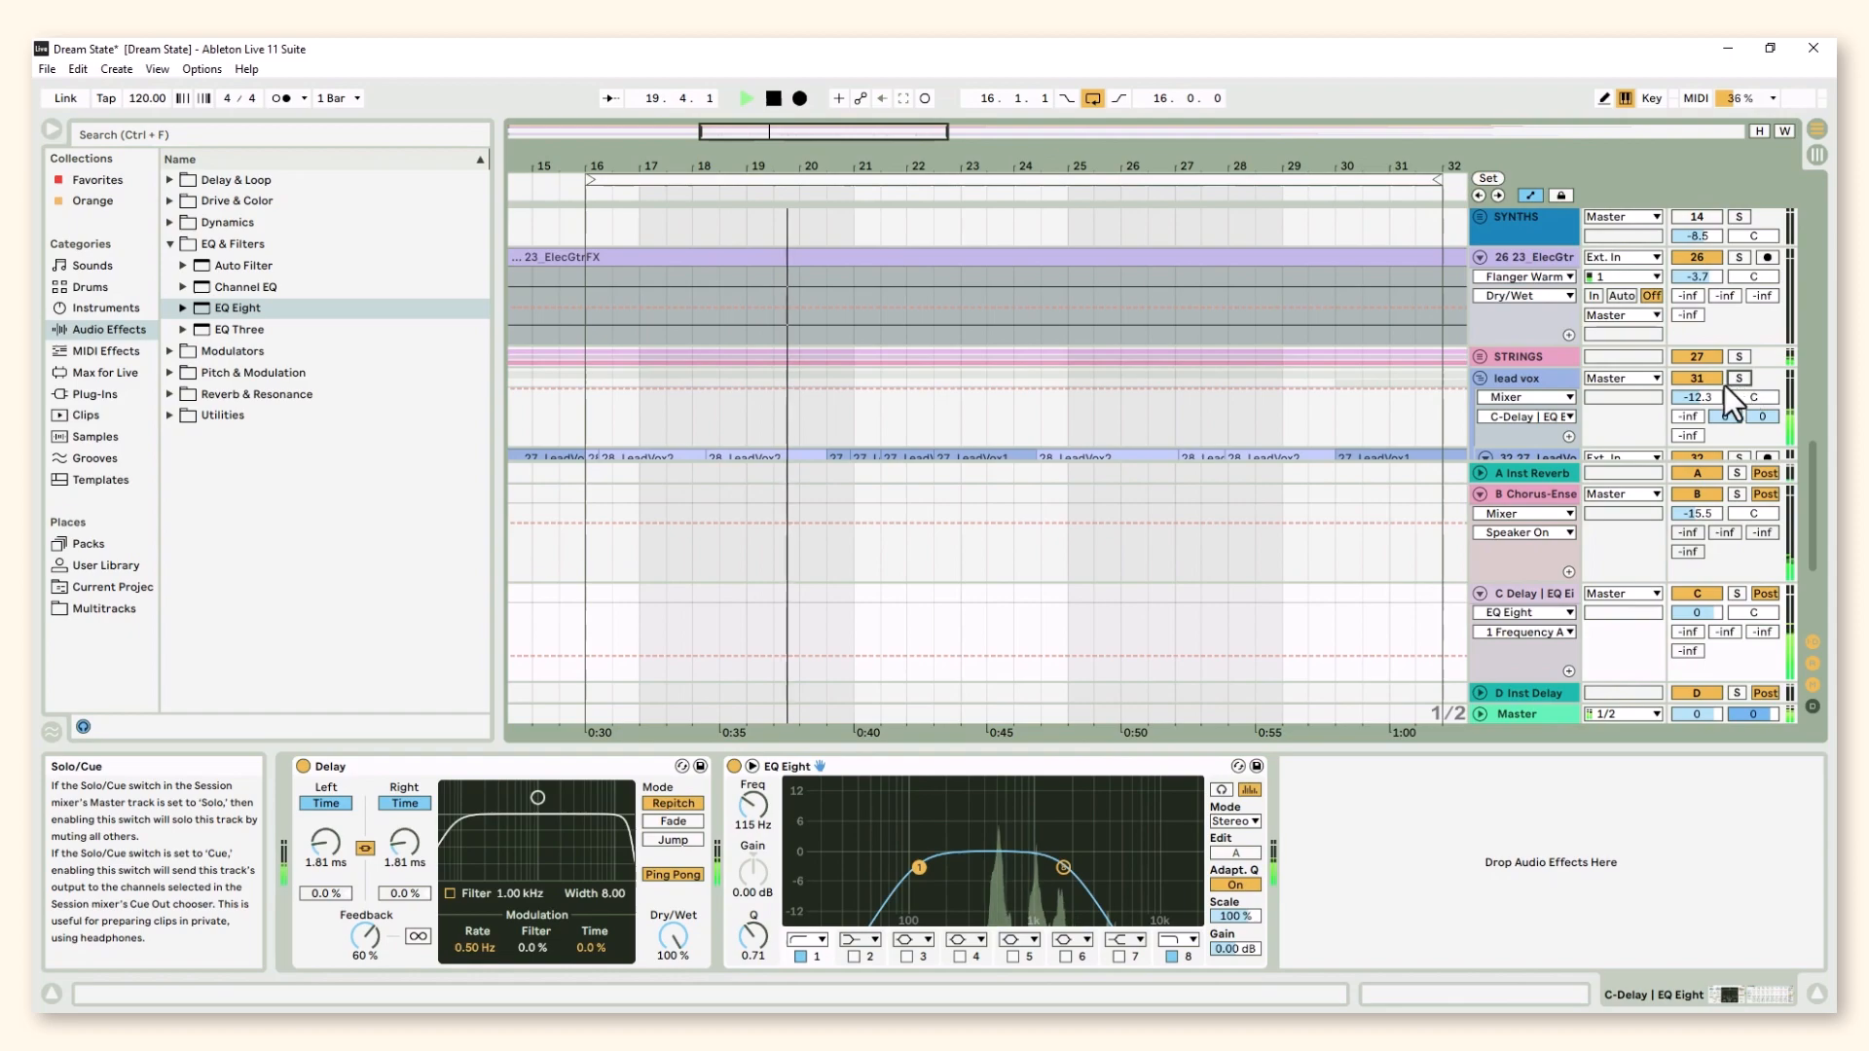
drag(1696, 610, 1696, 669)
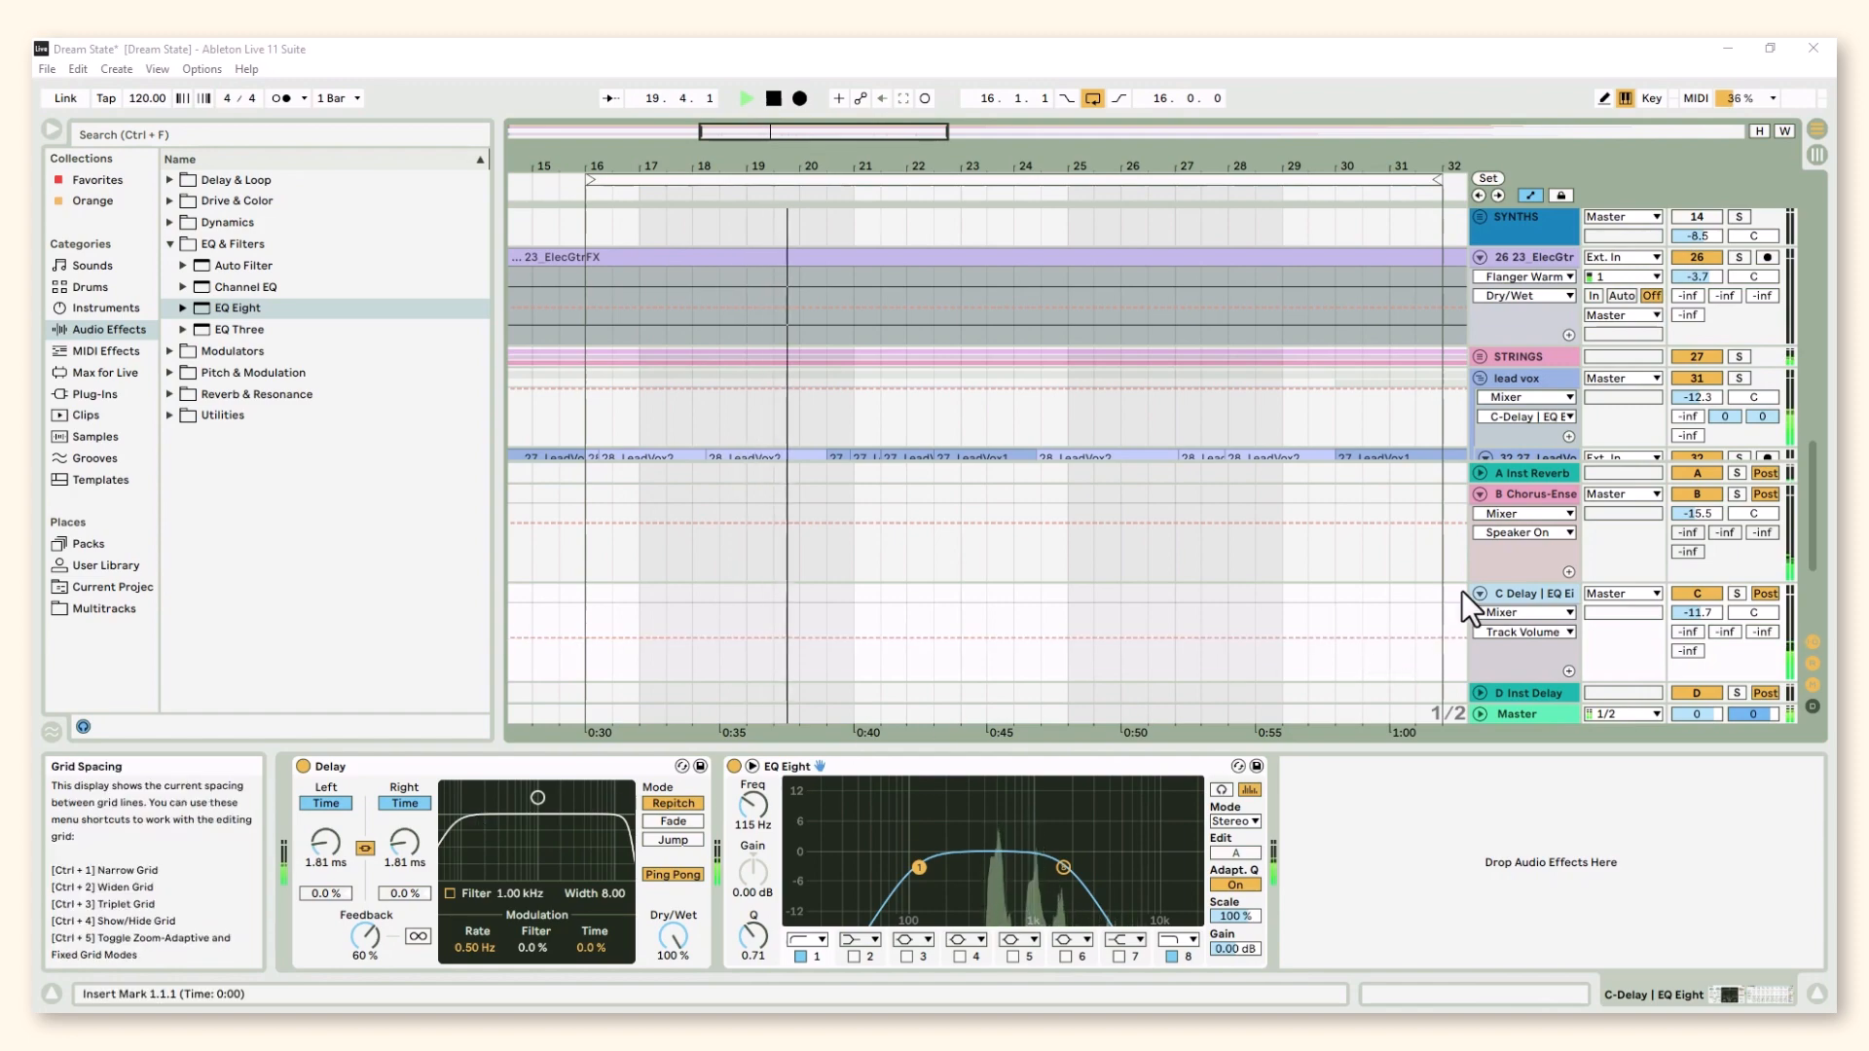
click(778, 97)
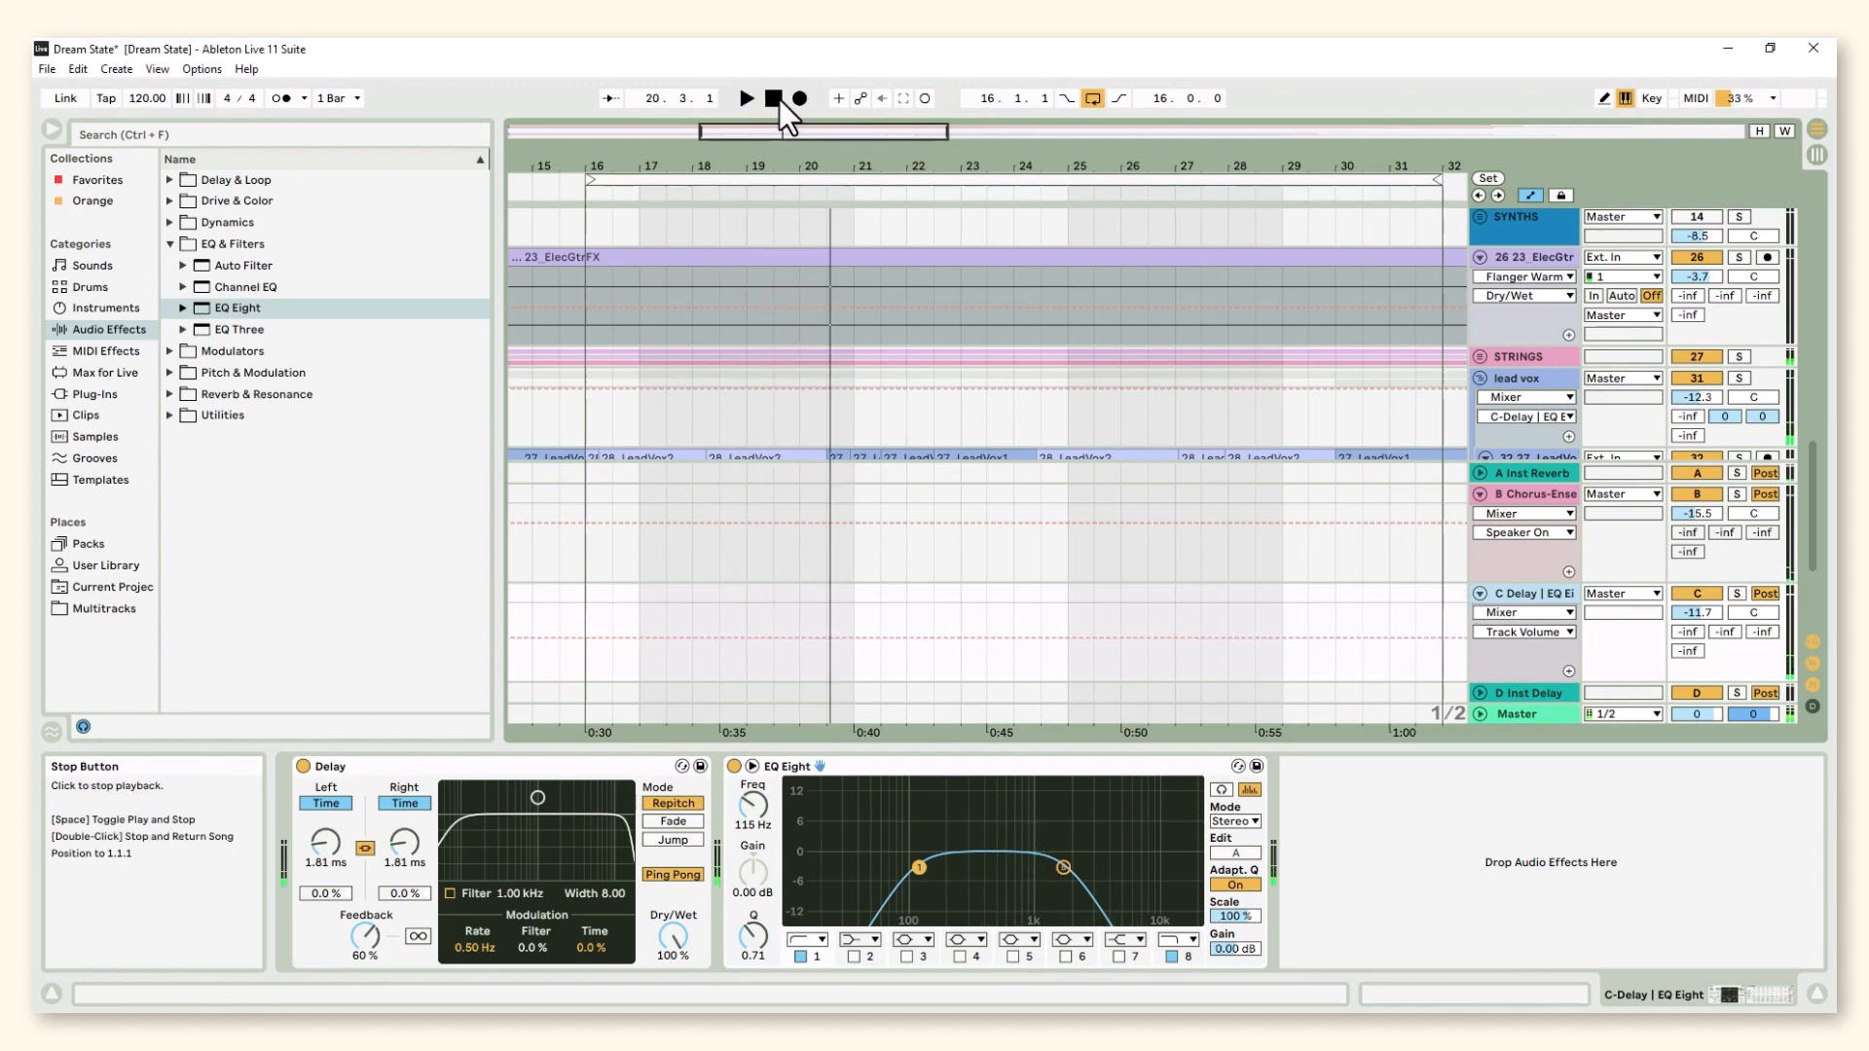
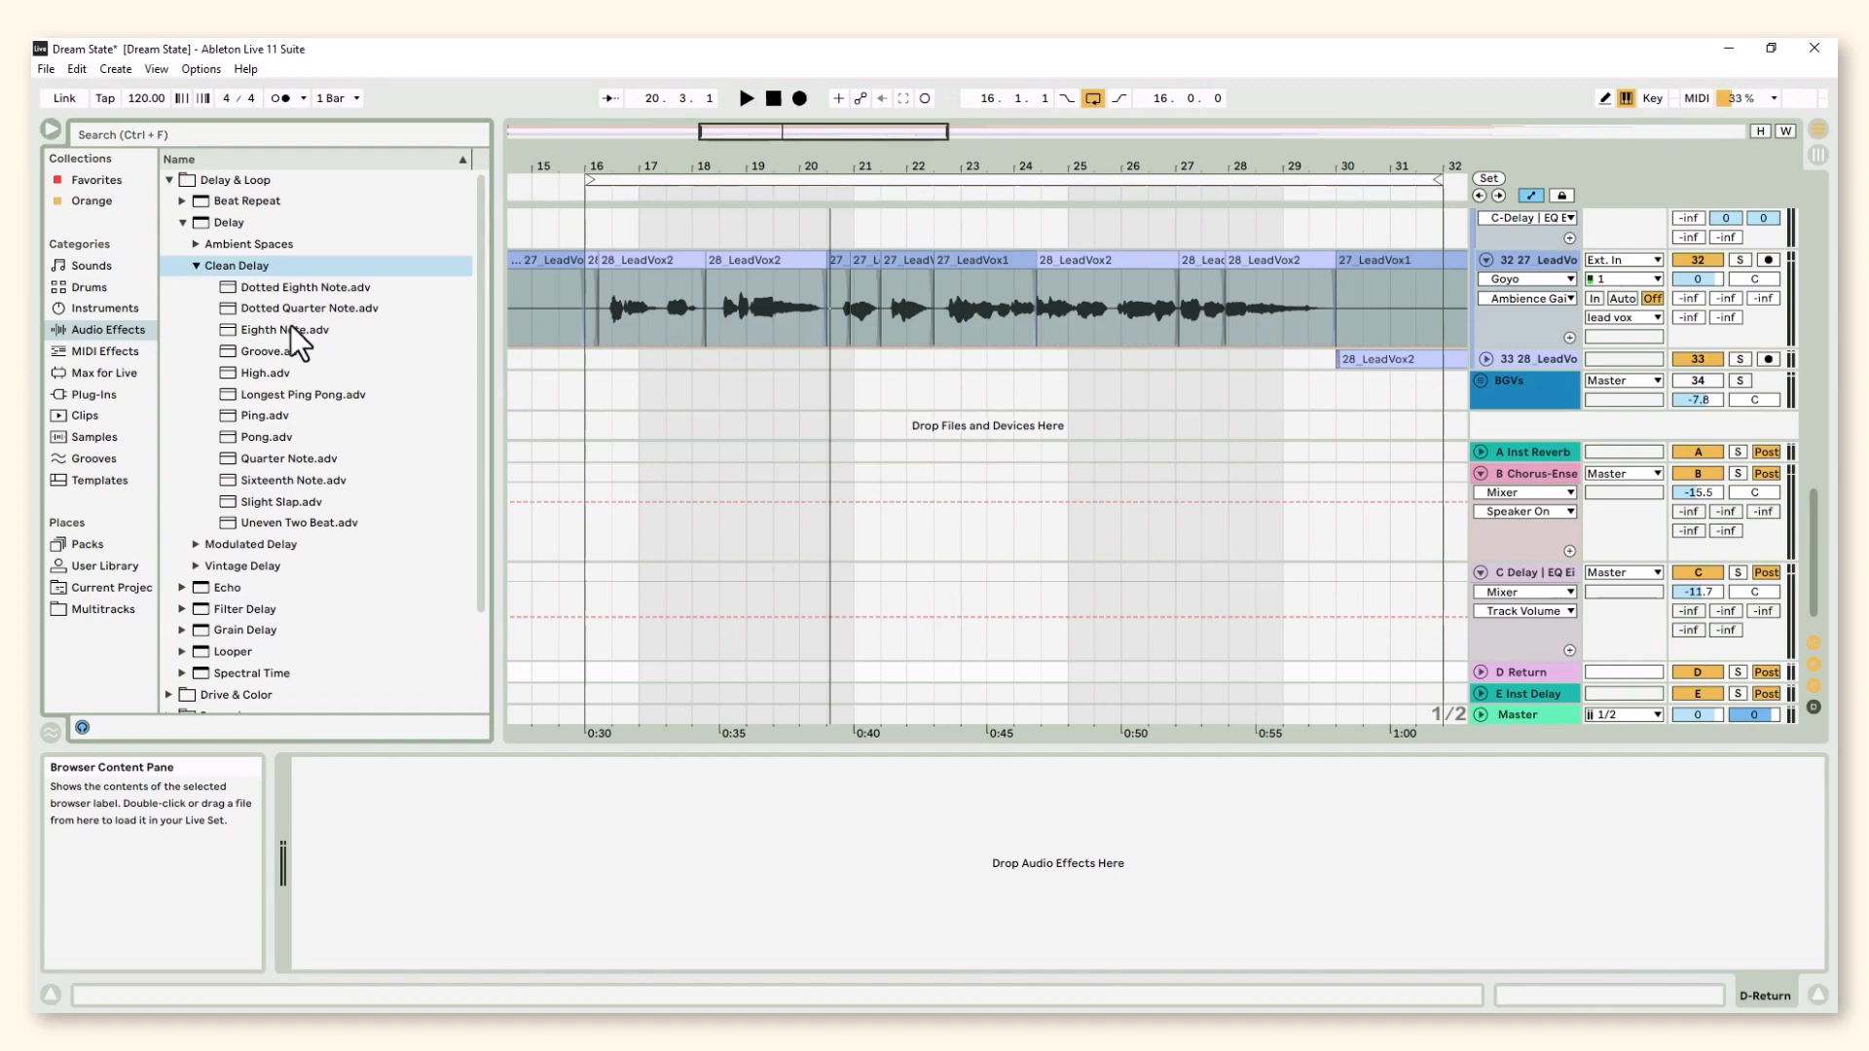
Load the Eighth Note clean delay preset on return D at 100% wet and send lead vox to it at 0 dB
double_click(290, 329)
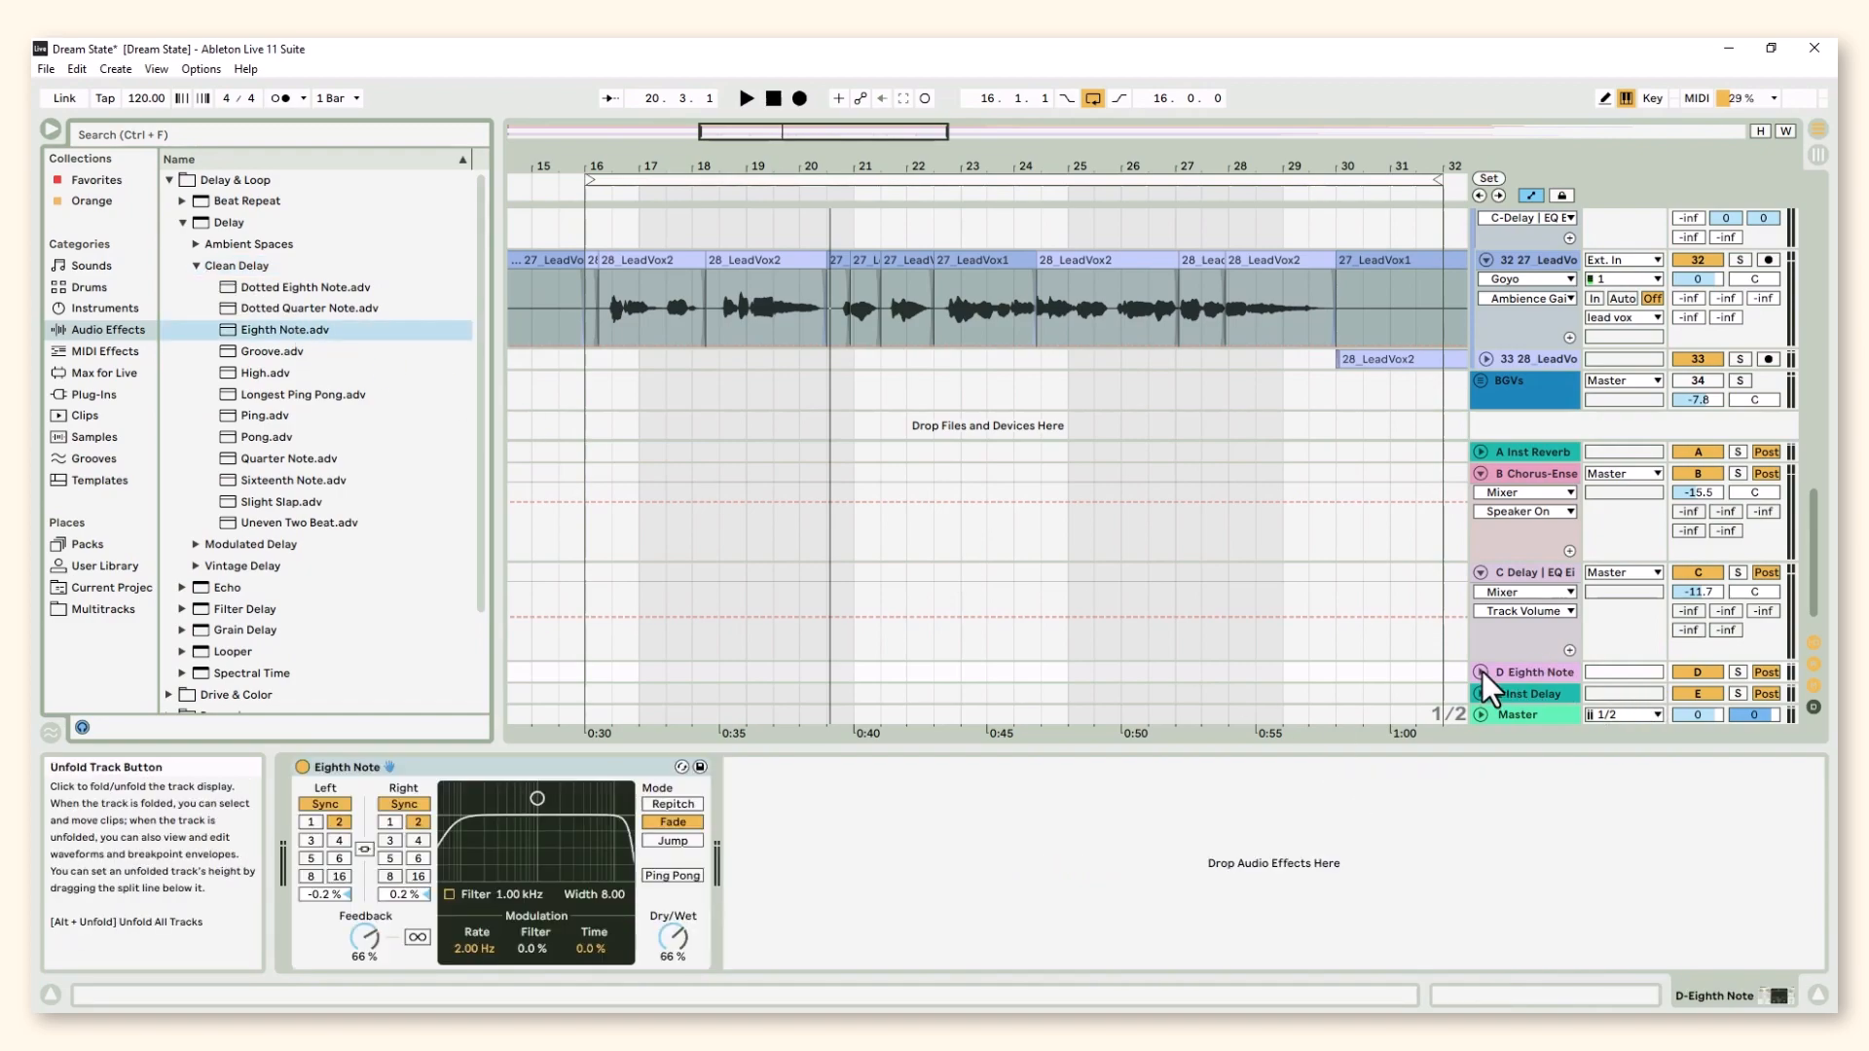
drag(669, 937, 670, 905)
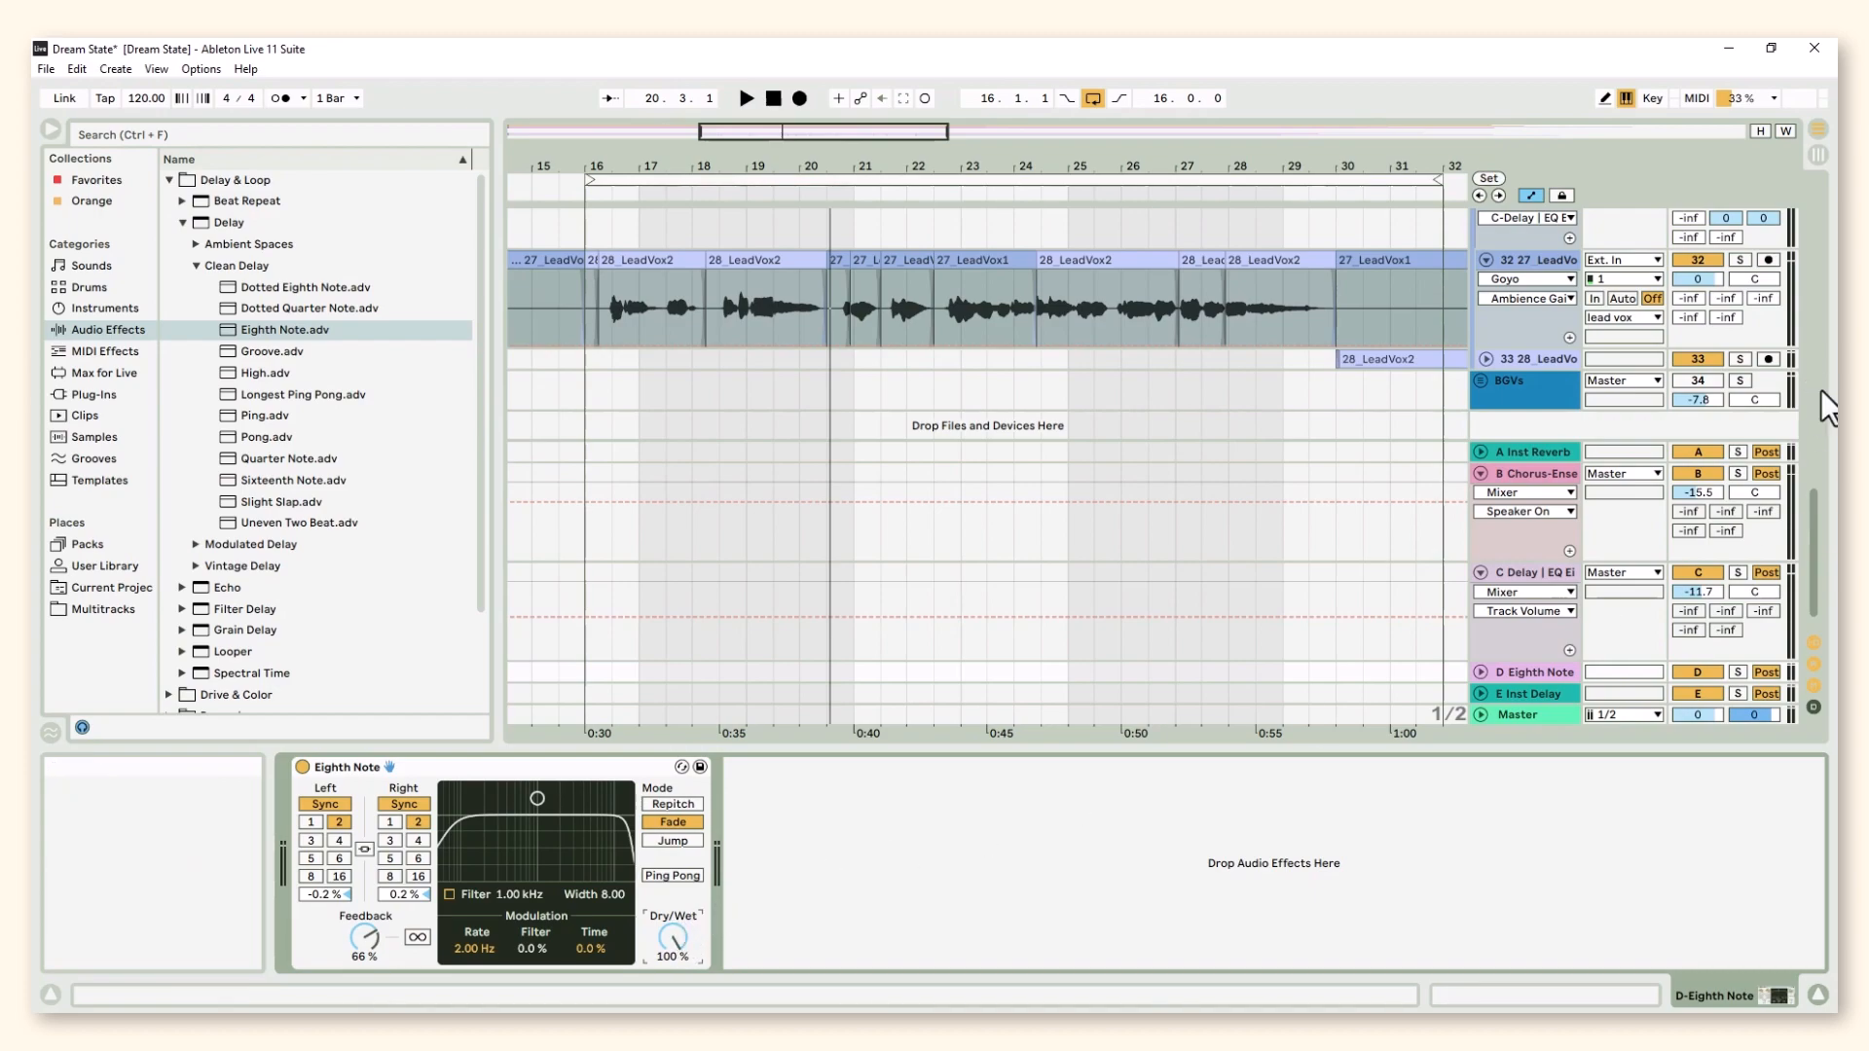
scroll(1696, 464, up, 1)
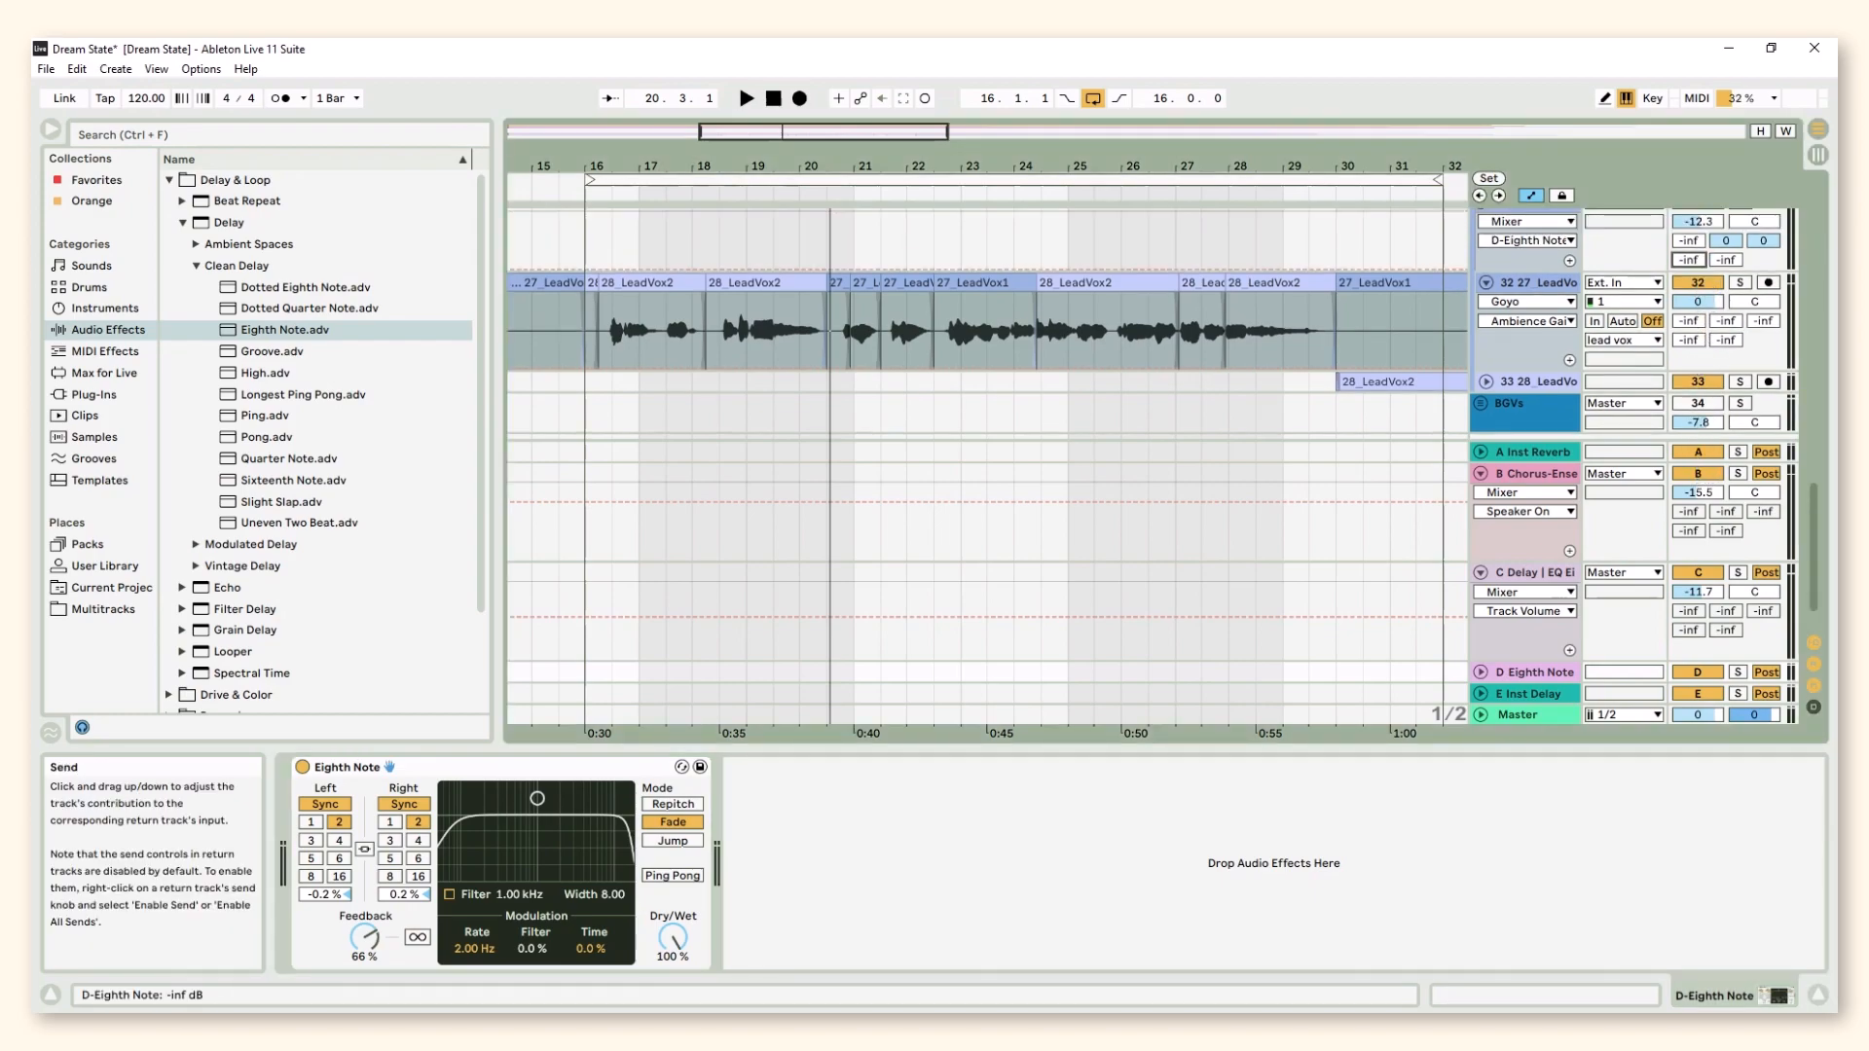
Play the section and blend the Eighth Note return in at -16.8 dB
click(555, 175)
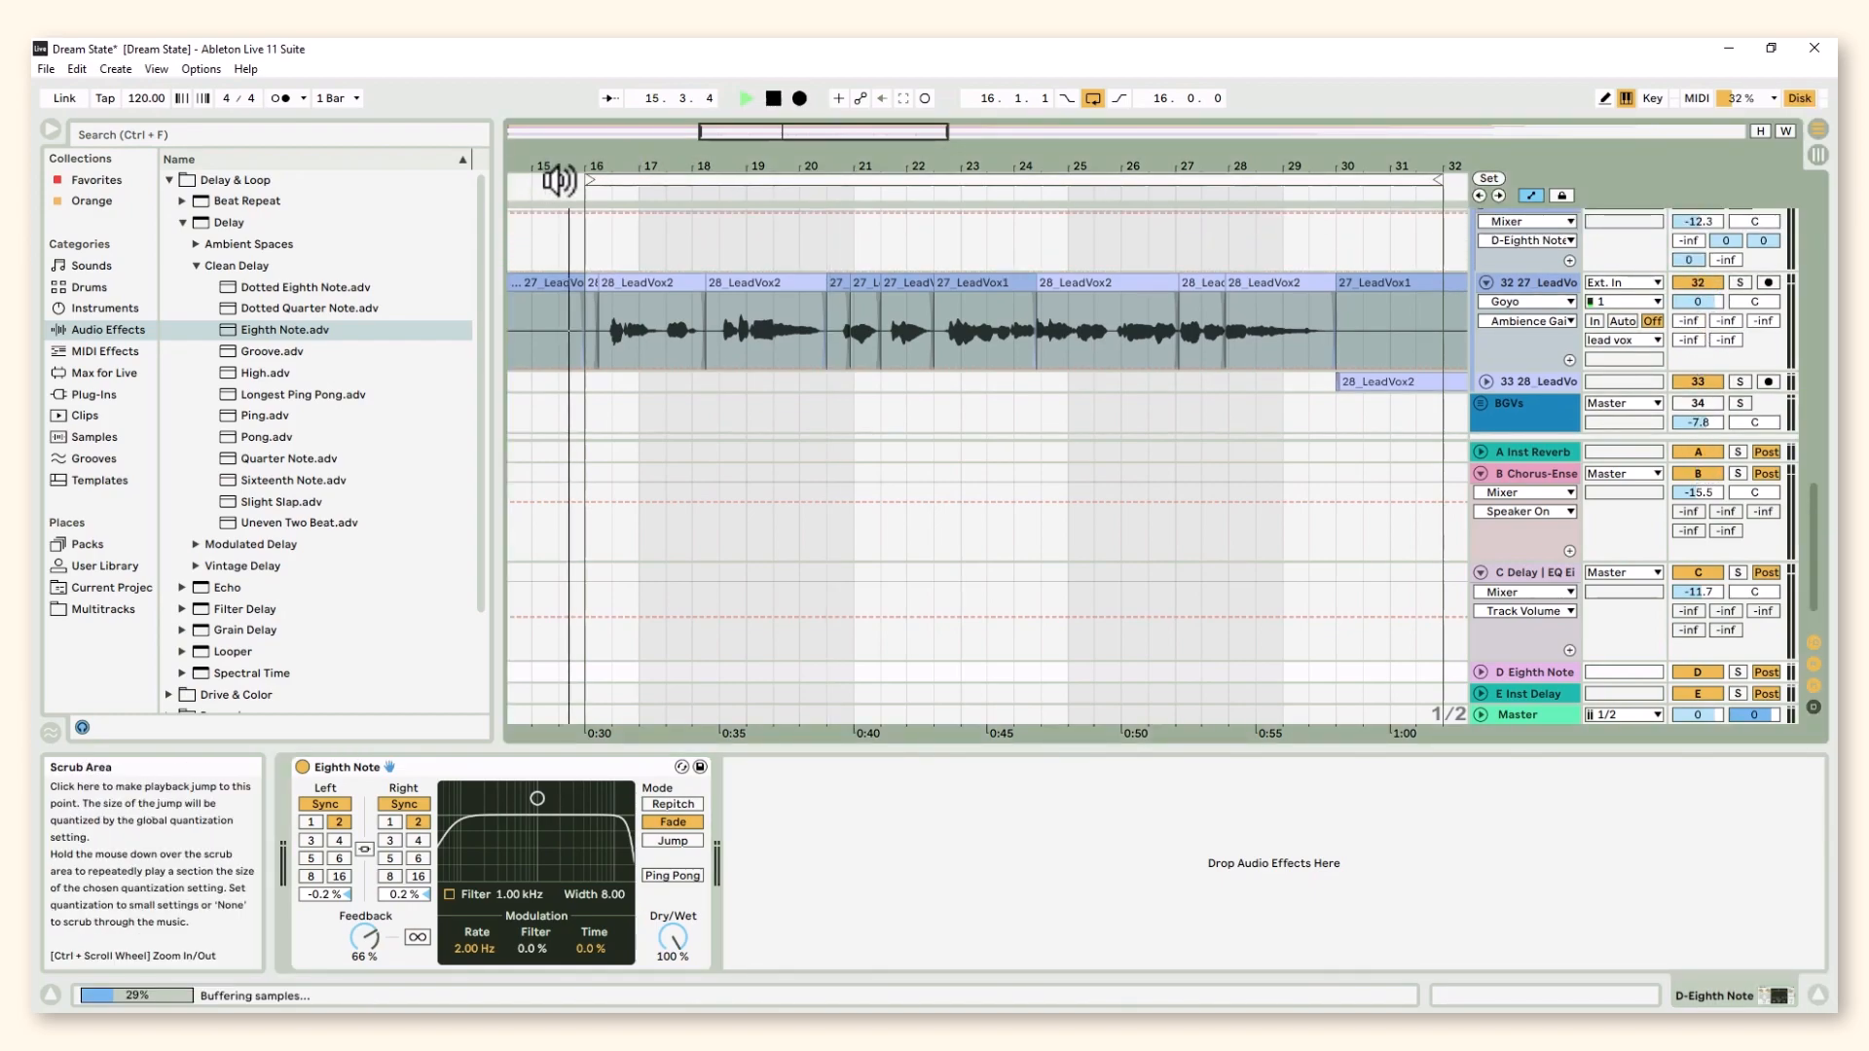
click(1480, 670)
drag(1707, 615, 1706, 687)
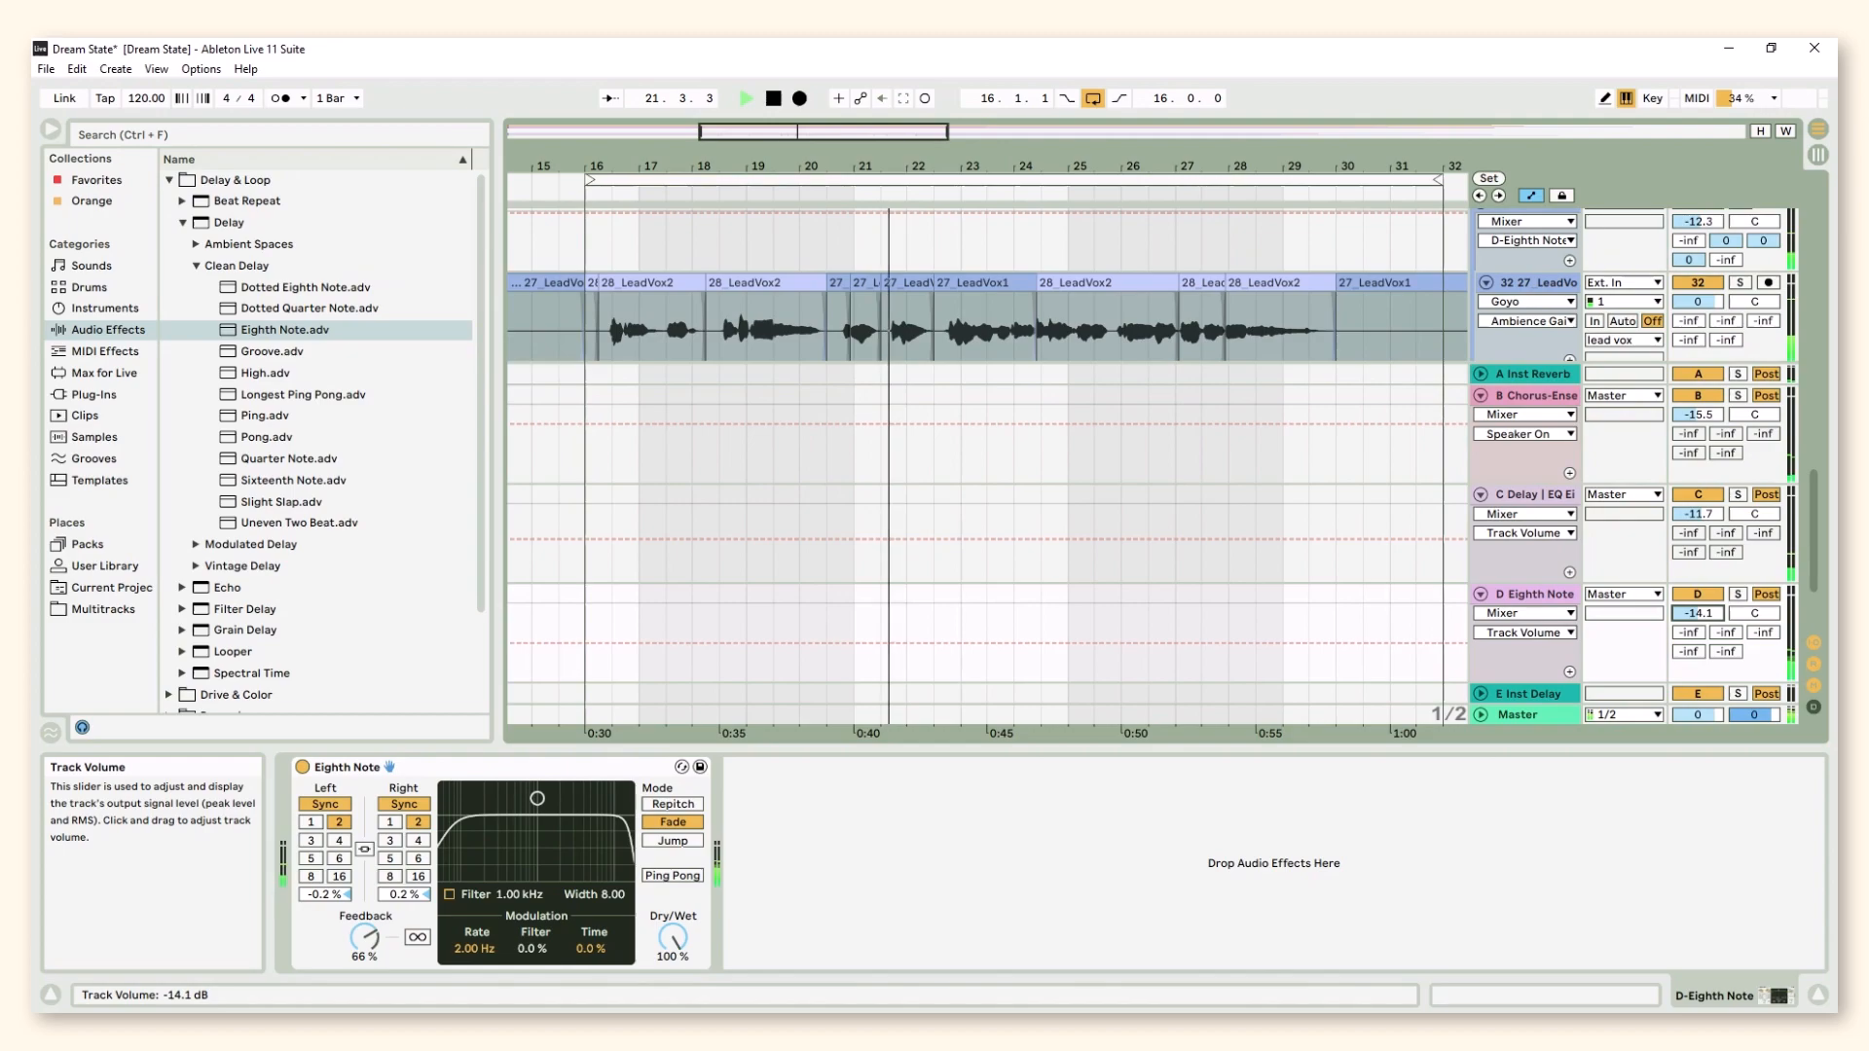
drag(1697, 613, 1697, 620)
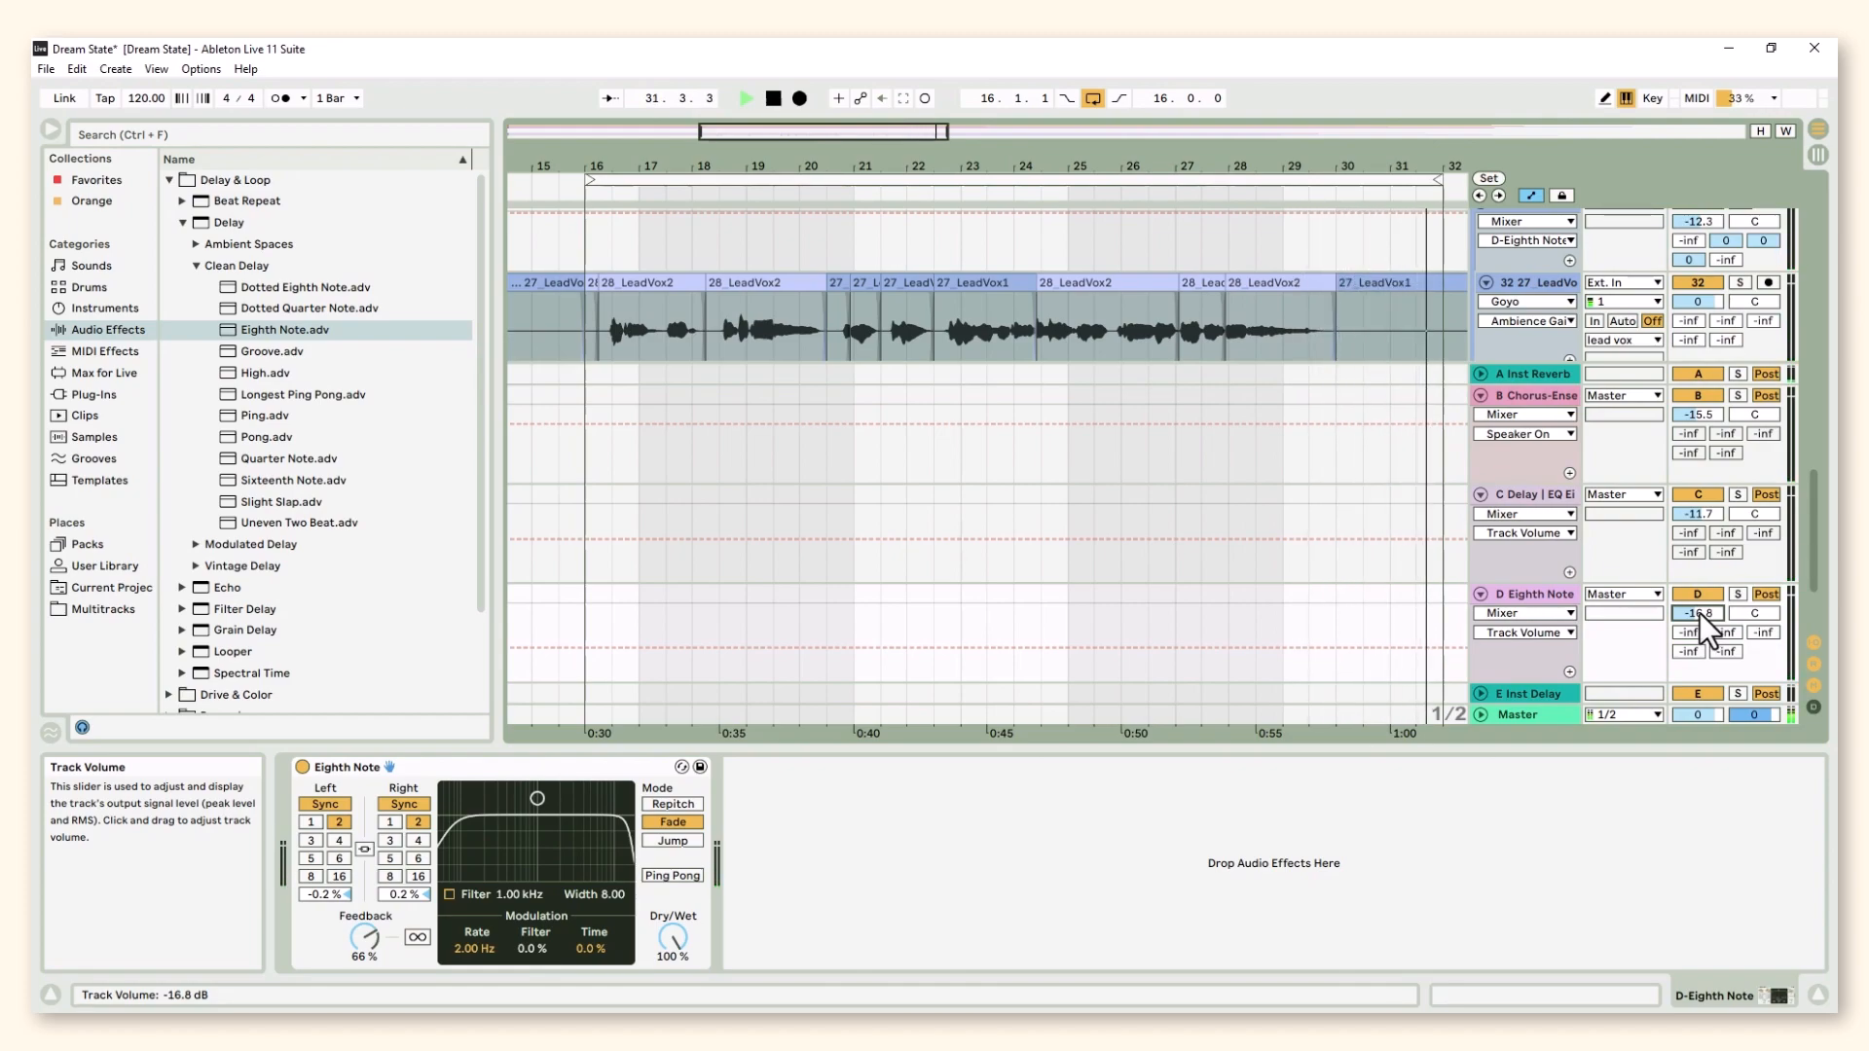
Insert a return track with the Hybrid Reverb preset Vocal Plate Hall, searching for "plate", and send lead vox to it at 0 dB
right_click(1543, 593)
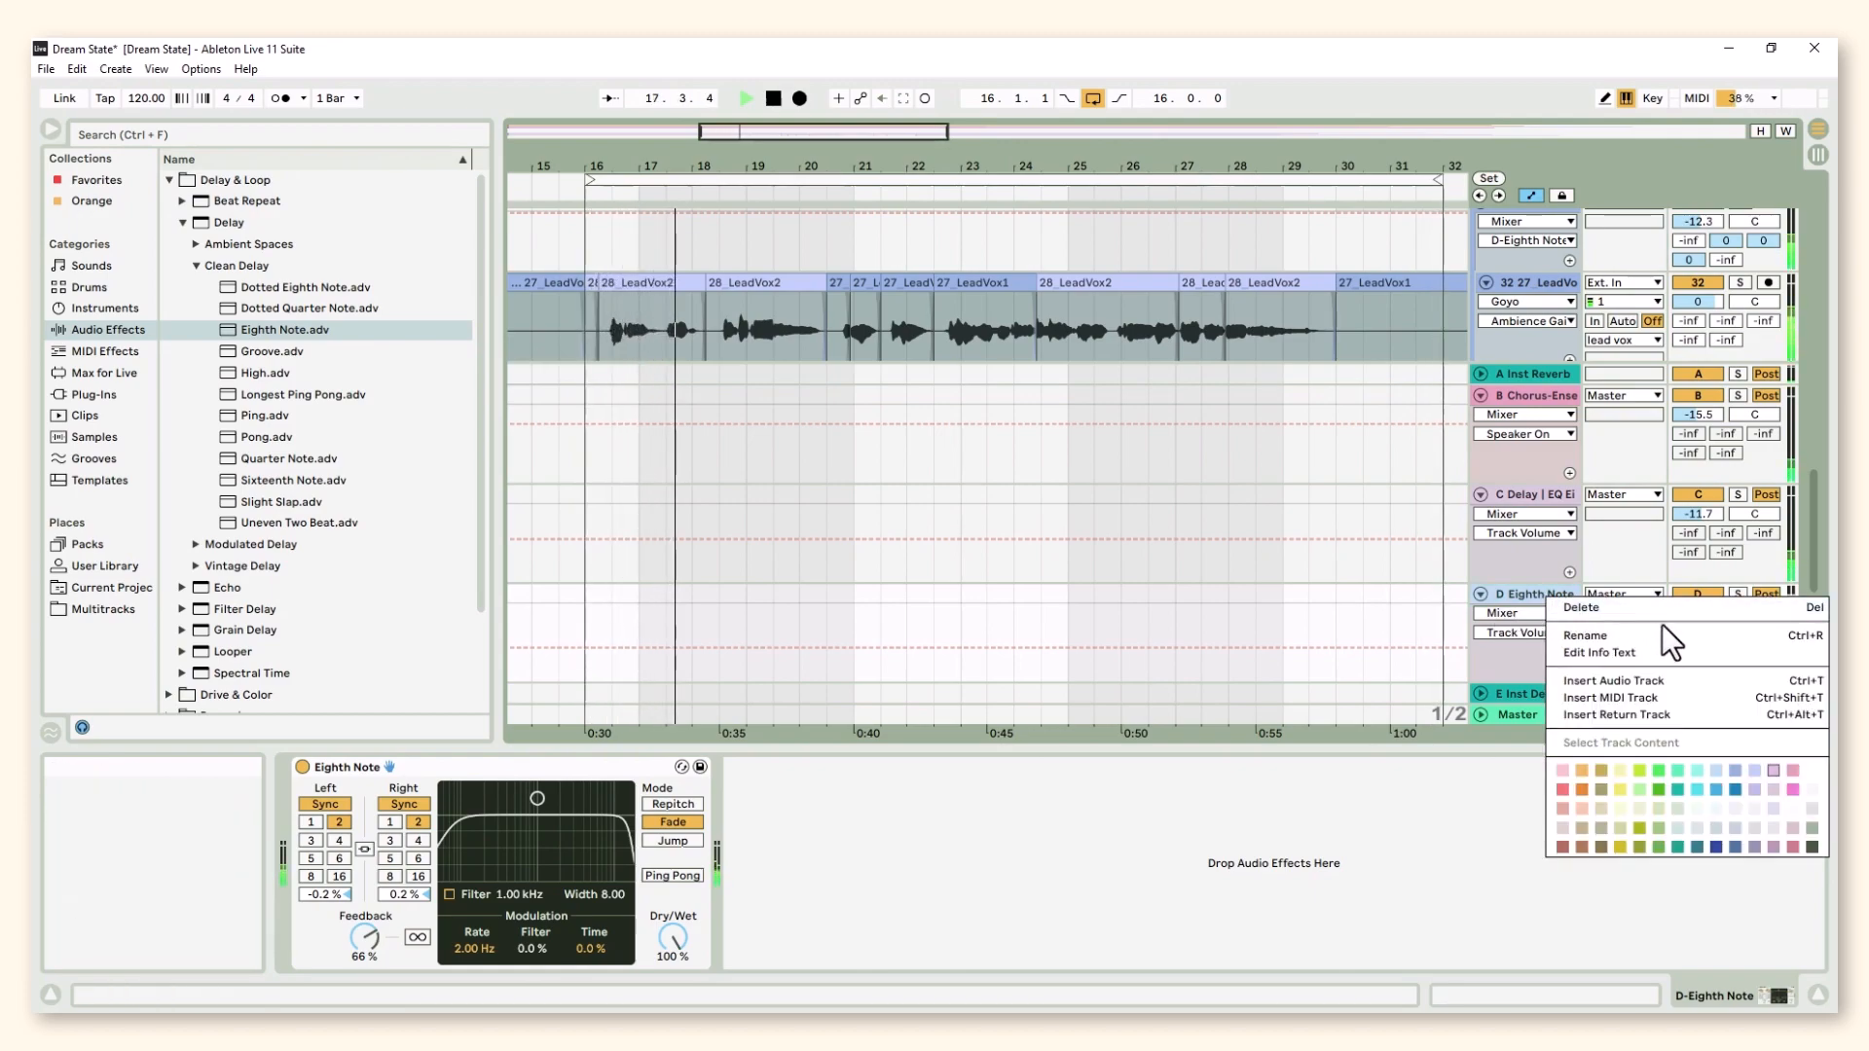
click(1645, 710)
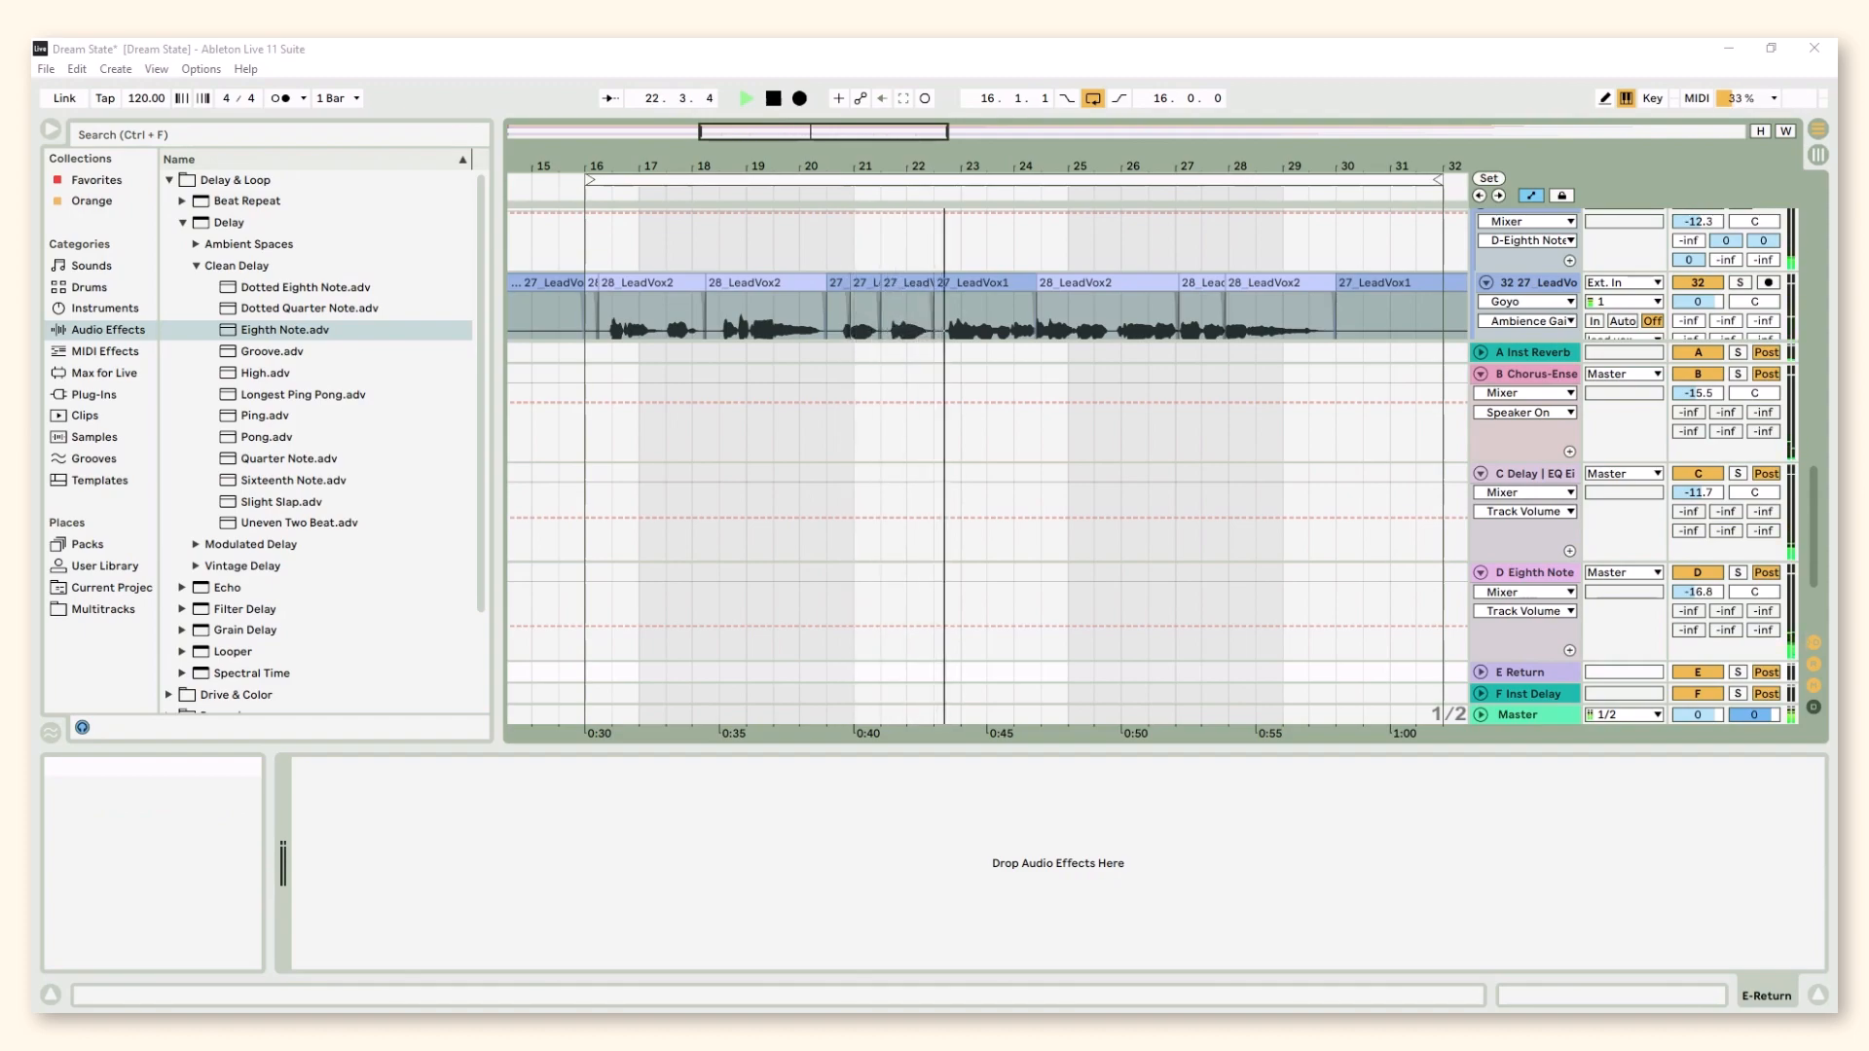
click(241, 131)
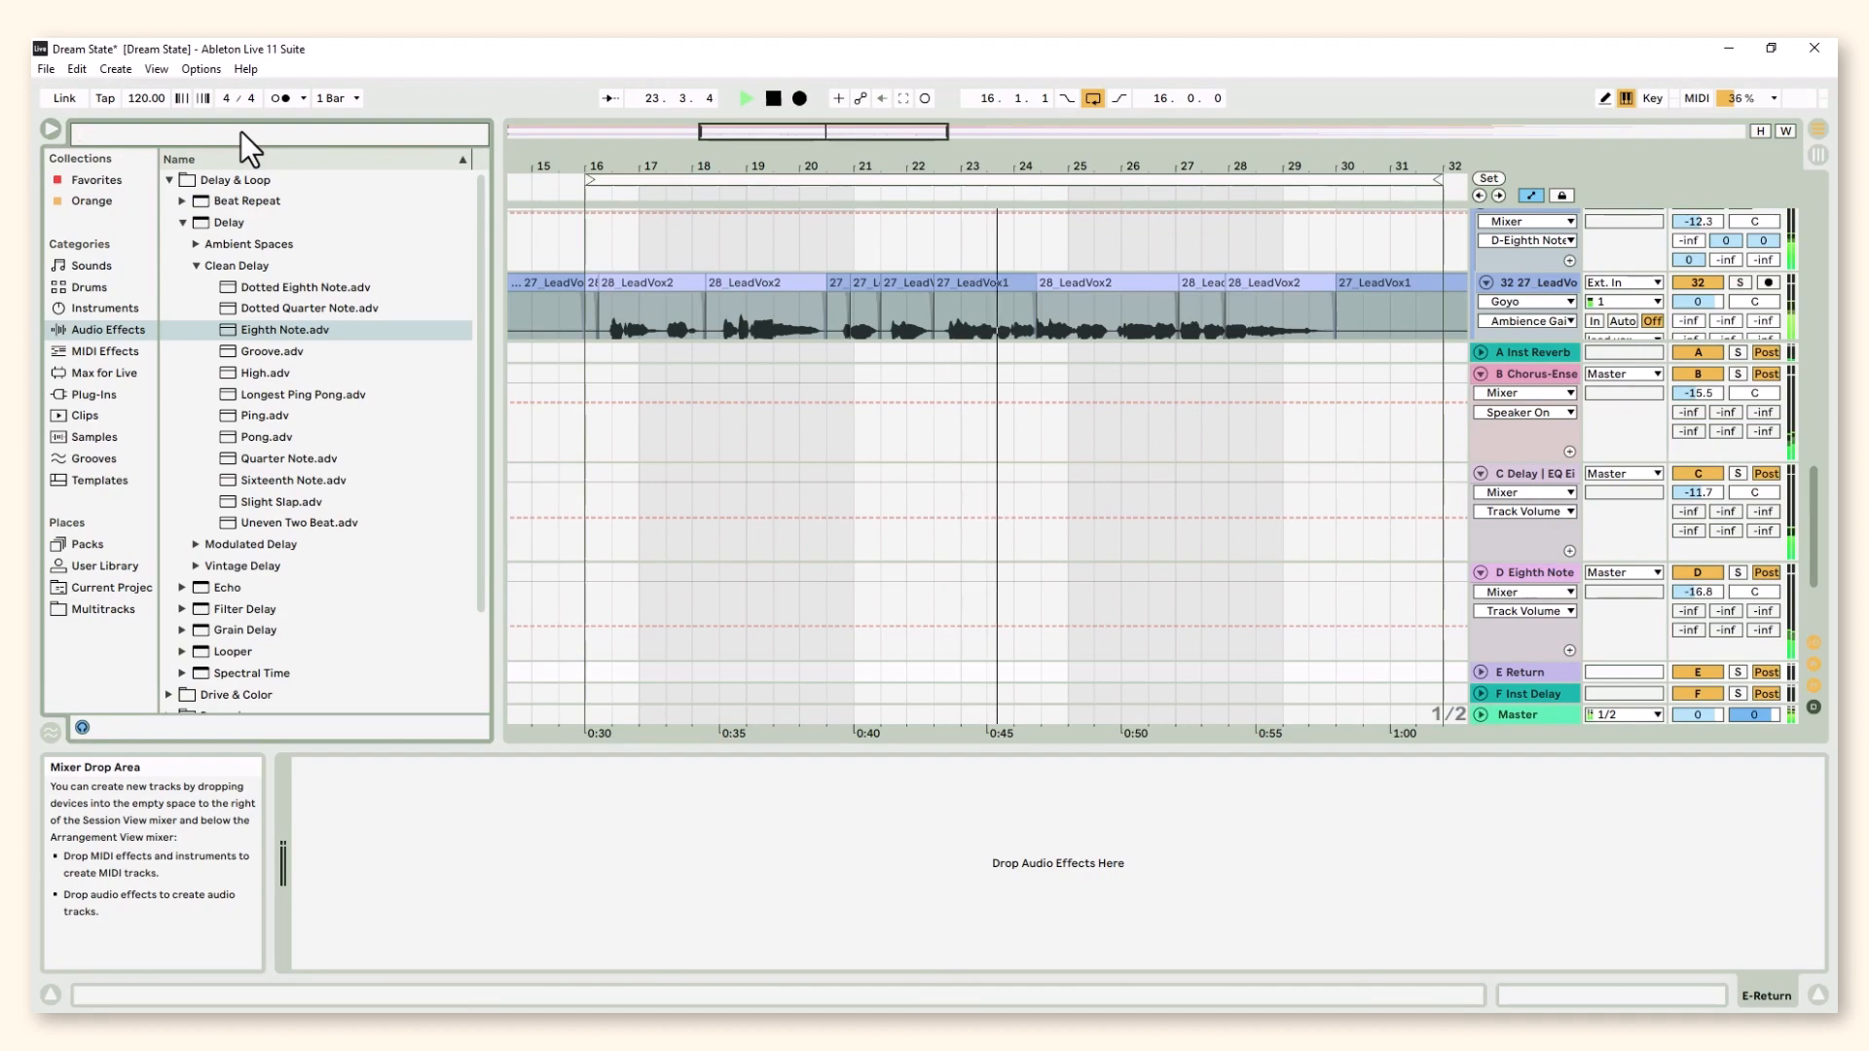
text(plate)
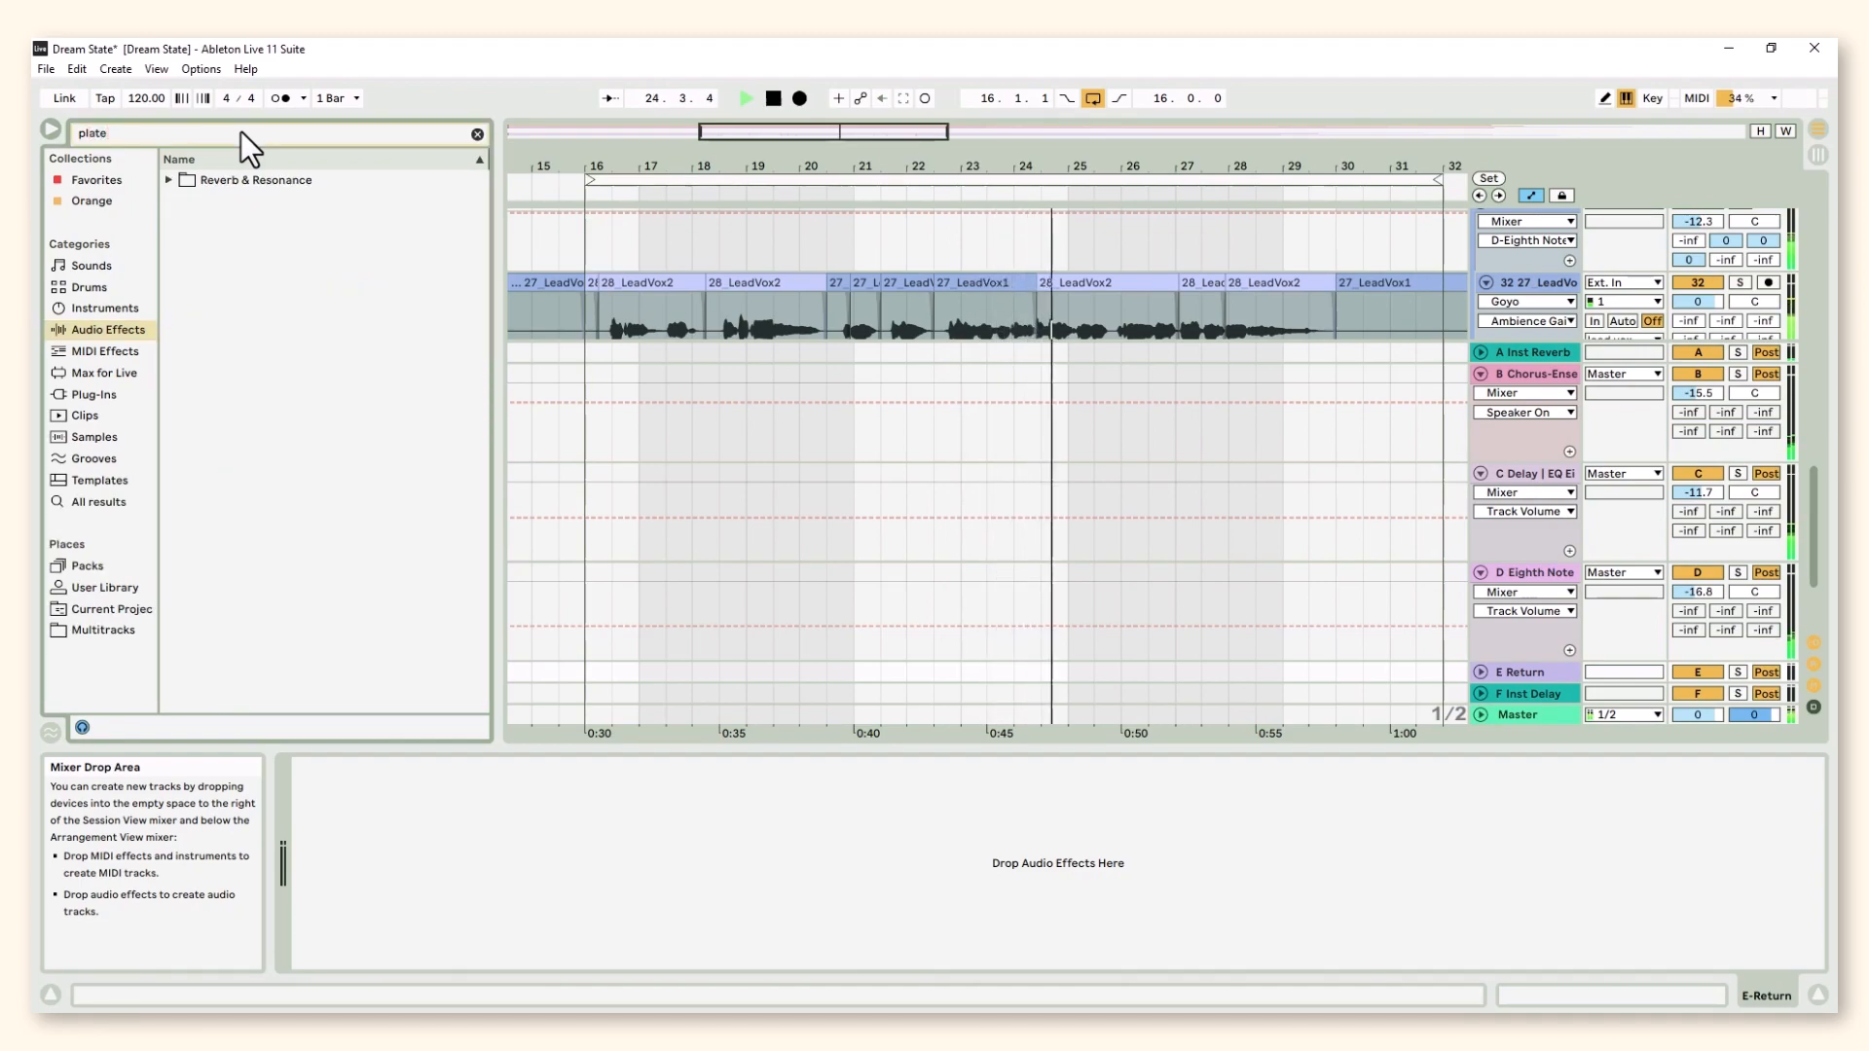
click(167, 179)
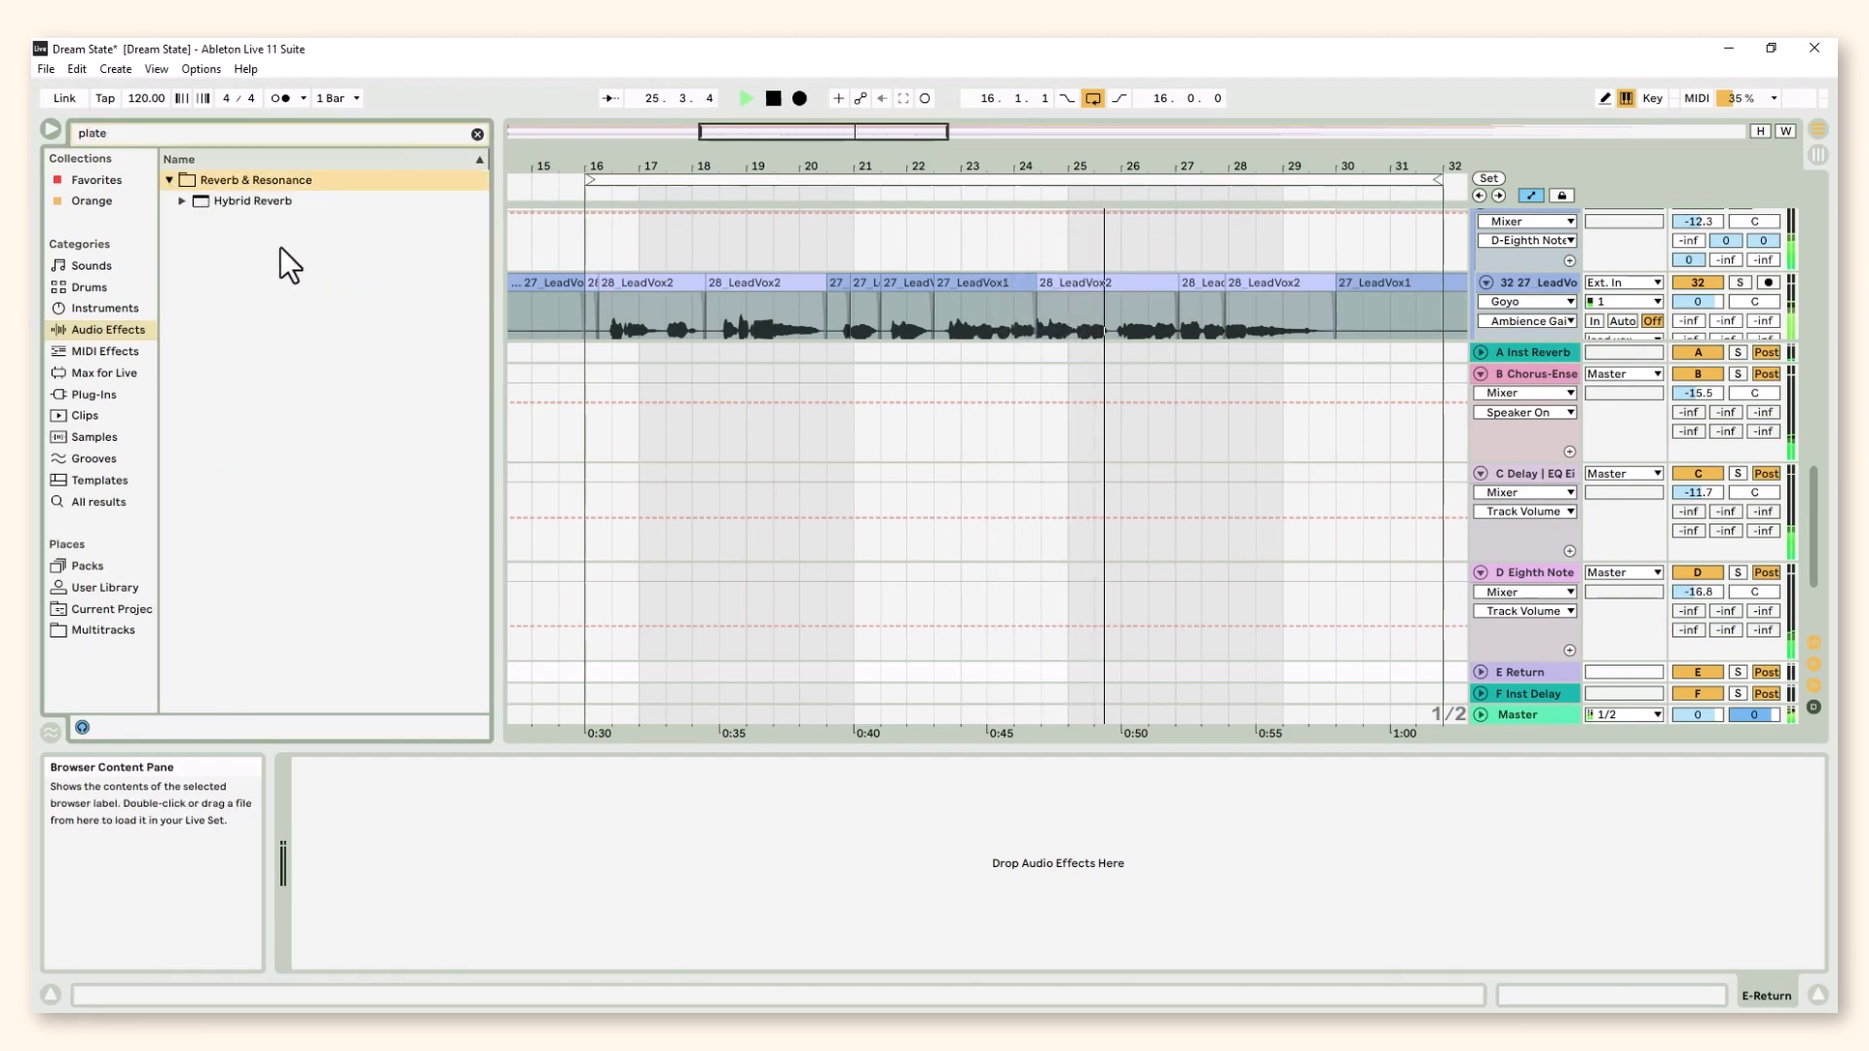
click(179, 201)
click(193, 263)
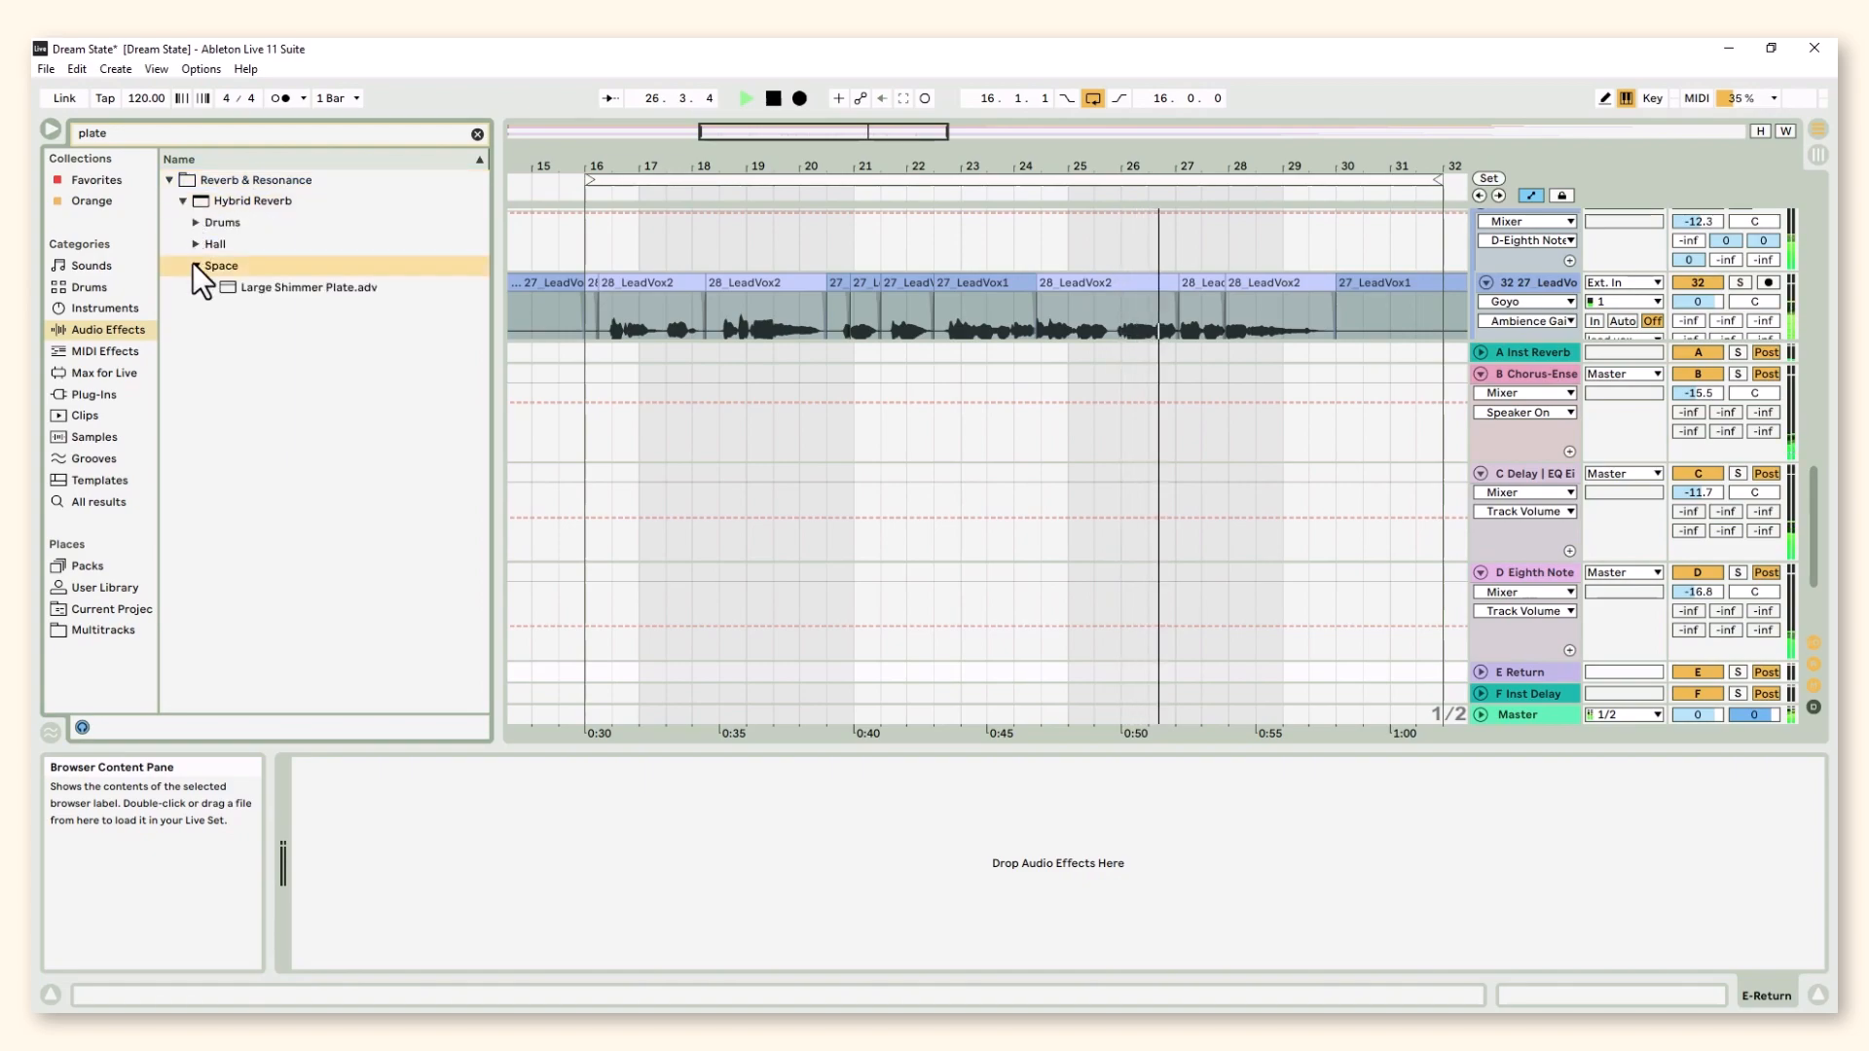
click(193, 244)
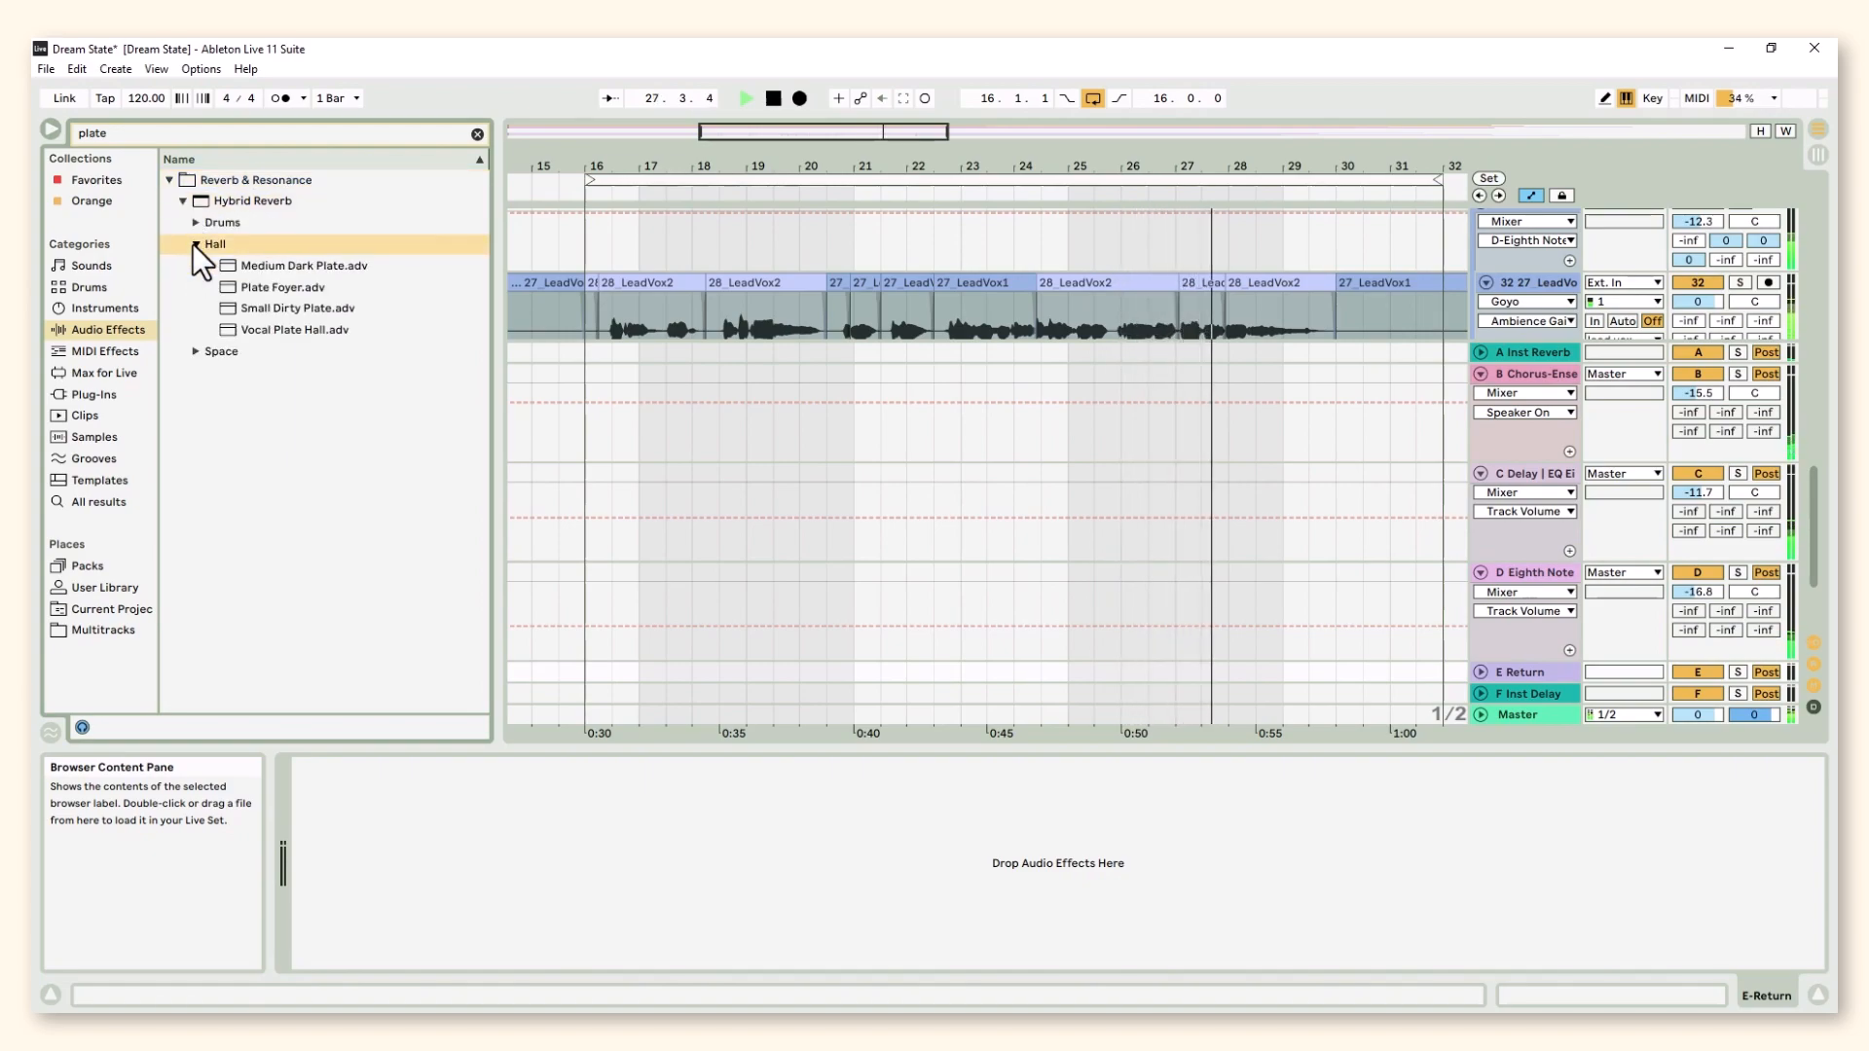
double_click(273, 326)
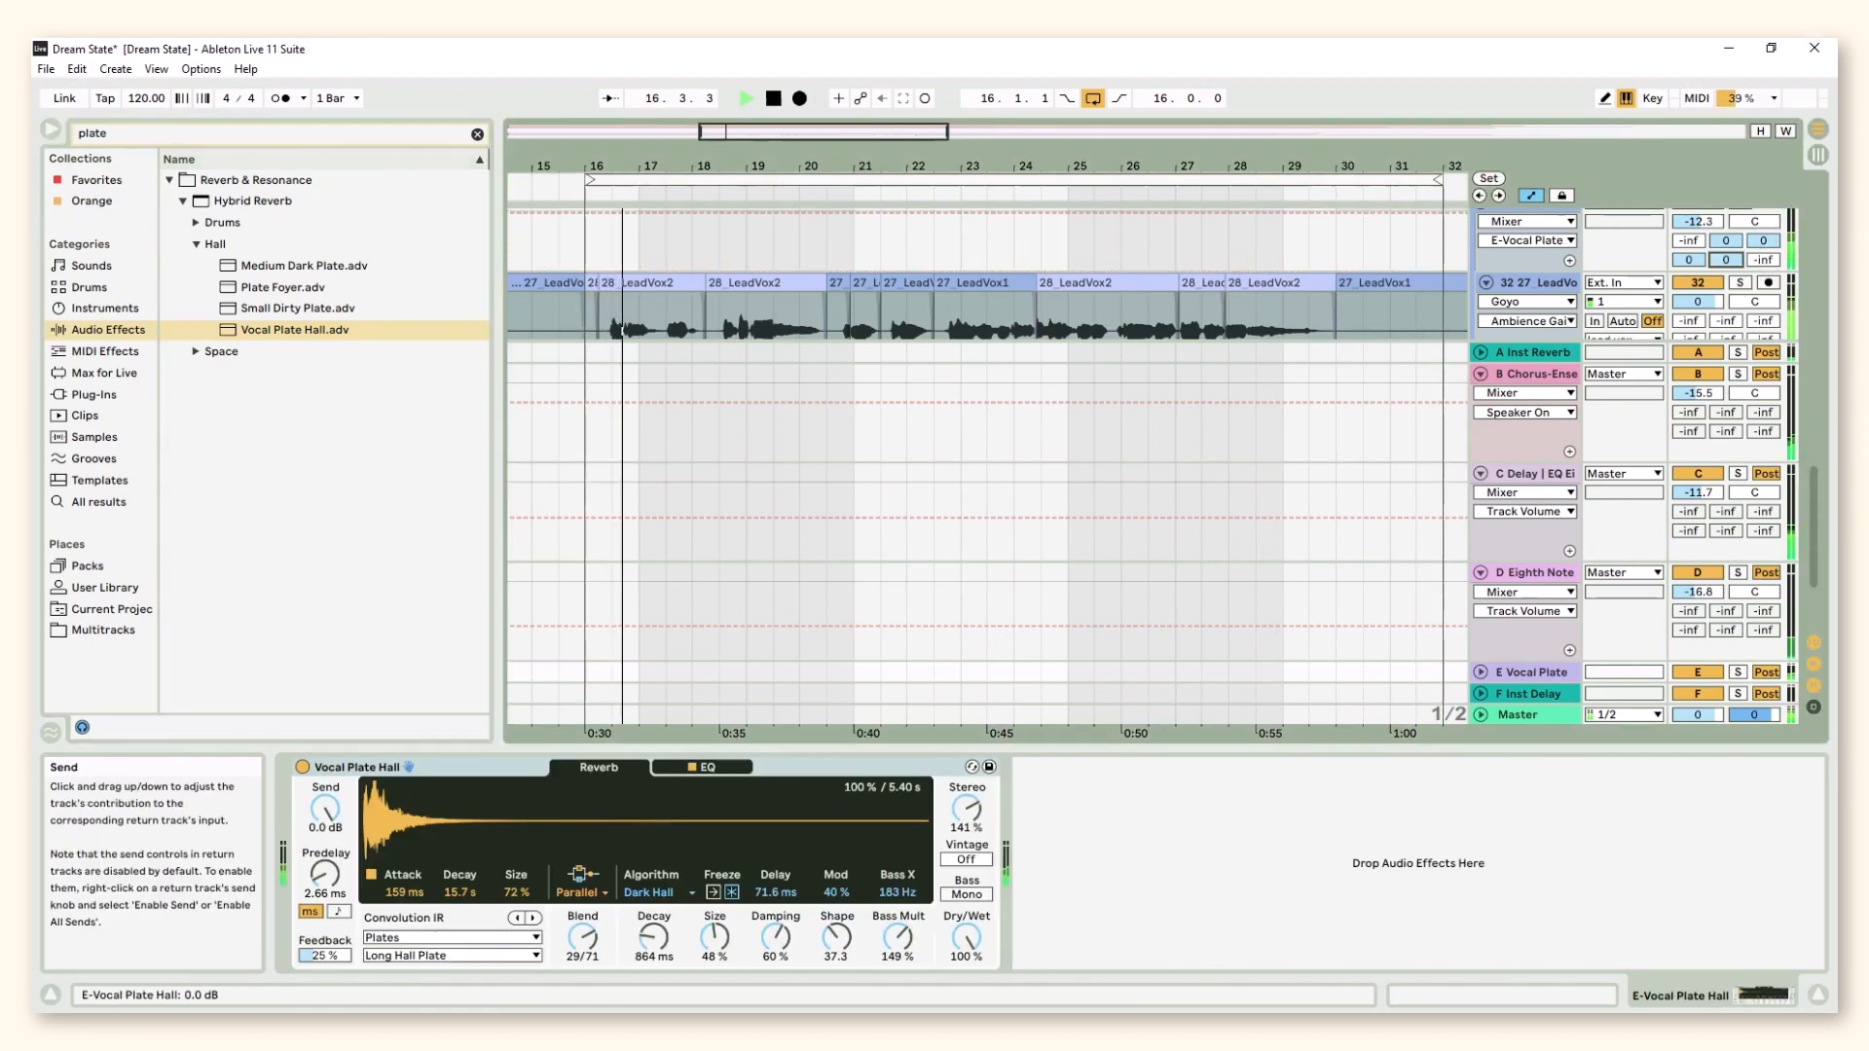
Solo the Vocal Plate return, unfold its track, and lower its volume to -8.9 dB
click(1737, 572)
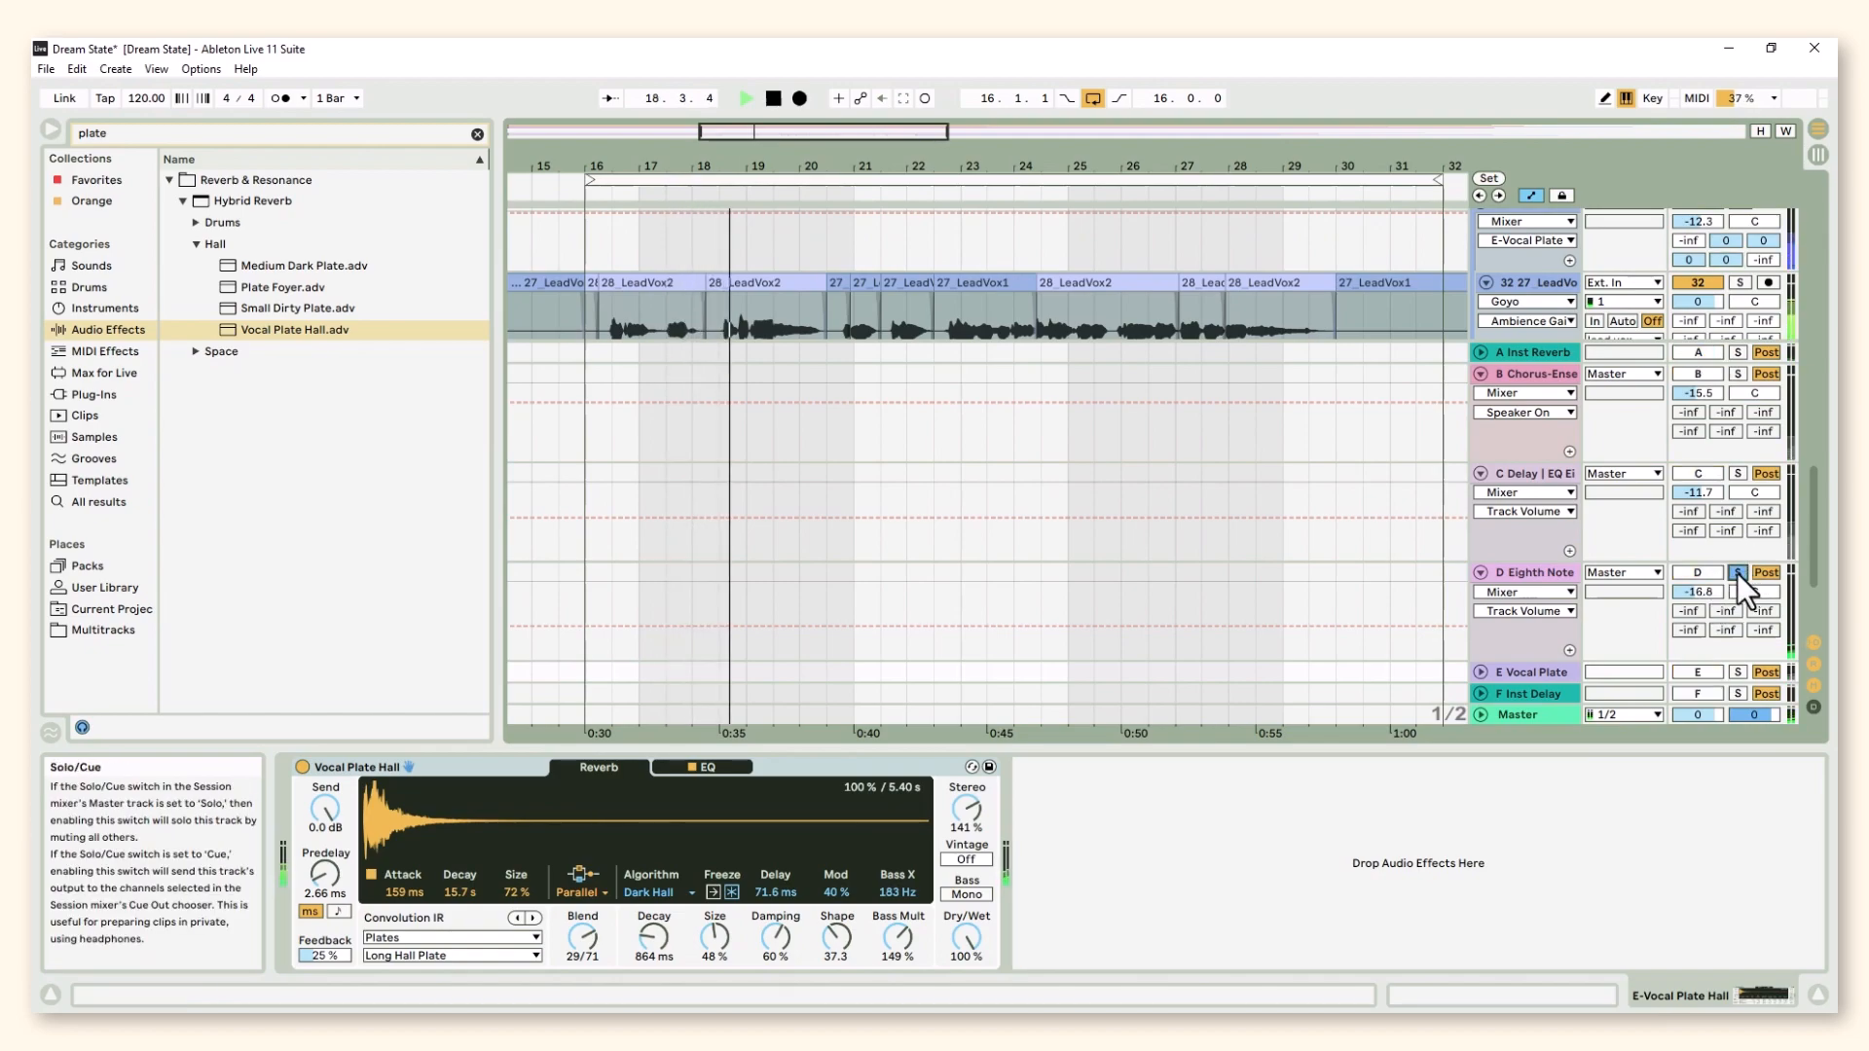
click(1737, 671)
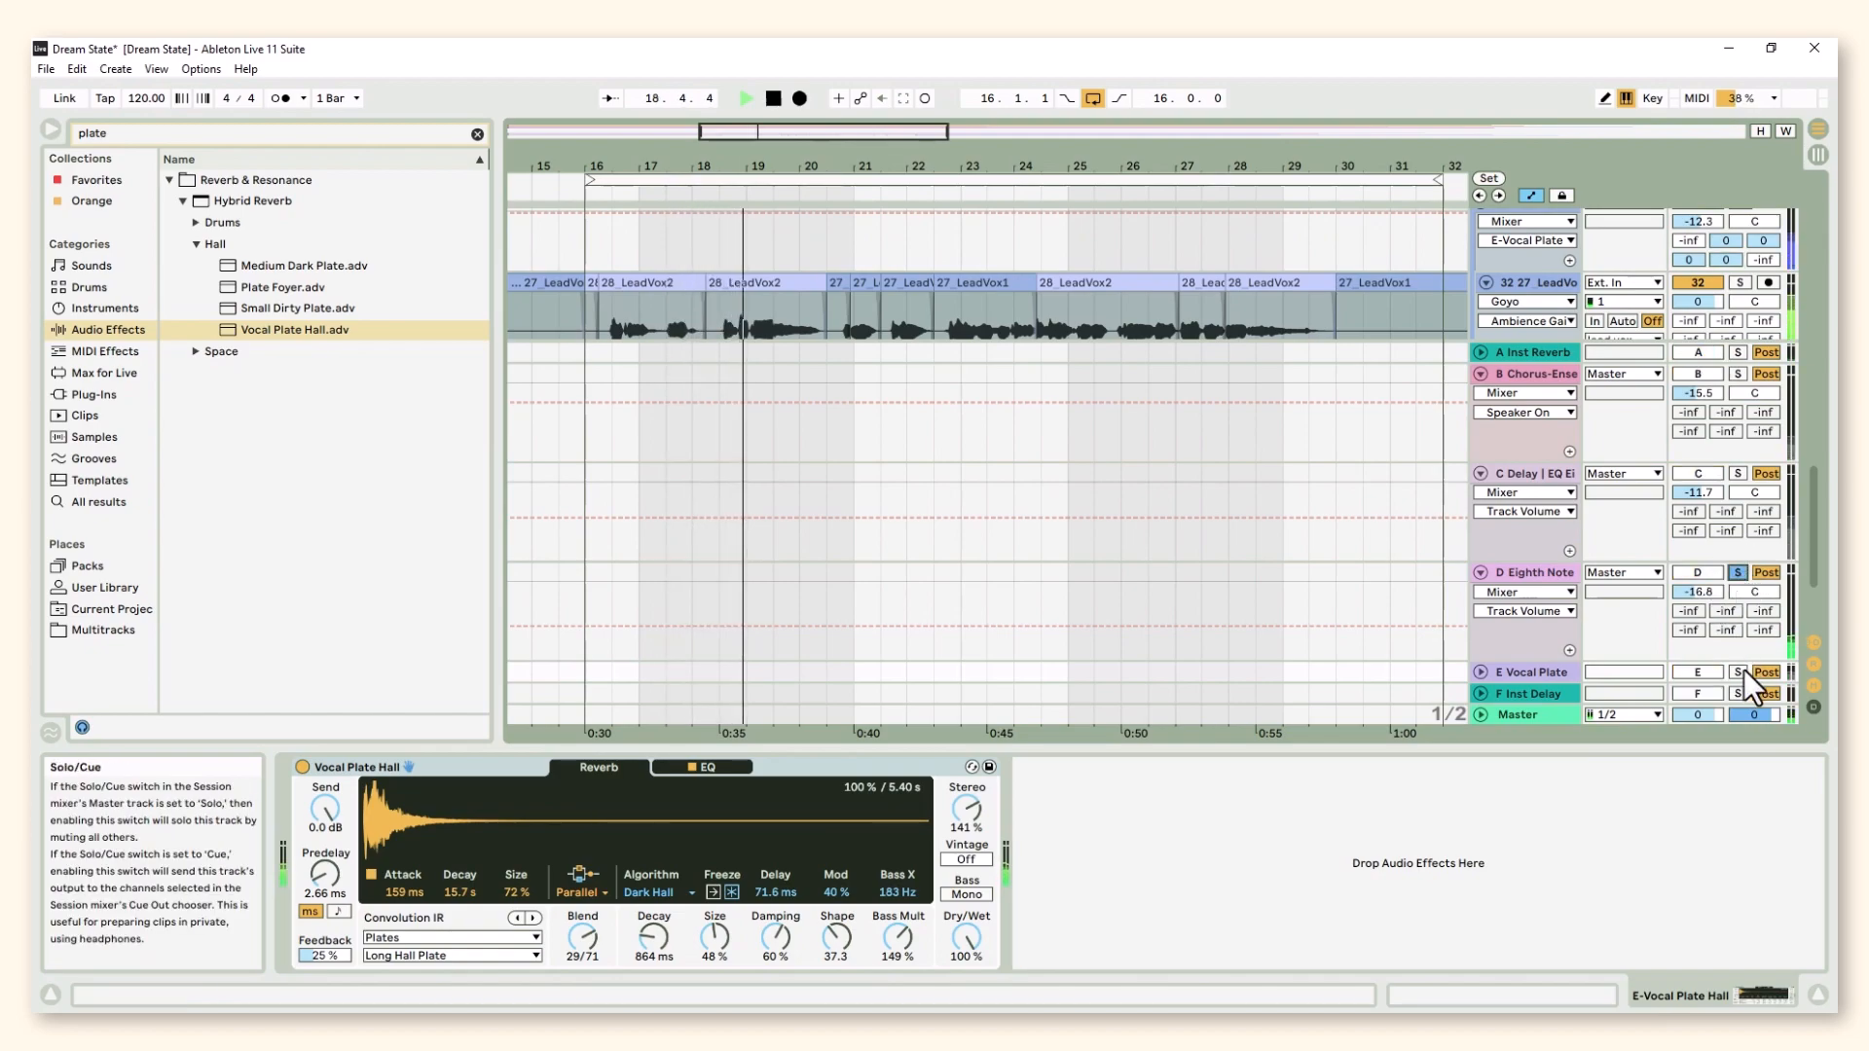
click(1480, 671)
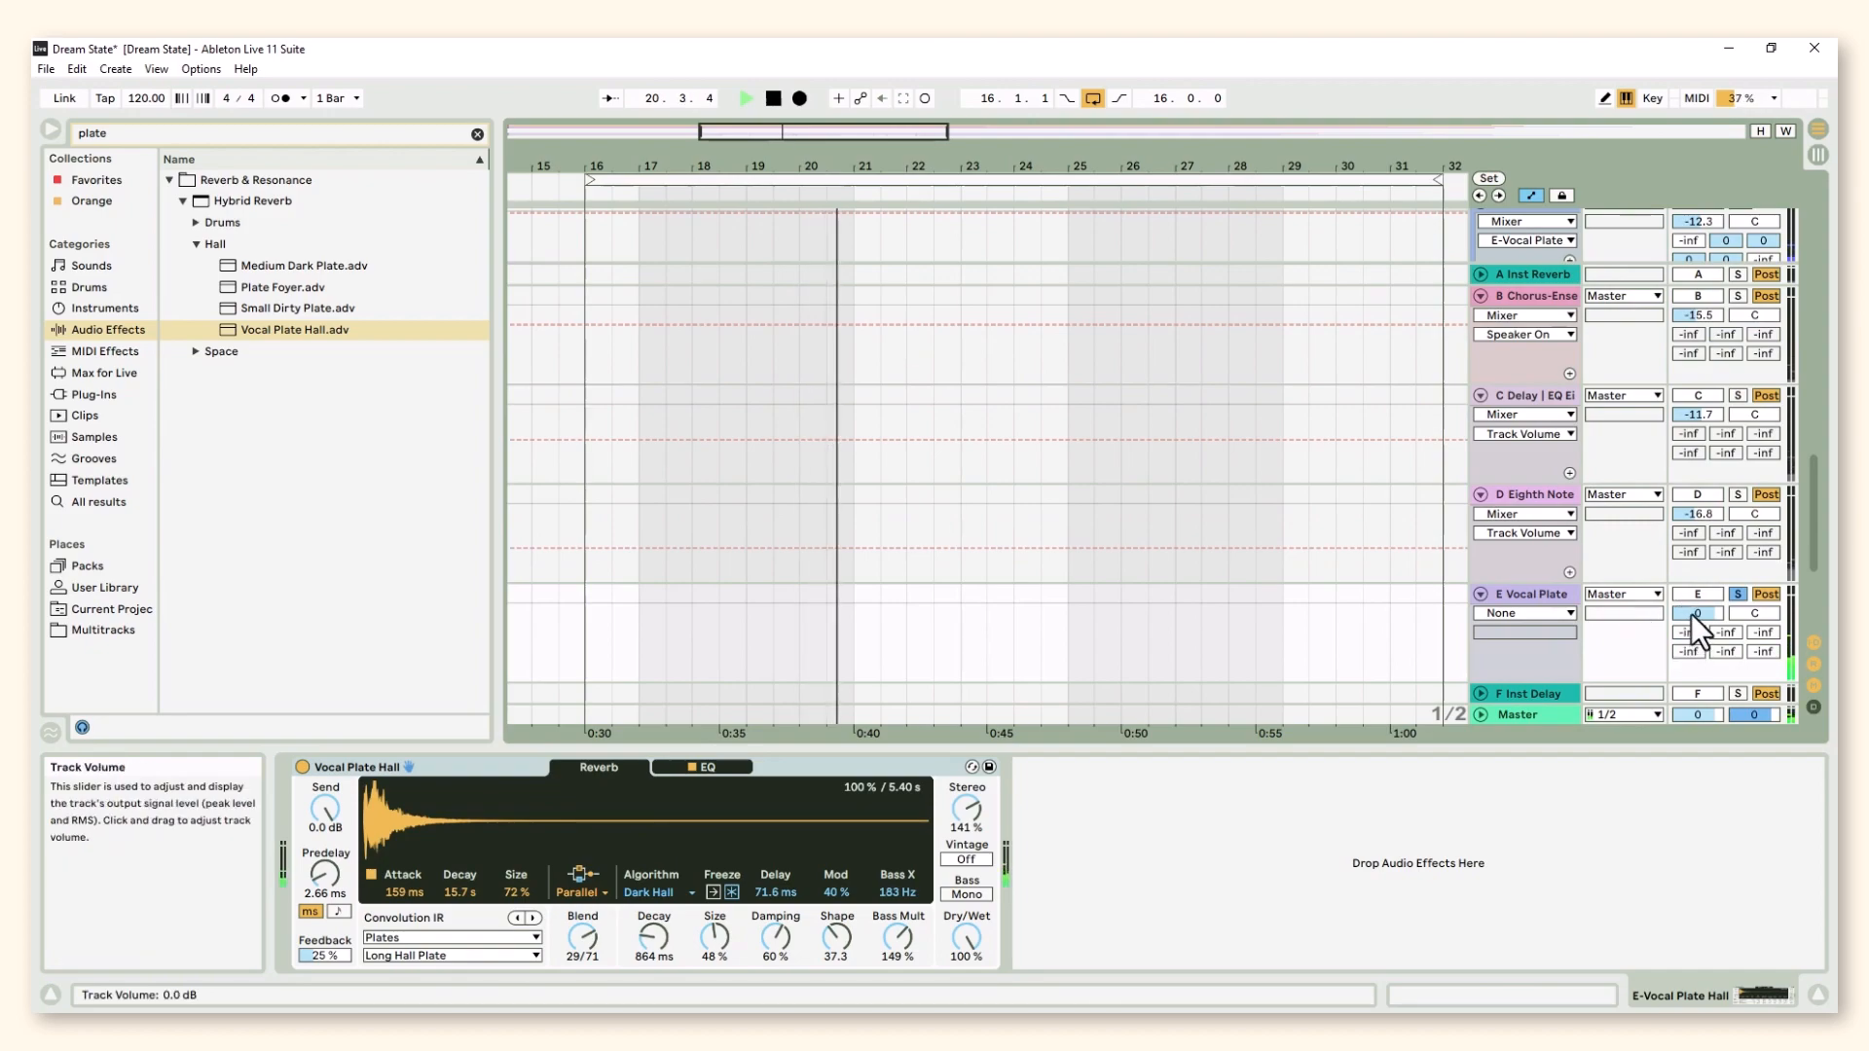
drag(1693, 616, 1693, 667)
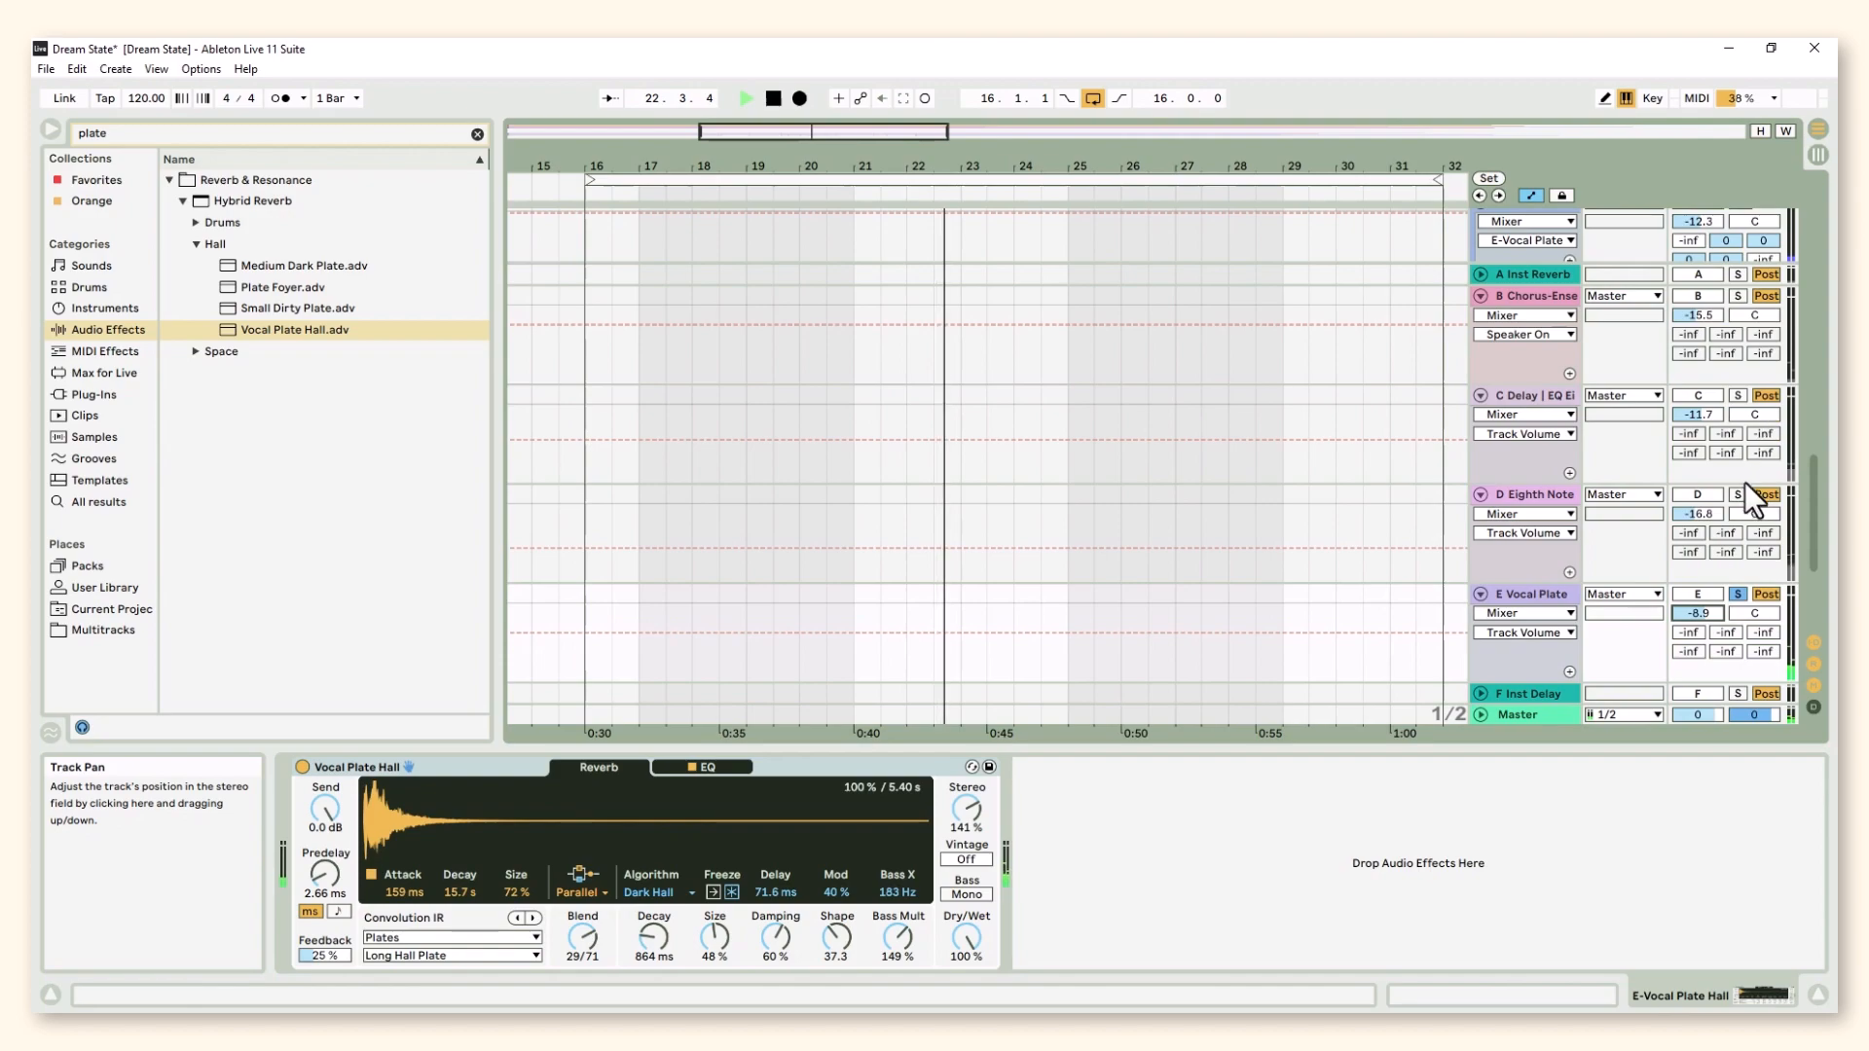
Solo the Eighth Note return alongside the Vocal Plate and balance them, Vocal Plate at -9.4 dB and Eighth Note at -17.5 dB
click(1740, 492)
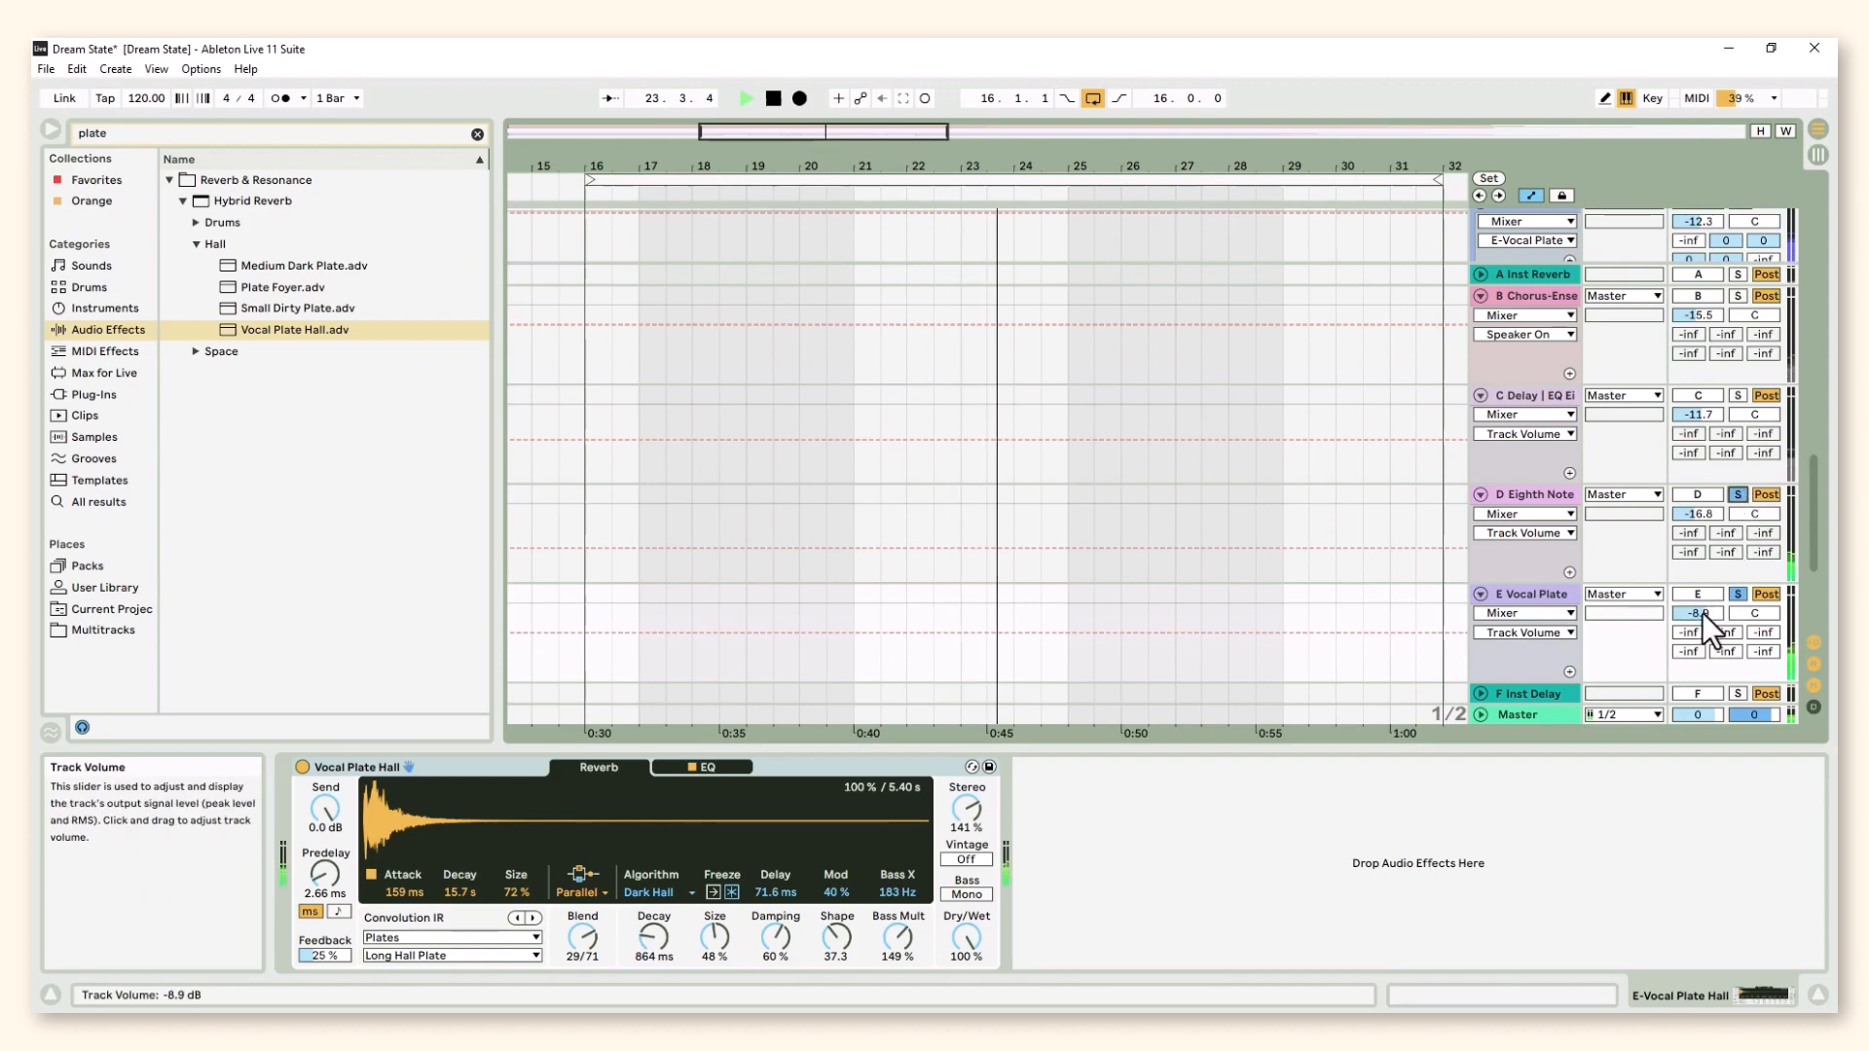
drag(1702, 613, 1704, 603)
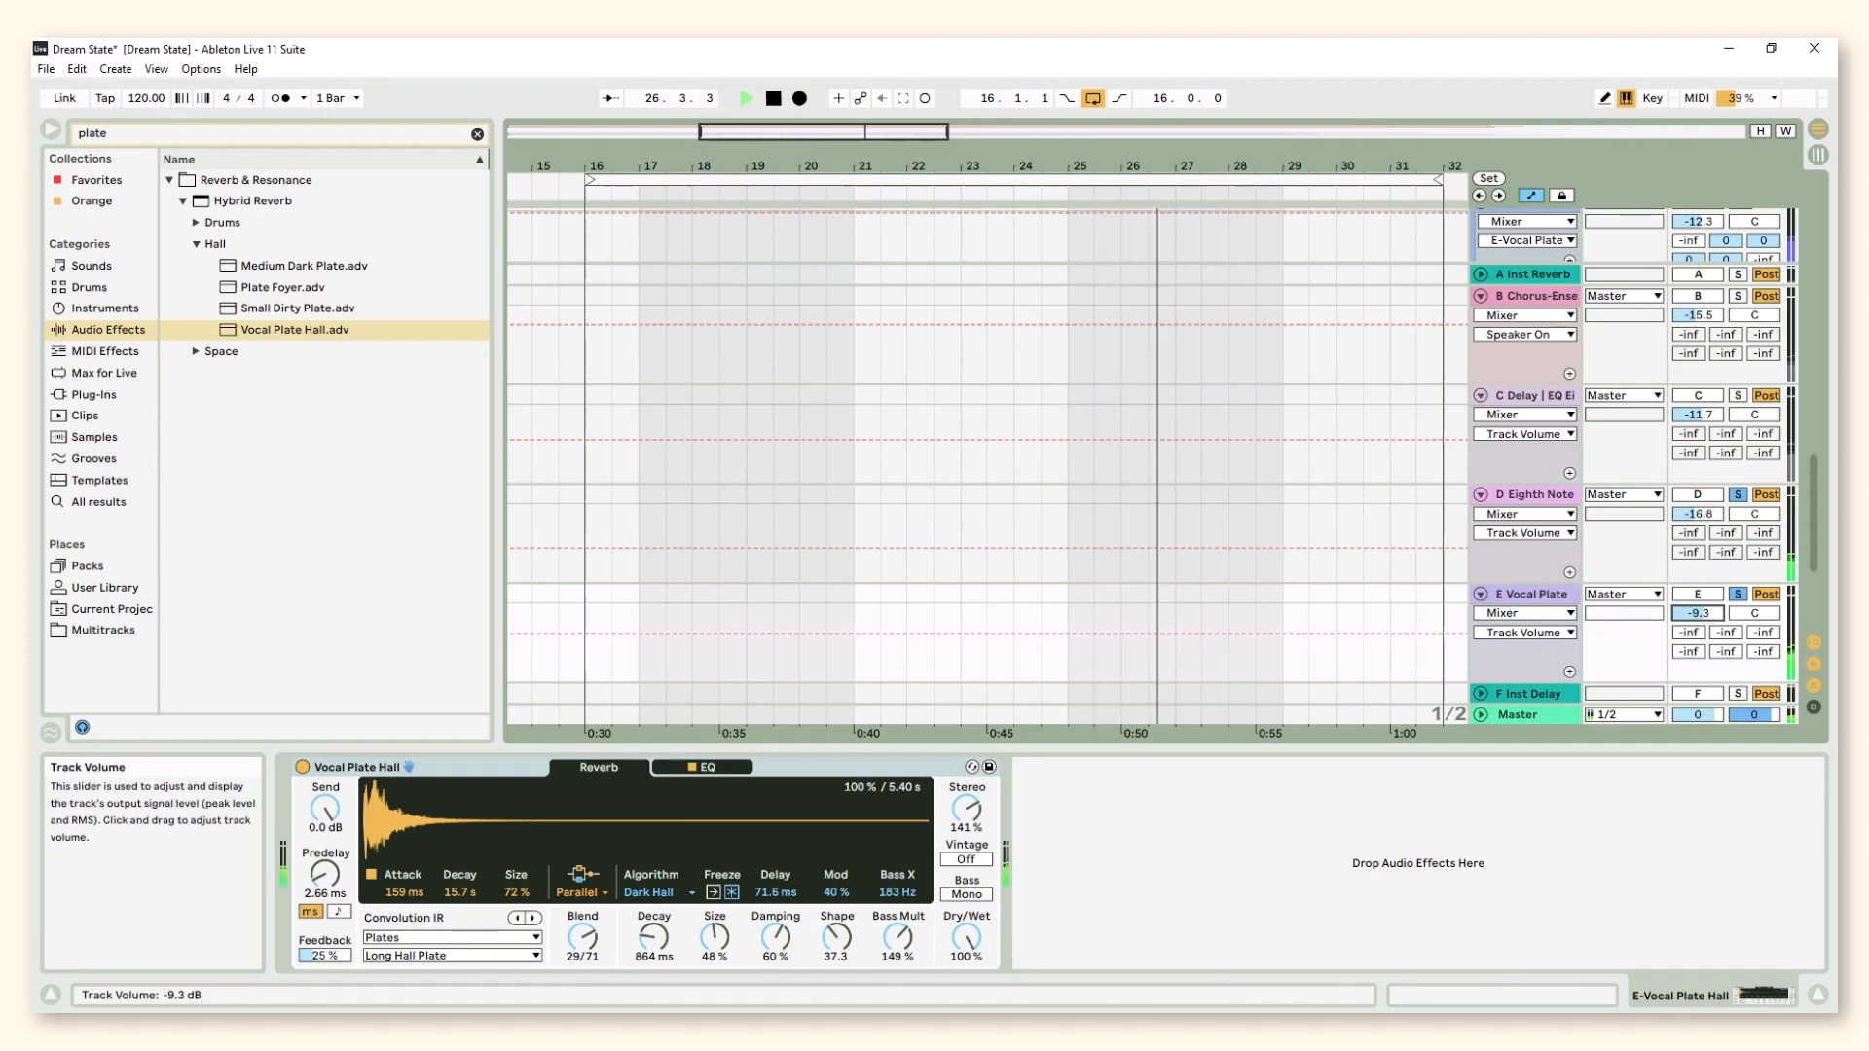
drag(1699, 514, 1699, 522)
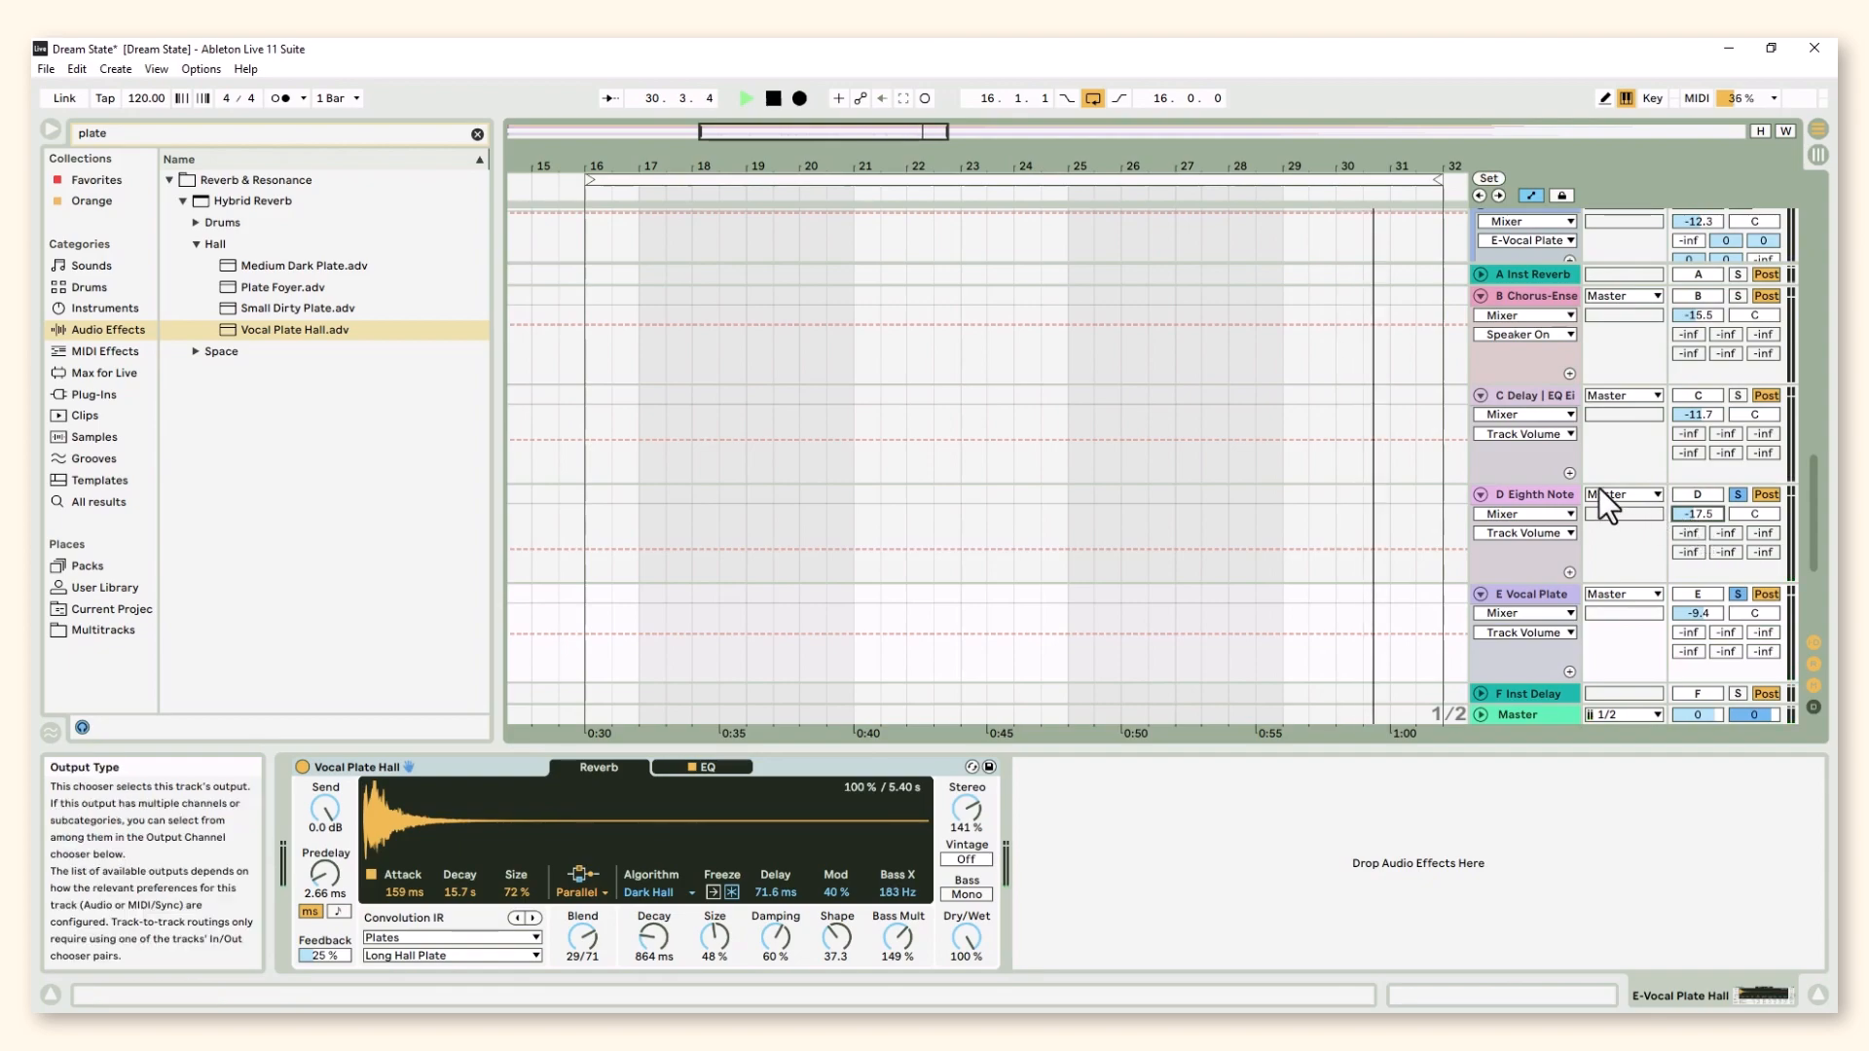
Copy the Compressor before the Saturator on lead vox to the Eighth Note return after the delay, and lower its threshold to -36.0 dB
scroll(1602, 498, up, 1)
click(1527, 227)
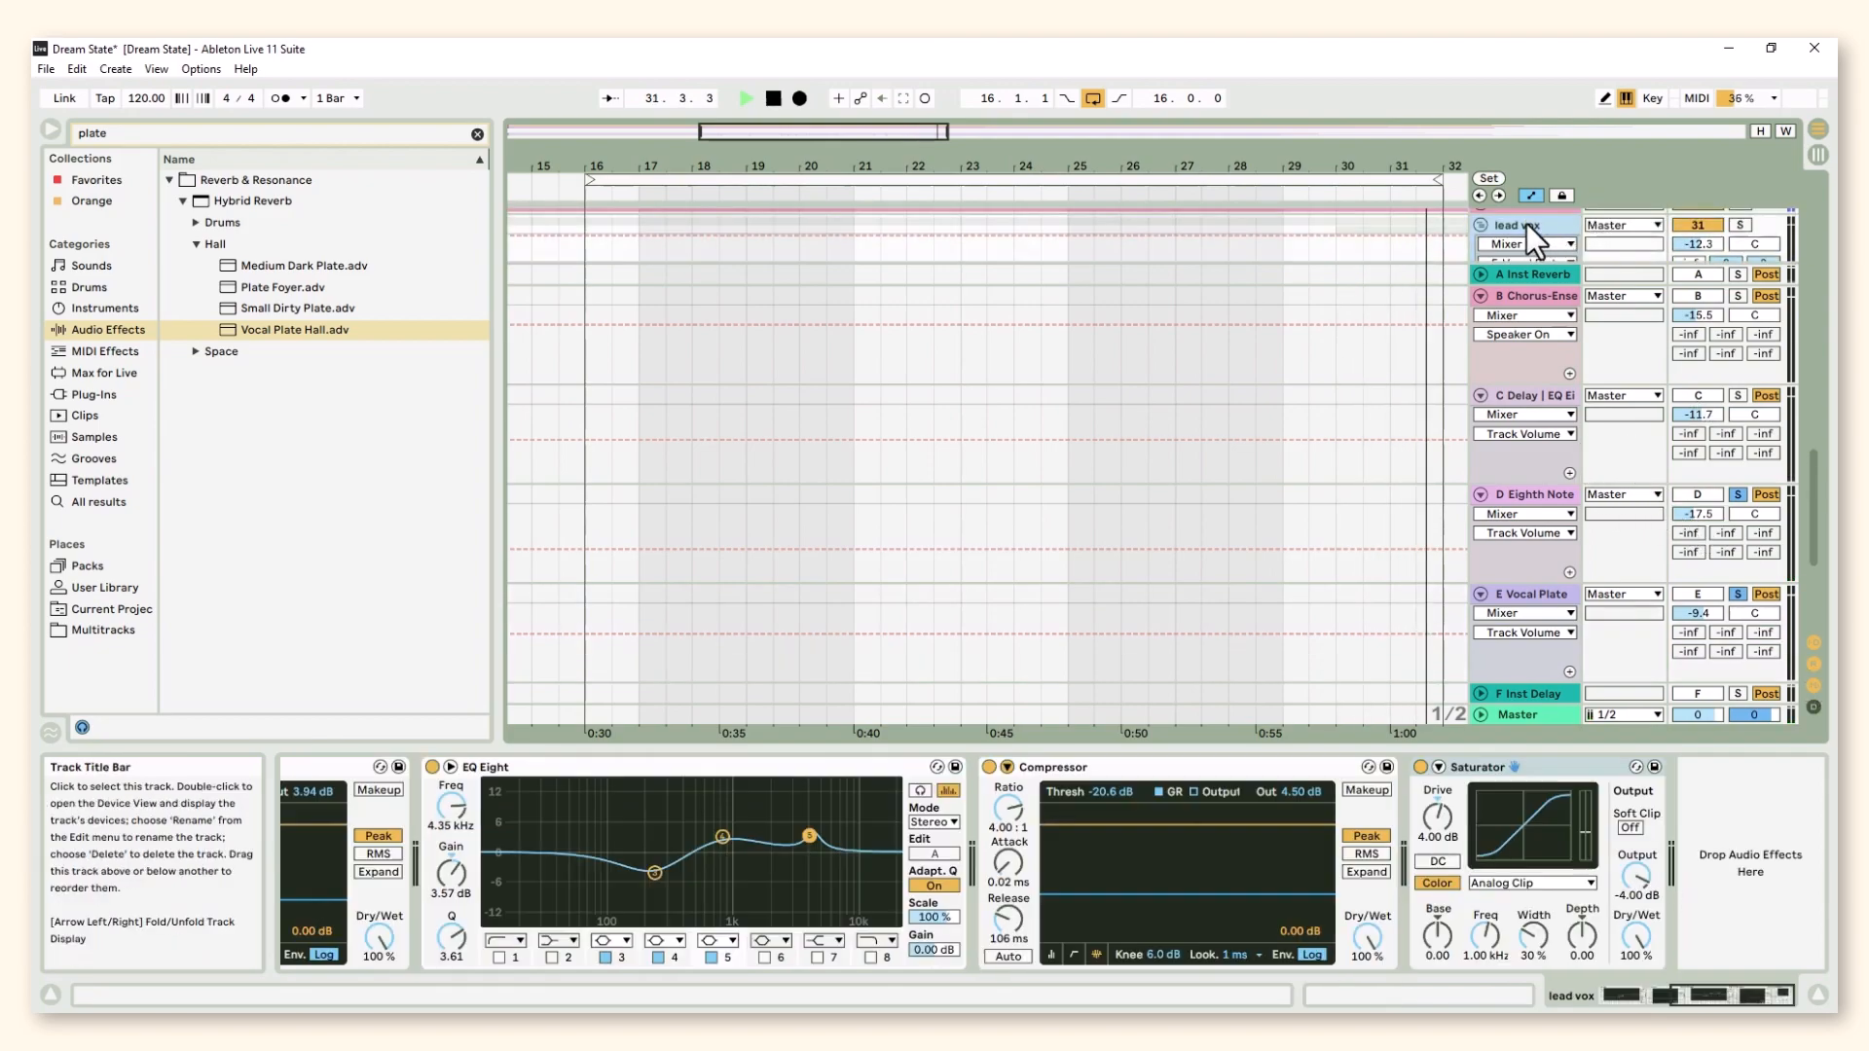
right_click(1155, 774)
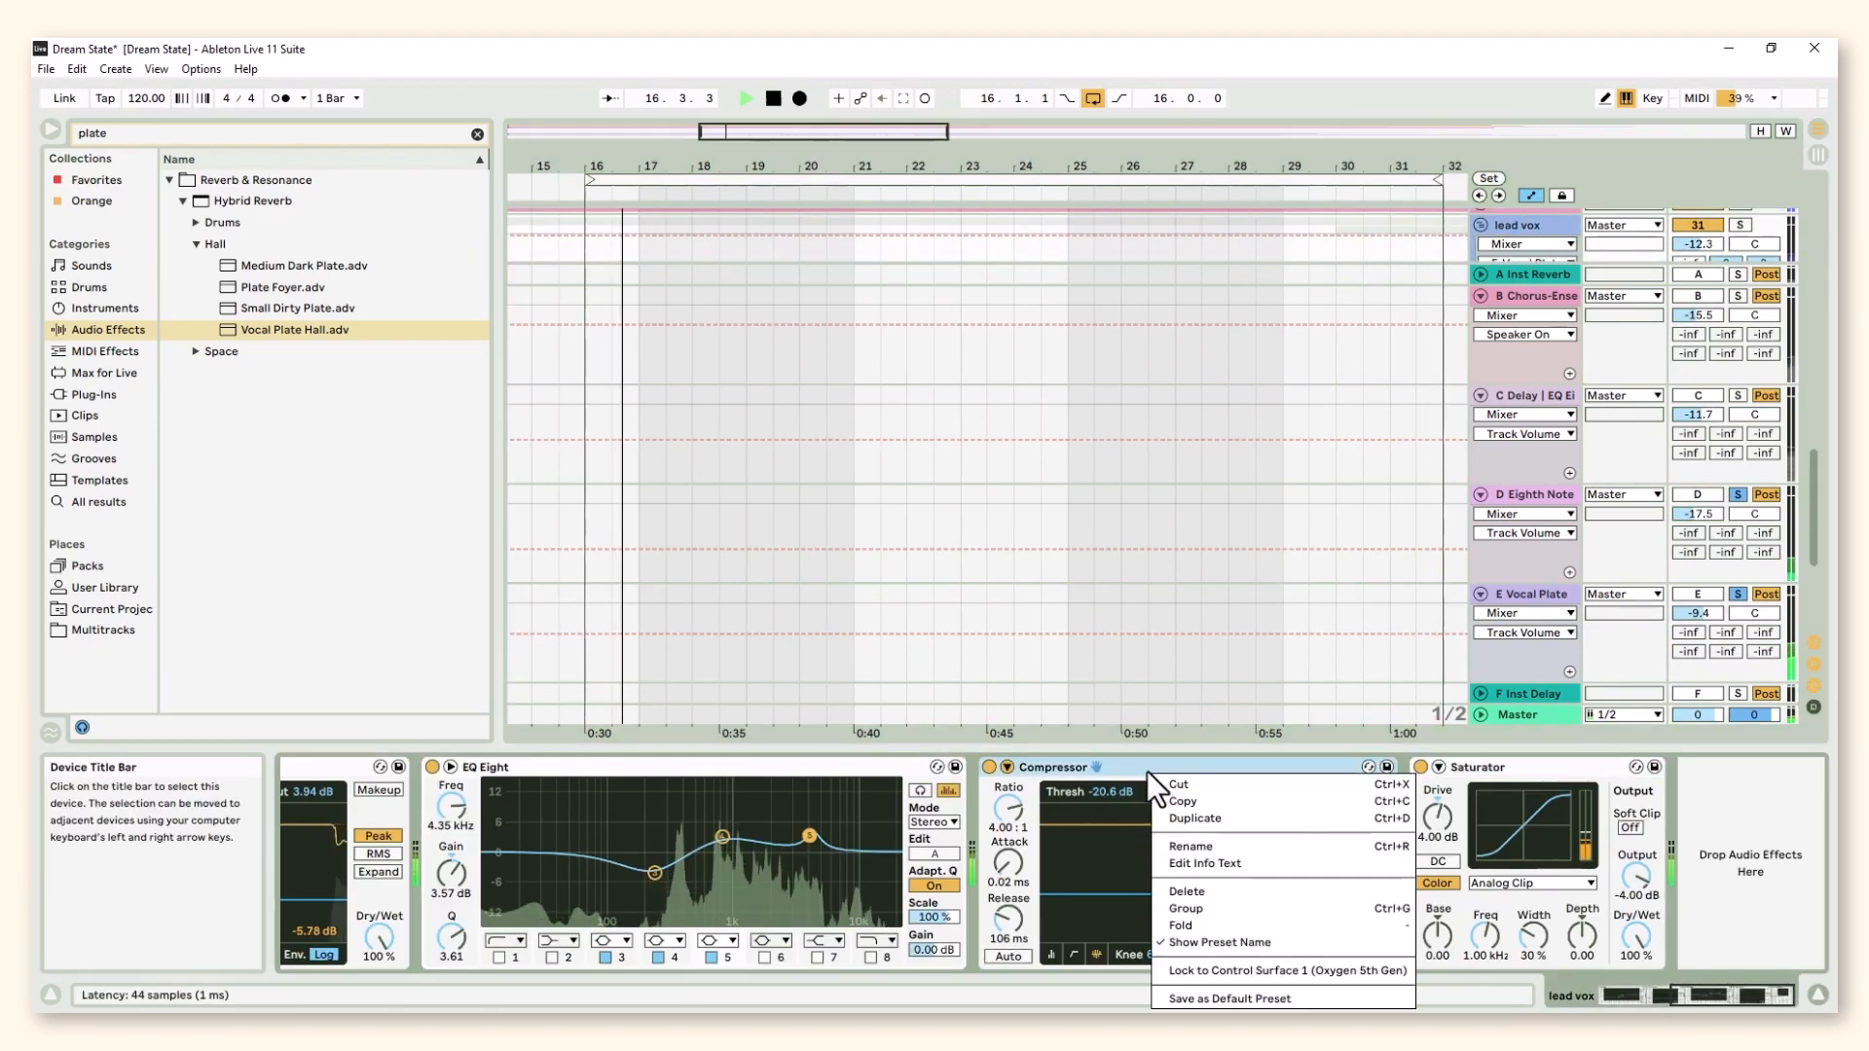
click(1235, 815)
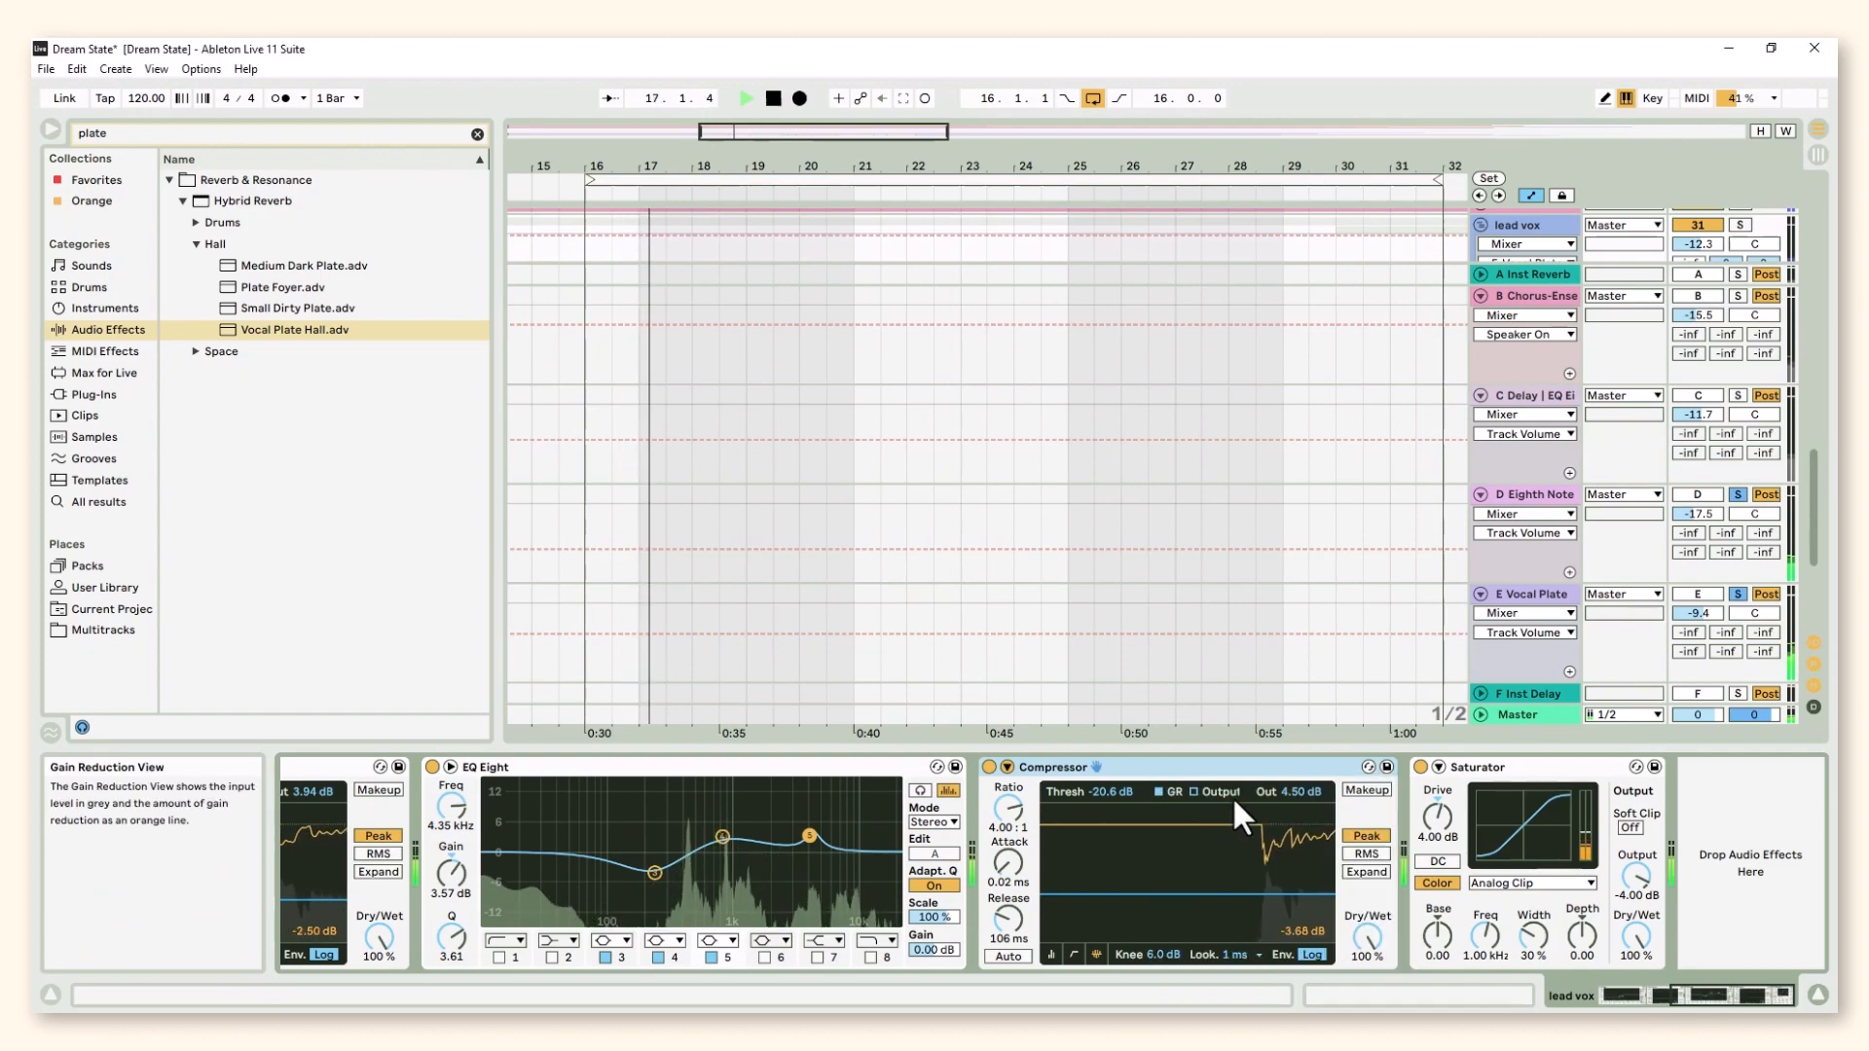
click(1540, 497)
right_click(869, 839)
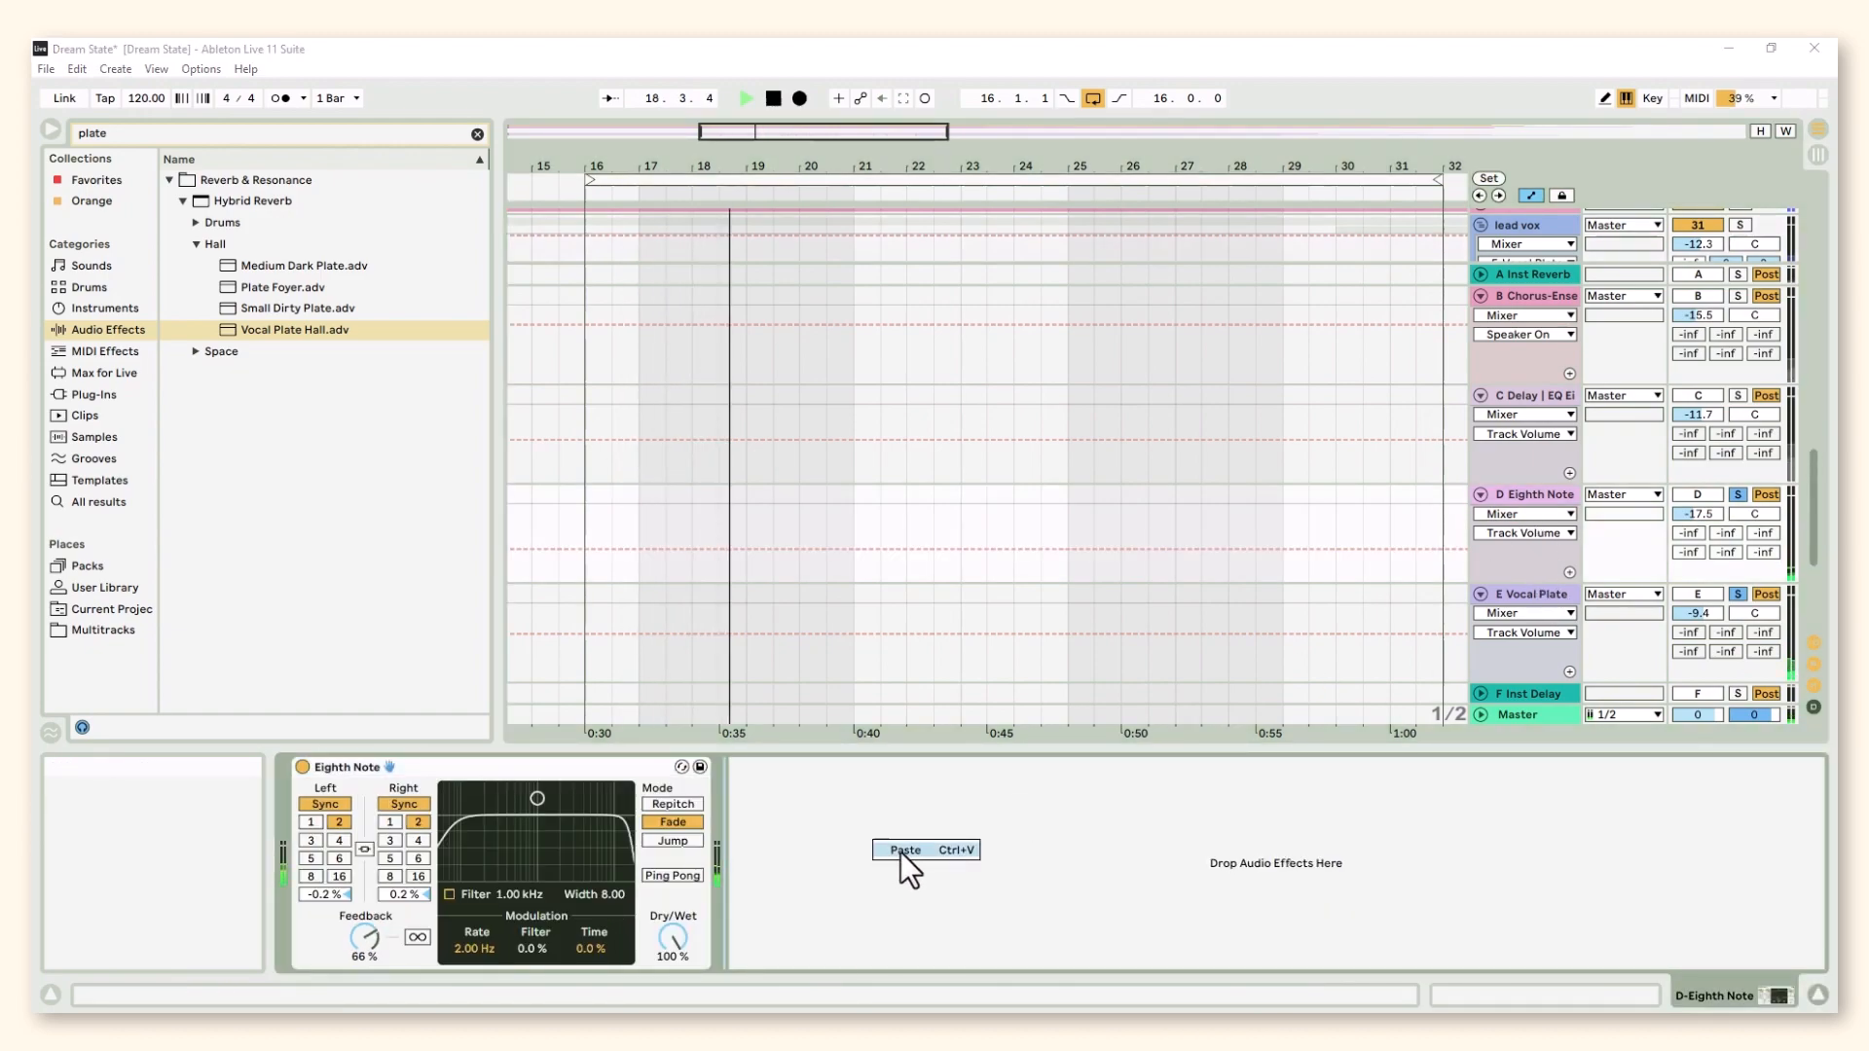
click(897, 851)
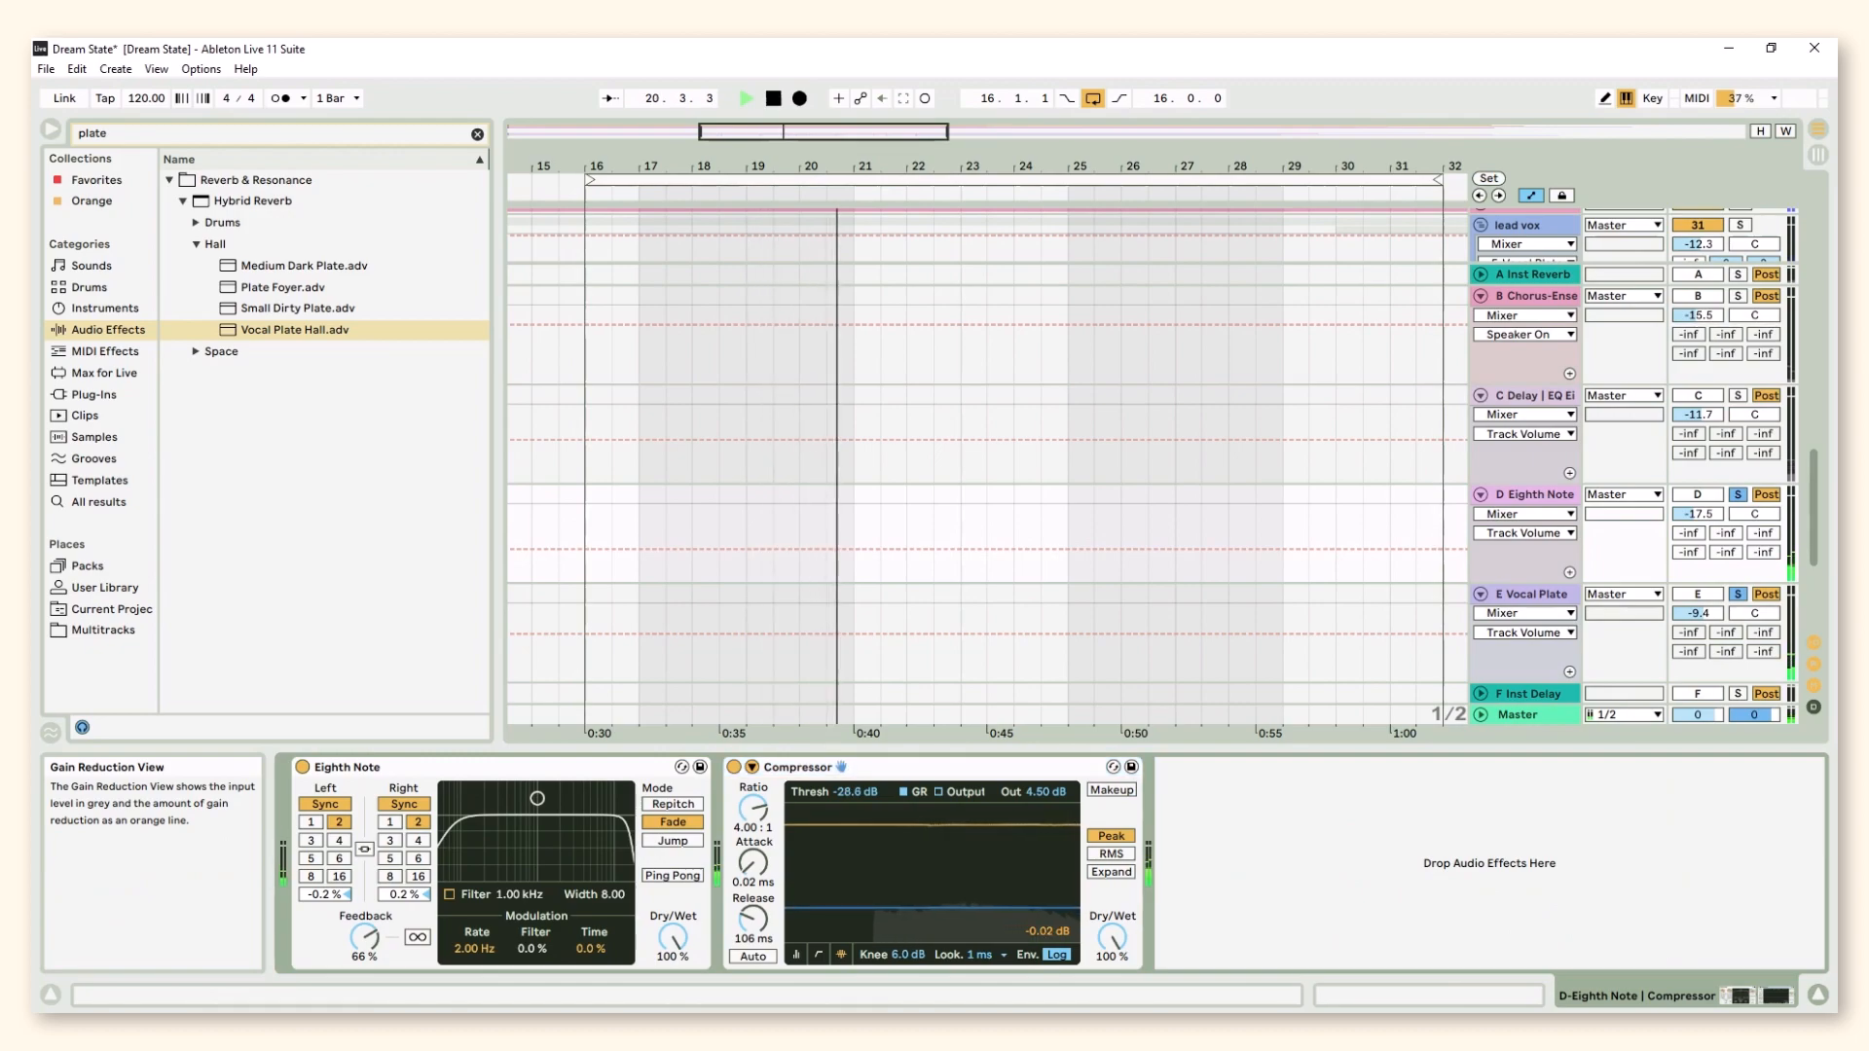
drag(932, 908, 932, 915)
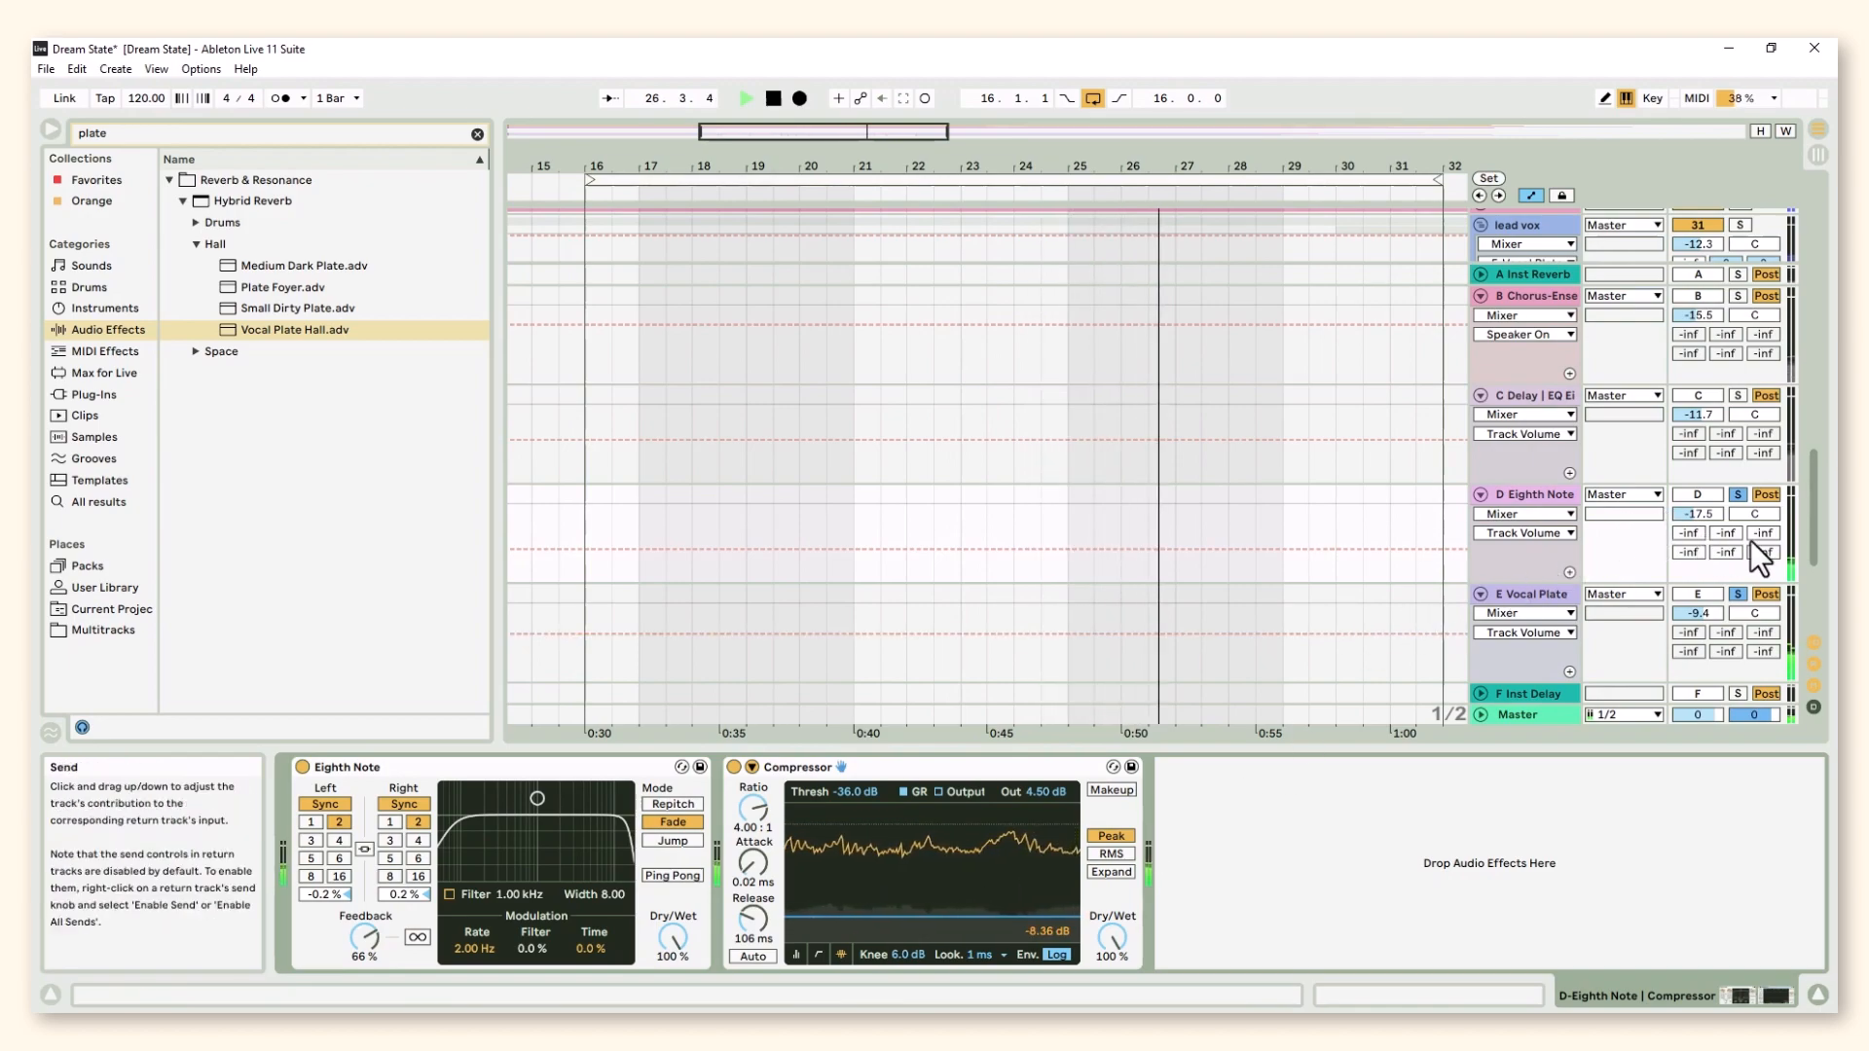
Unsolo the returns, select returns B through E, and mute and reactivate them together to compare the mix
click(1737, 594)
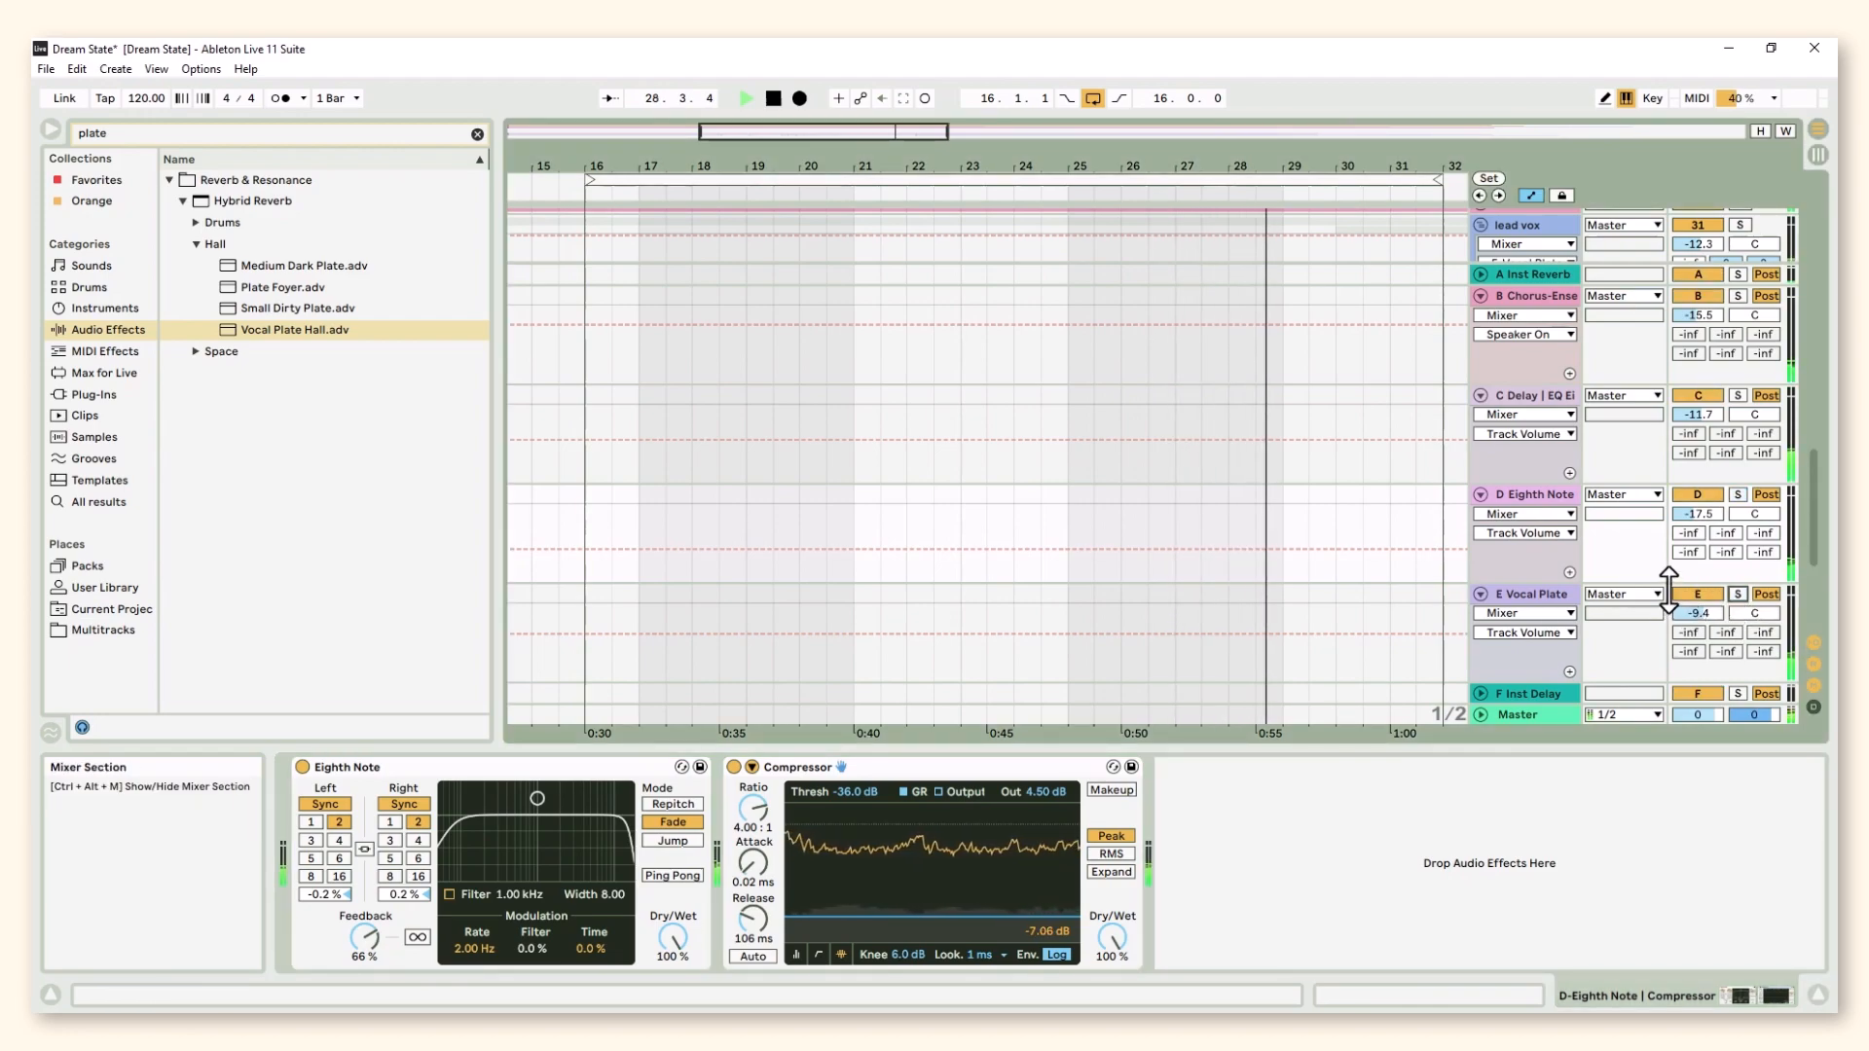
scroll(1670, 587, up, 1)
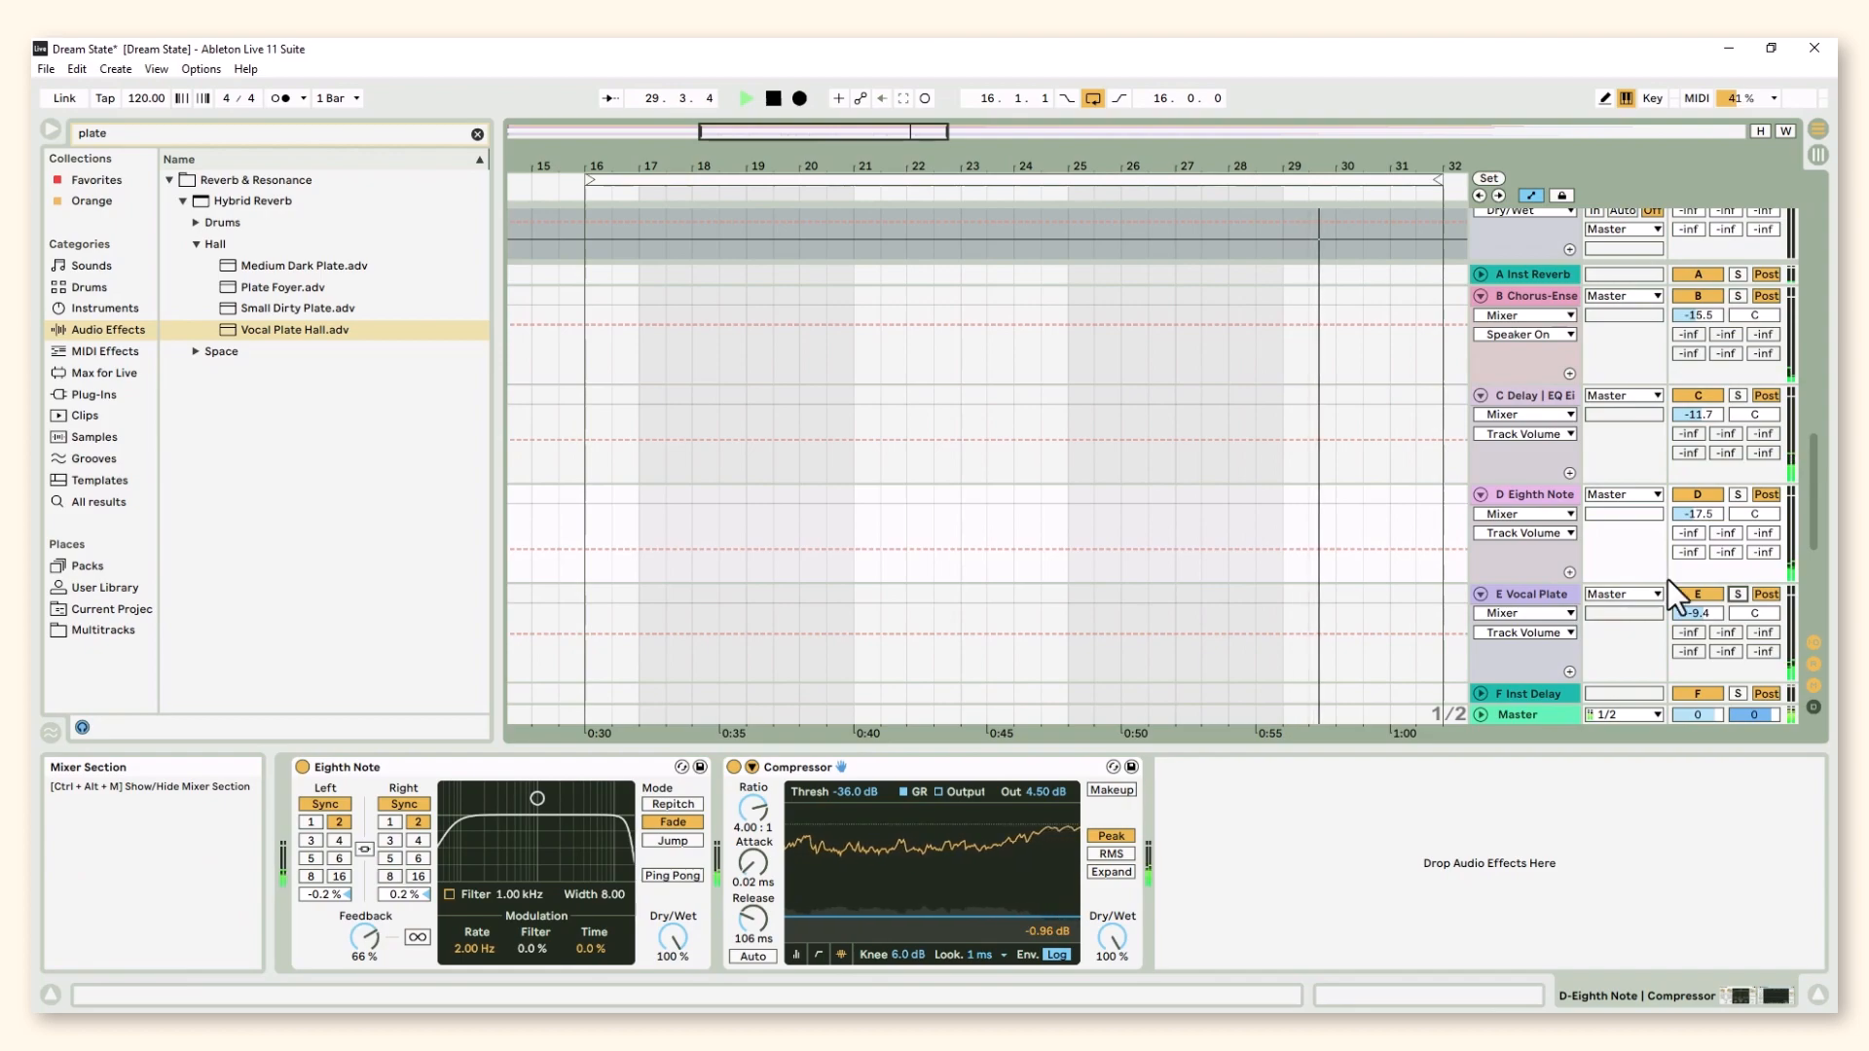
click(1534, 299)
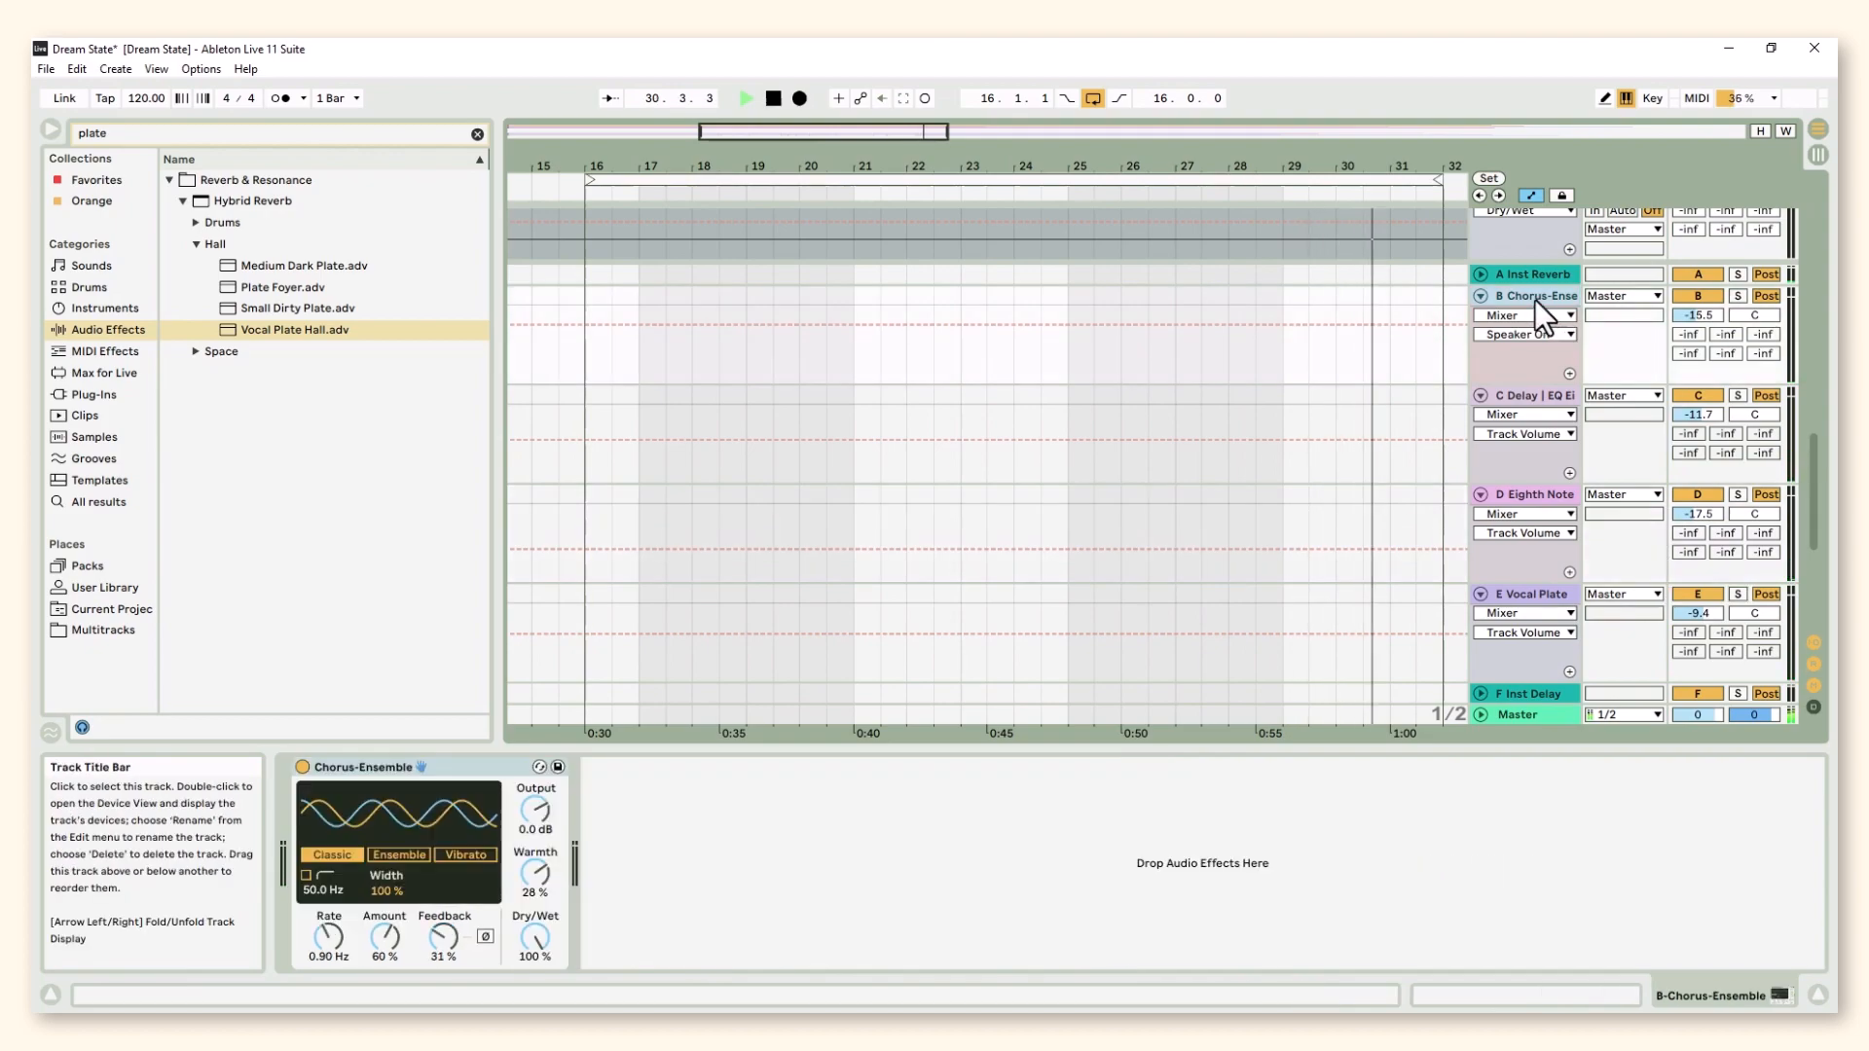
click(1558, 597)
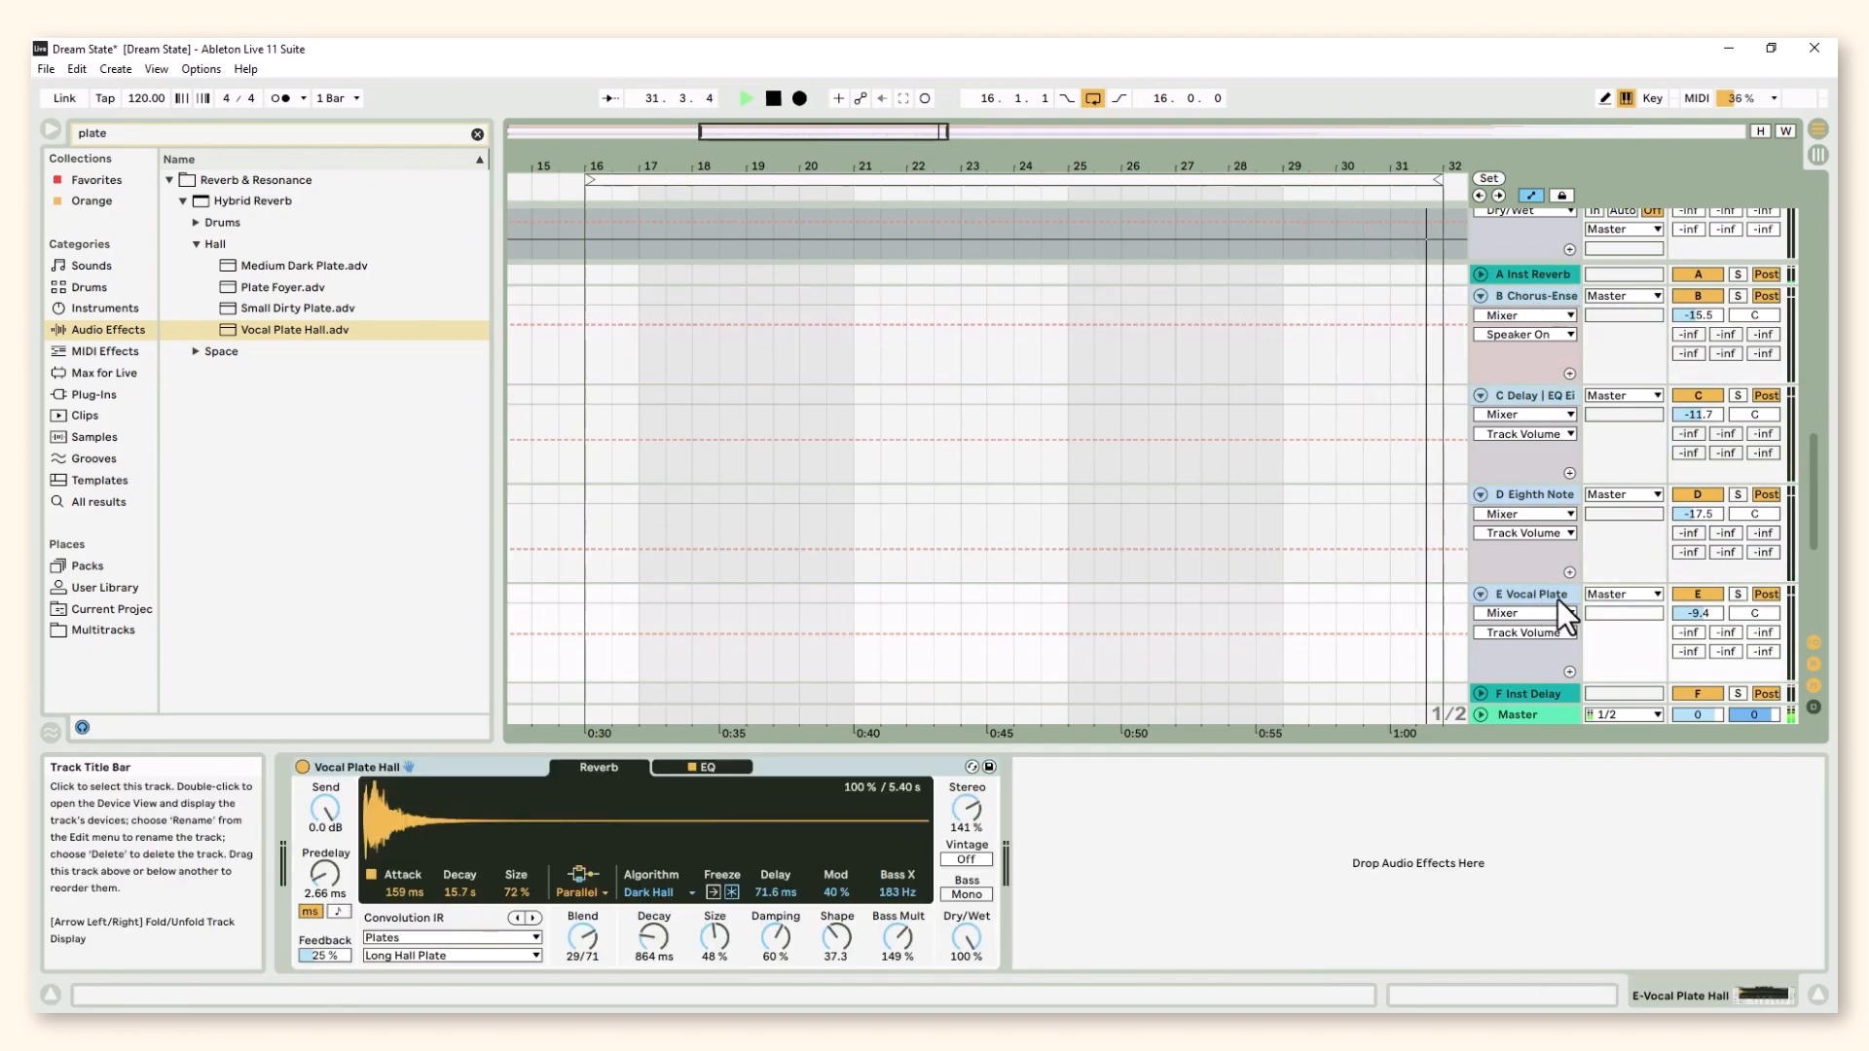
click(1693, 595)
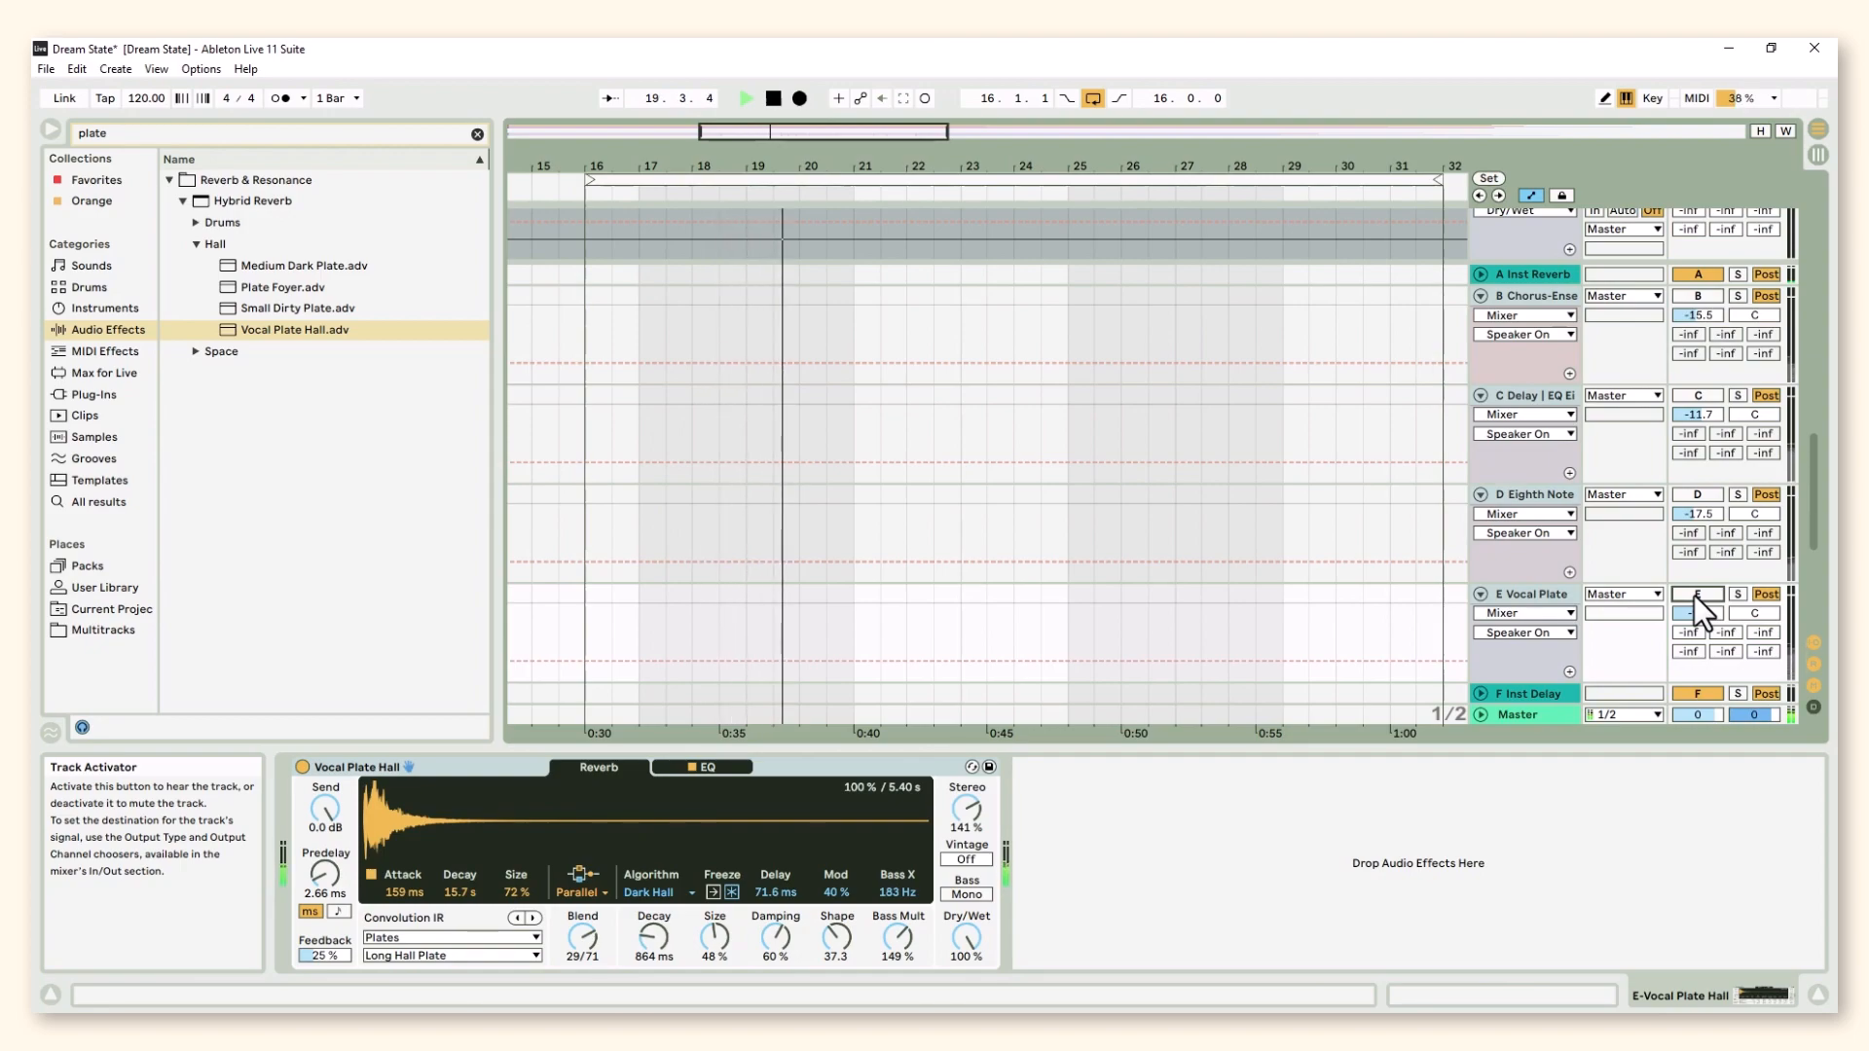
click(1695, 595)
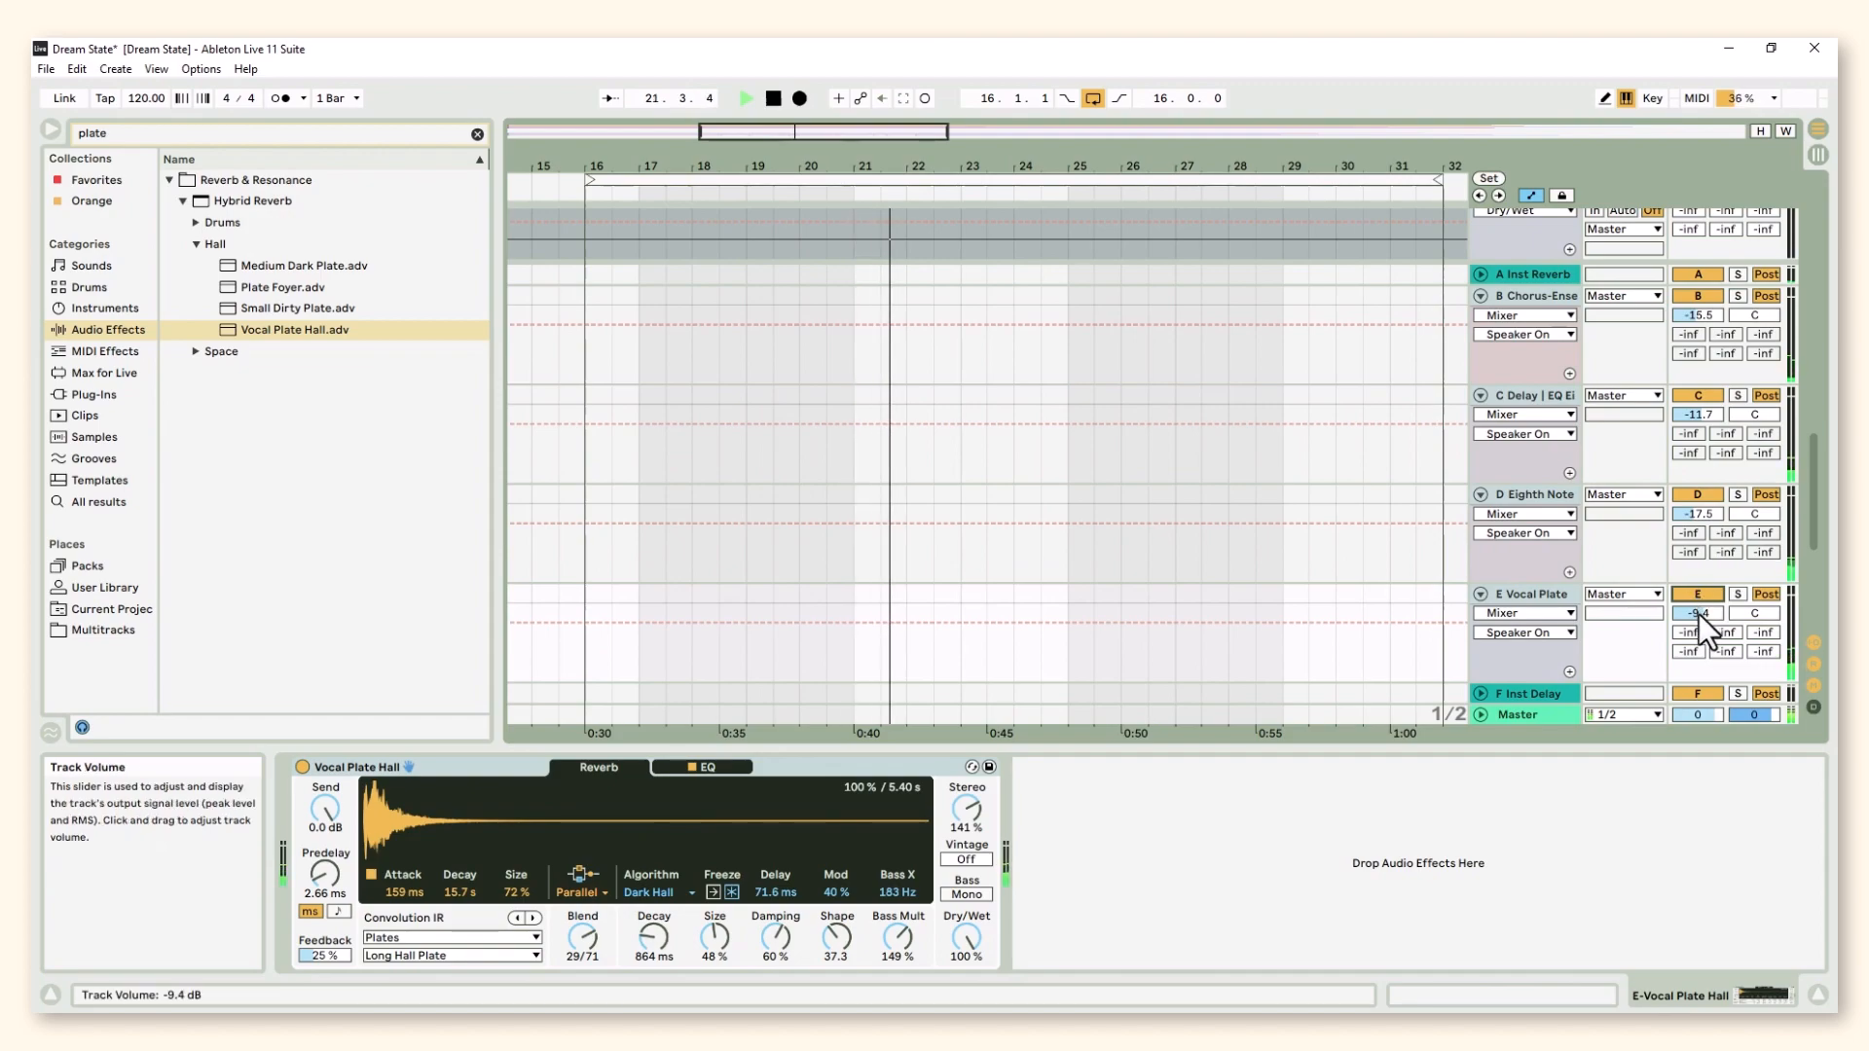
Lower returns B through E together to -16.9, -13.1, -18.9 and -10.8 dB, and reduce Vocal Plate alone to -13.6 dB
drag(1698, 615, 1705, 630)
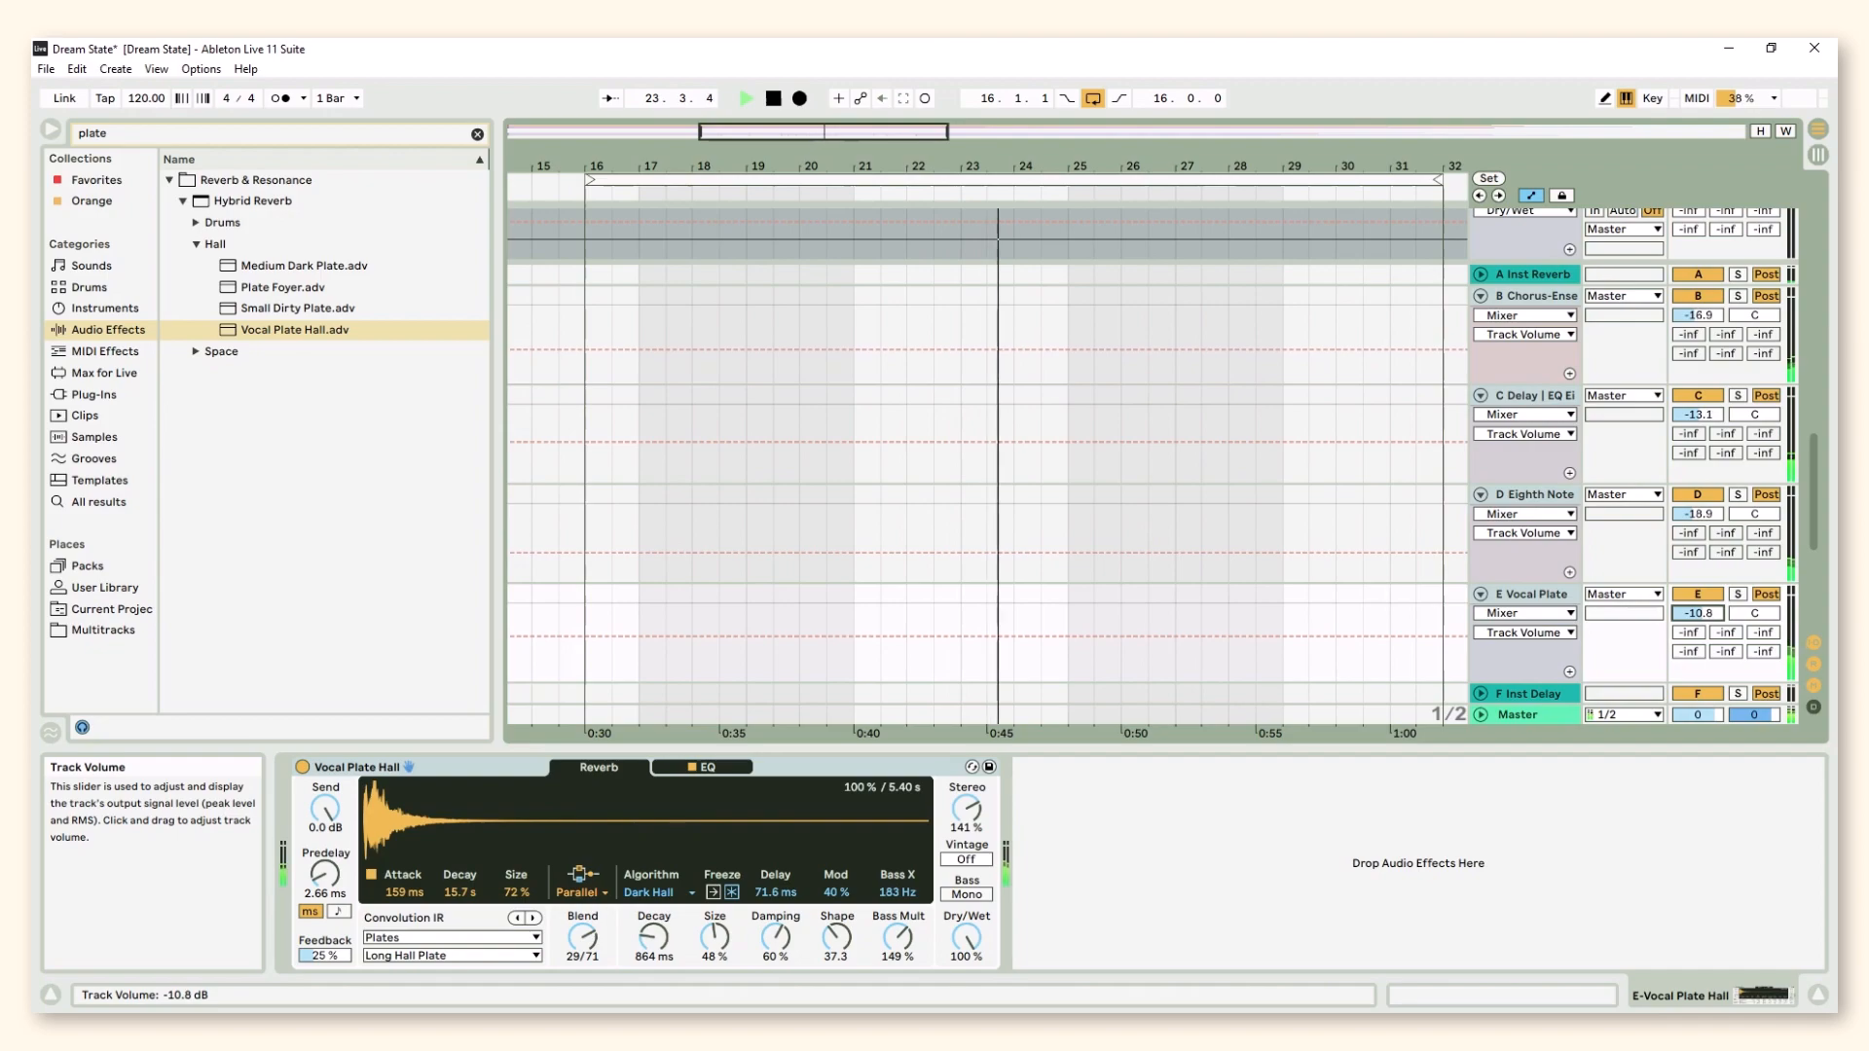
click(1521, 497)
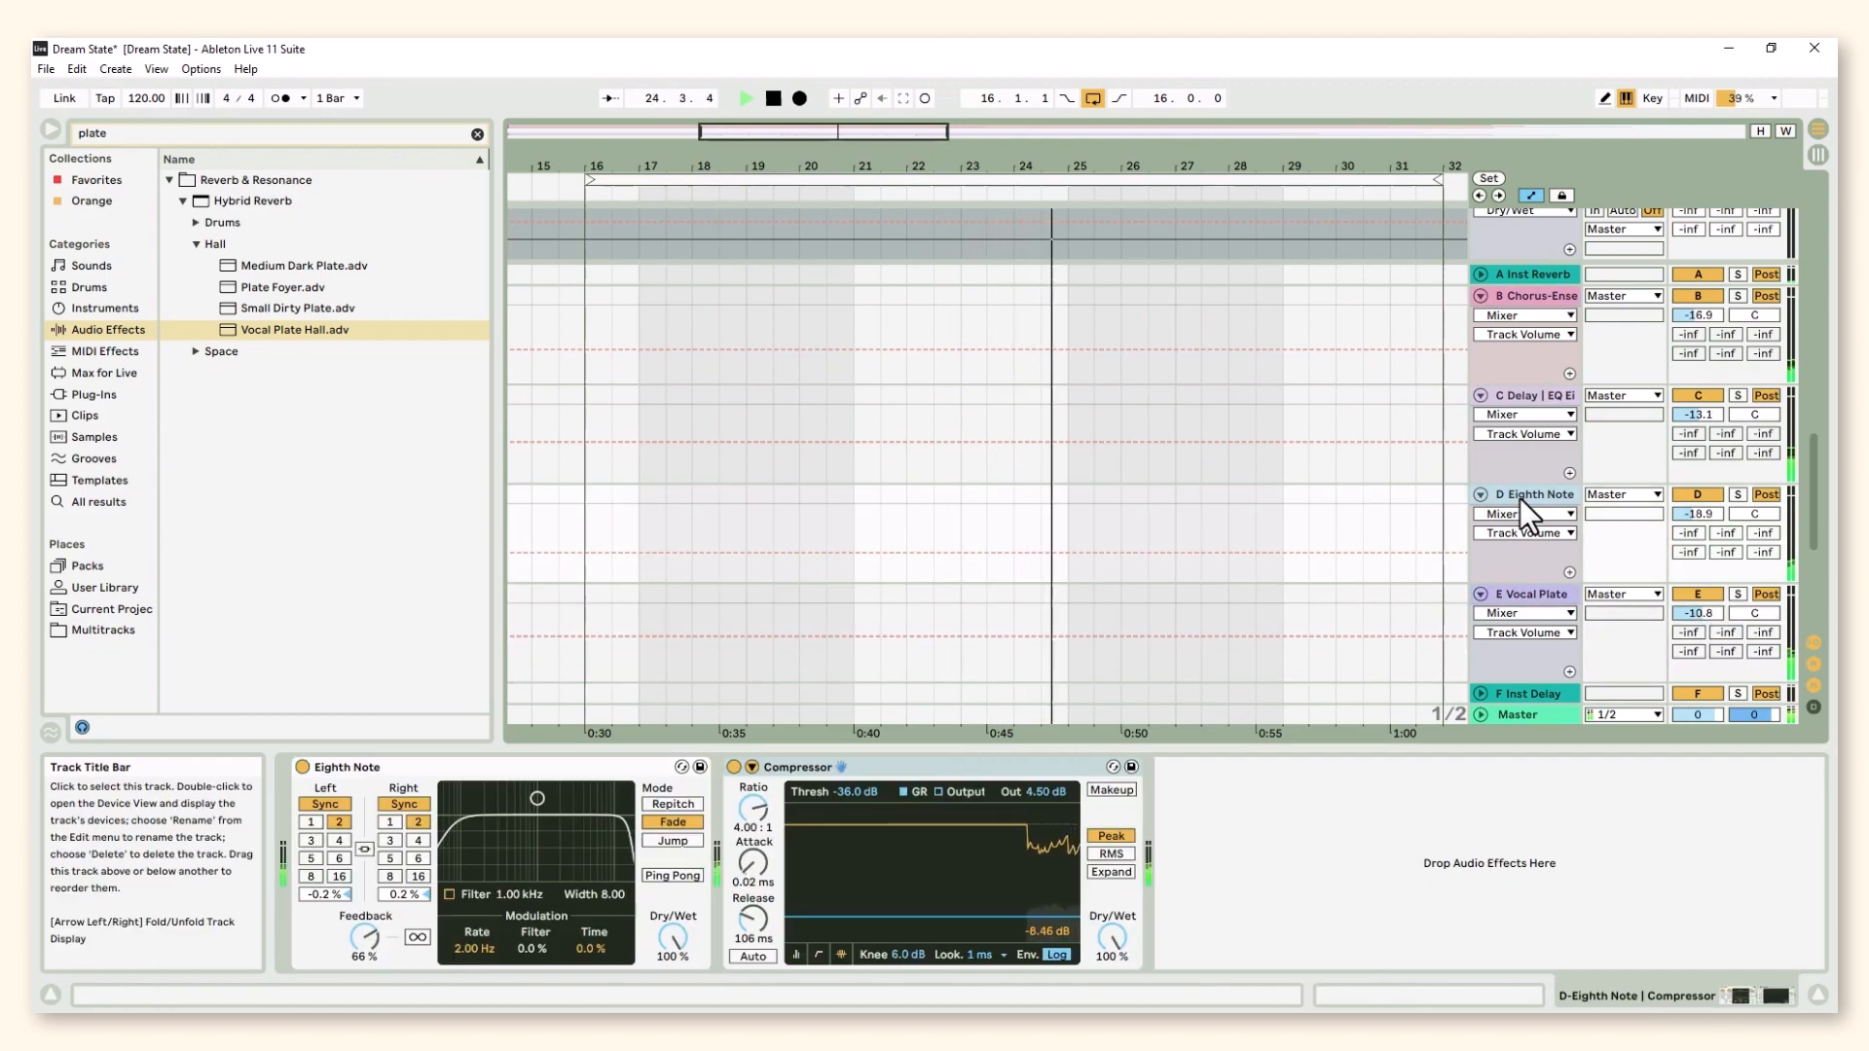
drag(1699, 613, 1699, 642)
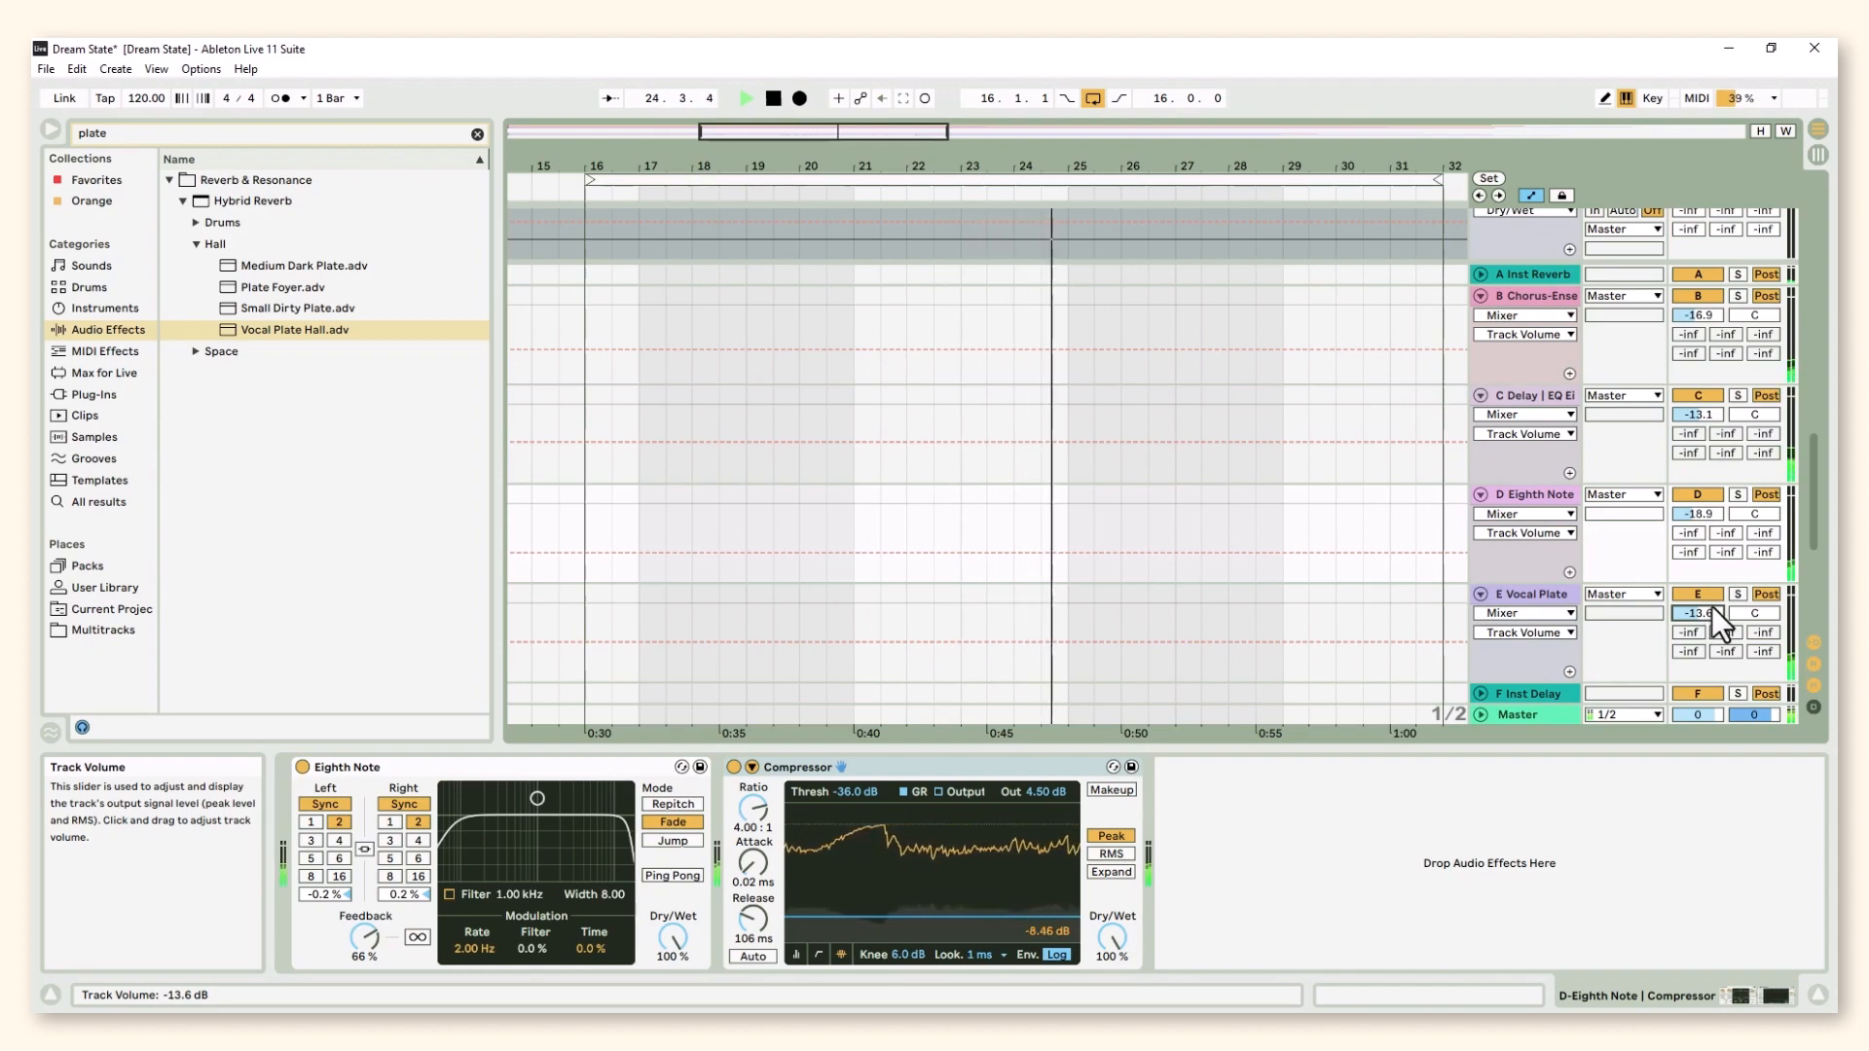
Hide the return tracks and raise the lead vox group volume to -11.8 dB
click(1814, 666)
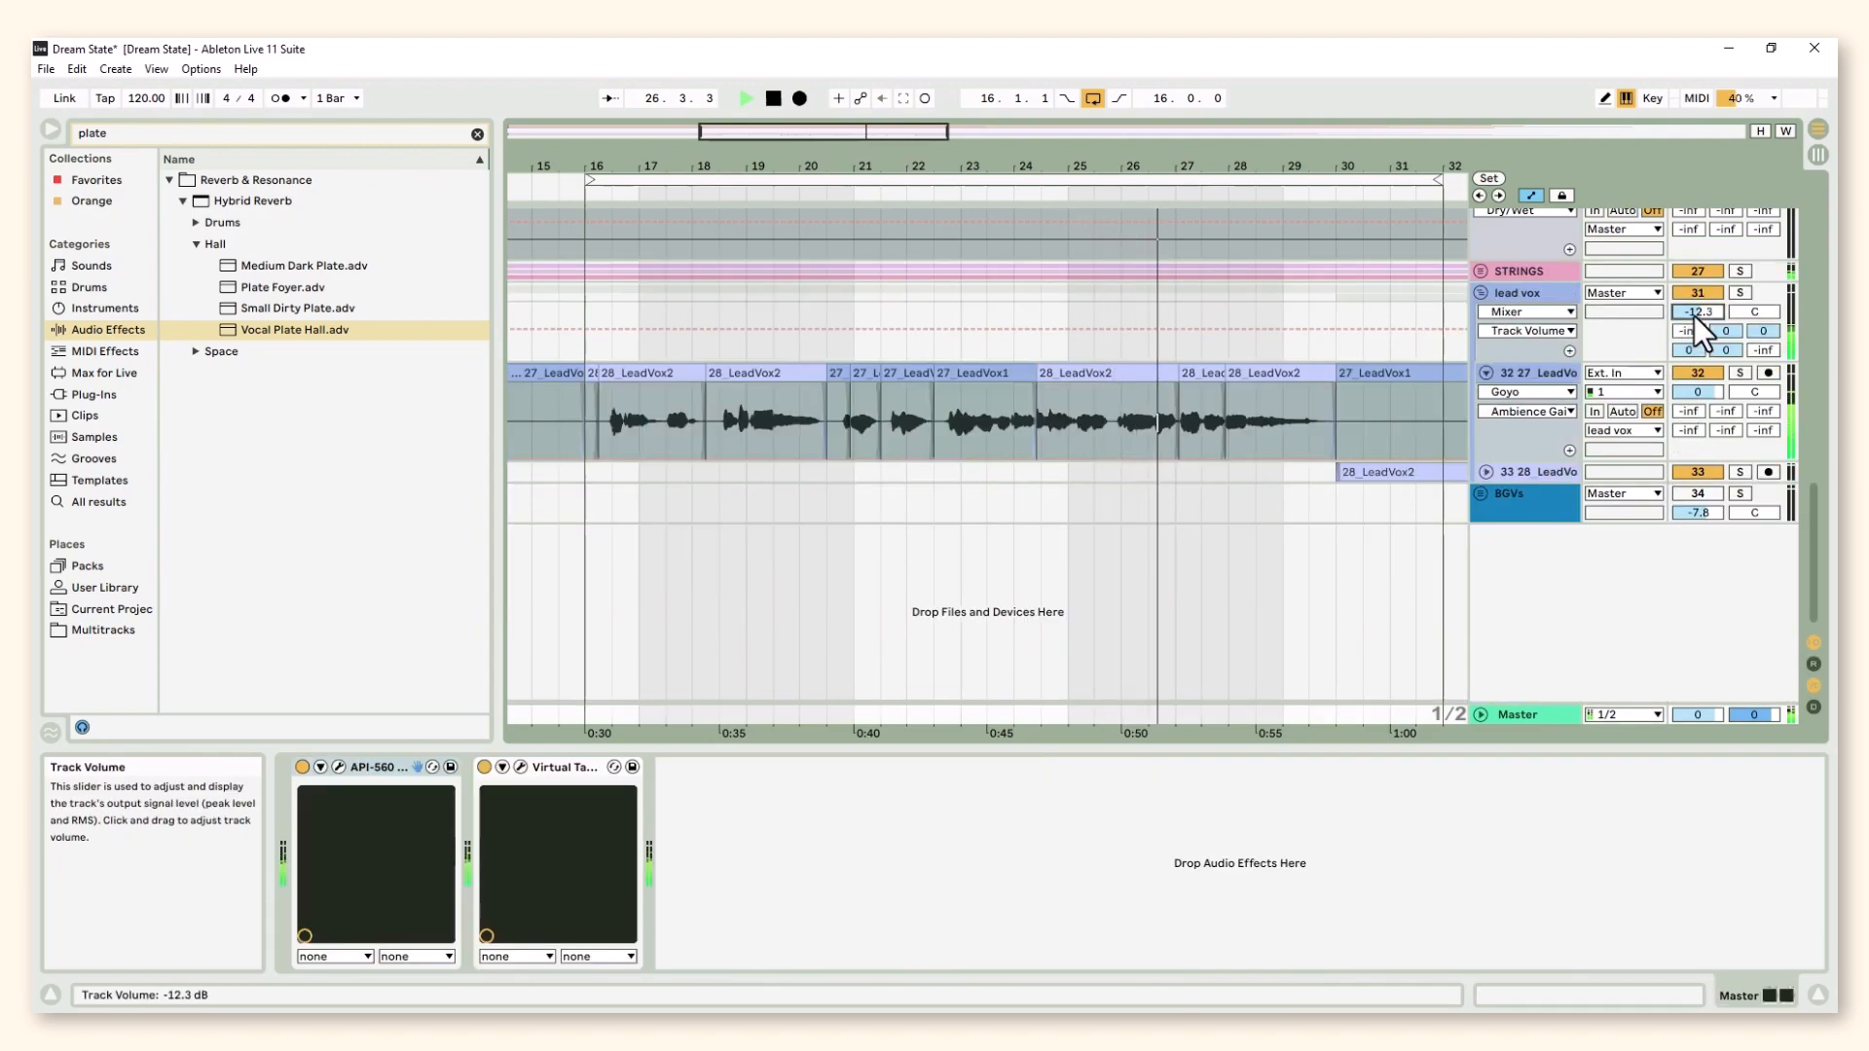
drag(1693, 315, 1694, 310)
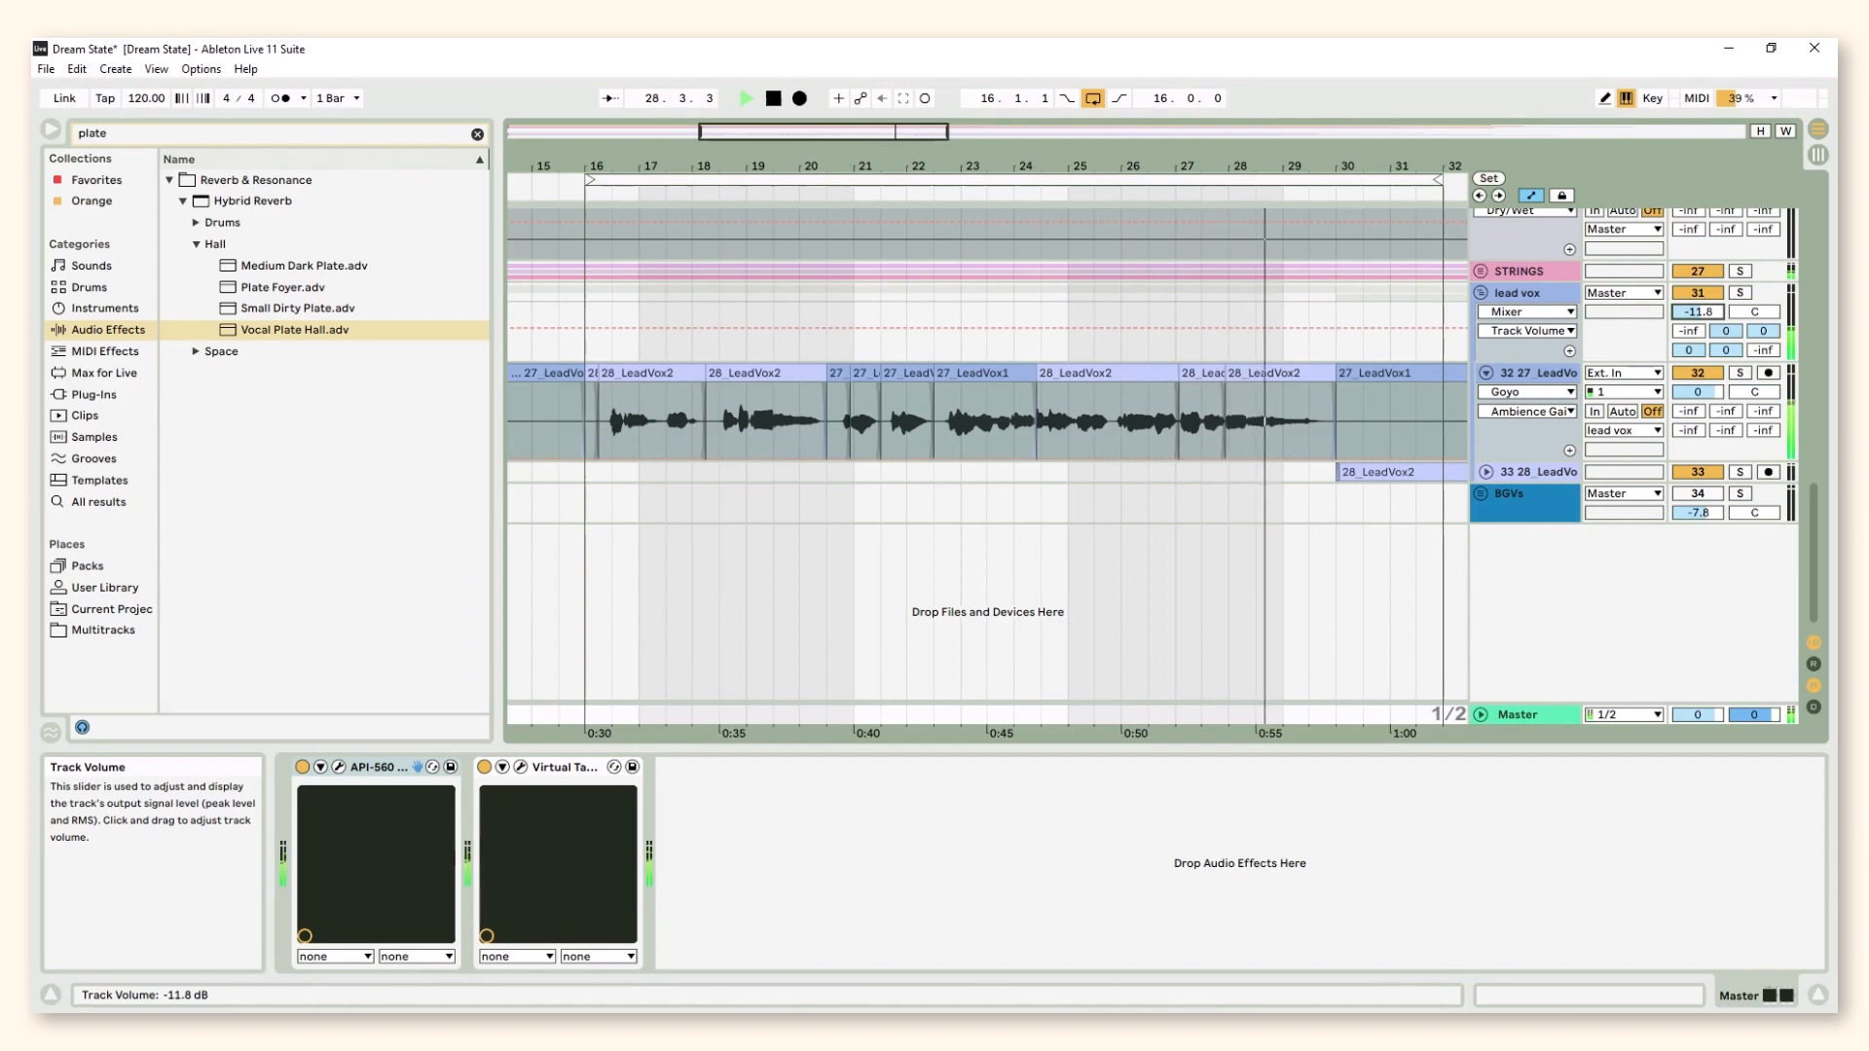